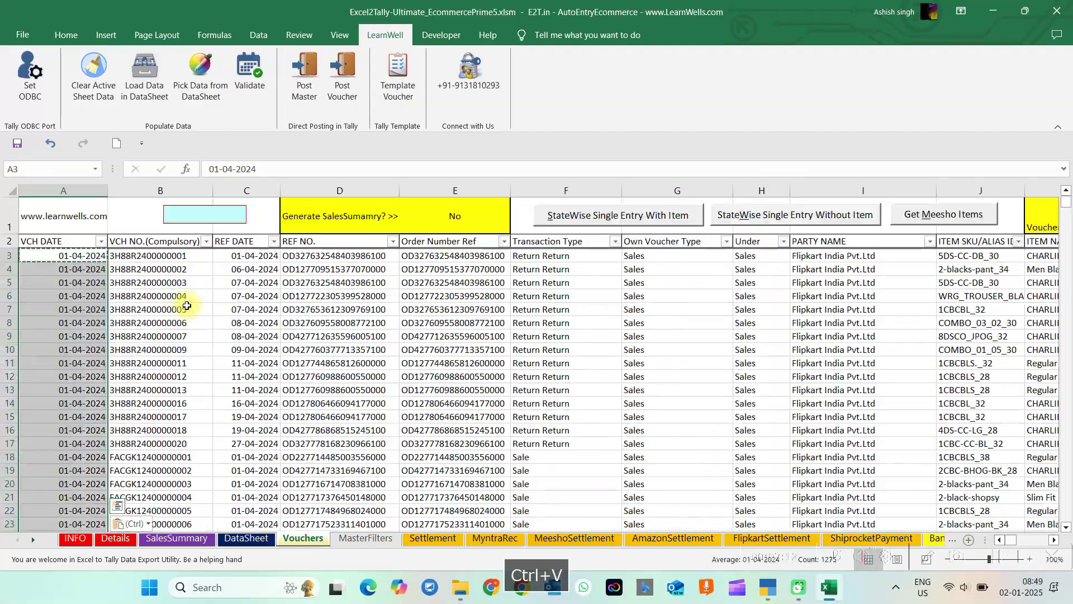
- Post the Flipkart masters to TallyPrime without saving an XML file and return to the INFO sheet
left_click(334, 285)
left_click(304, 73)
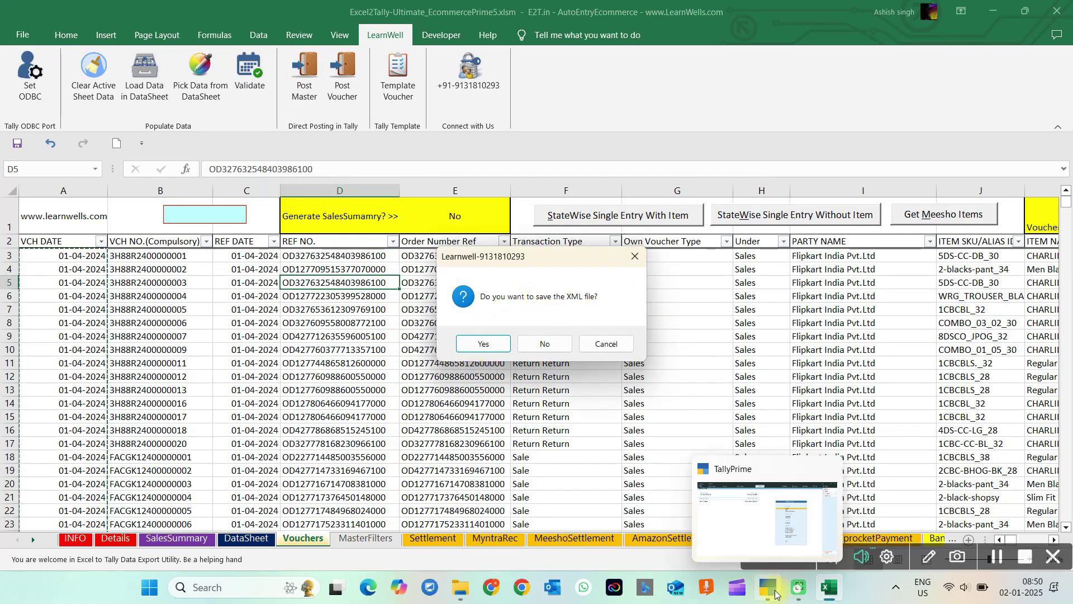
left_click(482, 351)
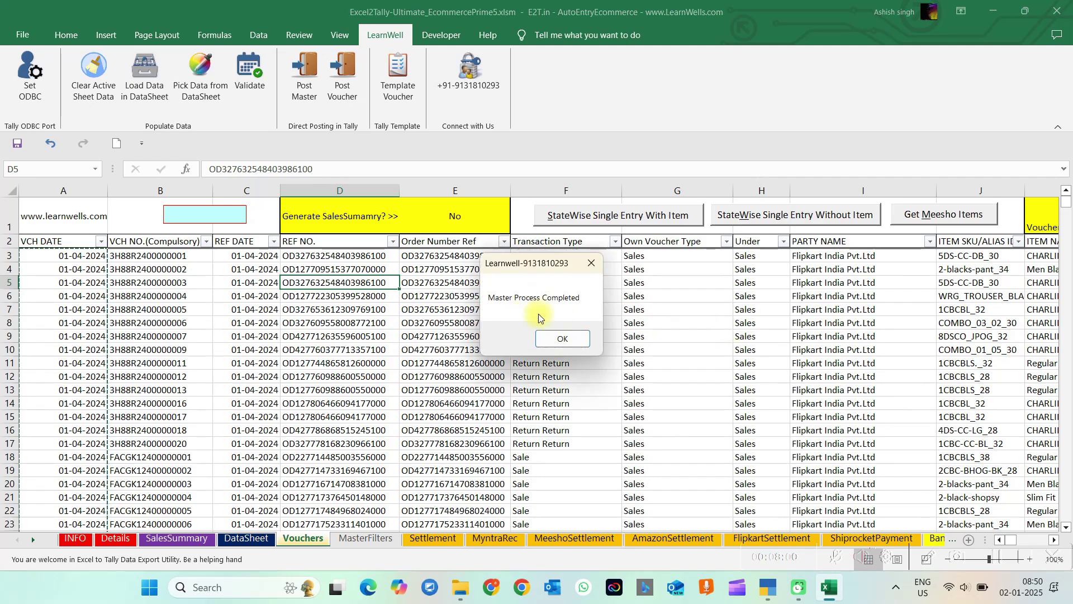
left_click(560, 338)
key("Return")
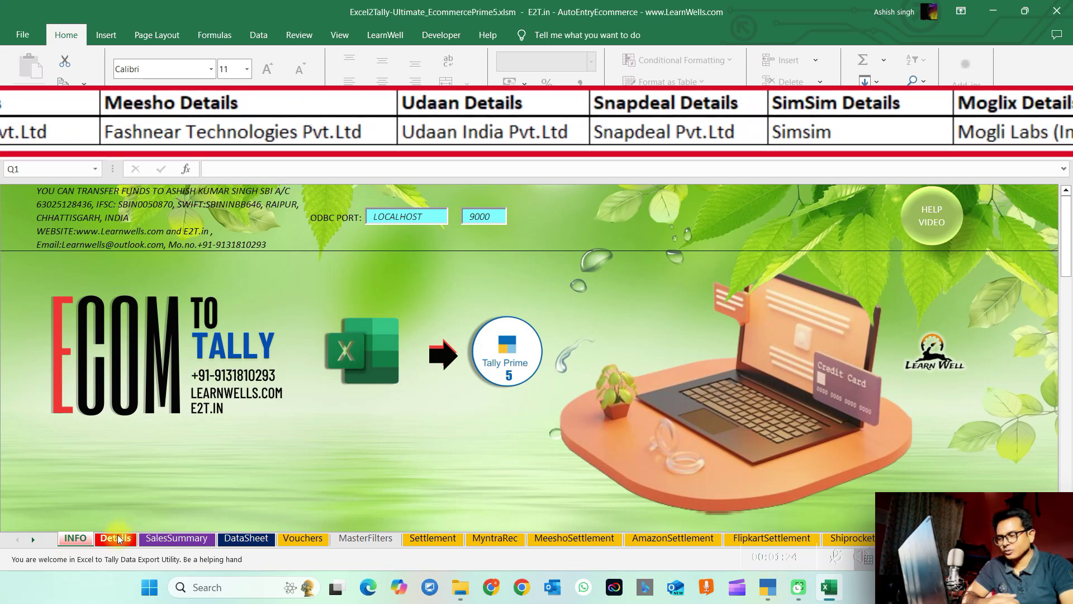
- Review each marketplace's company name and the report header table on the Details sheet
left_click(118, 538)
left_click_drag(1067, 232, 1065, 223)
left_click(285, 225)
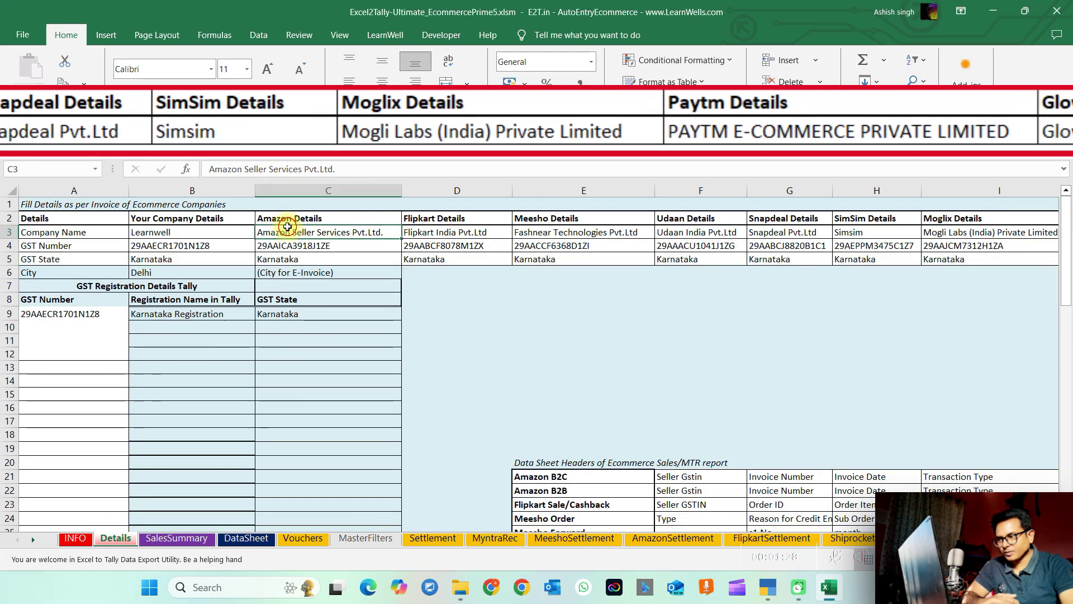
key("Right")
key("Right")
key("Right")
key("Right")
key("Right")
key("Right")
key("Right")
key("Right")
key("Right")
key("Right")
key("Right")
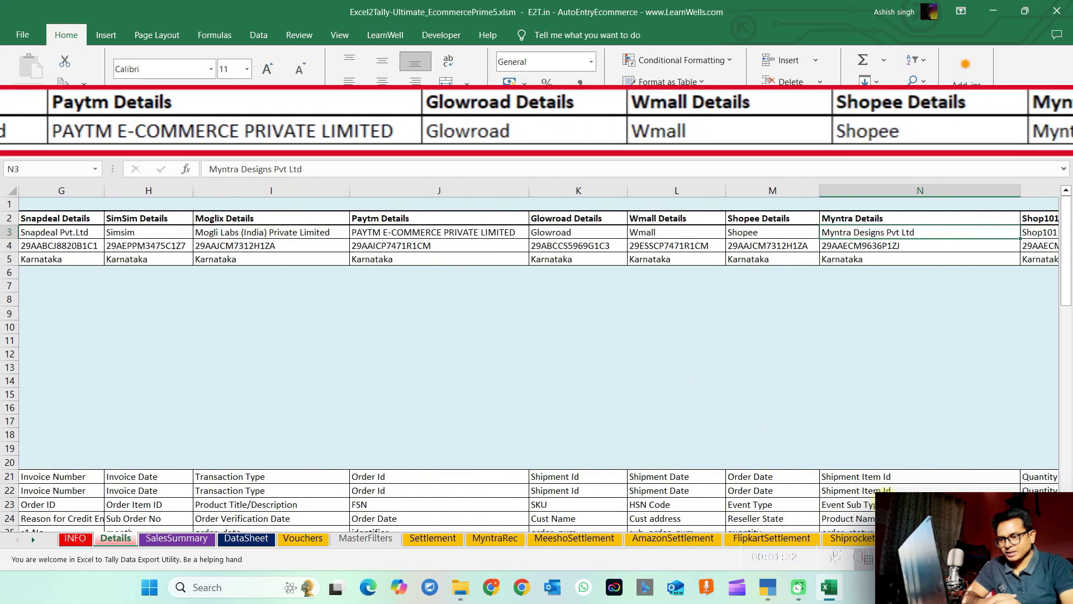
left_click(506, 454)
key("Left")
key("Left")
key("Left")
key("Left")
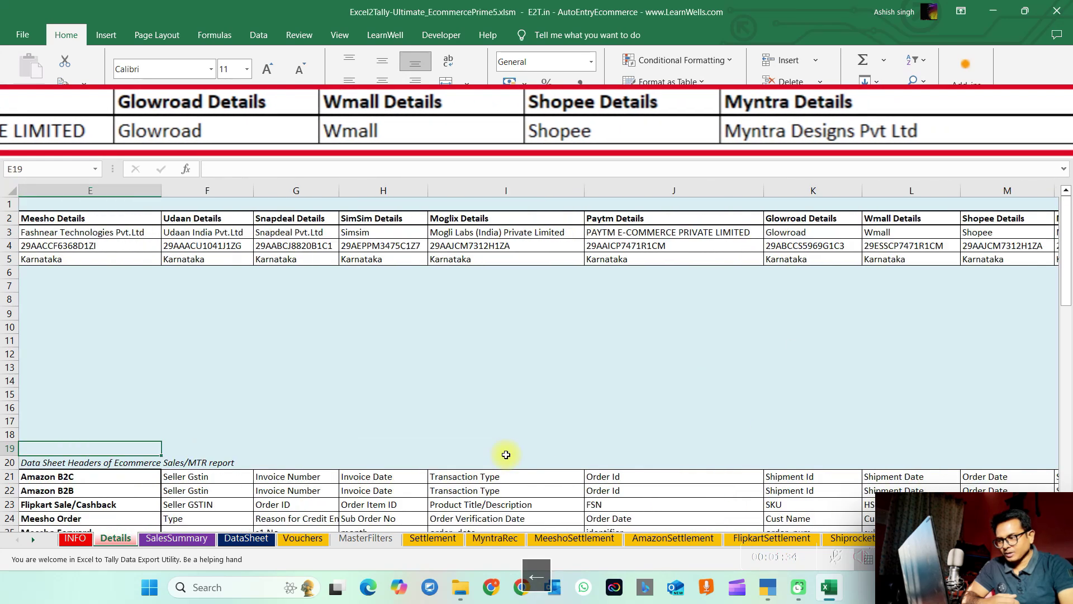
key("Left")
key("Left")
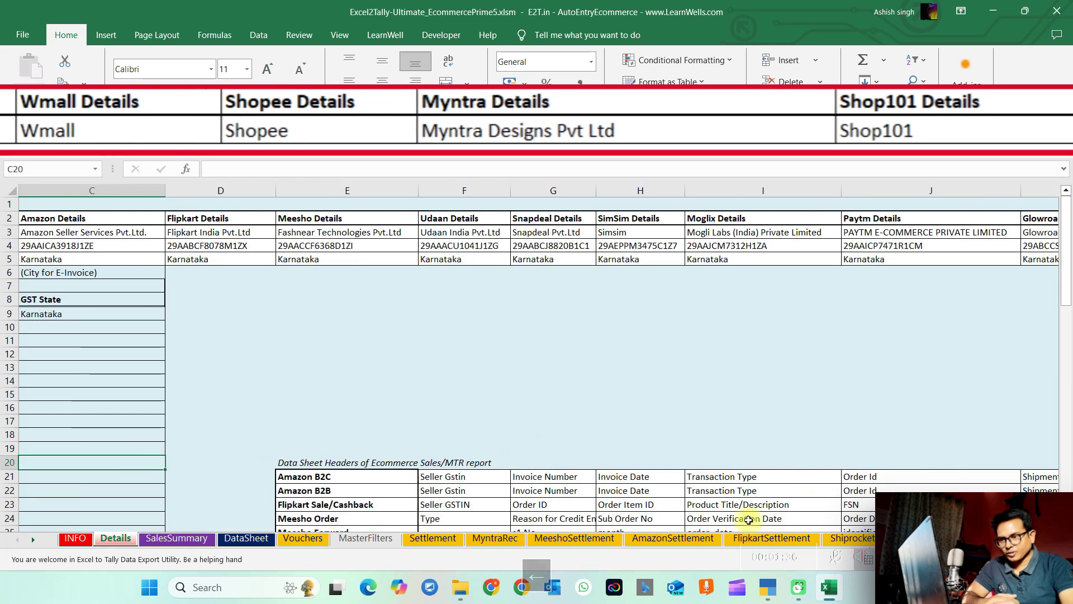
mouse_move(355, 478)
left_mouse_down()
mouse_move(351, 556)
mouse_move(349, 511)
left_mouse_up()
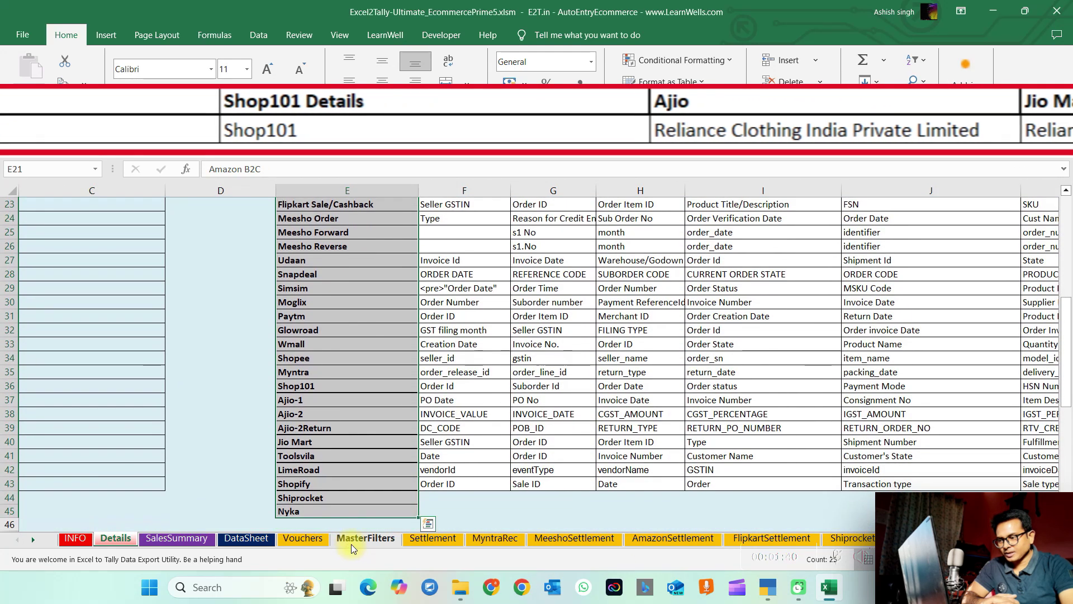
- Check the marketplace GSTIN entries, starting from Paytm's GSTIN in J4
left_click(1066, 192)
left_click(1067, 192)
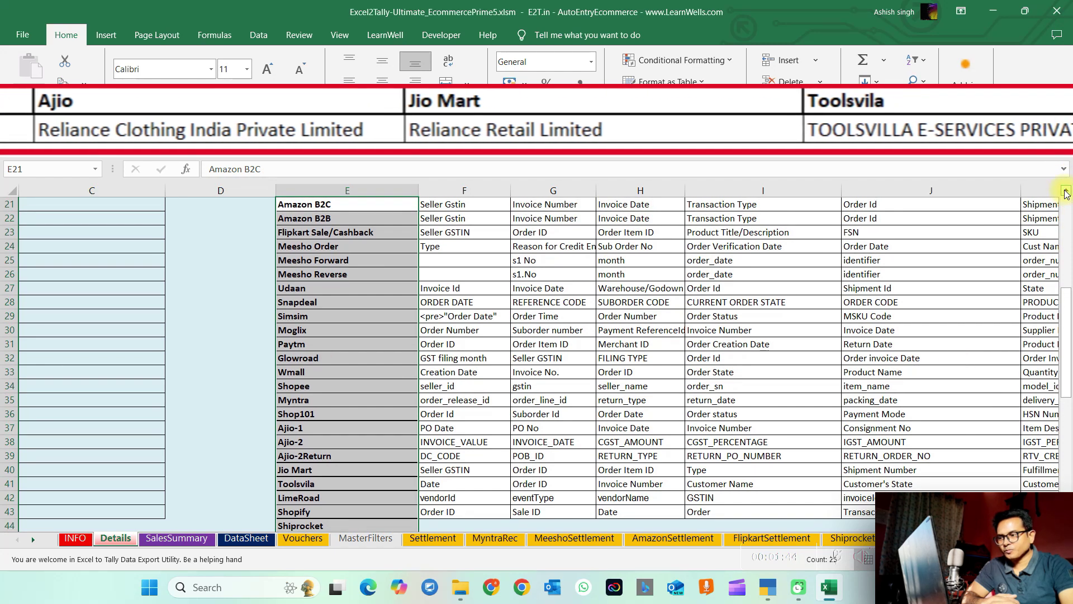
left_click(1066, 192)
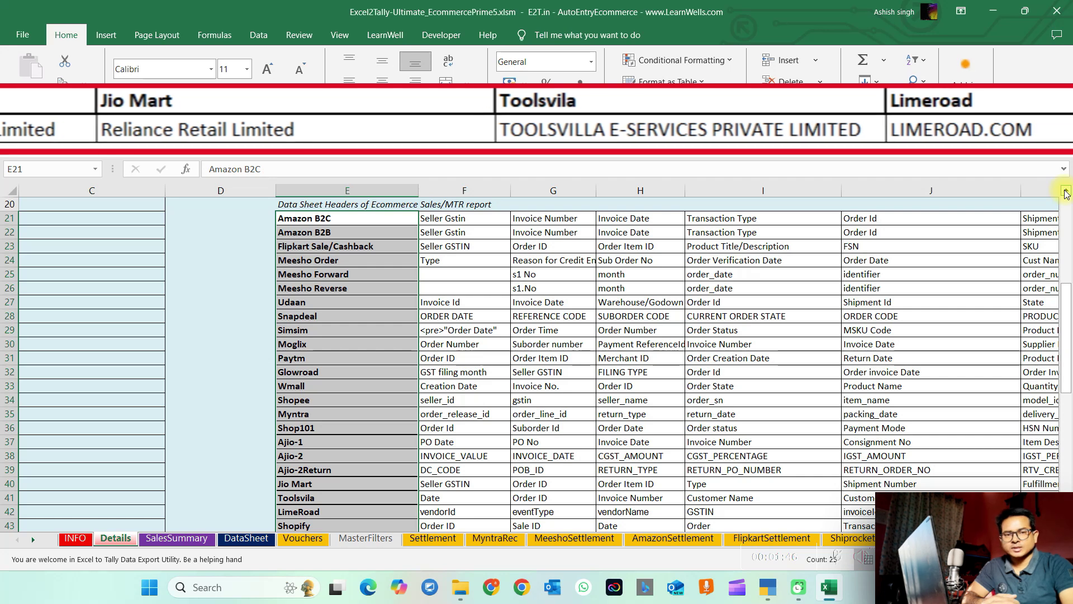
left_click(1066, 191)
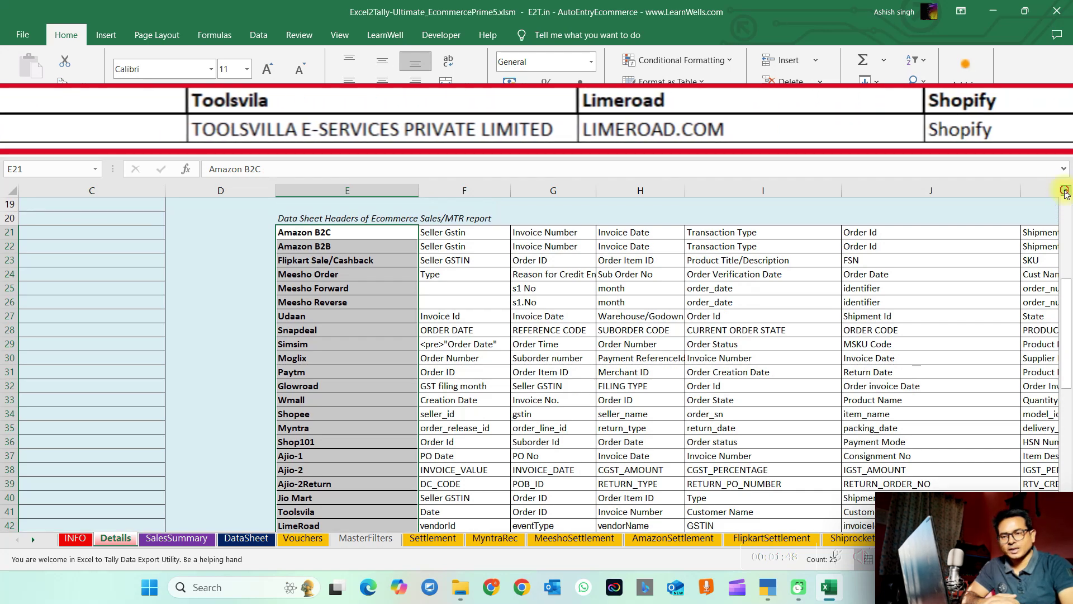
left_click(1066, 192)
left_click(1066, 191)
left_click(1066, 191)
left_click(1067, 192)
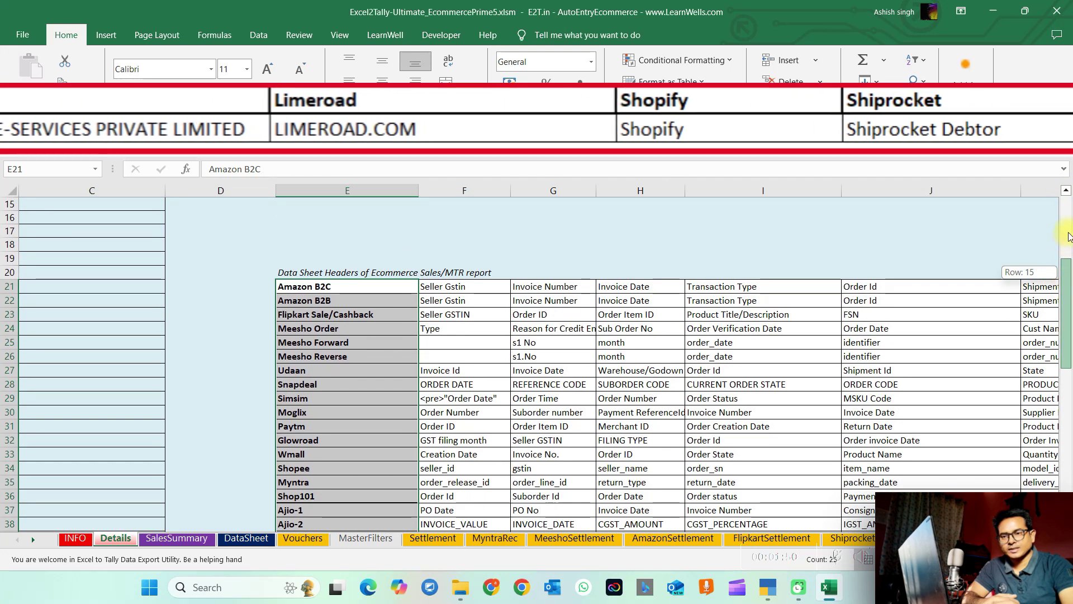
left_click(1066, 191)
left_click(922, 245)
key("Right")
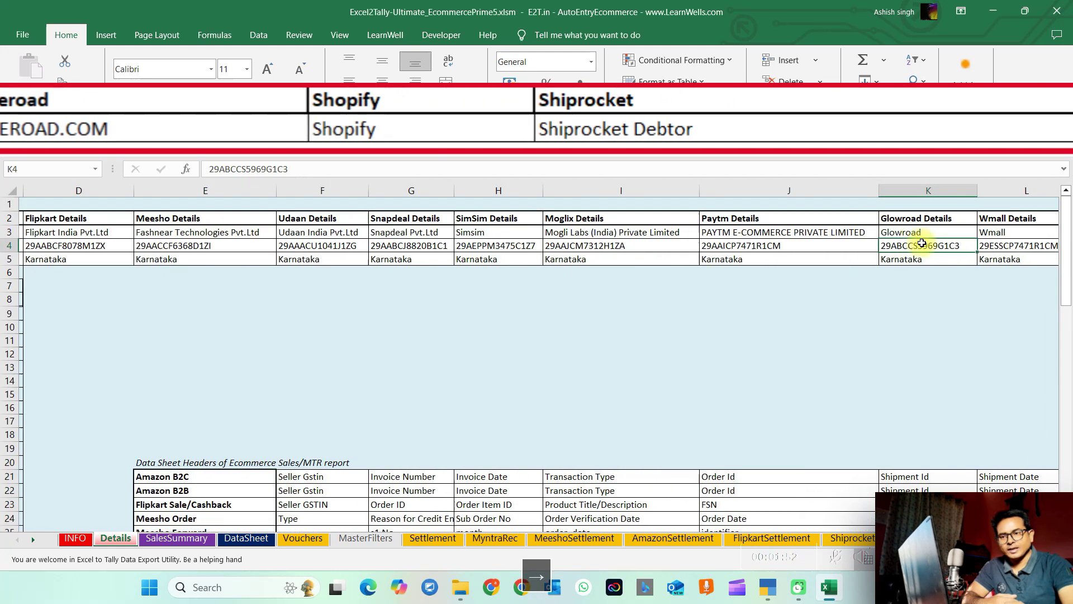
key("Right")
key("Right")
key("Right")
key("Right")
key("Right")
key("Right")
key("Right")
key("Right")
key("Right")
key("Right")
key("Right")
key("Right")
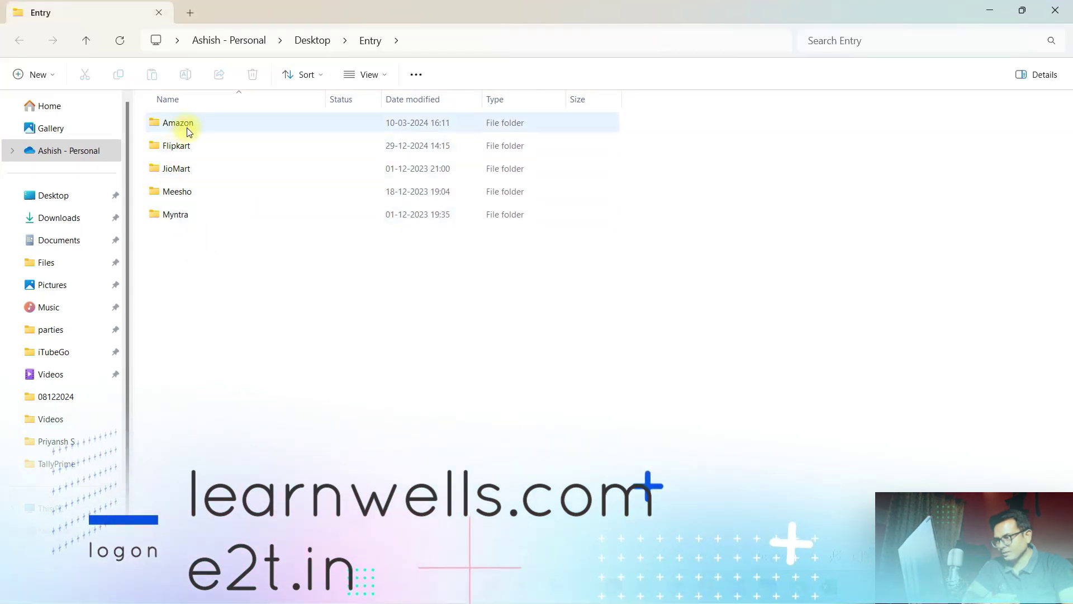
- Check the two Flipkart reports in Entry\Flipkart, then return to the Excel2Tally workbook
double_click(189, 147)
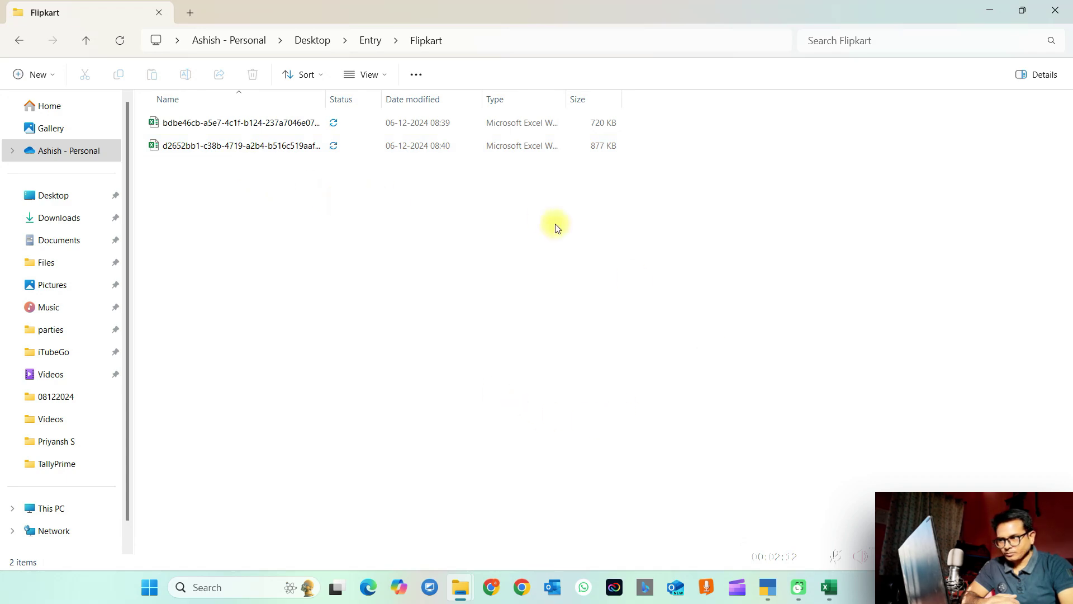
left_click(830, 587)
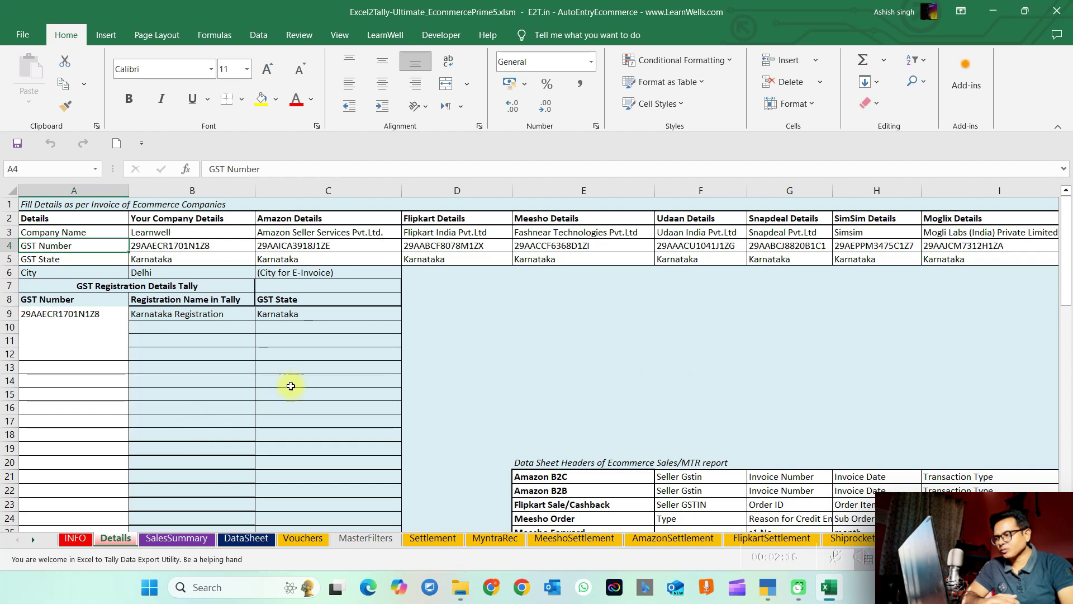
- Clear the existing rows from the DataSheet with LearnWell's Clear Active Sheet Data
left_click(238, 539)
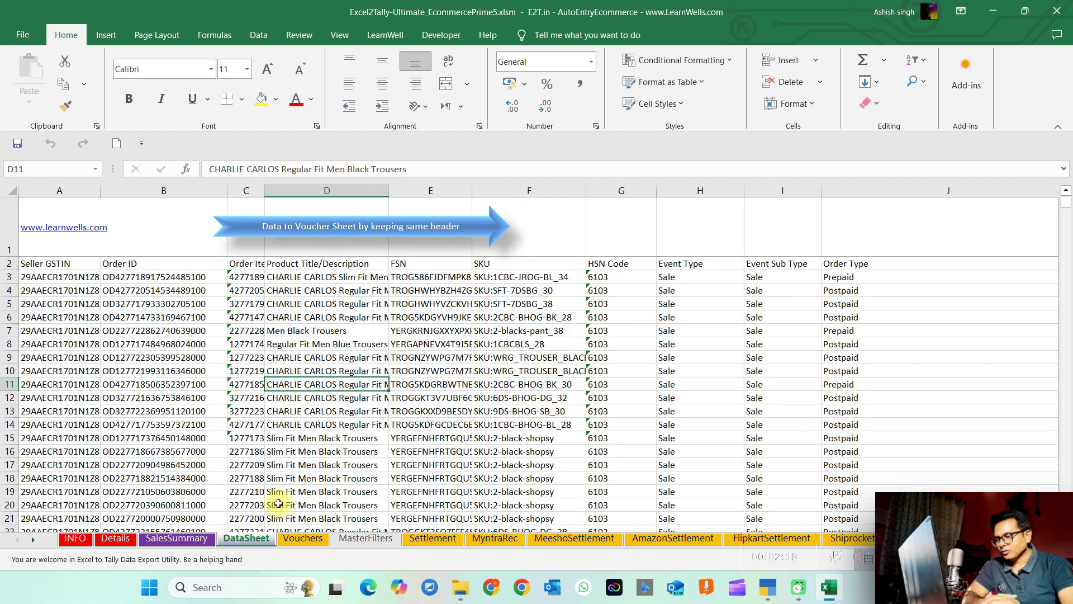
left_click(155, 397)
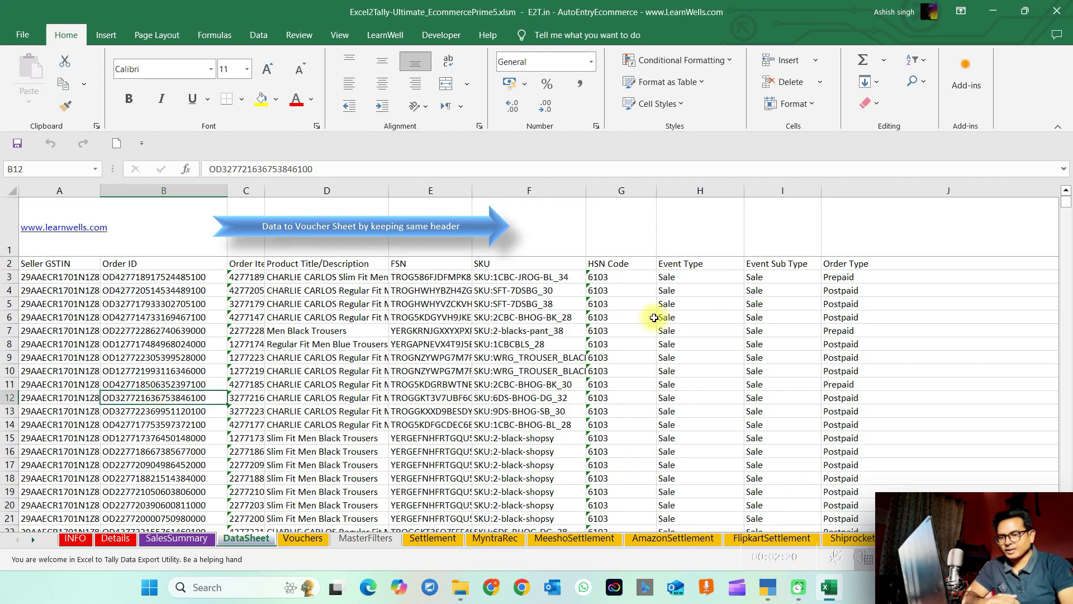
left_click(384, 37)
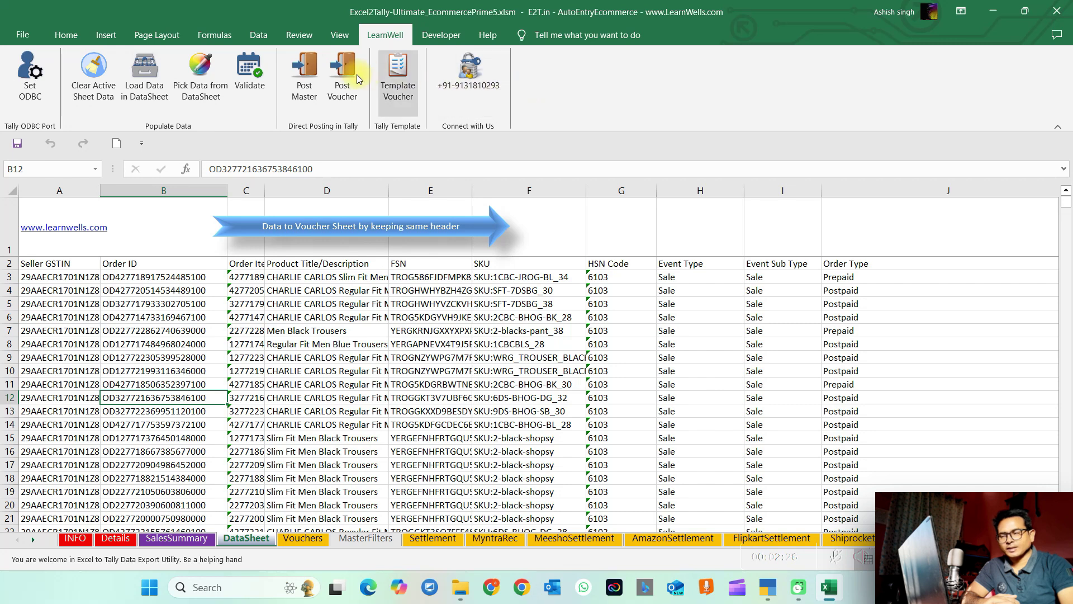
left_click(88, 82)
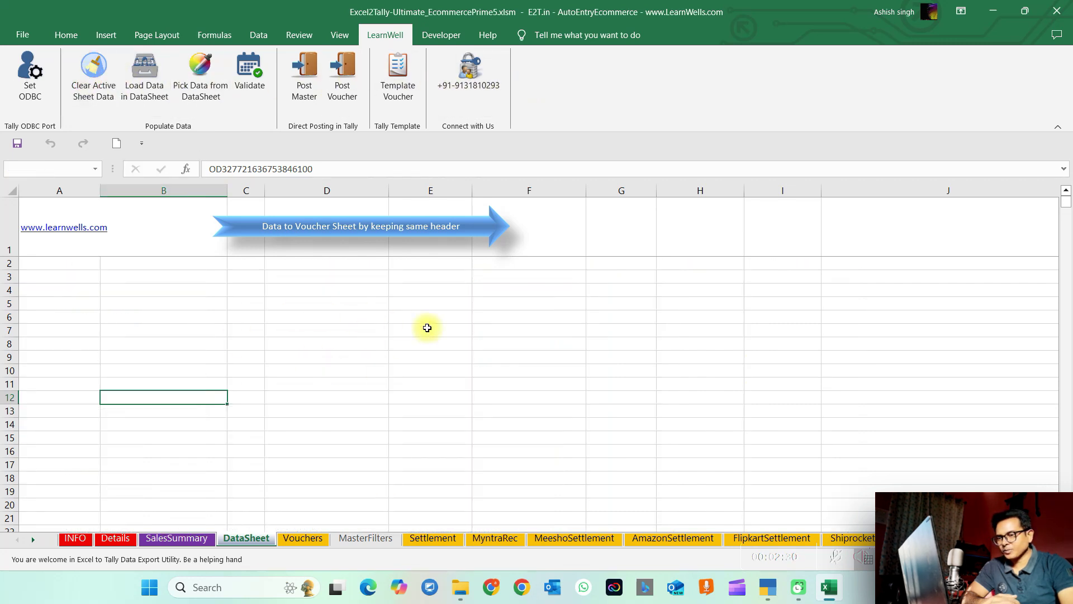
- Load the second Flipkart report from Desktop > Entry > Flipkart into the DataSheet
left_click(150, 90)
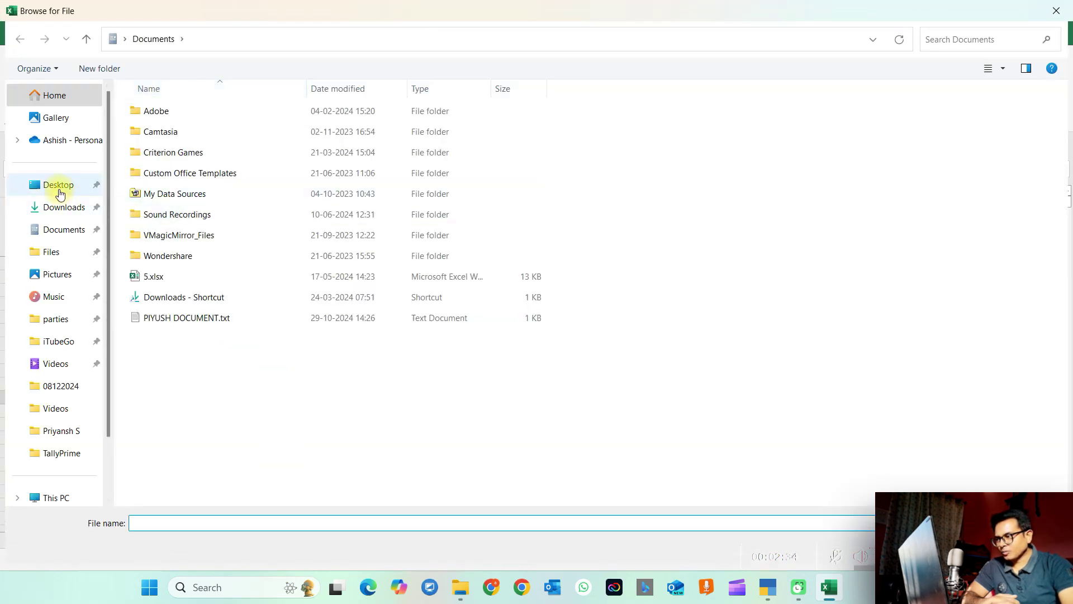
left_click(61, 190)
left_click(261, 132)
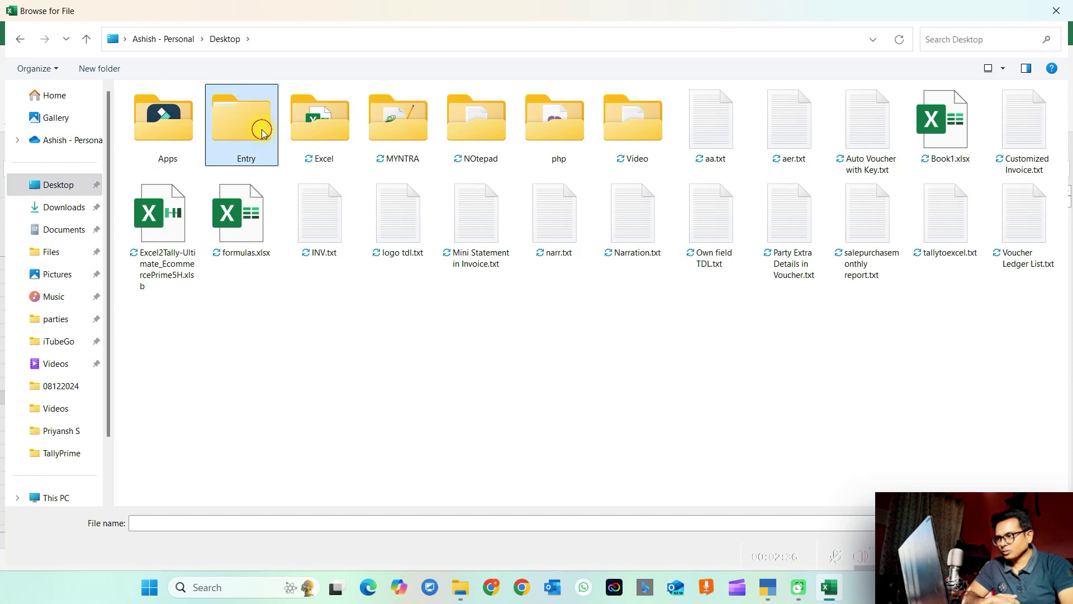
double_click(262, 132)
double_click(162, 134)
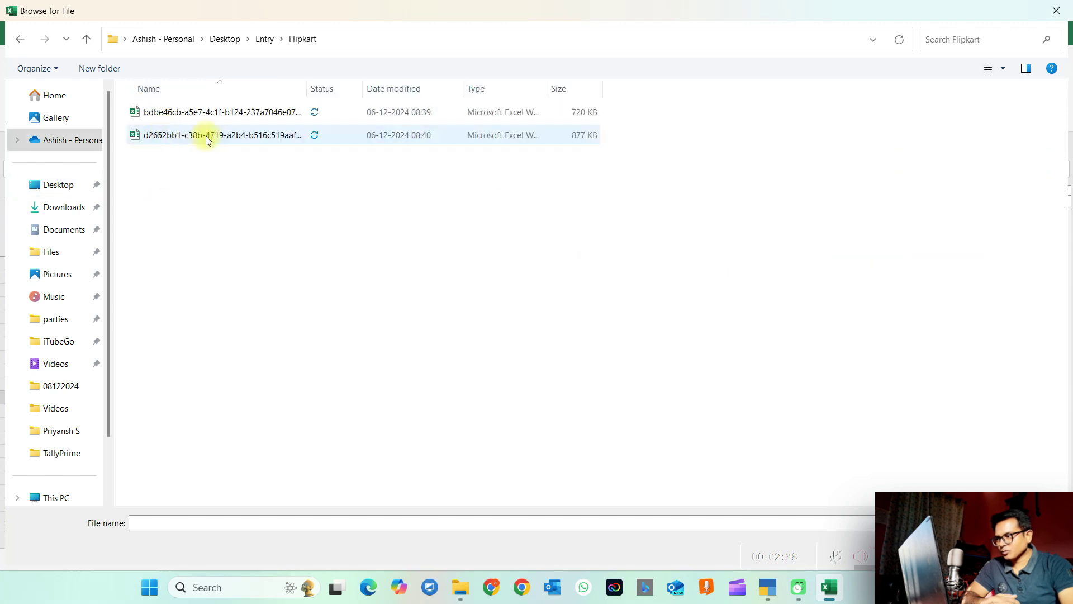
left_click(235, 137)
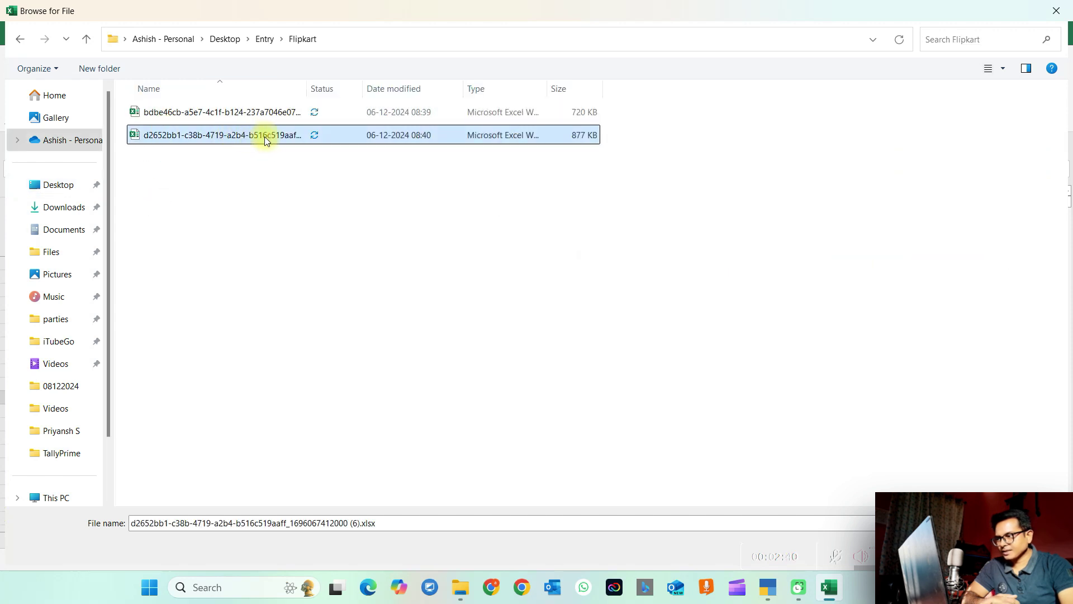
double_click(259, 140)
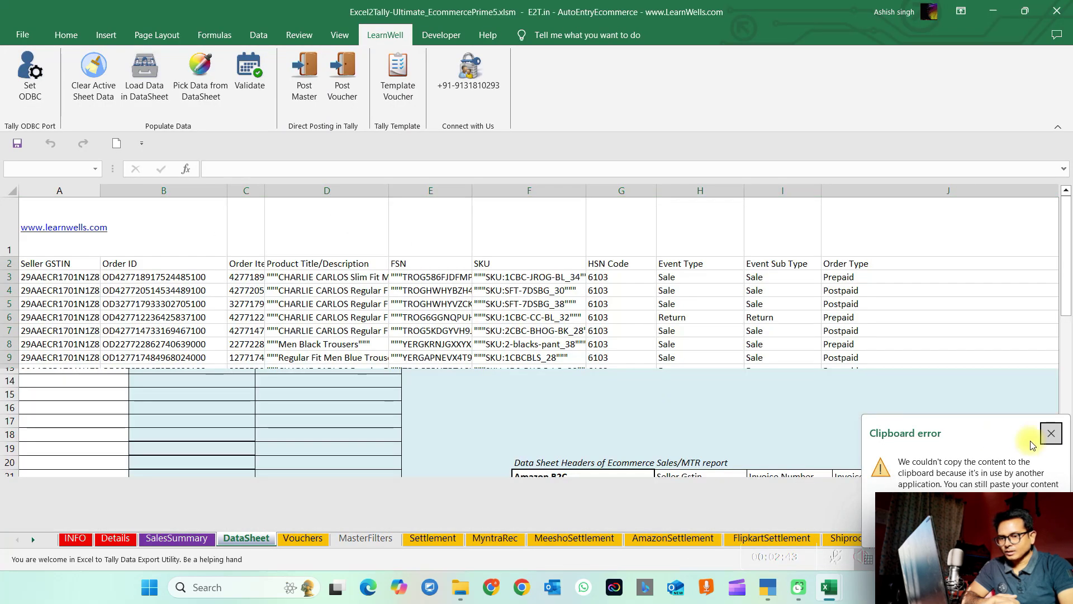
left_click(1051, 433)
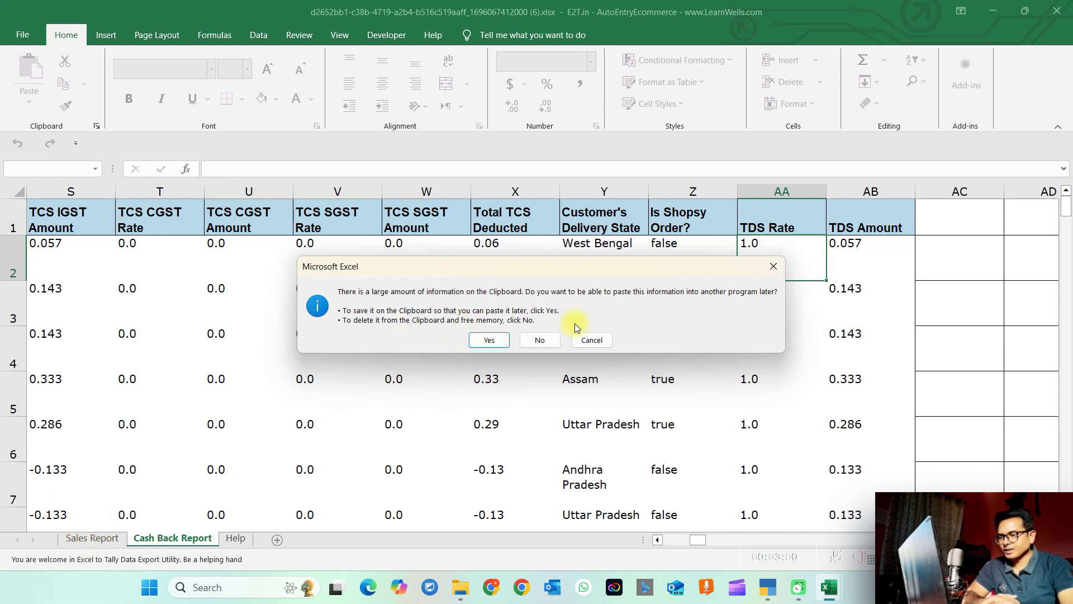
- Discard the clipboard data so the Flipkart report closes, leaving the DataSheet filled
left_click(540, 340)
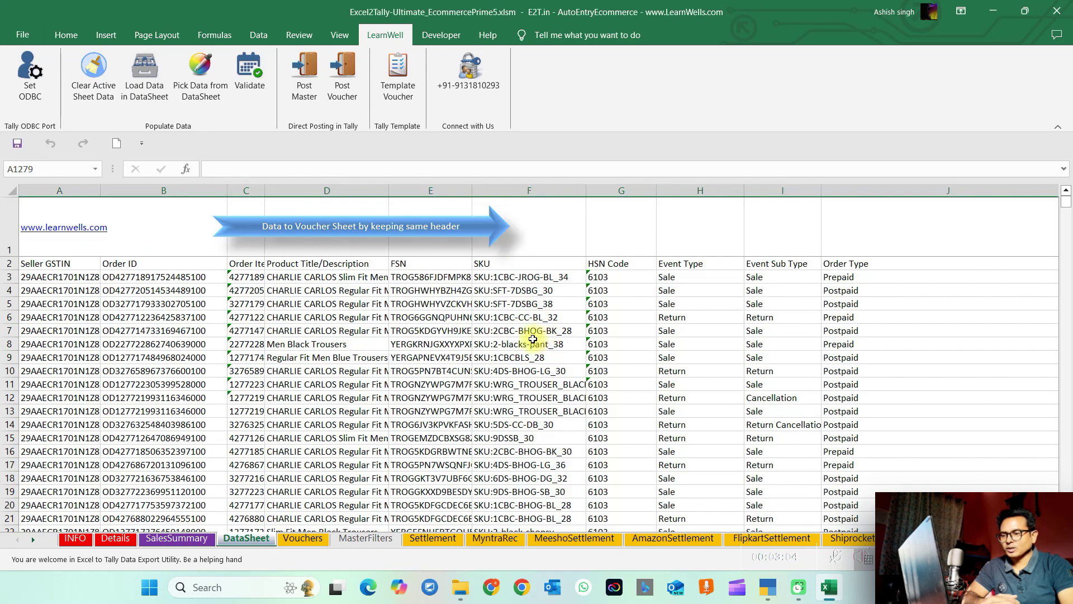
- Browse the loaded DataSheet rows, checking product title, SKU and later columns
left_click(278, 319)
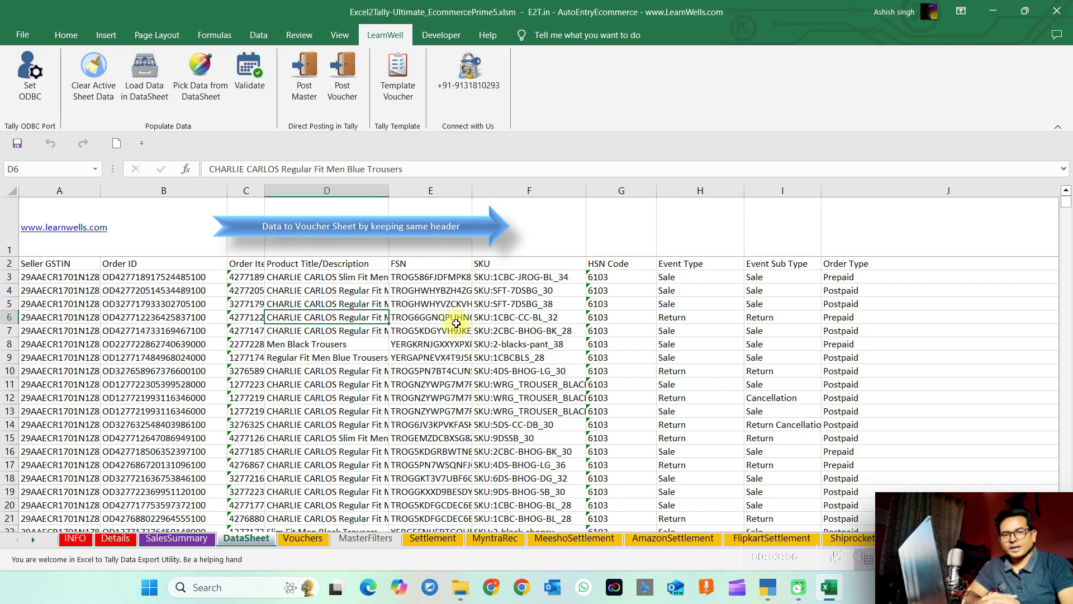
left_click(484, 316)
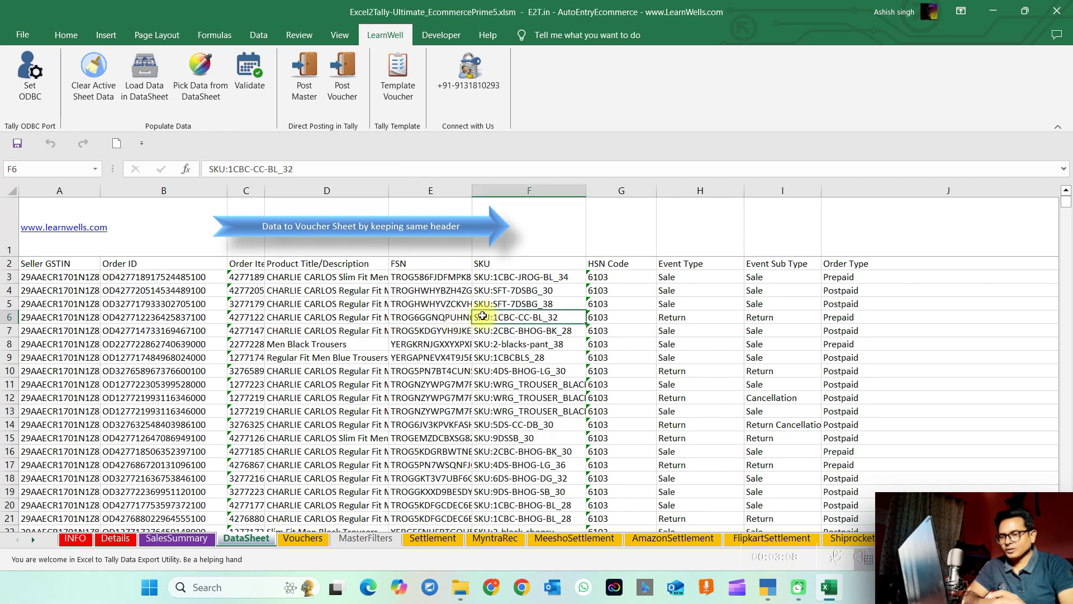
key("Right")
key("Right")
key("Right")
key("Right")
key("Right")
key("Right")
key("Right")
key("Right")
key("Right")
key("Right")
key("Right")
key("Right")
key("Right")
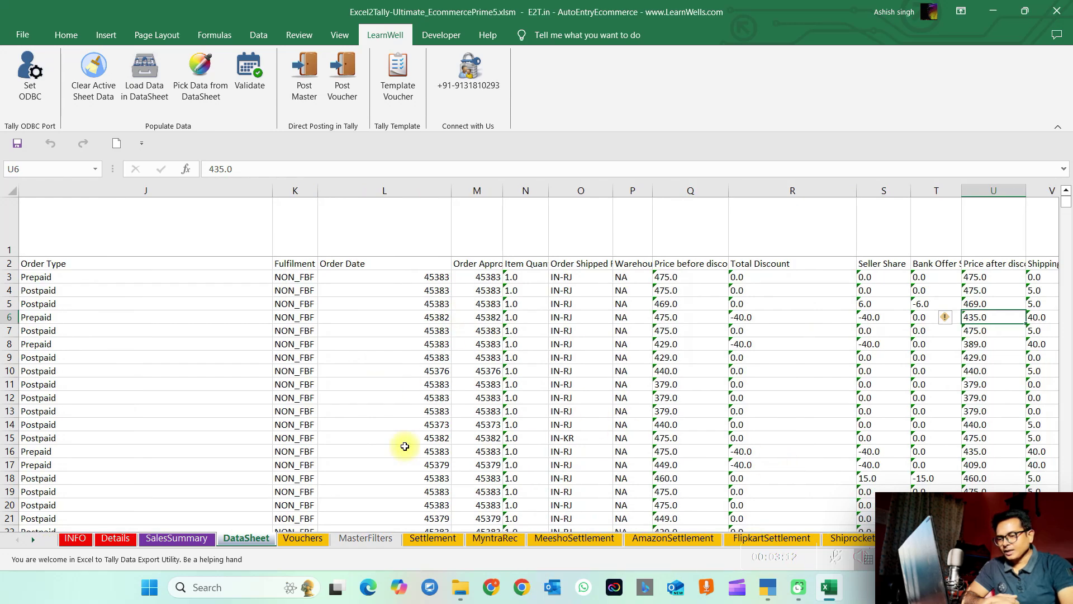
left_click(405, 446)
key("Left")
key("Home")
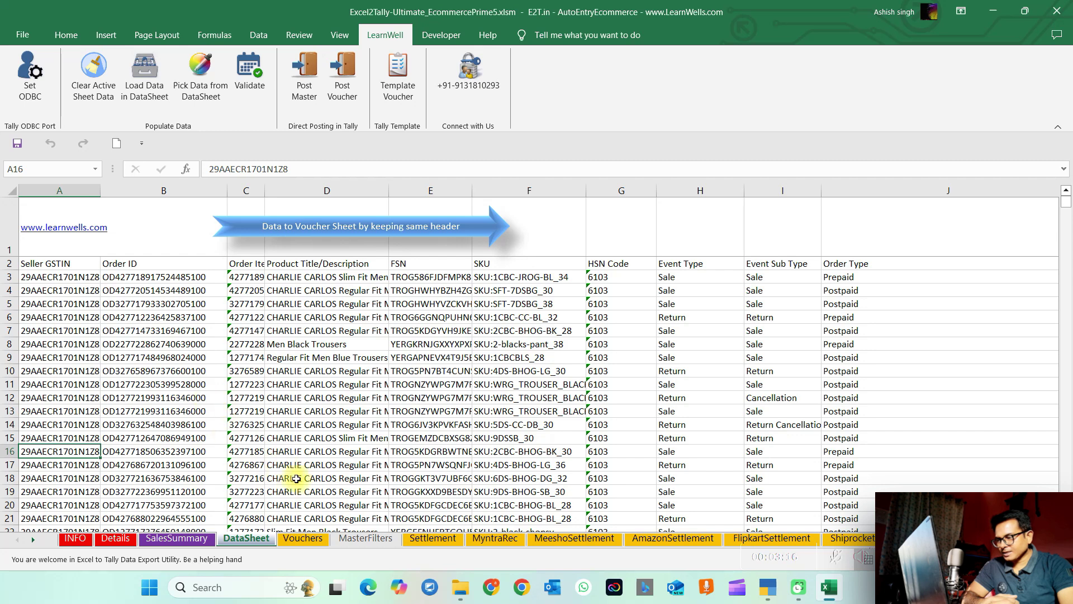
- Copy the seller GSTIN from cell A4
left_click(74, 289)
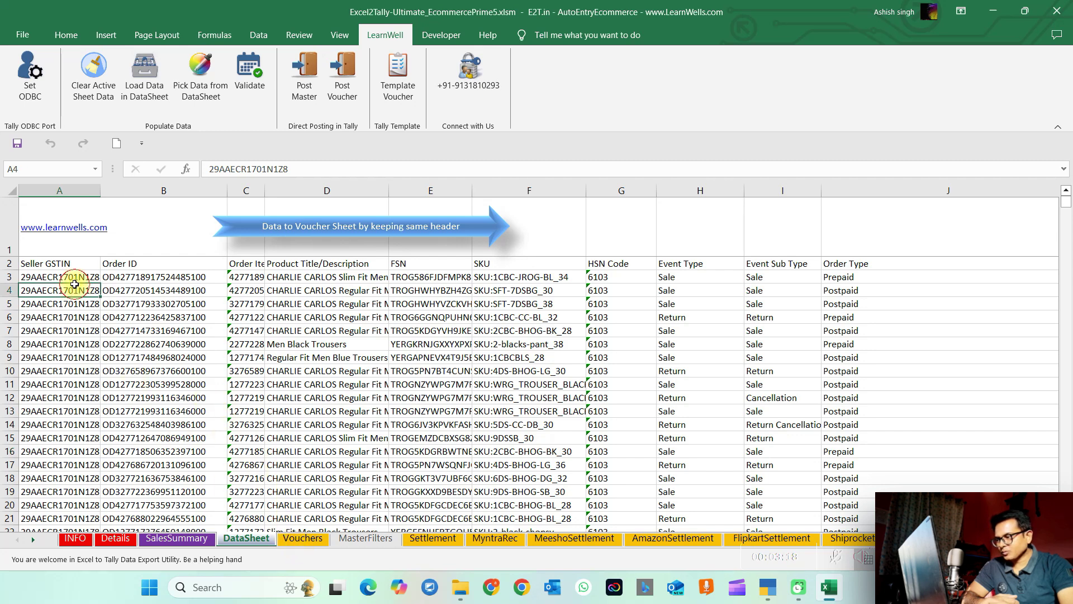
double_click(318, 172)
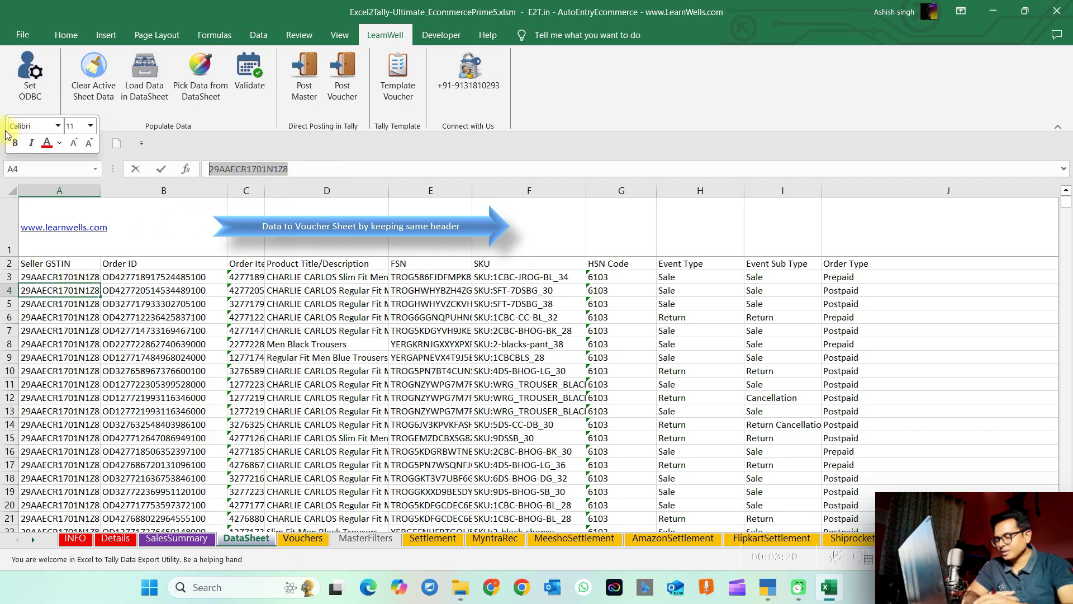
key("ctrl+c")
- Compare the Details sheet GST number in A9 with the company GSTIN in B4
left_click(115, 538)
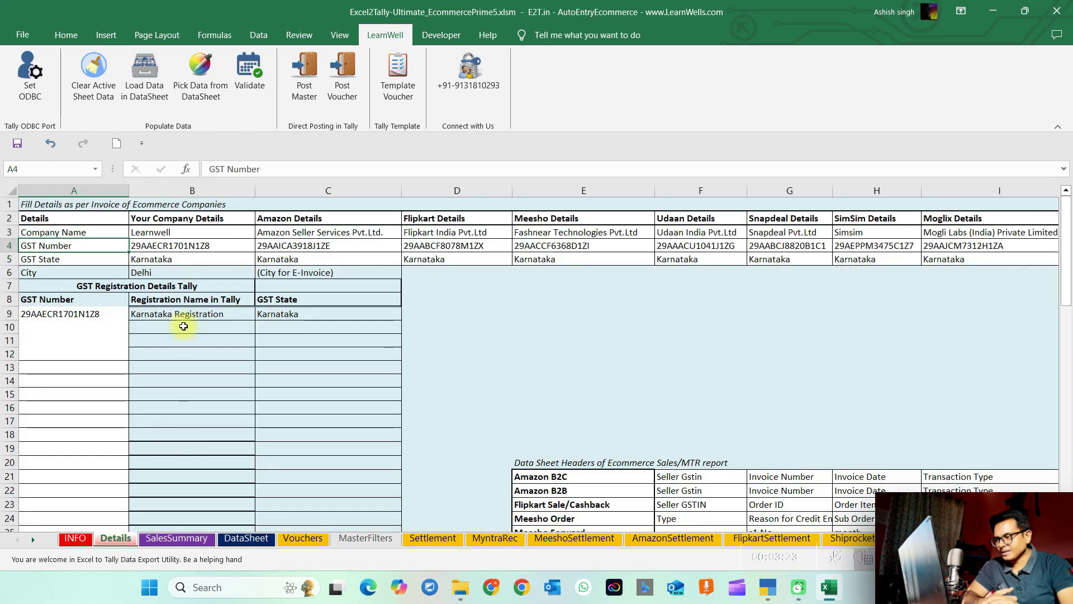
left_click(96, 317)
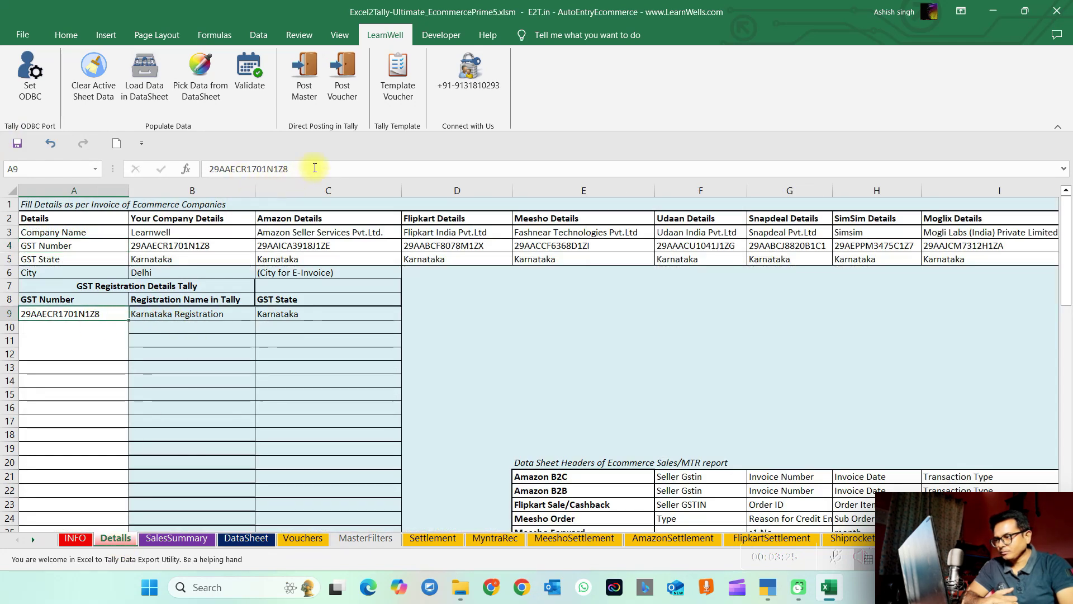
left_click(153, 246)
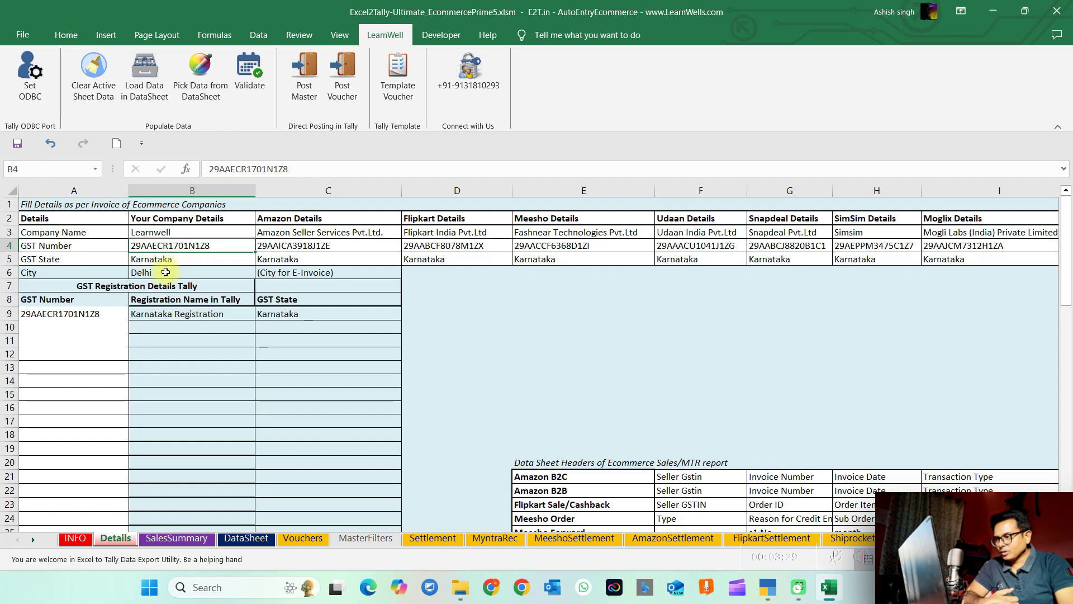
left_click(99, 315)
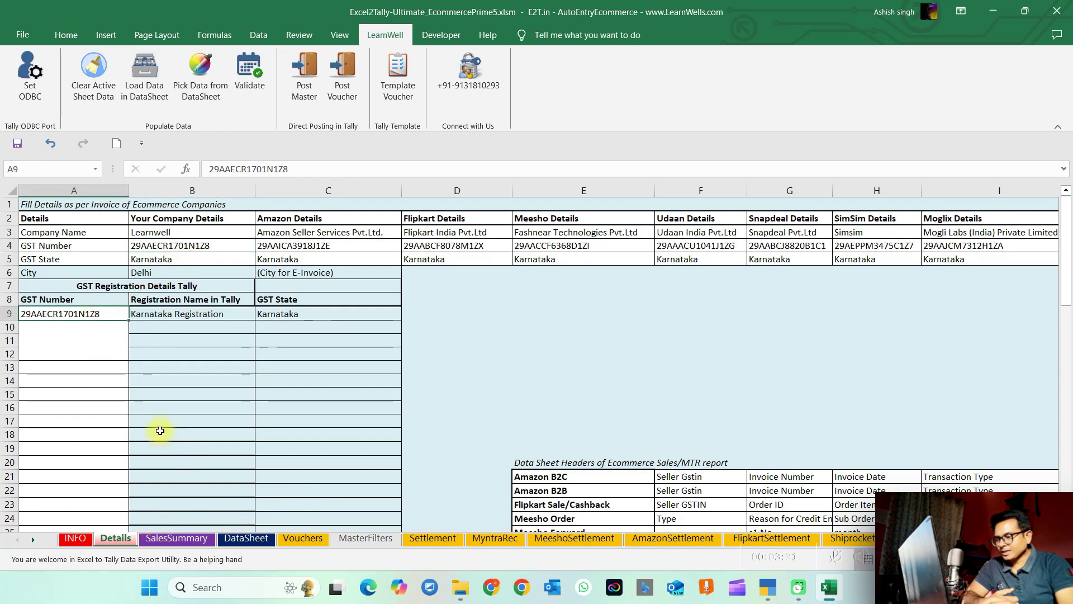
left_click_drag(102, 329, 91, 403)
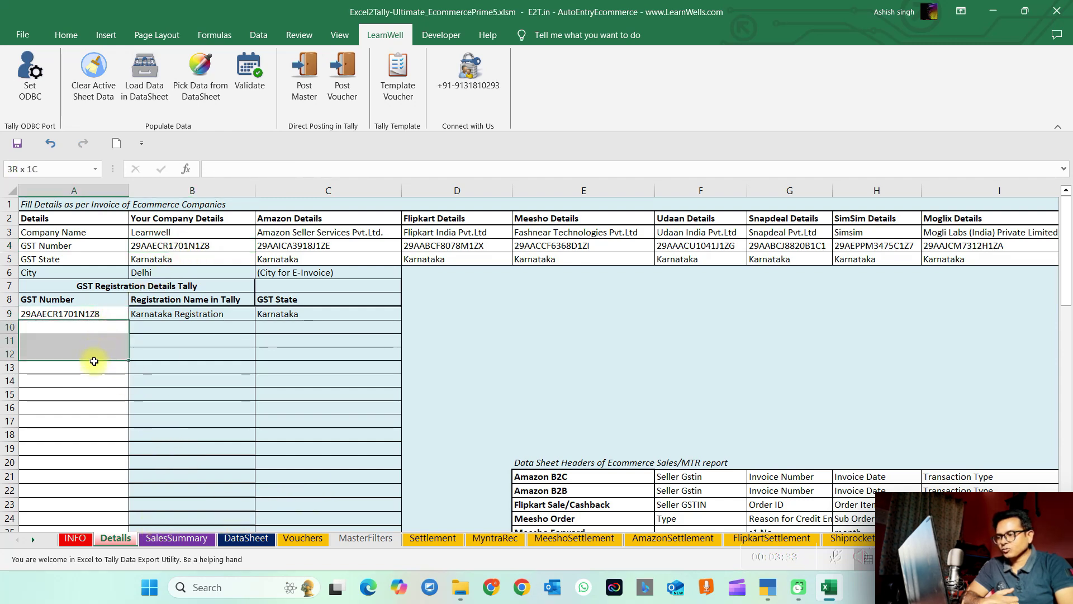
left_click_drag(90, 414, 86, 456)
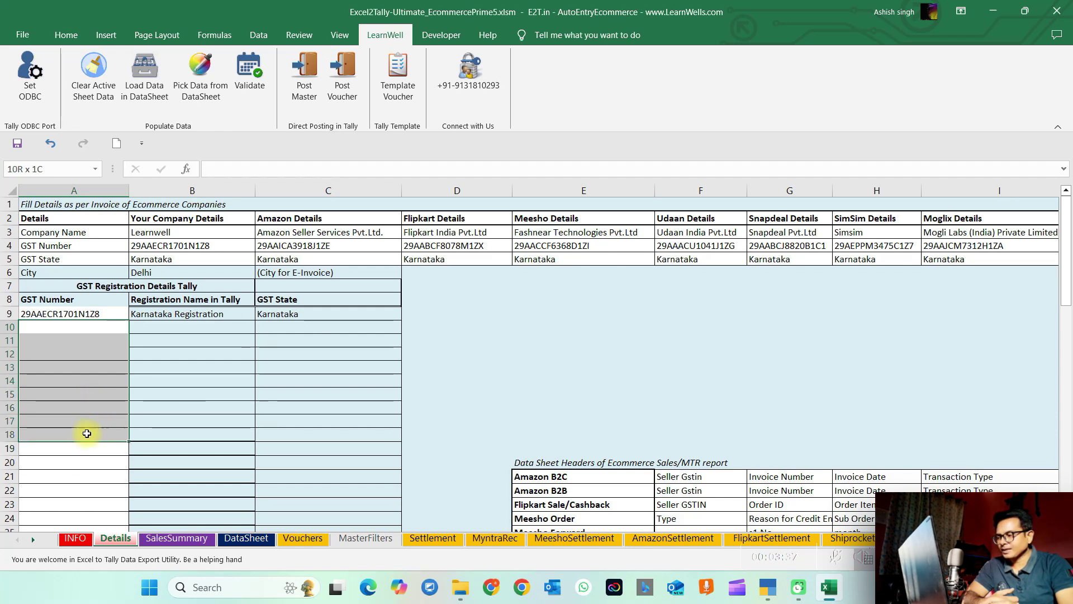
left_click_drag(86, 456, 80, 479)
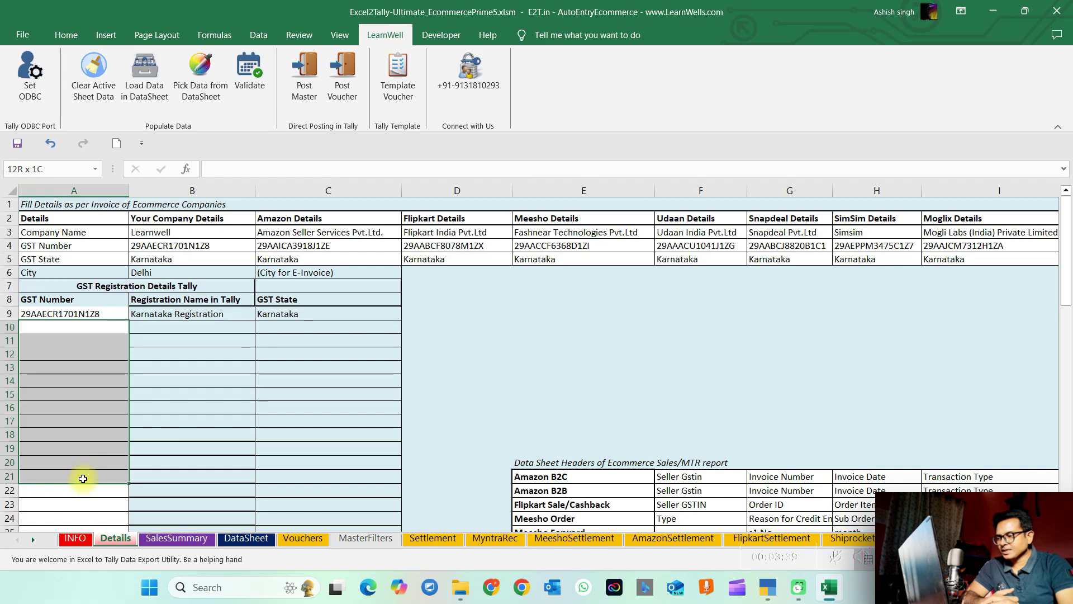
left_click(252, 433)
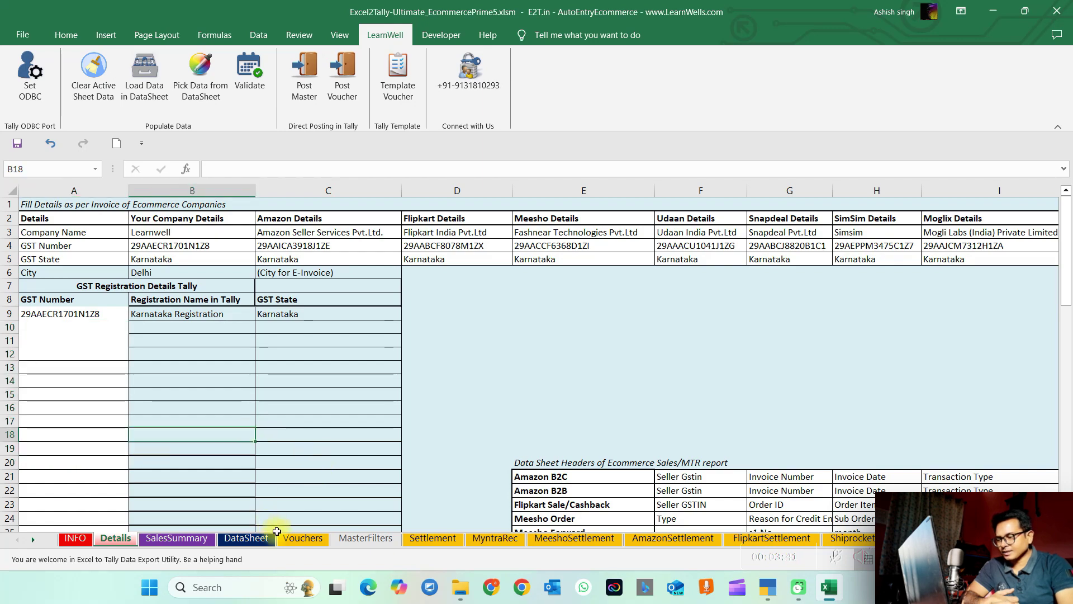
- Turn on filters for the DataSheet order table and check the Seller GSTIN values
left_click(246, 539)
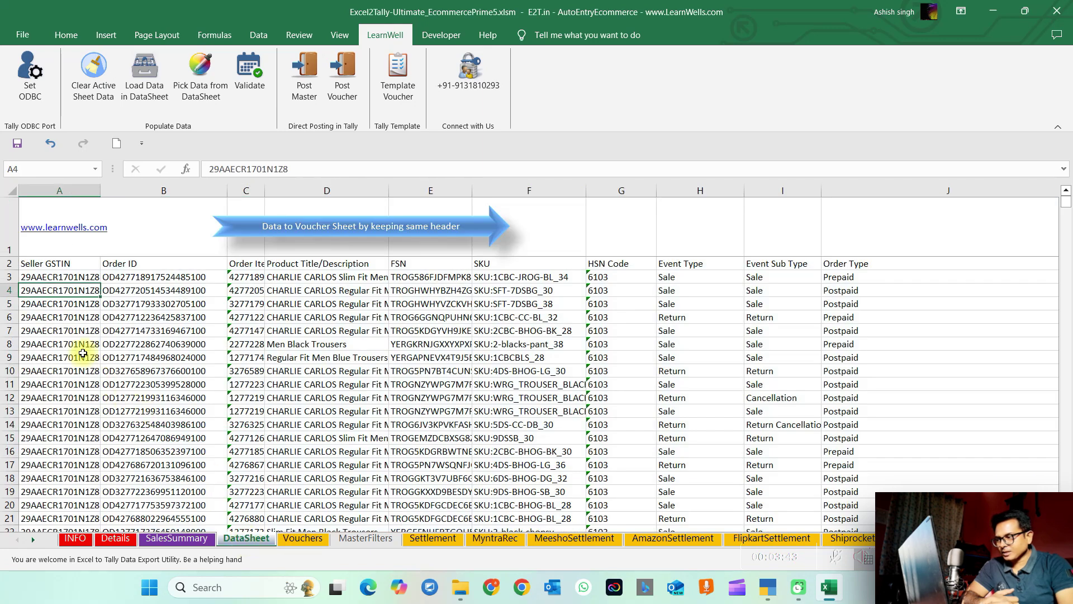
left_click(81, 266)
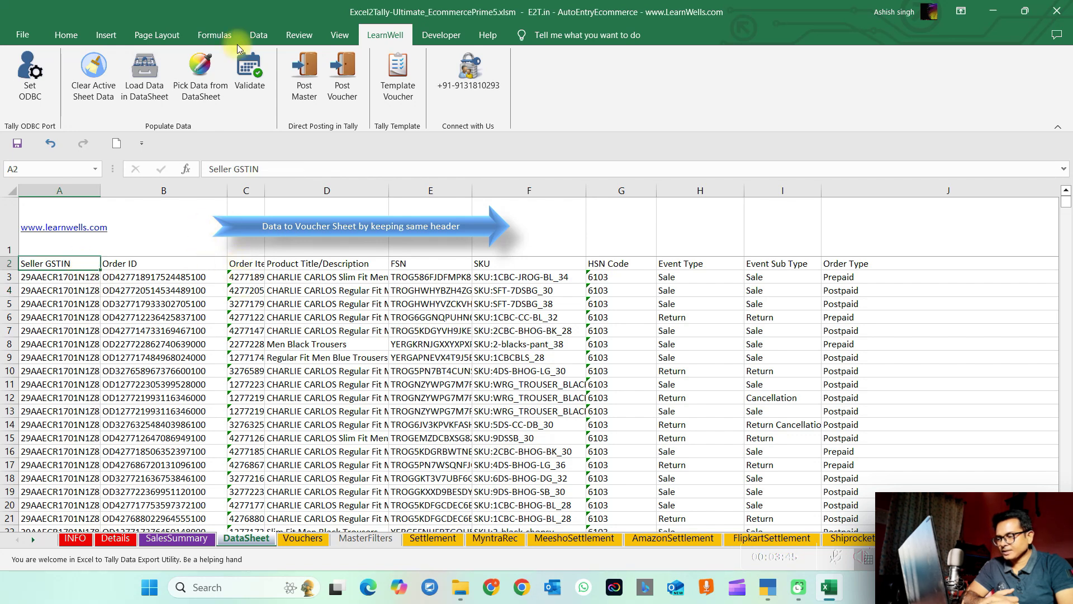
left_click(258, 35)
left_click(624, 100)
left_click(94, 264)
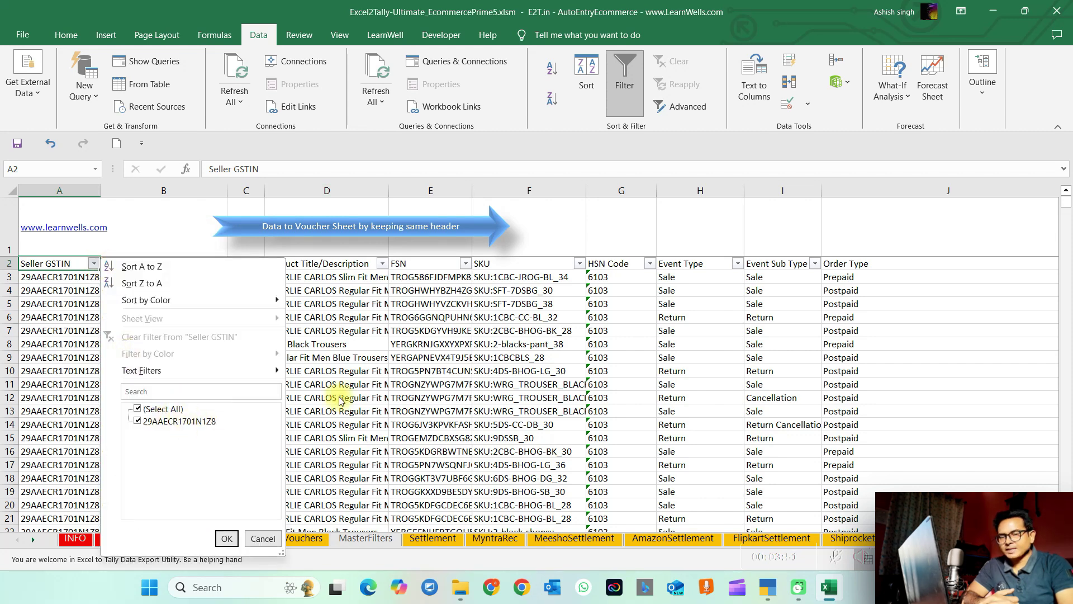
left_click(397, 388)
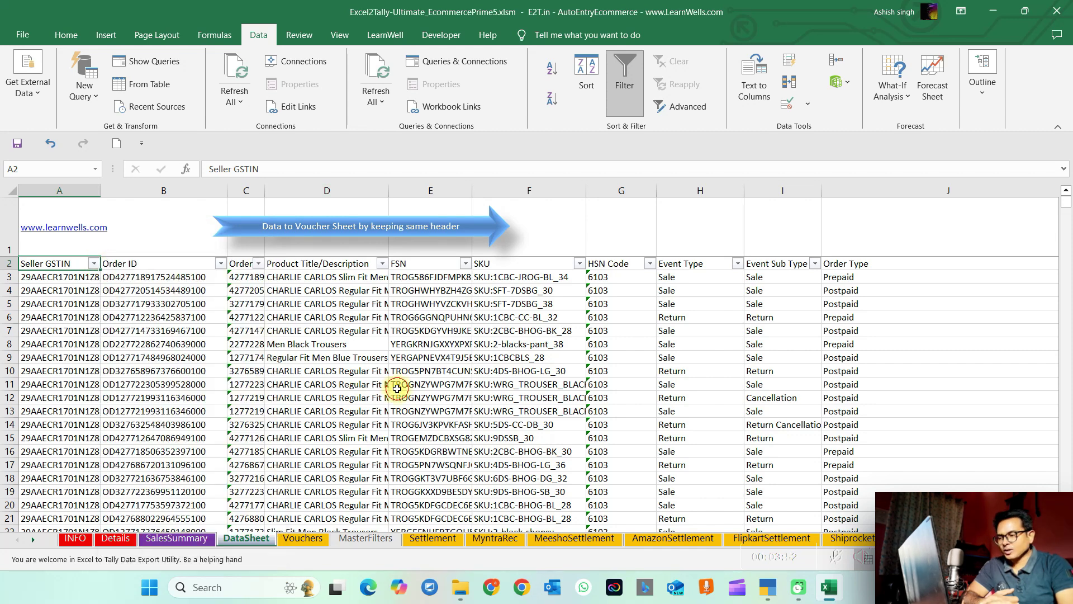
left_click(225, 412)
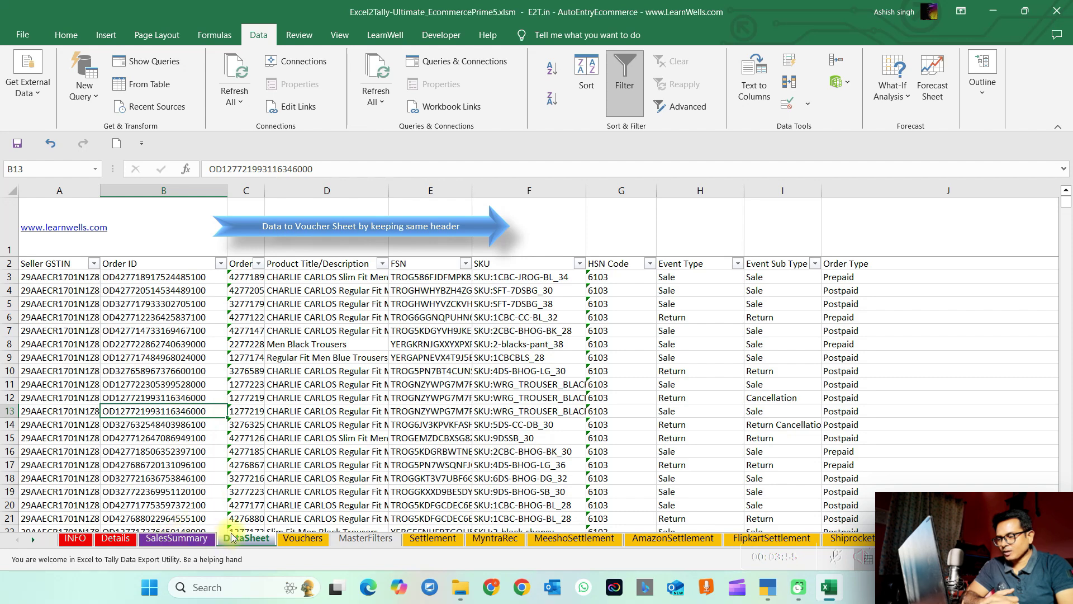
- Check the empty registration rows on Details, then view the Flipkart entries on Vouchers
left_click(126, 539)
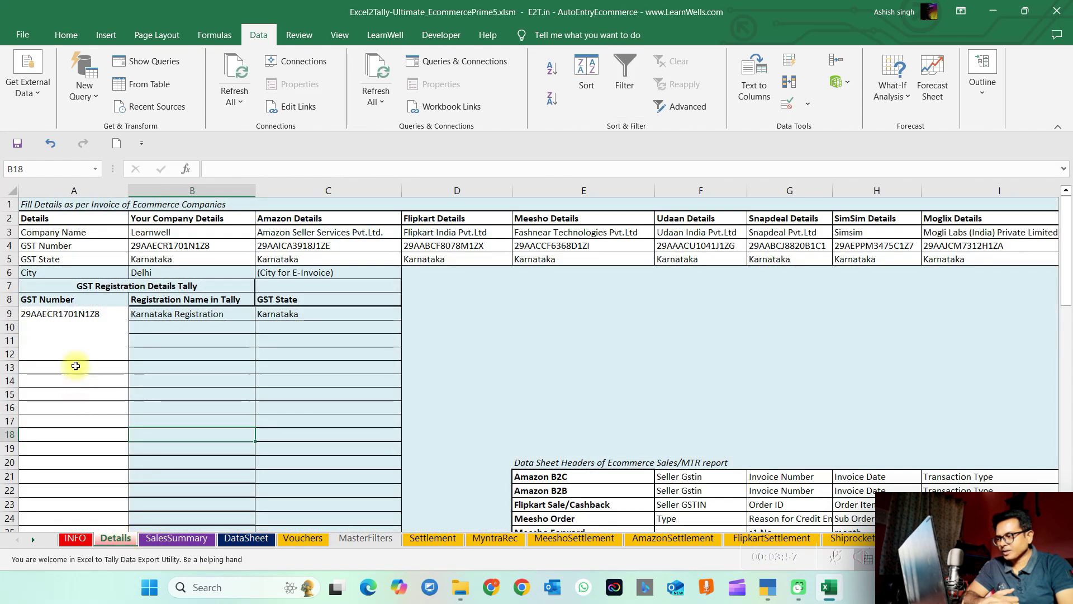
mouse_move(66, 329)
left_mouse_down()
mouse_move(65, 390)
mouse_move(312, 427)
left_mouse_up()
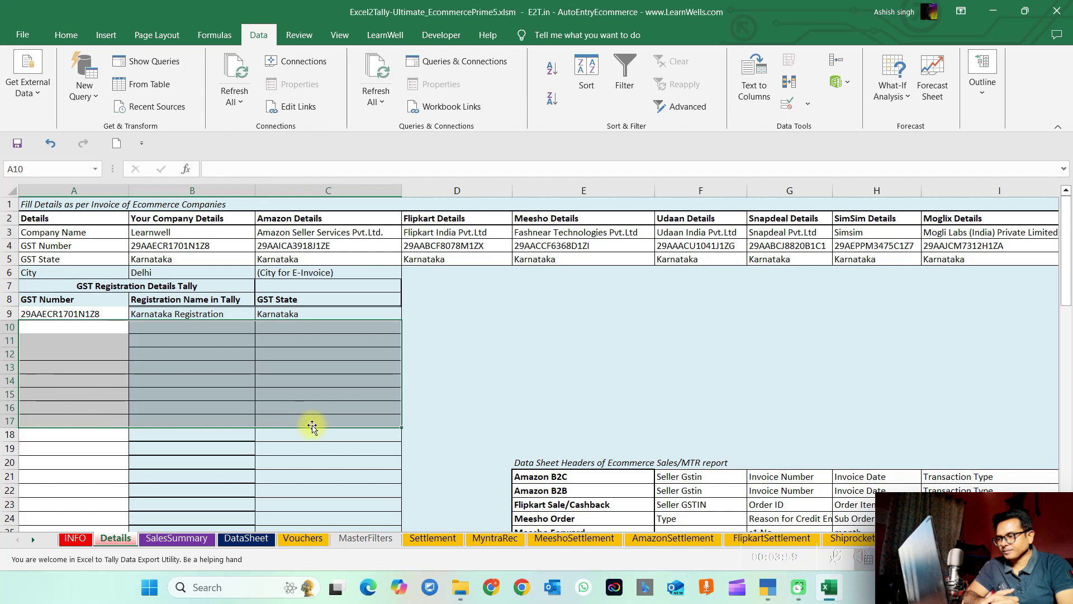
left_click(324, 479)
left_click(303, 540)
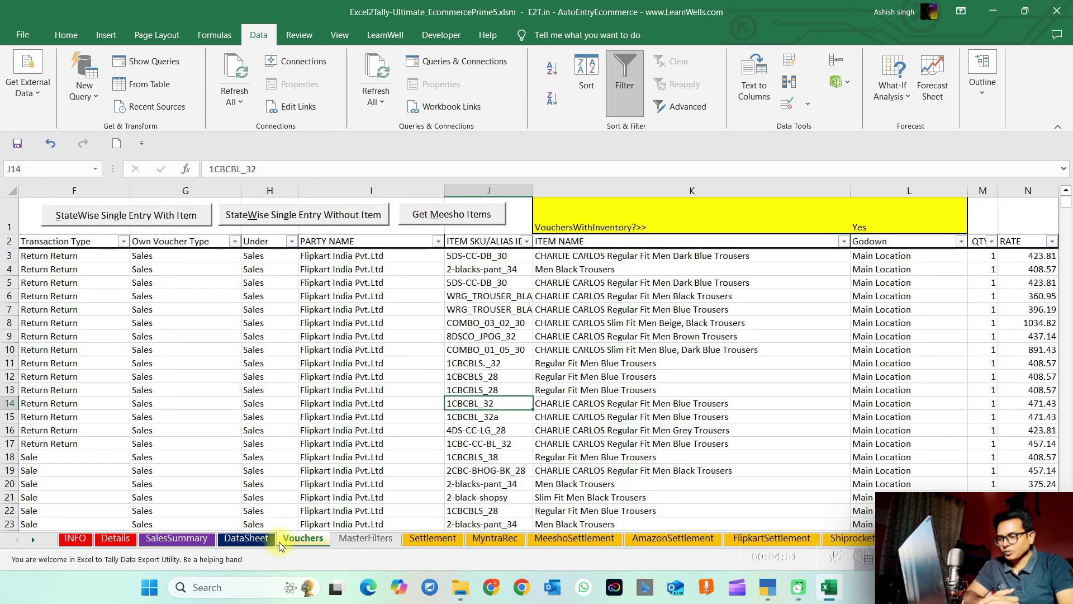
left_click(247, 540)
left_click(343, 416)
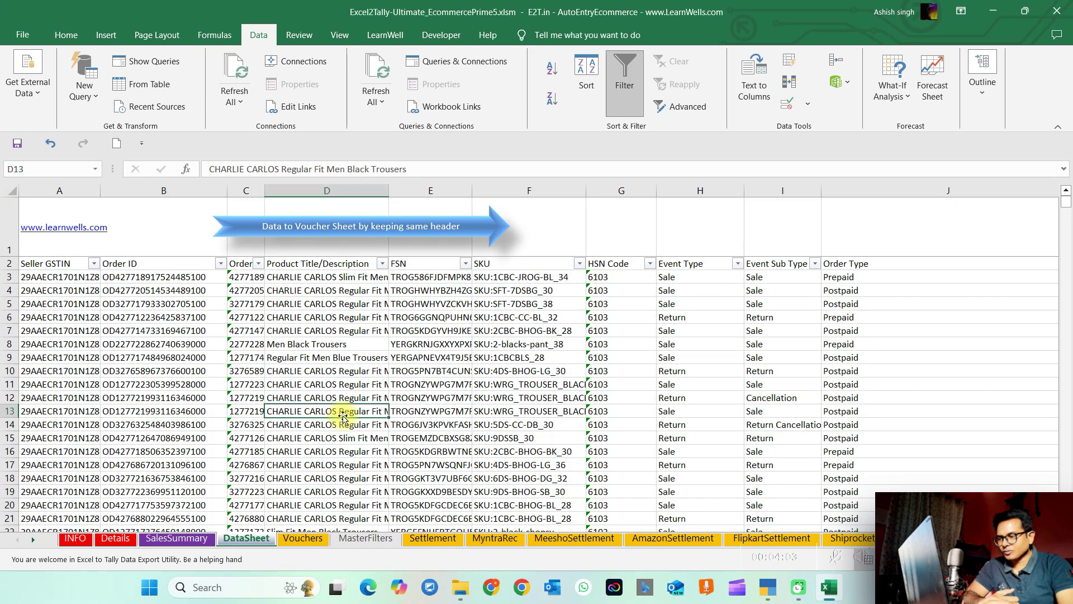
left_click(300, 538)
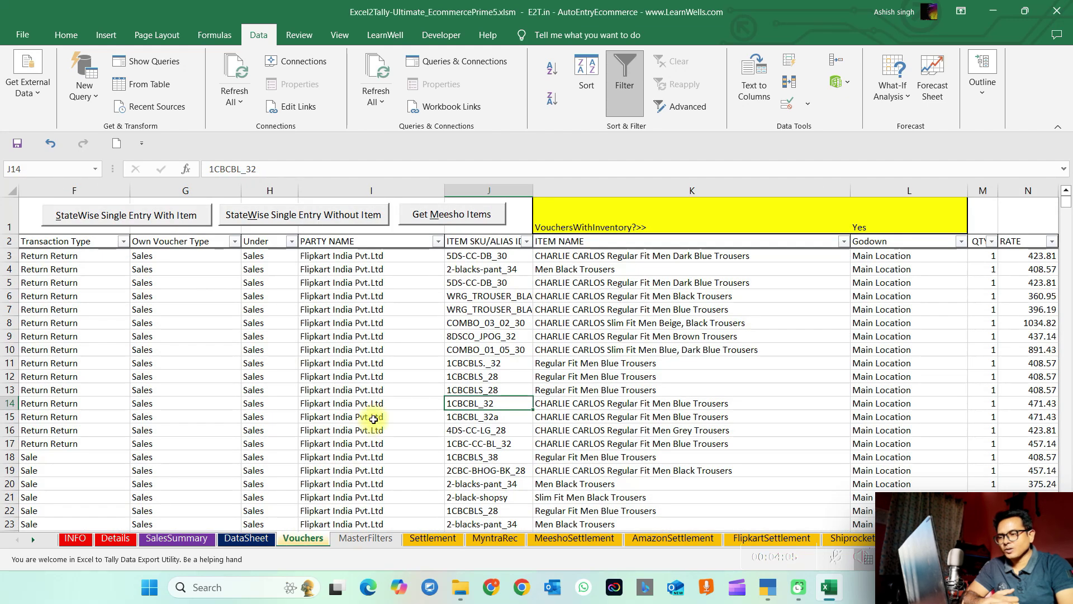
left_click(373, 419)
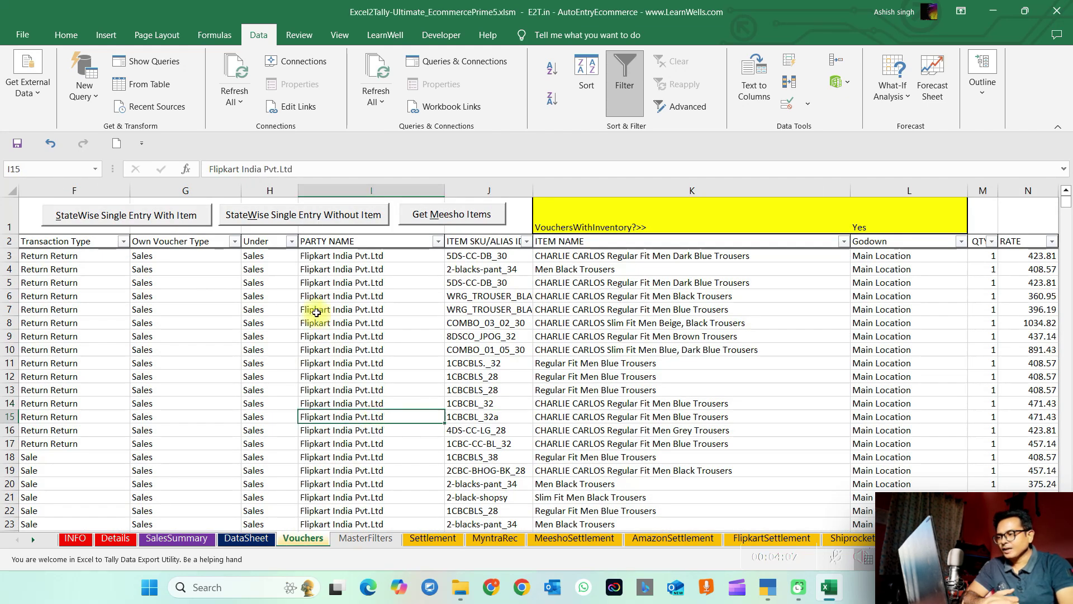
- Clear the Vouchers sheet and pick data from DataSheet, checking the filled GST number in CC9
left_click(386, 33)
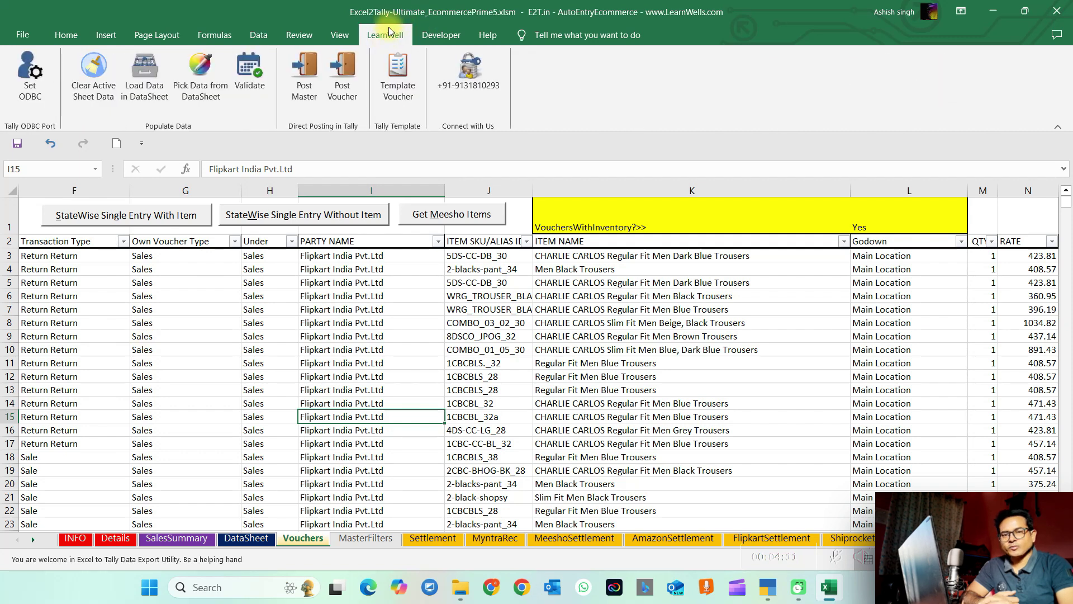
left_click(99, 77)
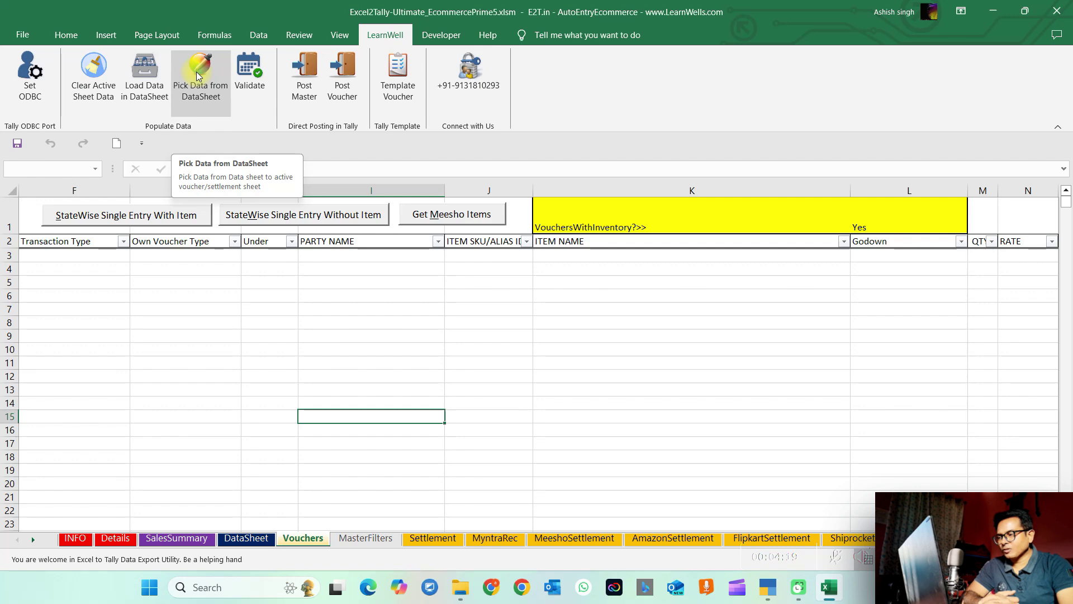
left_click(196, 72)
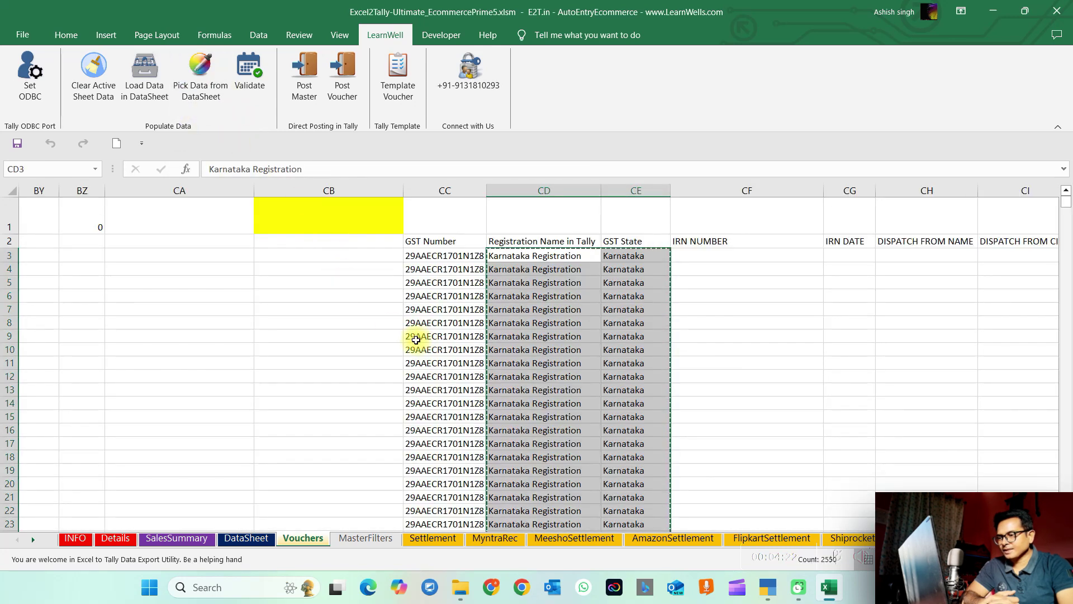
left_click(424, 341)
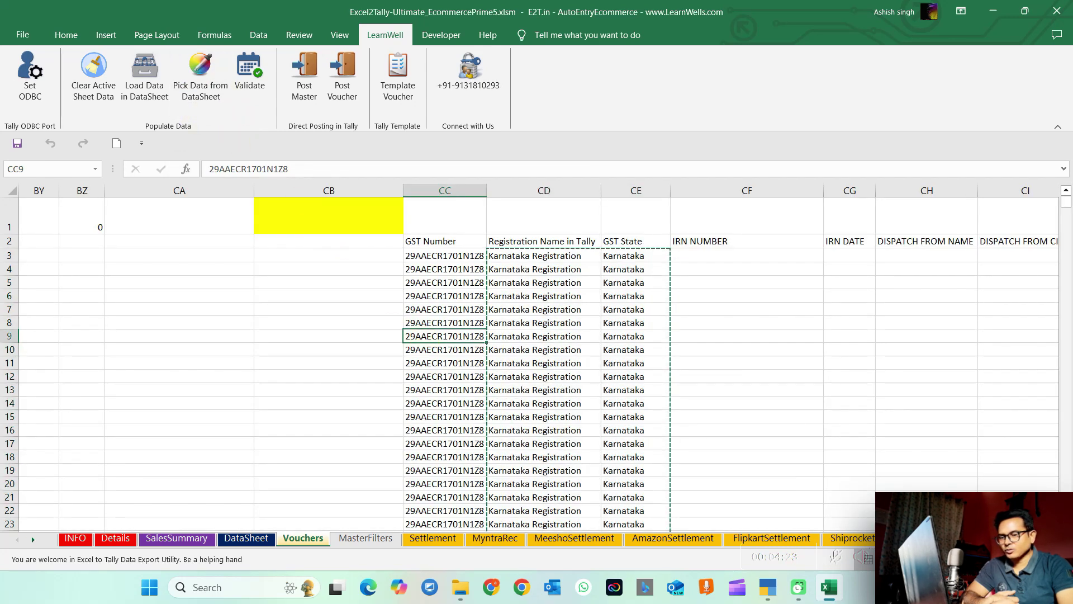
scroll(539, 358, "left", 2)
scroll(539, 358, "left", 10)
scroll(539, 357, "left", 8)
scroll(539, 357, "left", 5)
scroll(539, 358, "left", 6)
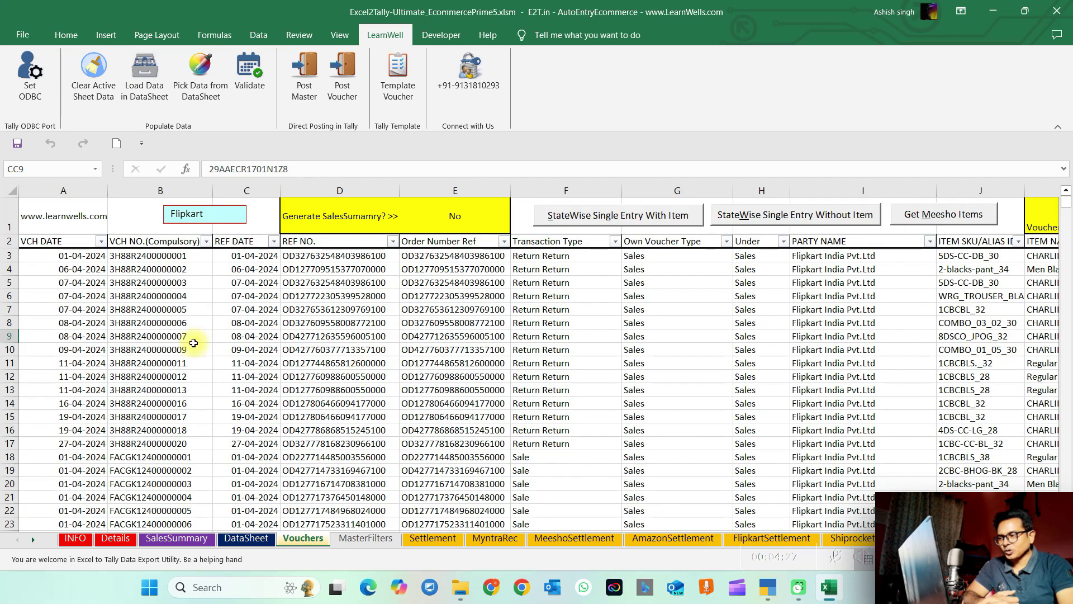
left_click(82, 268)
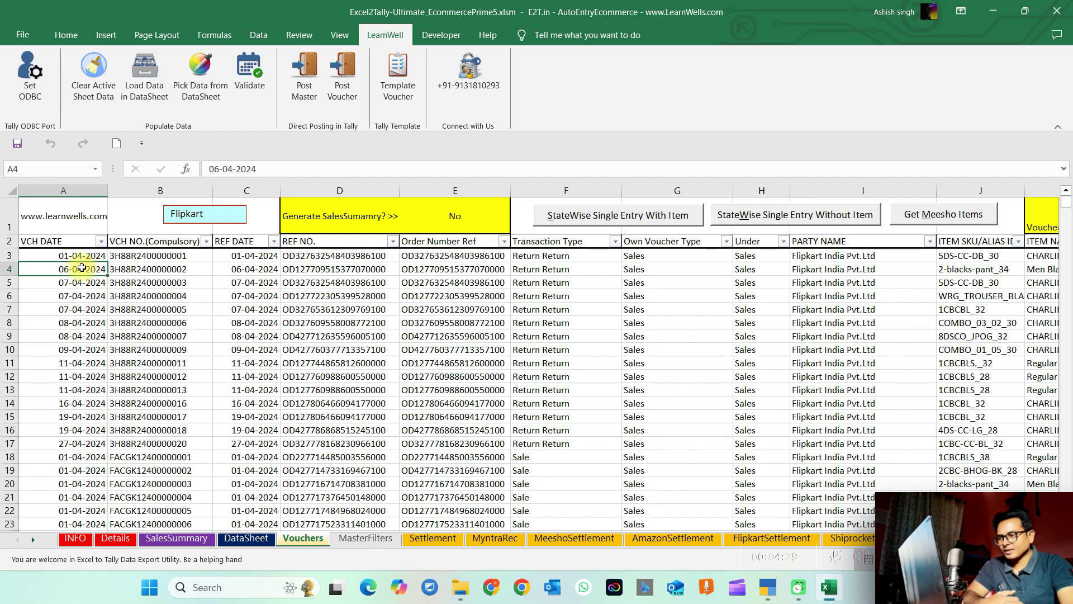
key("Right")
key("Right")
key("Right")
key("Right")
key("Right")
key("Right")
key("Right")
key("Right")
key("Right")
key("Right")
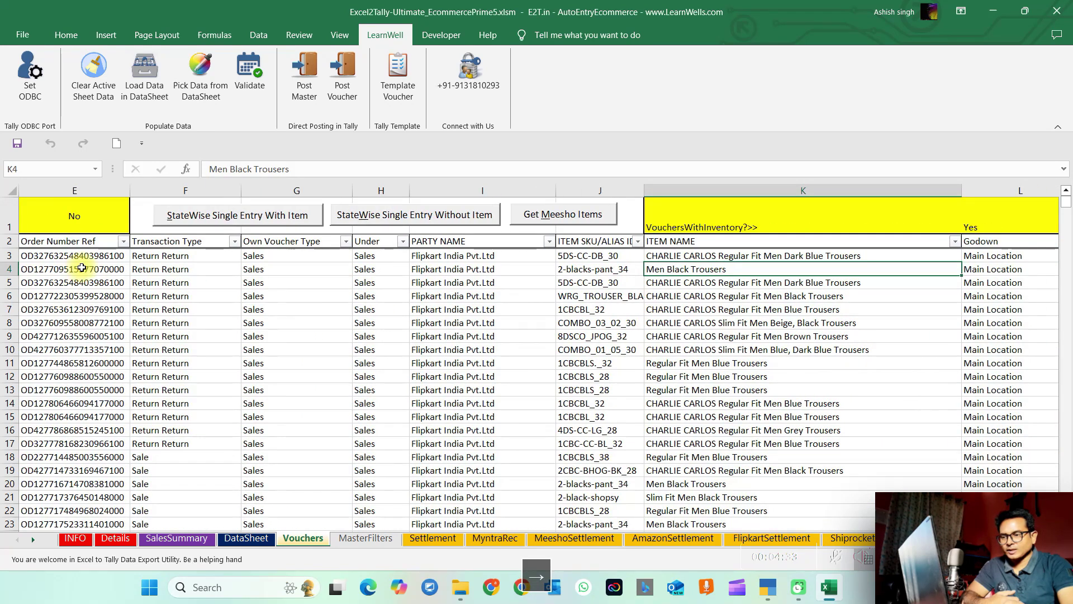
left_click(323, 320)
key("Down")
key("Down")
key("Down")
key("Down")
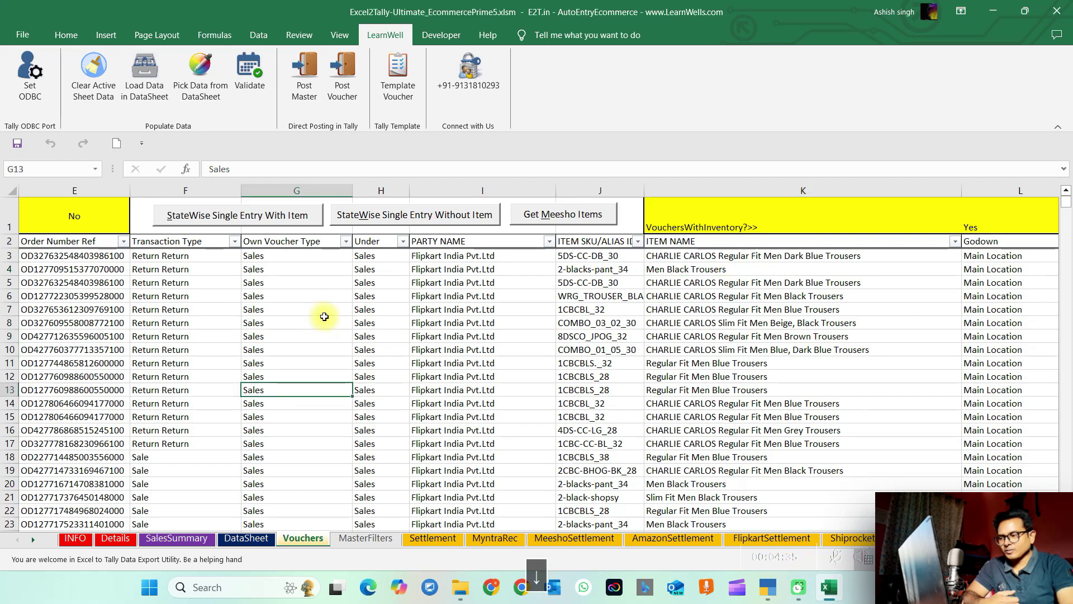
key("Down")
key("Down")
key("Down")
key("Down")
key("Down")
key("Down")
key("Down")
key("Down")
key("Down")
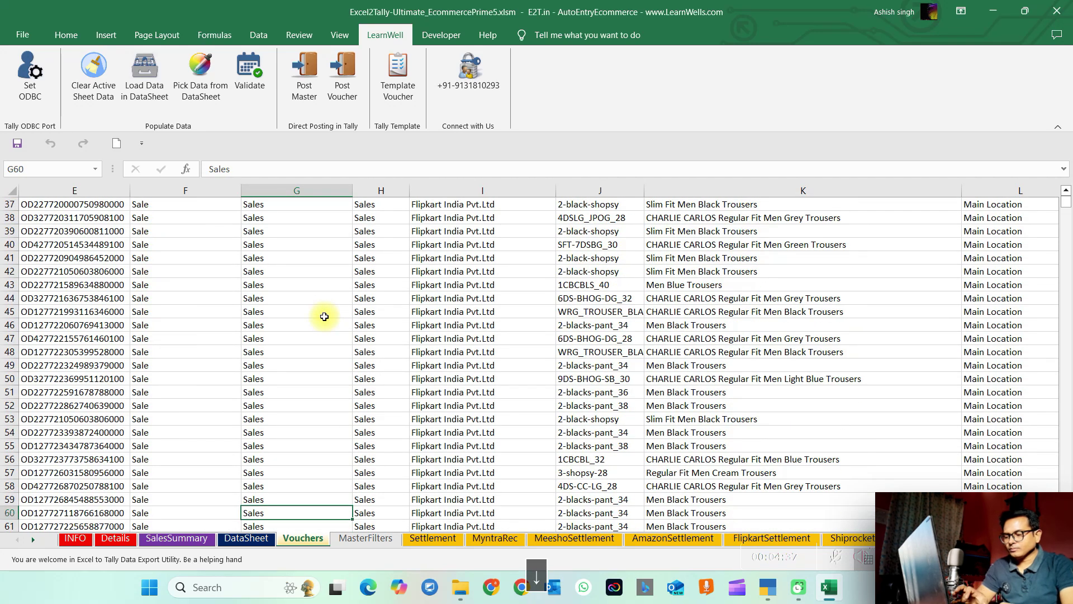
key("ctrl+Down")
left_click_drag(282, 473, 289, 290)
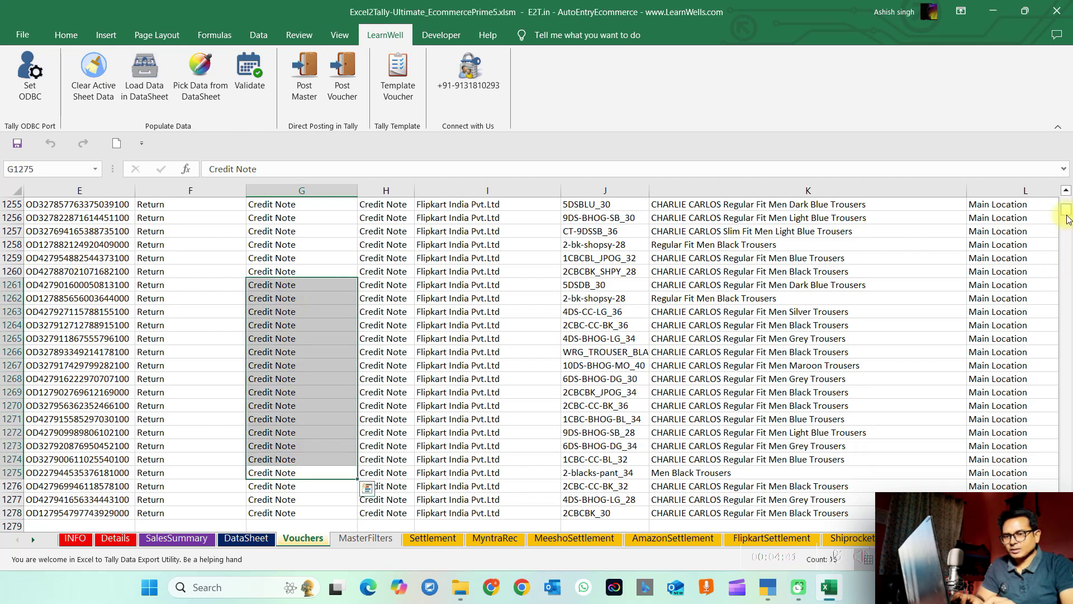
left_click_drag(1068, 210, 1068, 201)
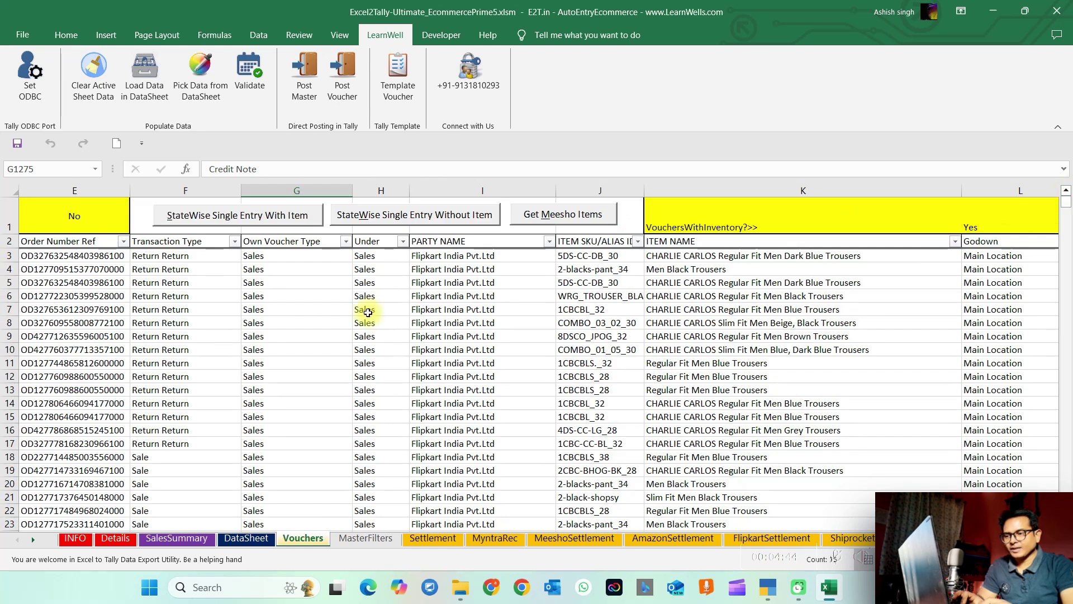
left_click(367, 311)
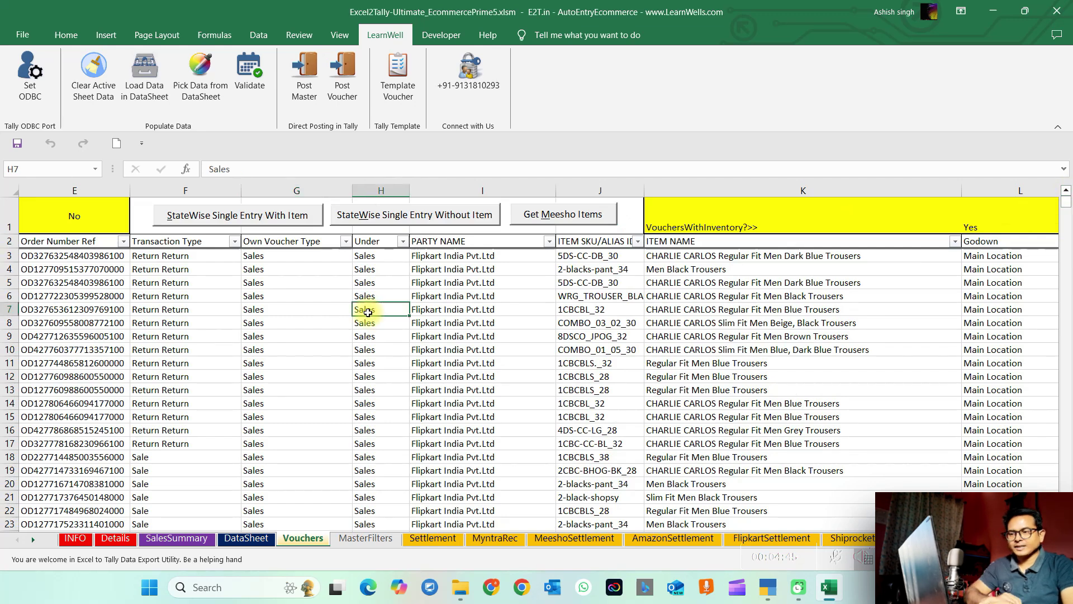
key("Right")
key("Right")
key("Right")
key("Right")
key("Right")
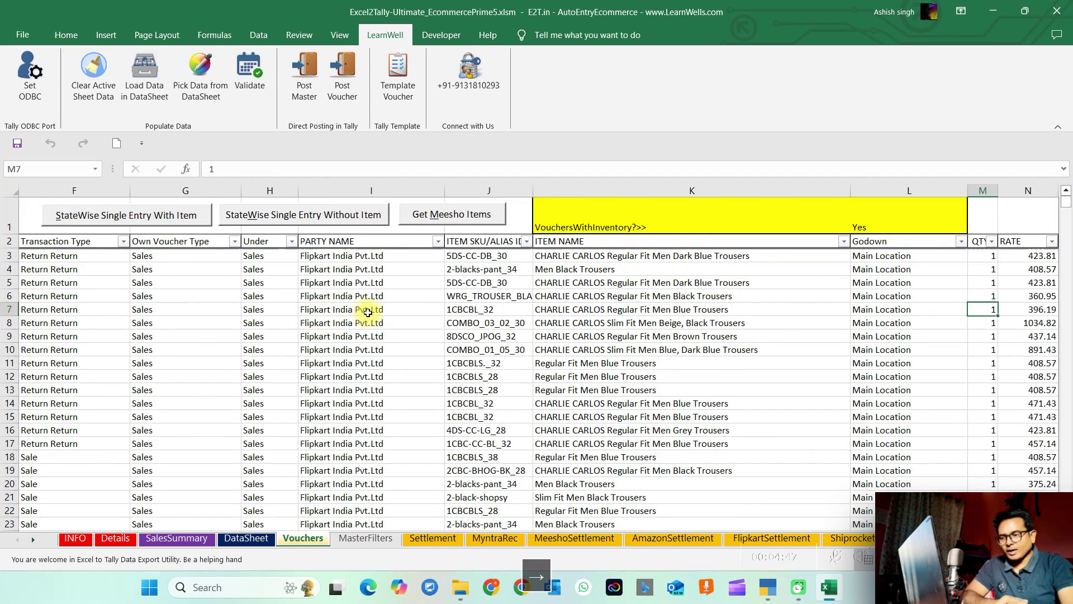
key("Right")
key("Right")
key("Right")
key("Right")
key("Right")
key("Right")
key("Right")
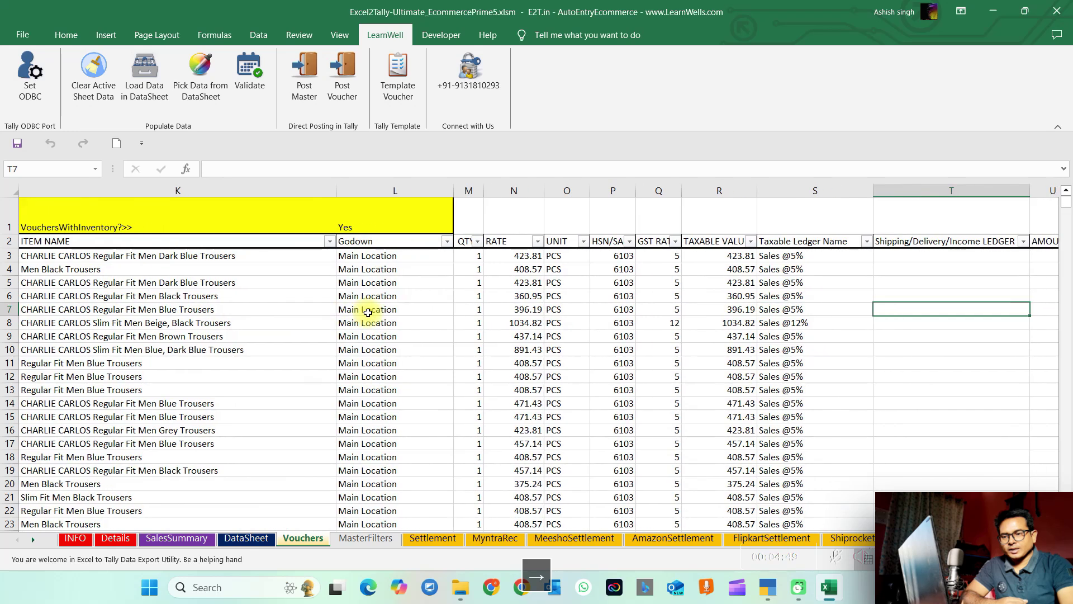
left_click(606, 284)
key("Right")
key("Right")
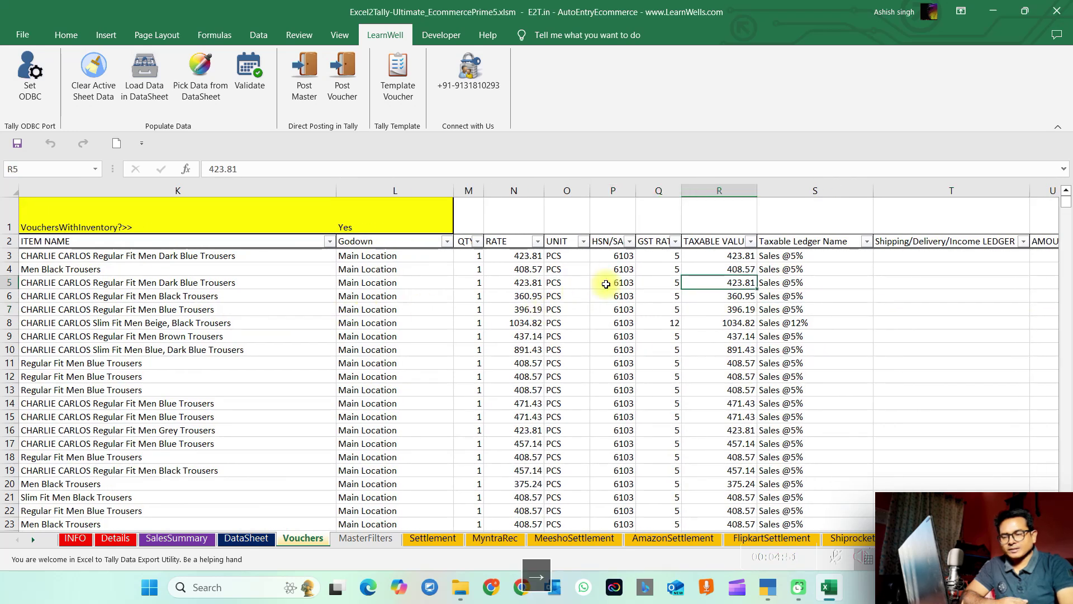
key("Left")
key("Down")
key("Down")
key("Right")
key("Right")
key("Right")
key("Right")
key("Right")
key("Right")
key("Right")
key("Right")
key("Right")
key("Right")
key("Right")
key("Right")
key("Right")
key("Right")
key("Right")
key("Right")
key("Right")
key("Right")
key("Right")
key("Right")
key("Right")
key("Right")
key("Right")
key("Right")
key("Right")
key("Right")
key("Right")
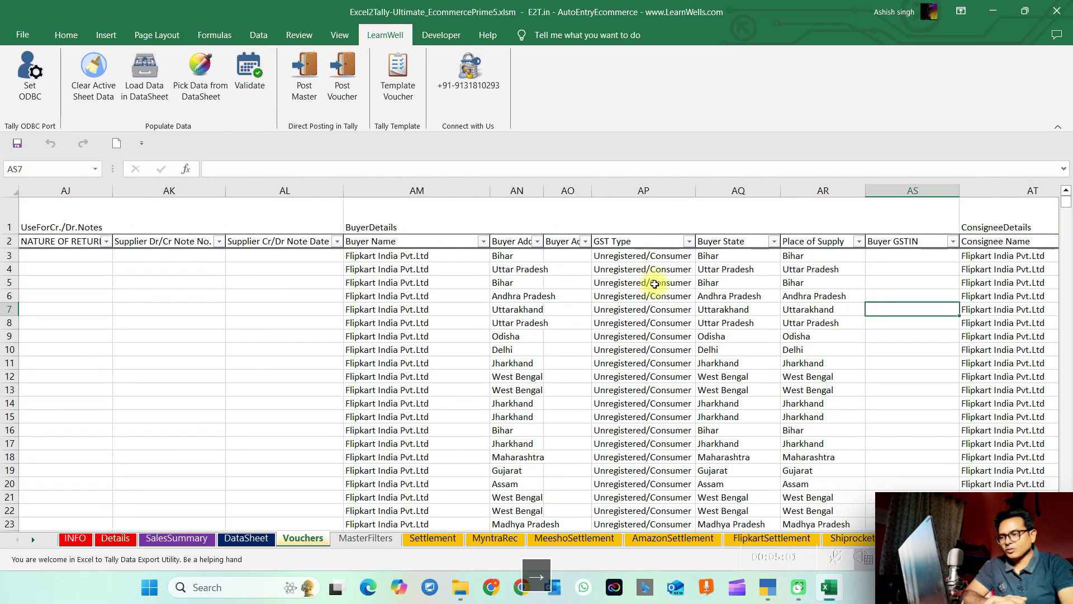
mouse_move(431, 256)
left_mouse_down()
mouse_move(698, 311)
mouse_move(757, 363)
left_mouse_up()
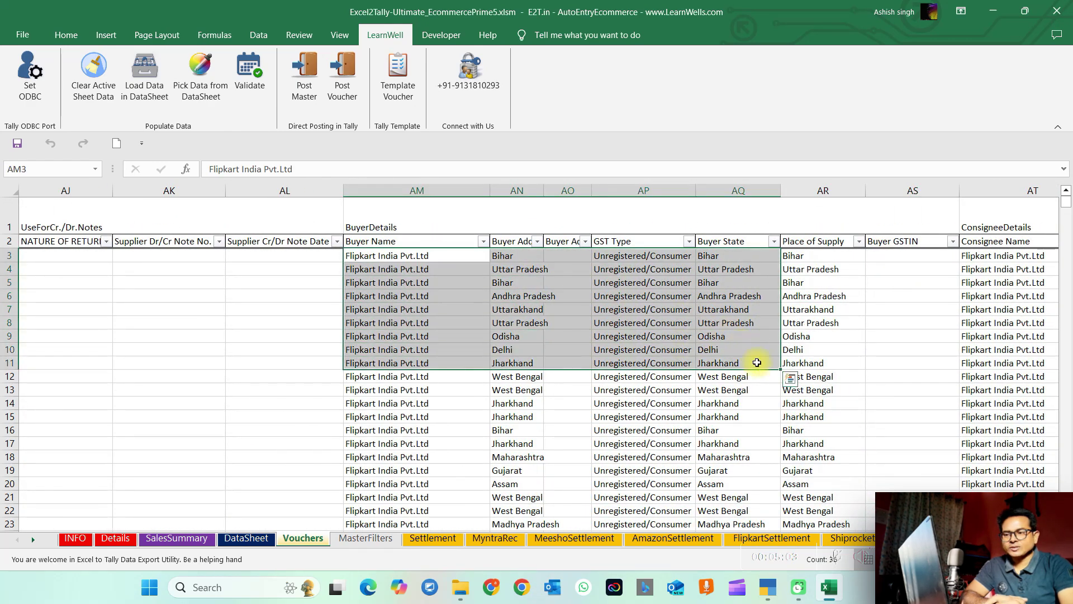
left_click(751, 343)
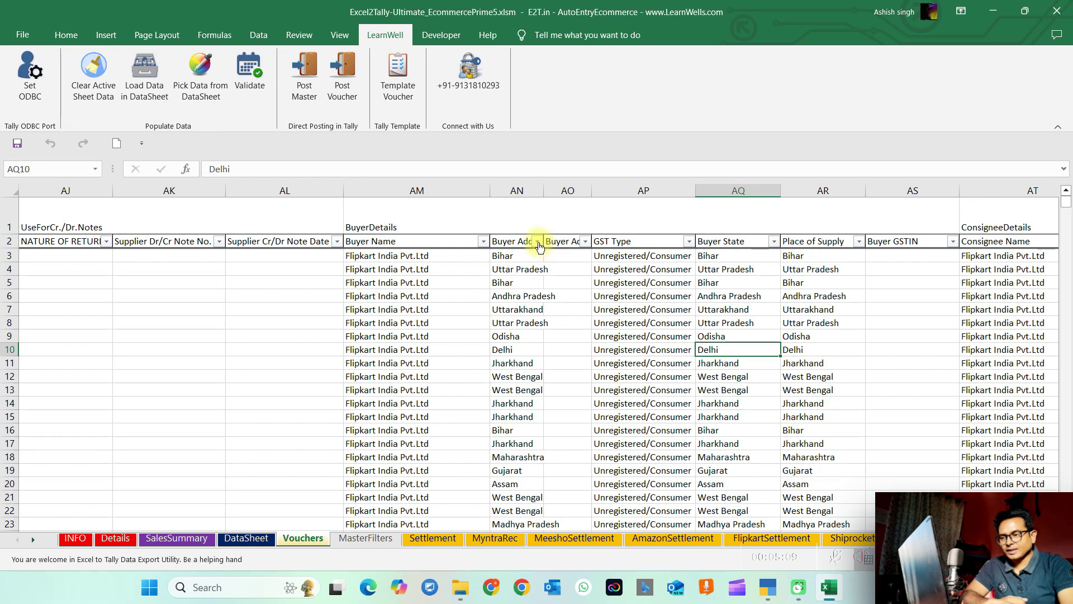
left_click(750, 282)
key("Right")
key("Right")
key("Right")
key("Right")
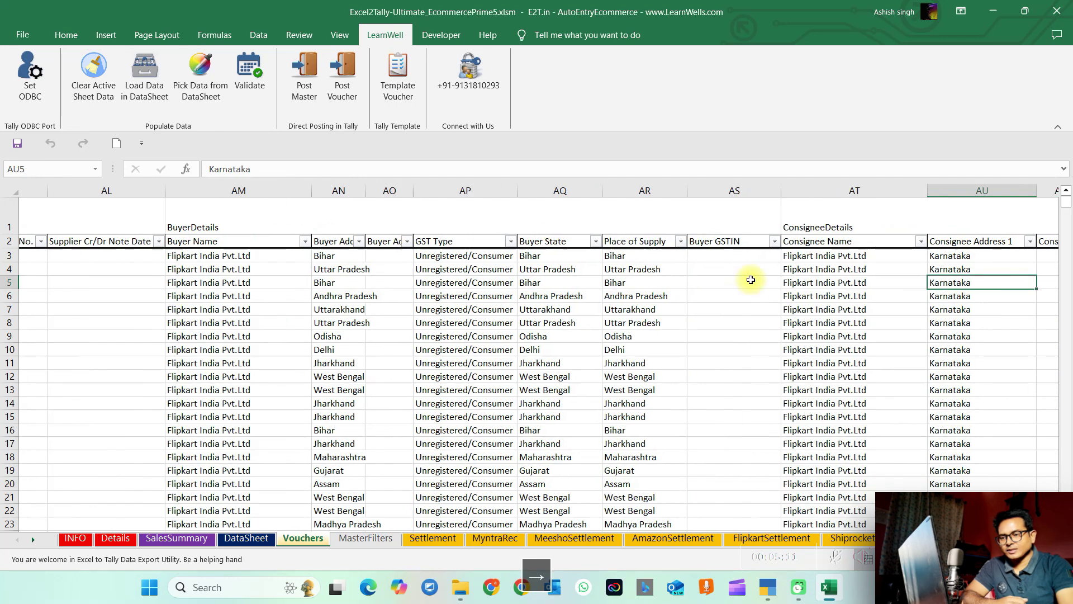
key("Right")
left_click(551, 254)
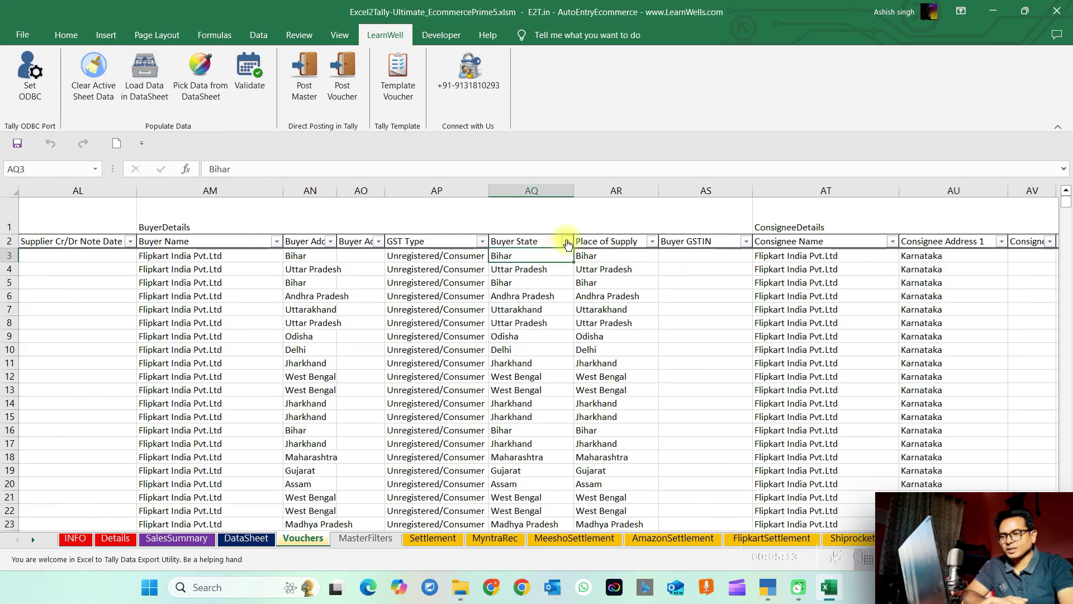
left_click(568, 242)
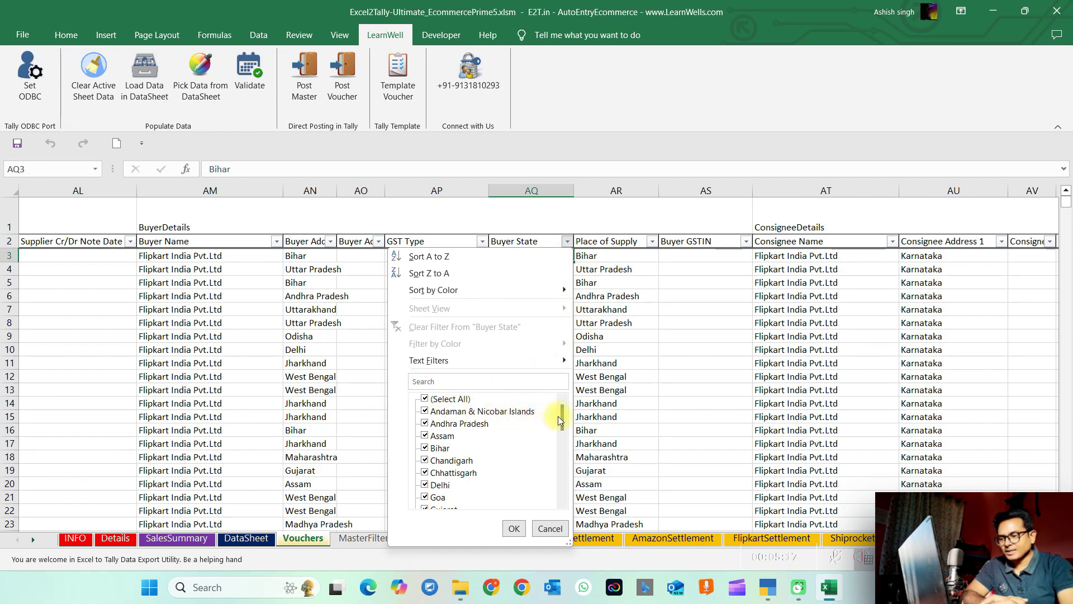
left_click_drag(561, 418, 561, 437)
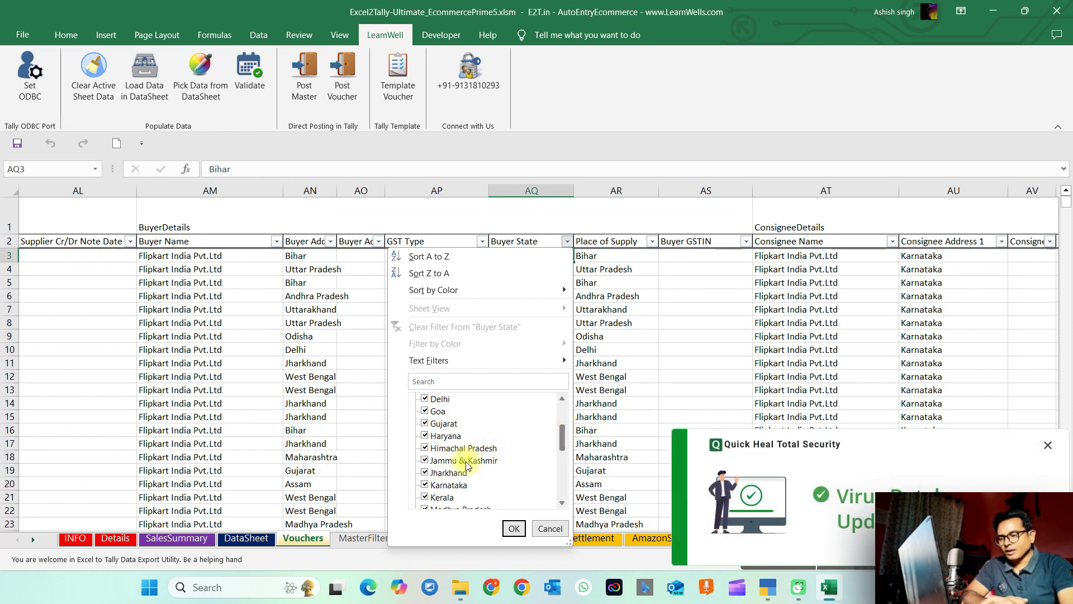
left_click(621, 360)
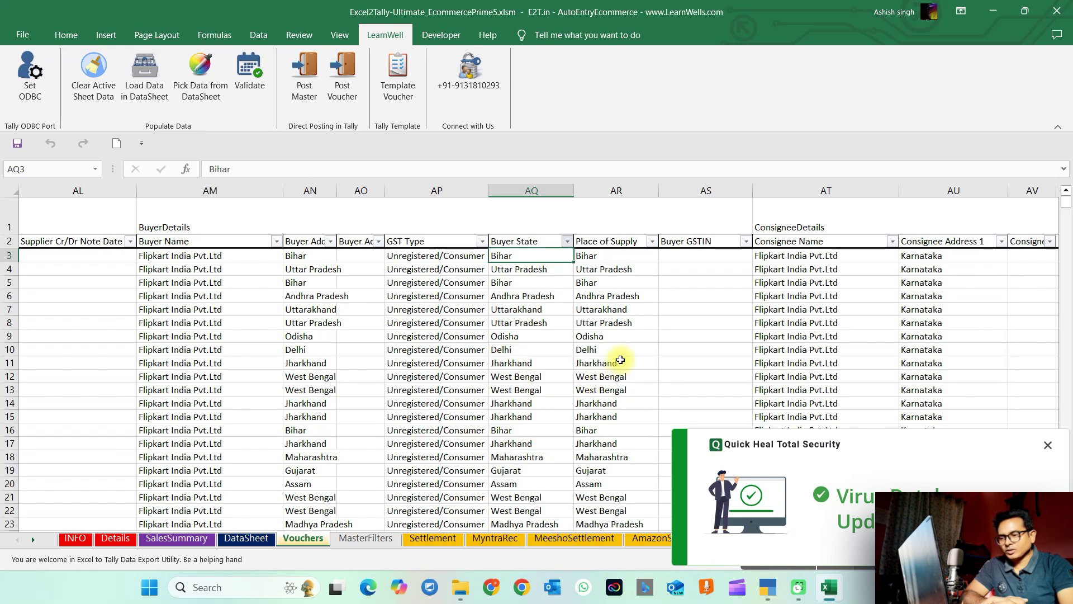
left_click(592, 284)
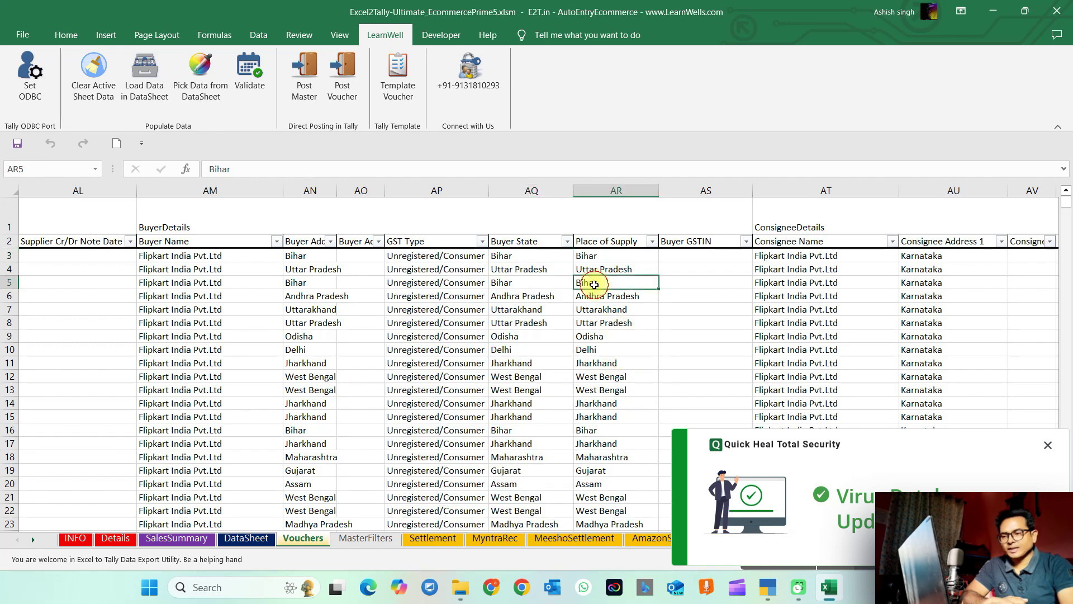
key("Right")
key("Right")
key("Right")
key("Right")
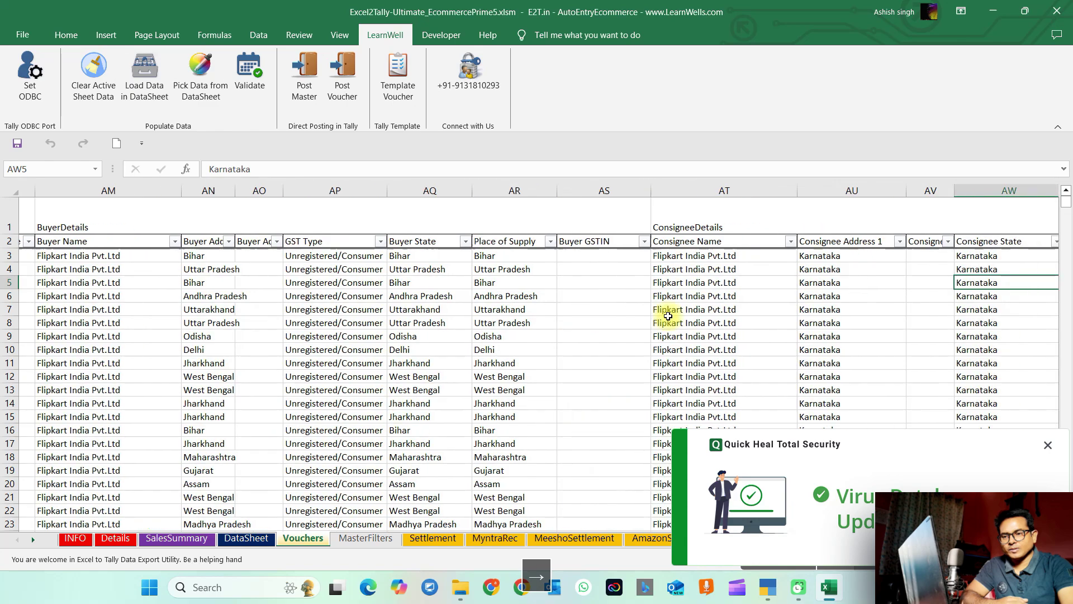
key("Right")
key("Right")
key("Right")
key("Left")
key("Left")
key("Left")
key("Left")
key("Left")
key("Left")
key("Left")
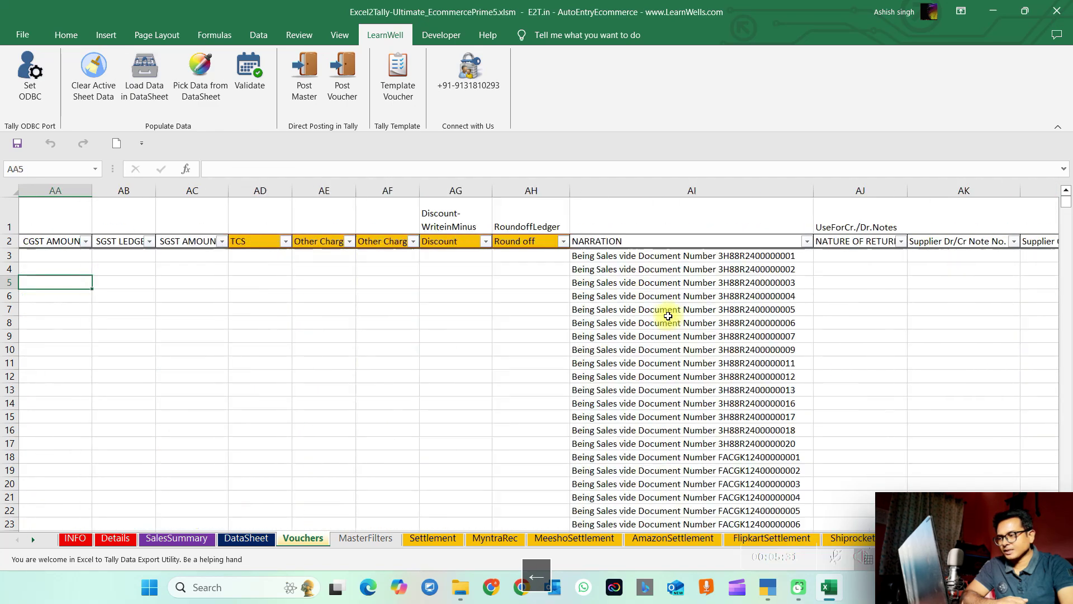
key("Left")
key("Left")
key("Left")
key("Left")
key("Left")
key("Left")
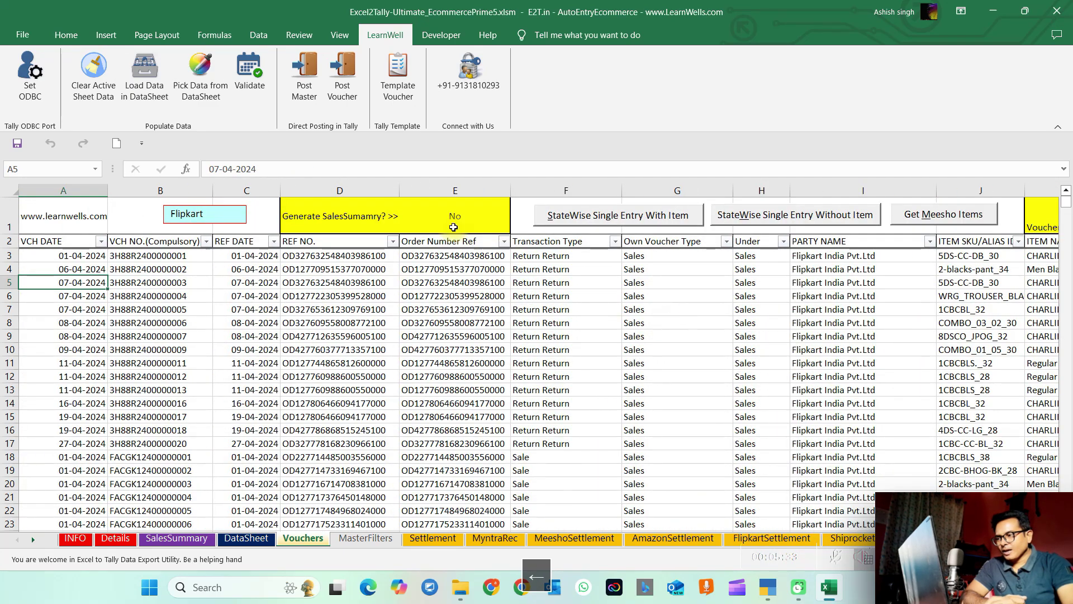
- Validate the Vouchers sheet and review row 7's tax amounts, then bring up TallyPrime
left_click(245, 67)
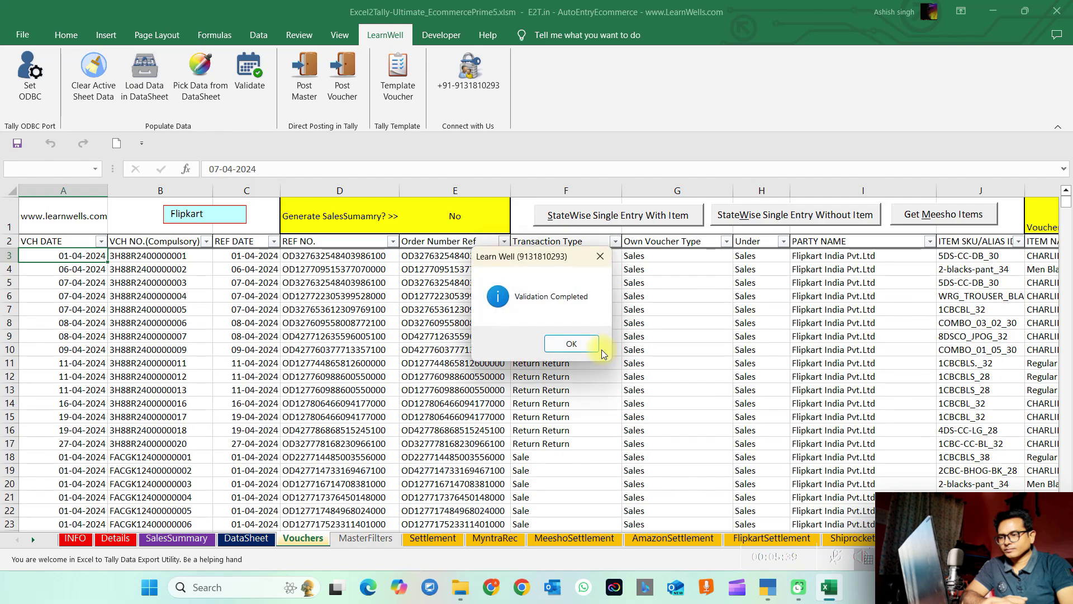
left_click(572, 343)
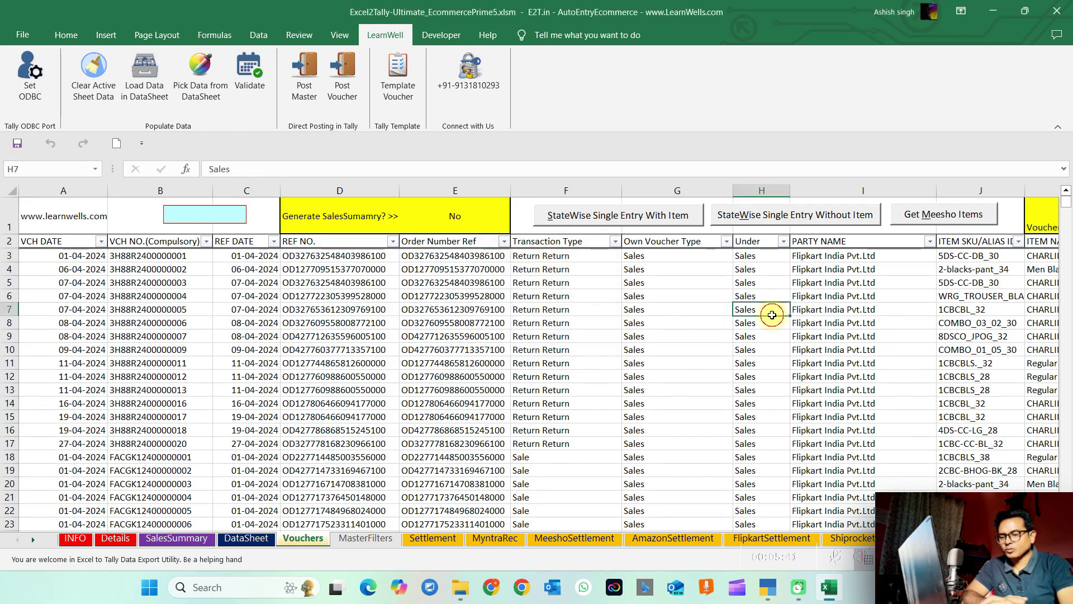
key("Right")
key("Right")
key("Right")
key("Right")
key("Right")
key("Right")
key("Right")
key("Right")
key("Right")
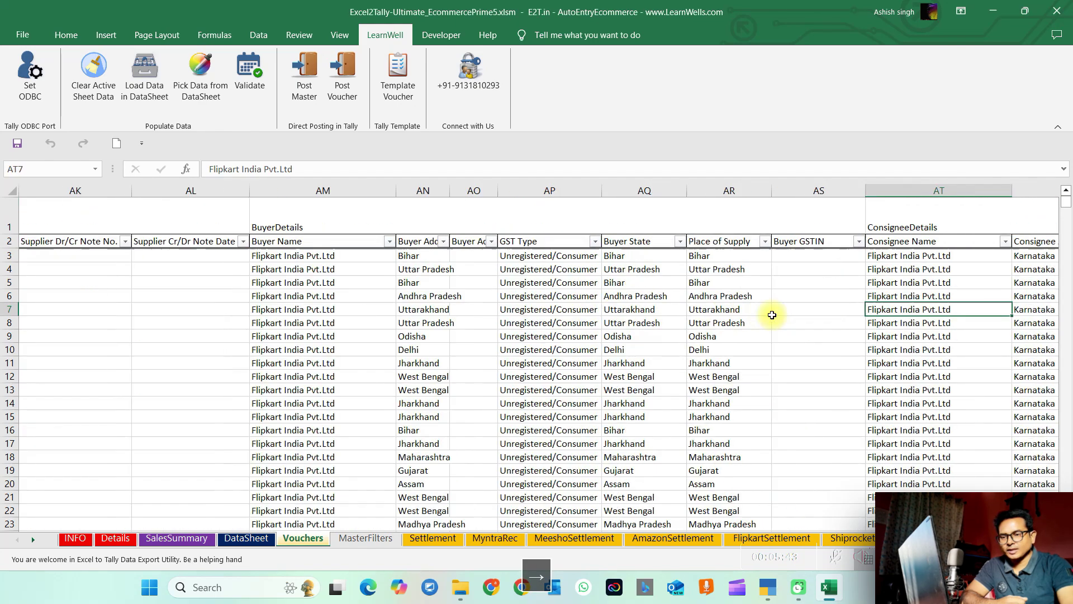
key("Right")
key("Right")
key("Right")
key("Right")
key("Right")
key("Right")
key("Right")
key("Right")
key("Right")
key("Right")
key("Right")
key("Right")
key("Right")
key("Right")
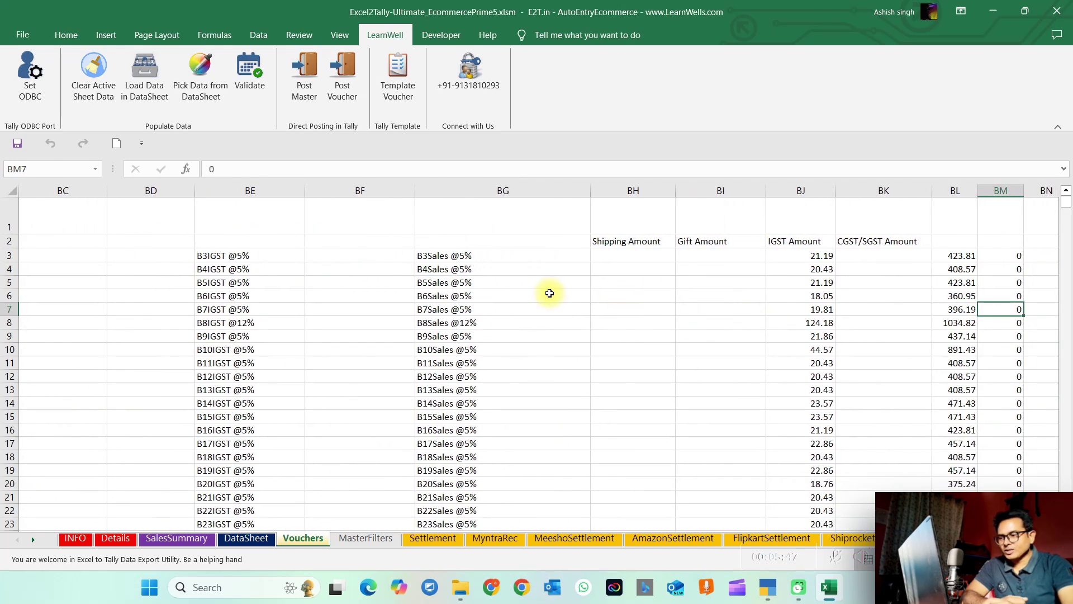
key("Right")
key("Right")
key("Right")
key("Right")
key("Right")
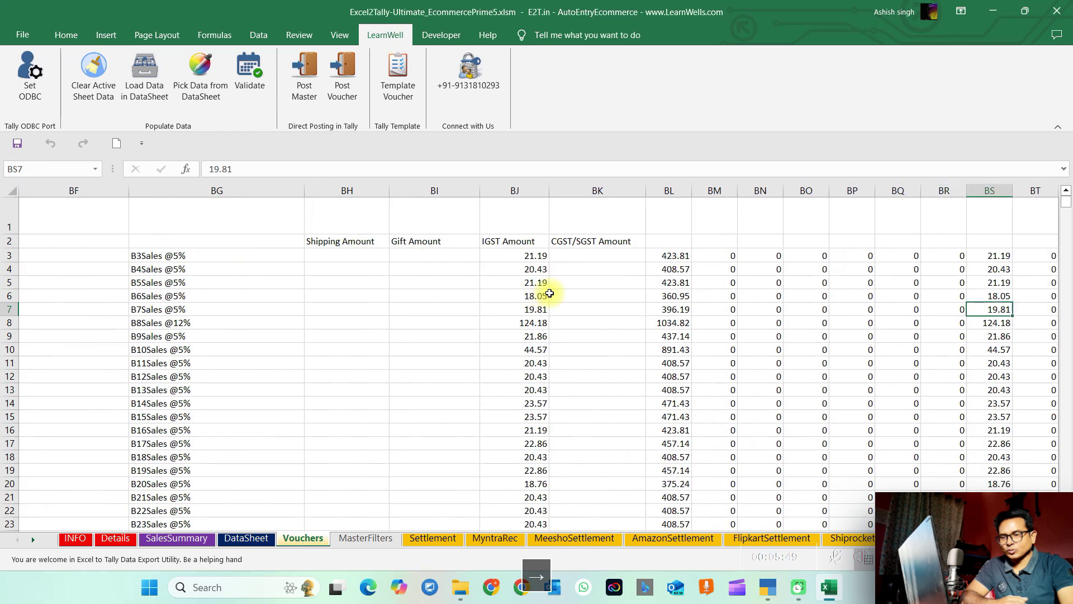
key("Right")
key("Right")
key("Right")
key("Right")
key("Right")
key("Right")
key("Left")
key("Left")
key("Left")
key("Left")
key("Left")
key("Left")
key("Left")
key("Left")
key("Left")
key("Left")
key("Left")
key("Left")
key("Left")
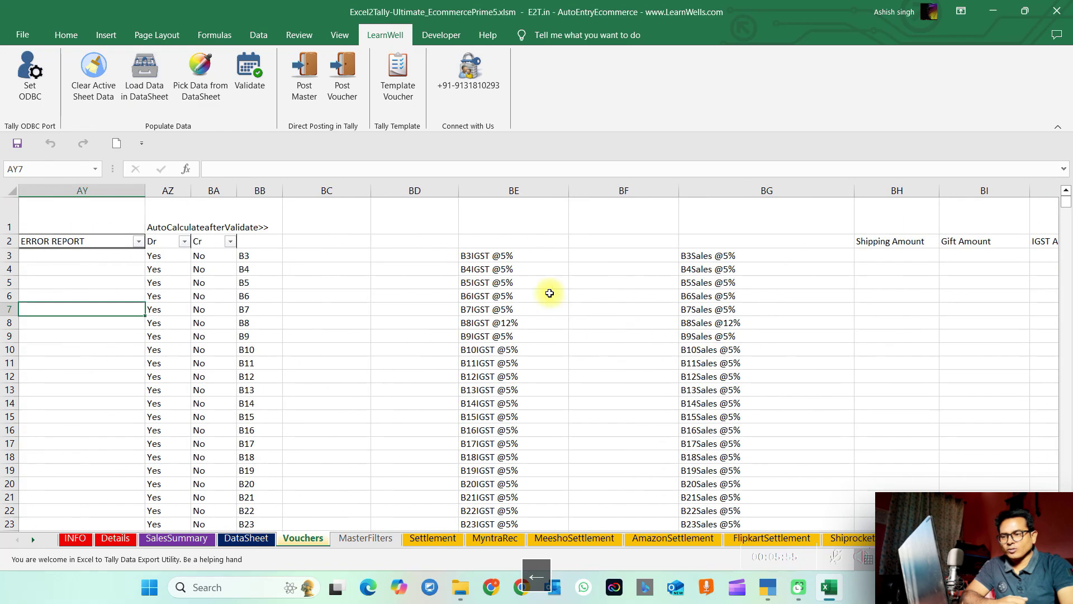
key("Left")
key("Left")
key("Left")
key("Left")
key("Left")
key("Left")
key("Left")
key("Left")
key("Left")
key("Left")
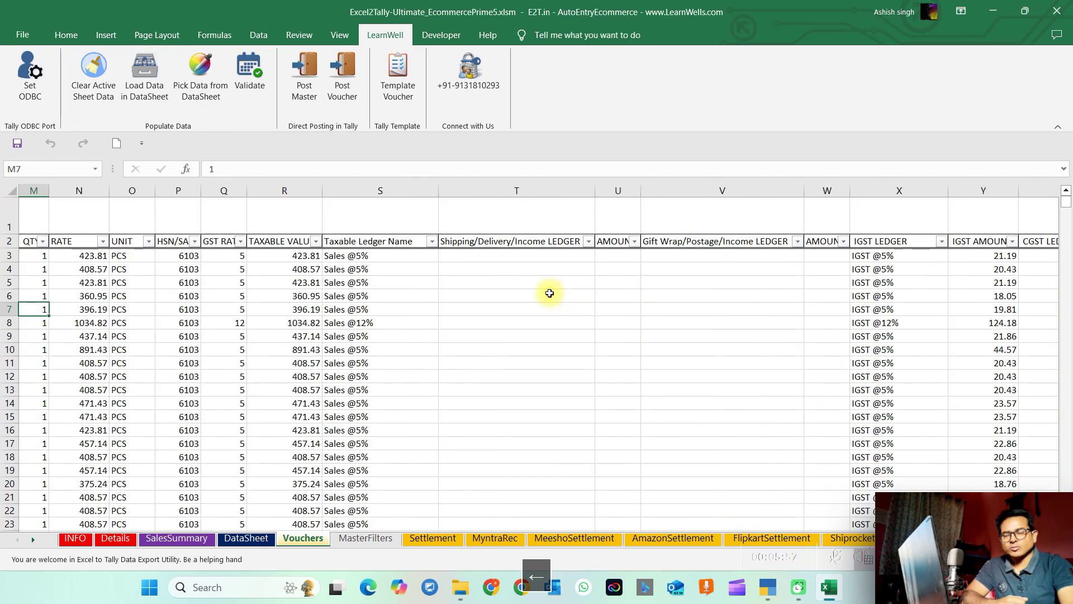
key("Left")
key("Left")
key("Left")
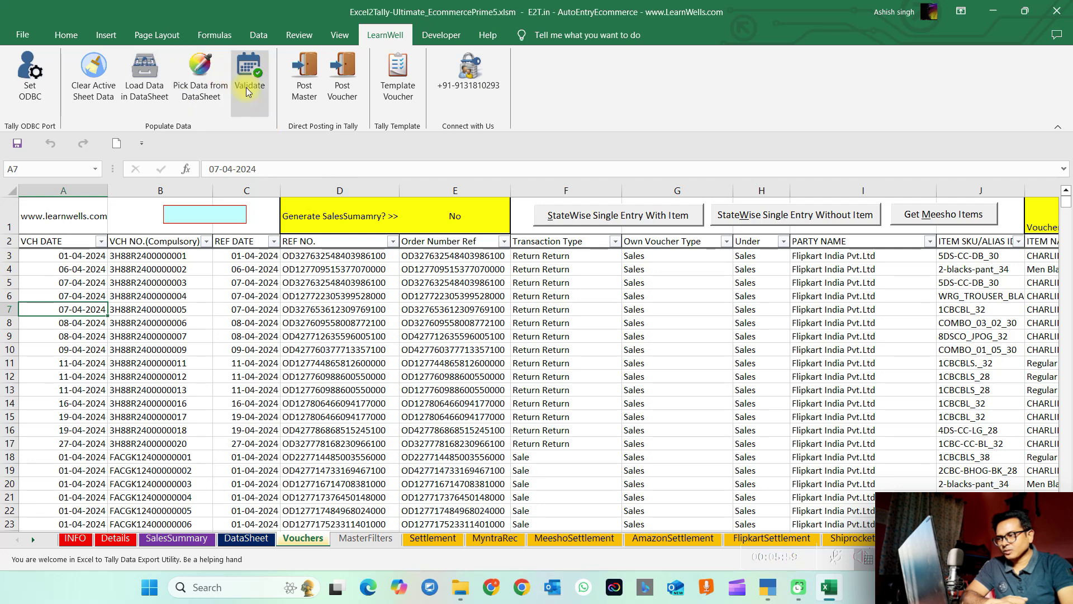
left_click(766, 586)
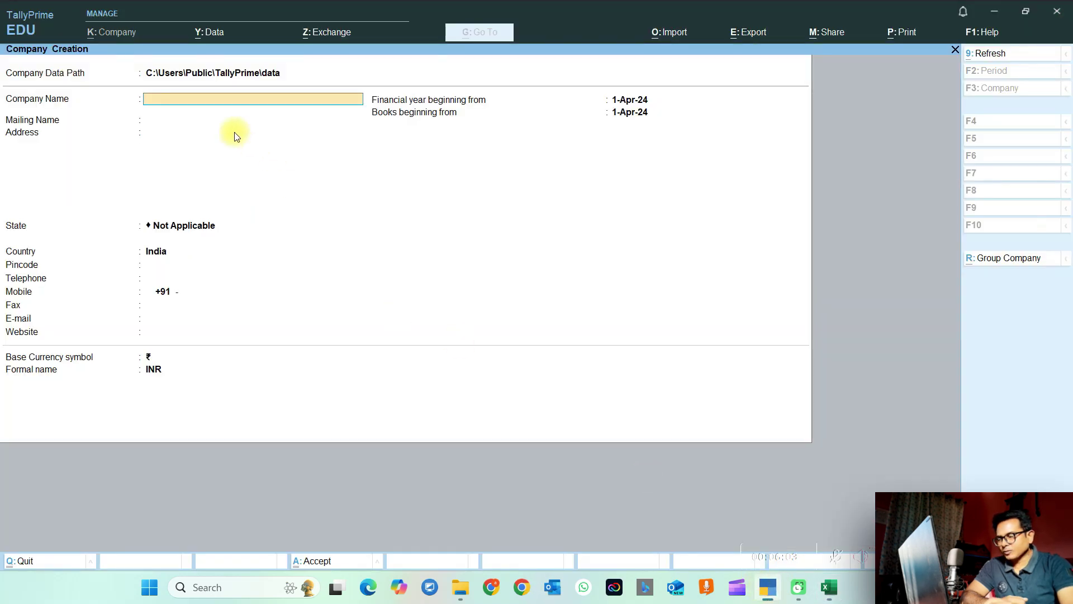
- Name the new company 'Abc Co Demo', set state to Karnataka, and proceed to GST Details
type("AbcCo")
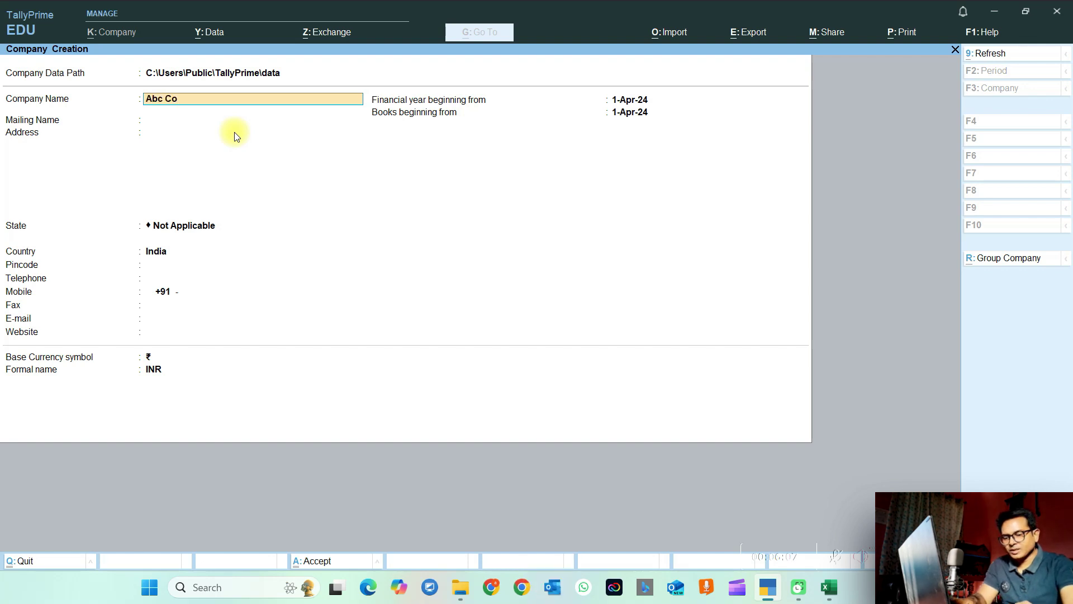
type(" Demo")
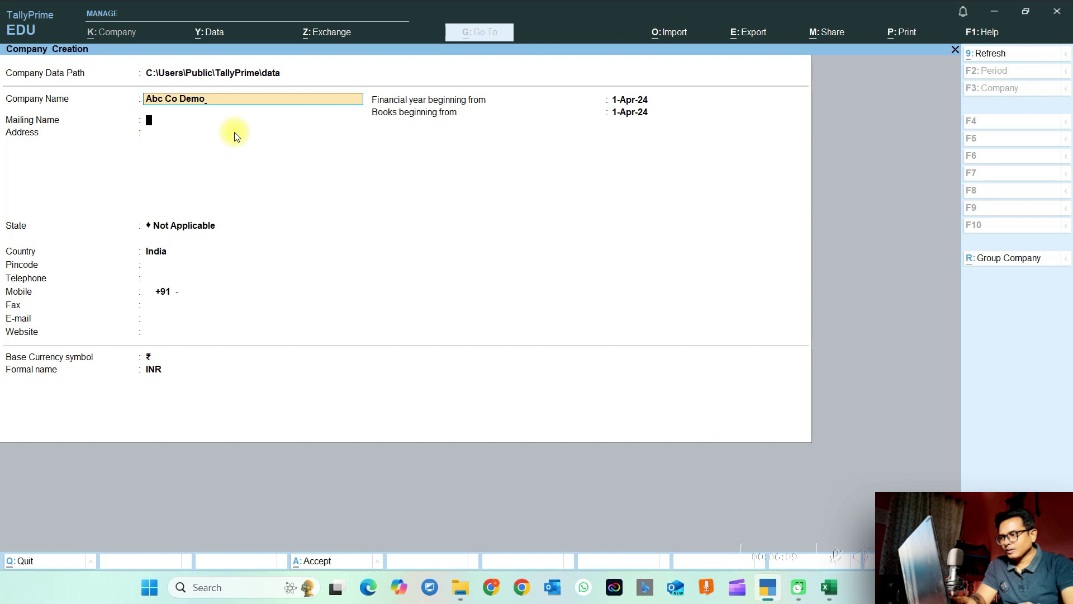
key("Return")
key("Return")
key("Return")
type("Kar")
key("Return")
key("Return")
key("Return")
key("Return")
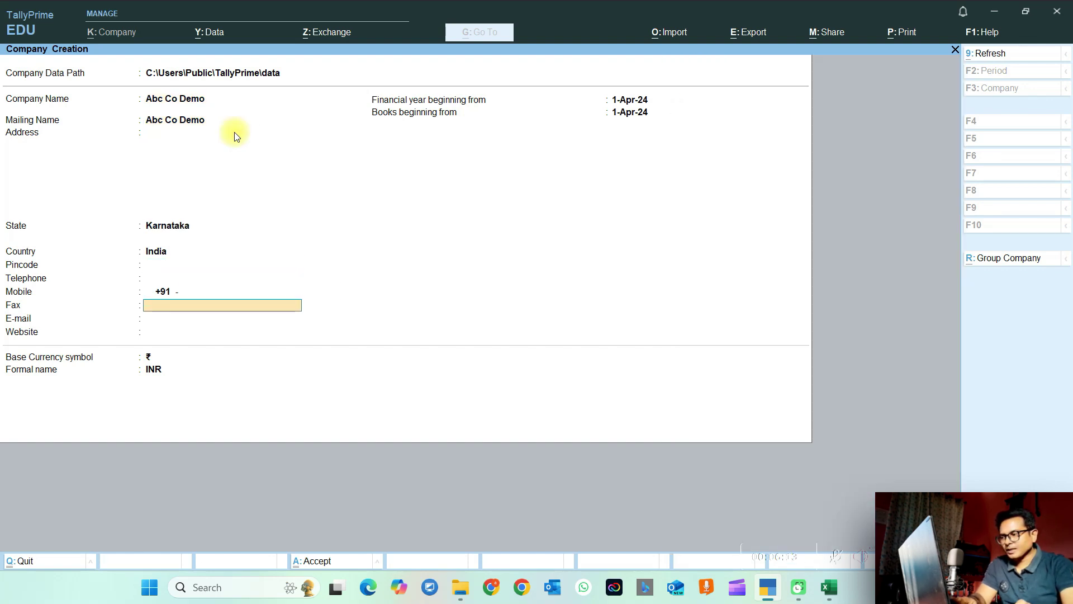
key("Return")
key("Return")
key("Return")
key("Return")
key("Return")
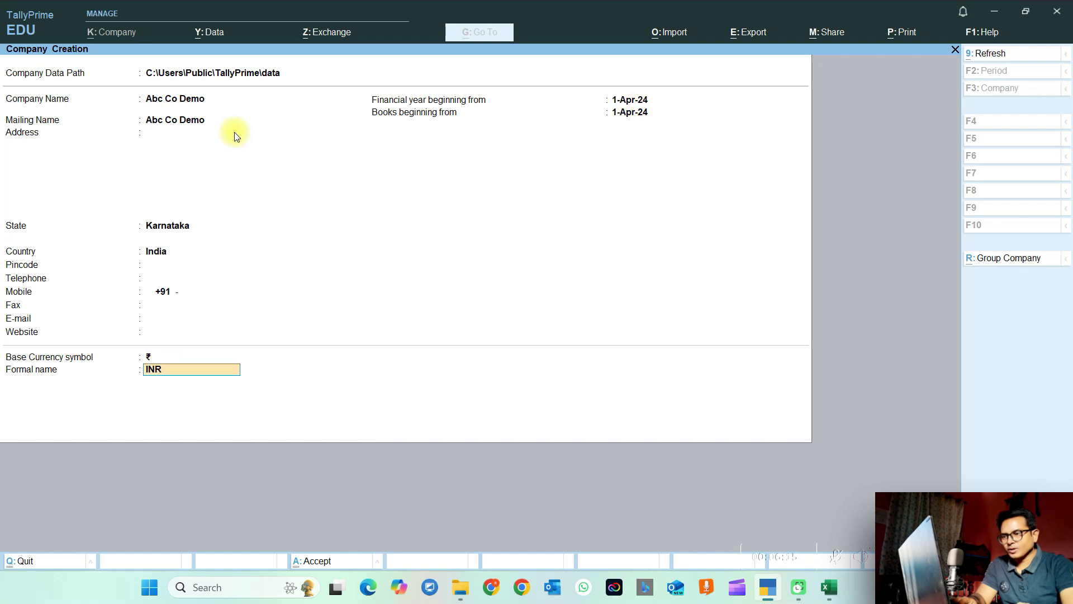
key("Return")
key("Return")
key("Return")
key("Return")
key("Return")
key("Return")
key("Return")
key("Return")
key("Return")
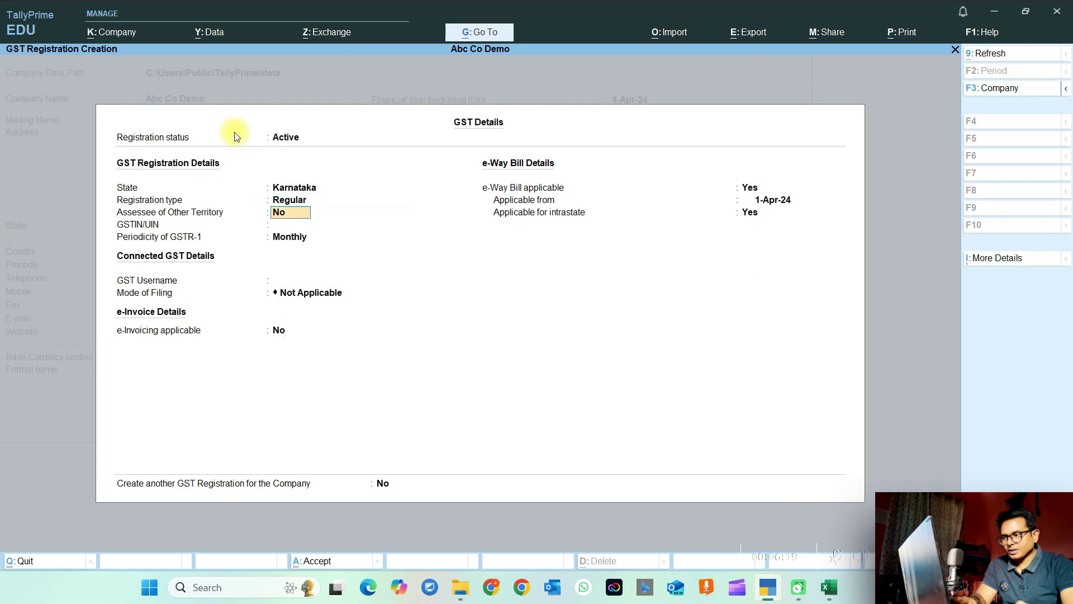
key("Return")
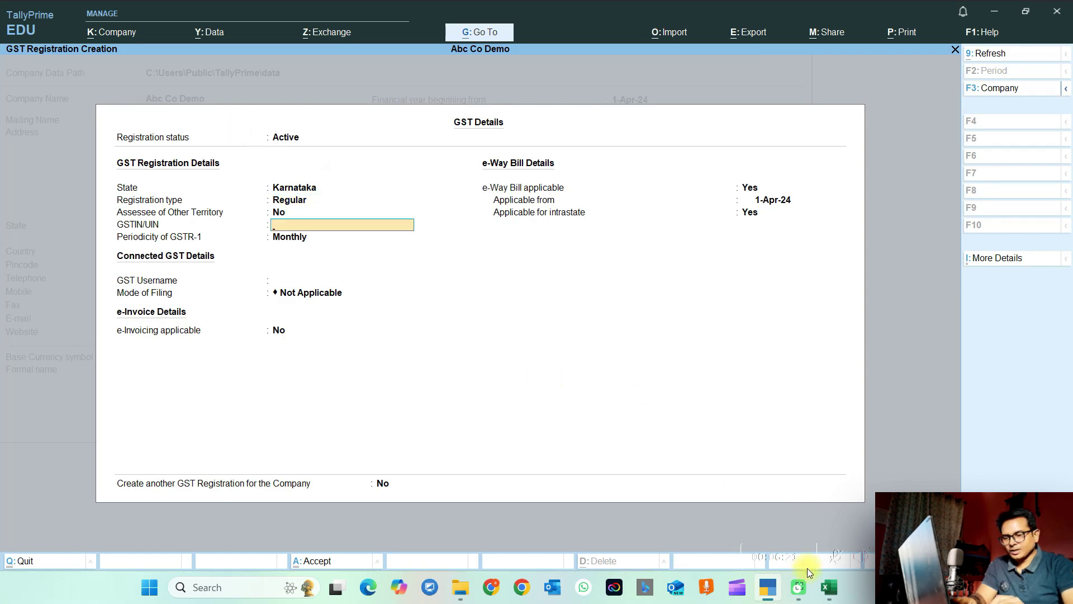
- Copy the company's GST number from cell A9 on Excel's Details sheet
mouse_move(829, 587)
left_click(813, 523)
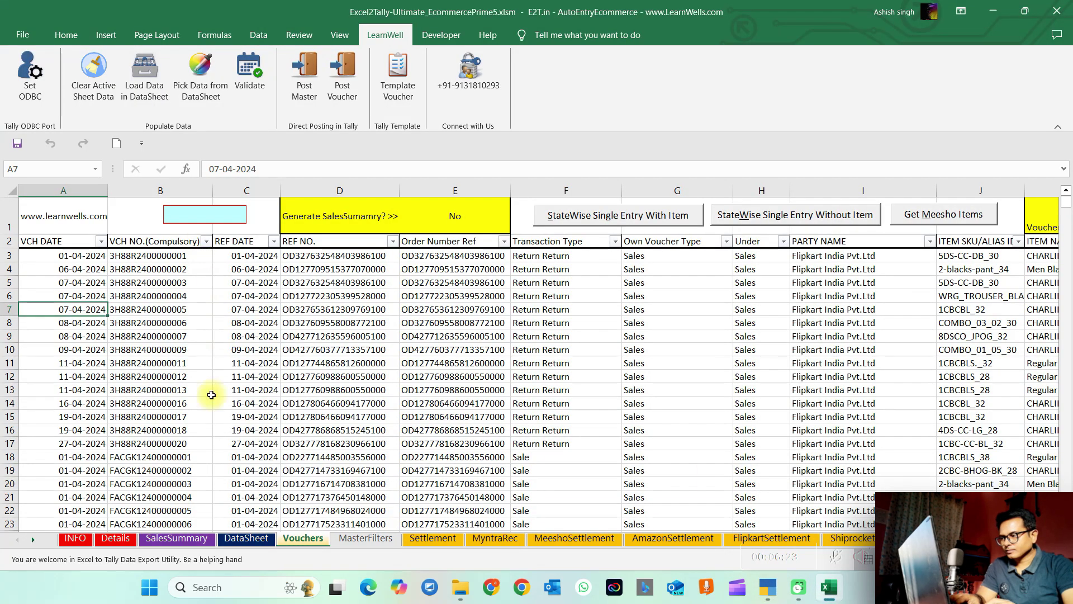
left_click(122, 539)
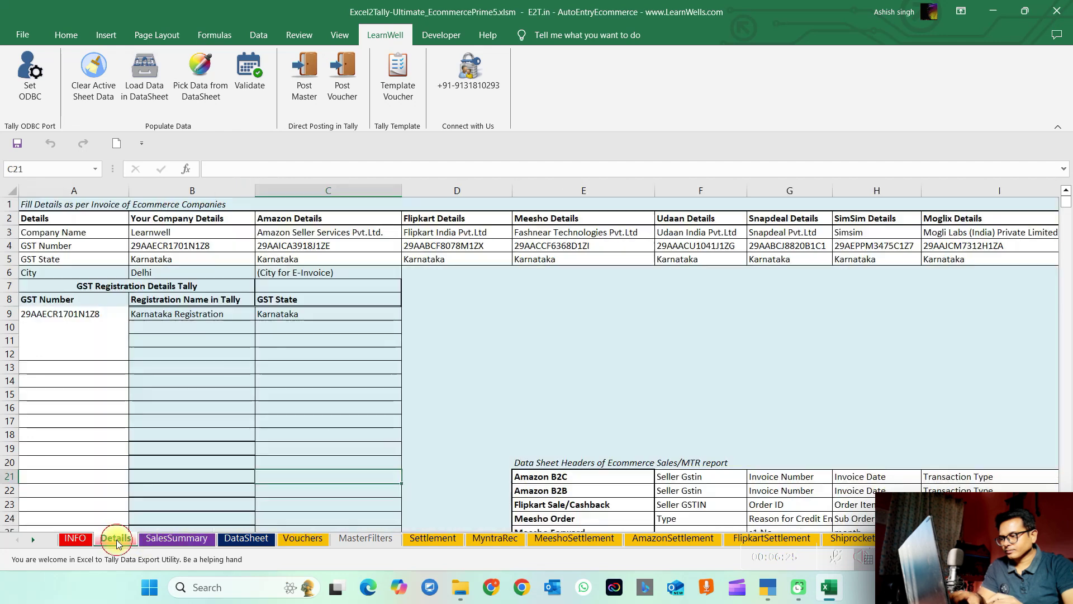
left_click(87, 309)
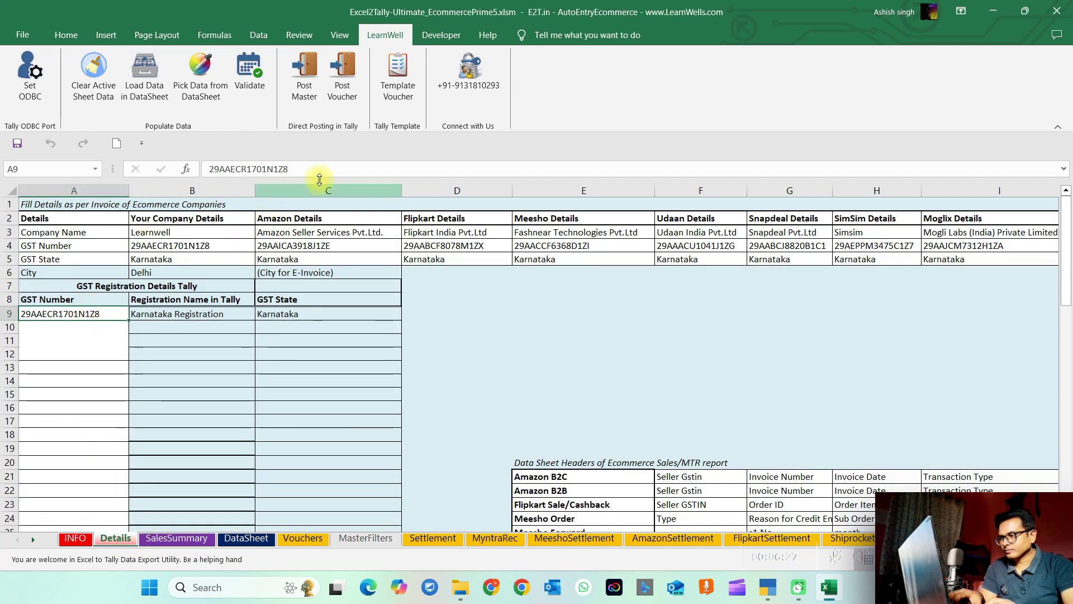
left_click_drag(324, 169, 207, 169)
key("ctrl+c")
key("Return")
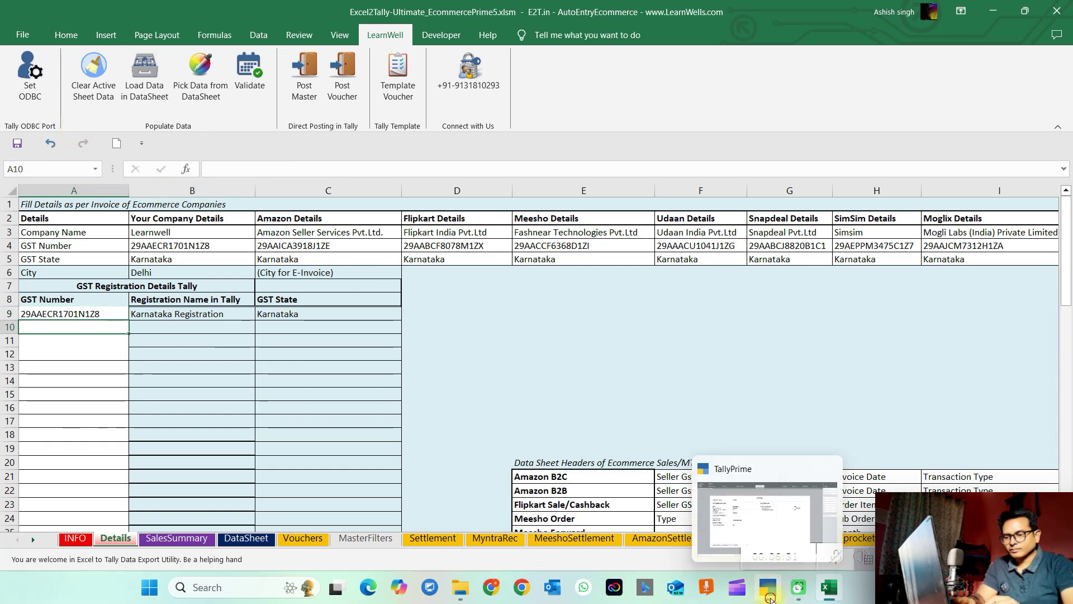
- Paste the GST number into Tally's GSTIN/UIN field and accept the GST details to finish creating Abc Co Demo
left_click(782, 586)
key("ctrl+v")
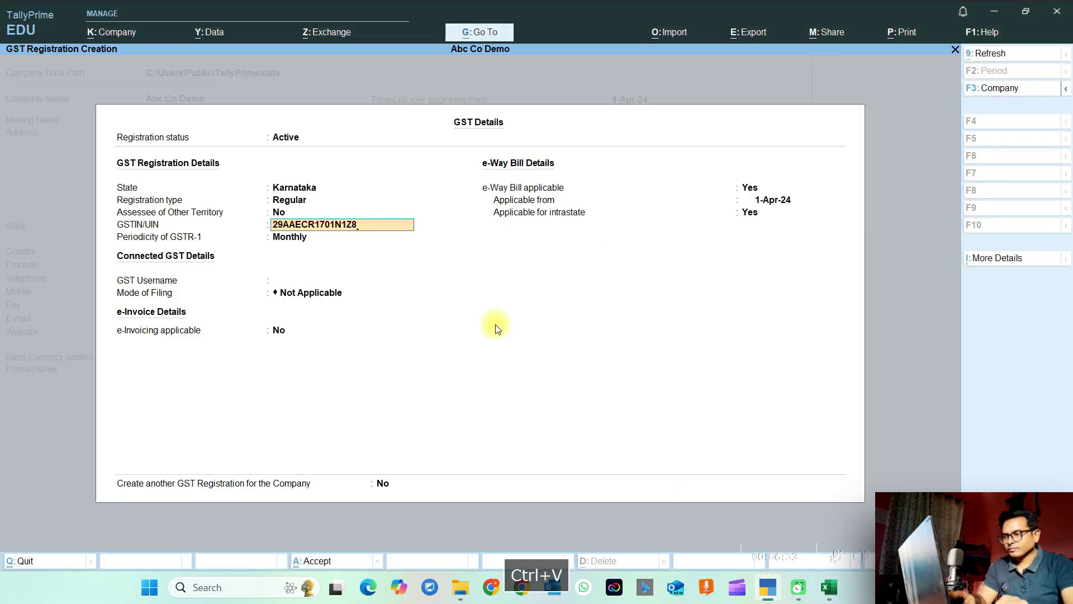
key("Return")
key("Return")
key("Return")
key("Return")
key("Return")
key("Return")
key("Return")
key("Return")
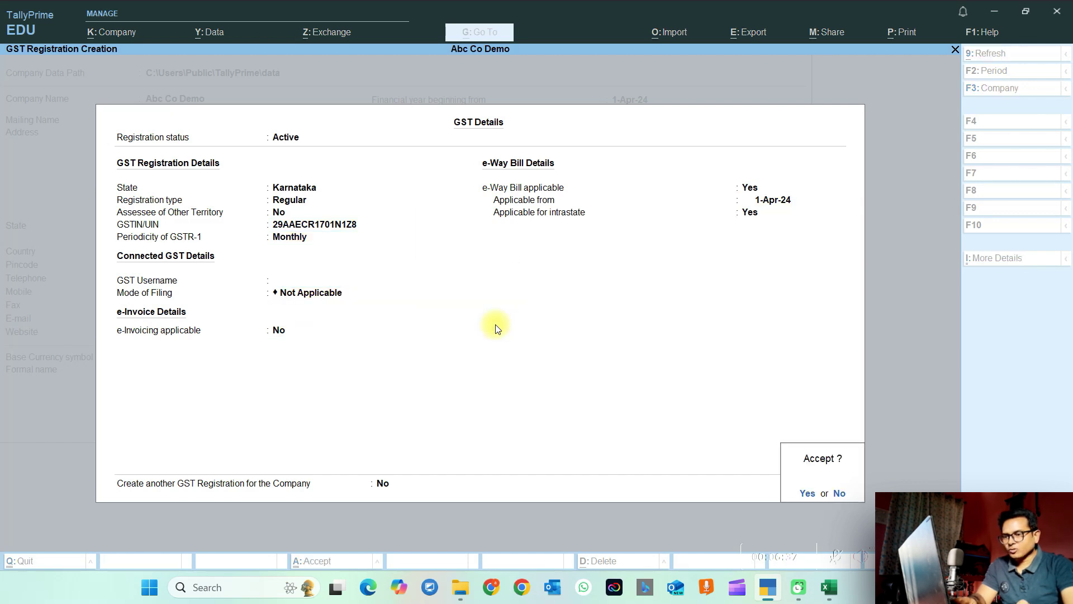
key("Return")
key("Return")
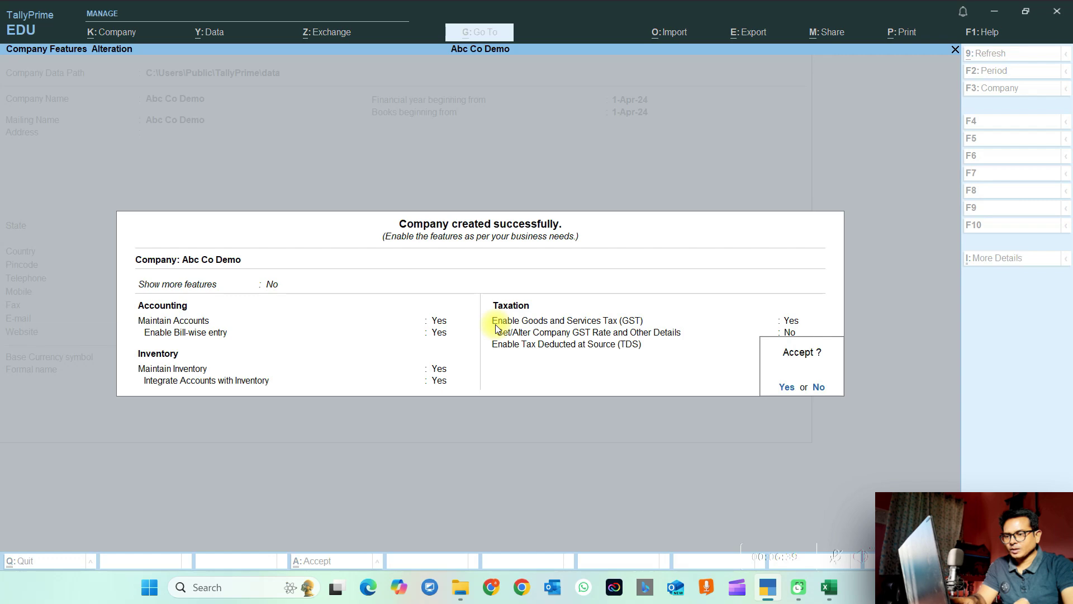
key("Return")
- Accept company features, check the product and licence information, and return to Gateway of Tally
left_click(980, 35)
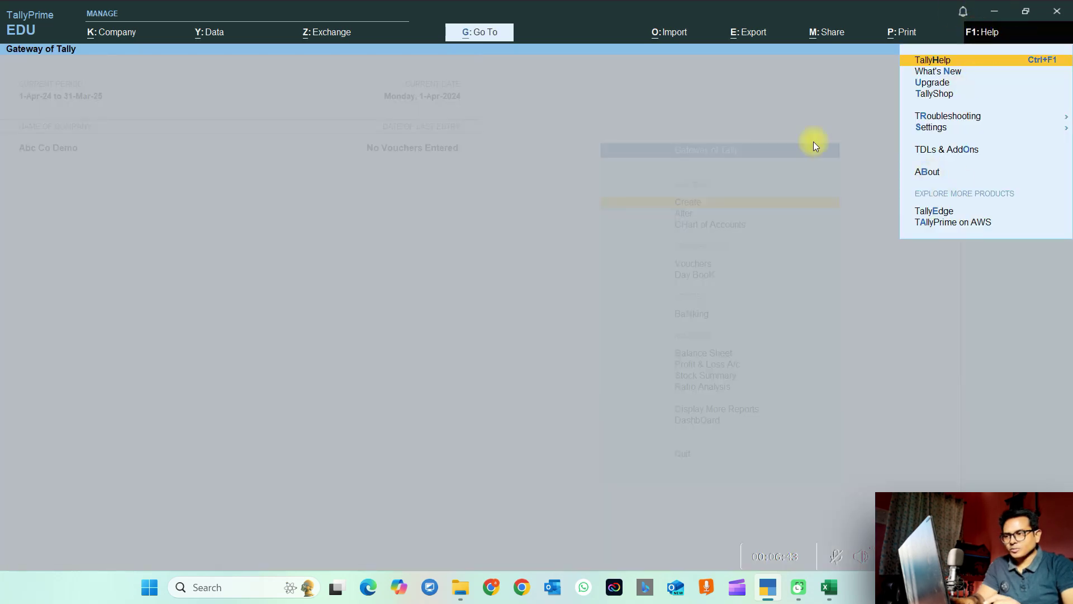
left_click(929, 172)
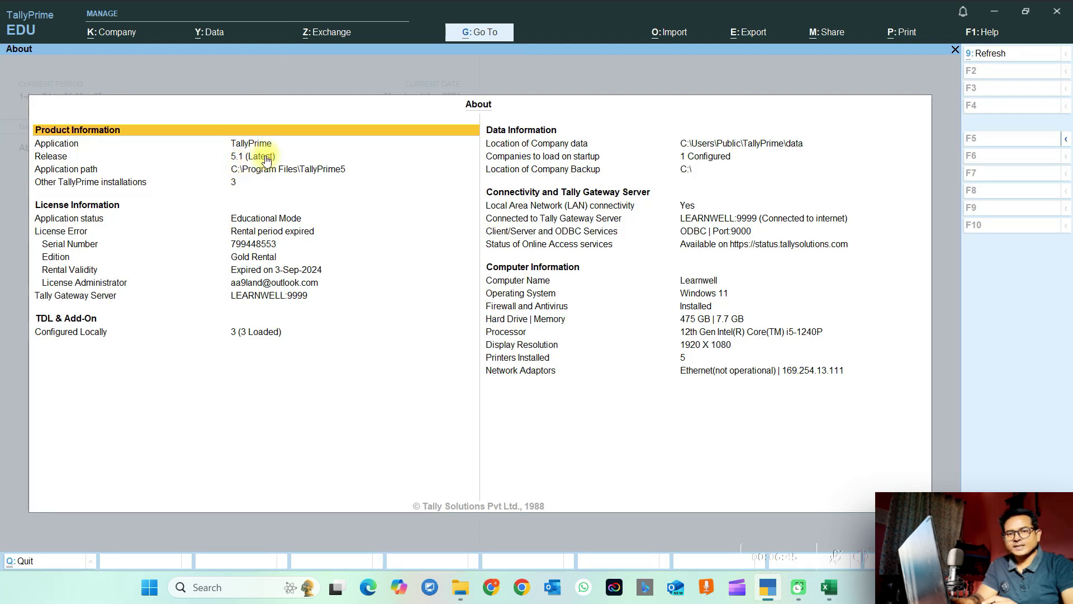
key("Escape")
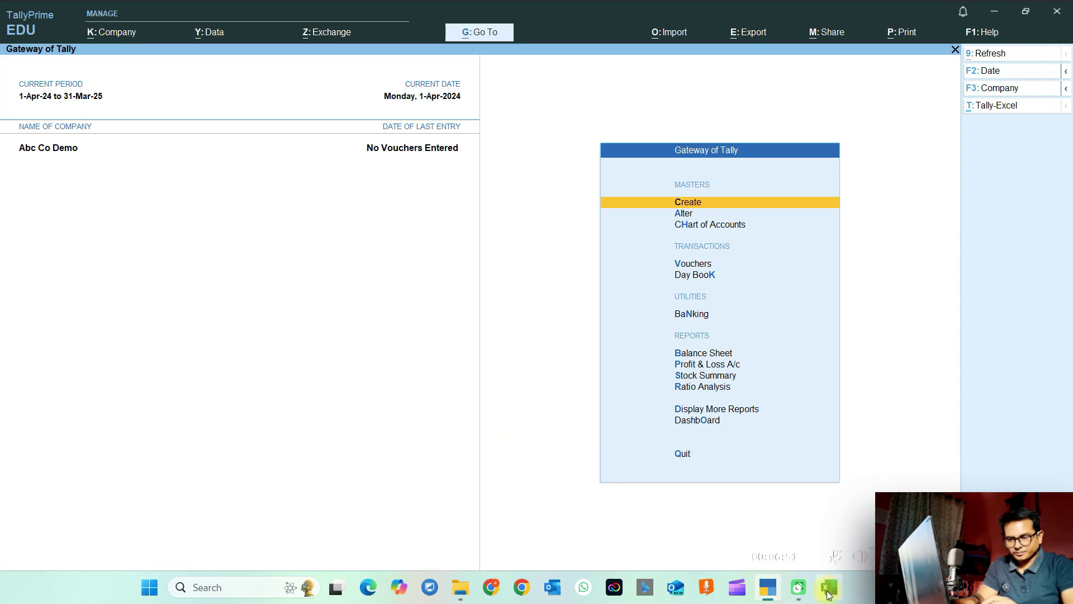
- Bring up Excel's Vouchers sheet and check the order number in cell E14
mouse_move(828, 588)
left_click(807, 511)
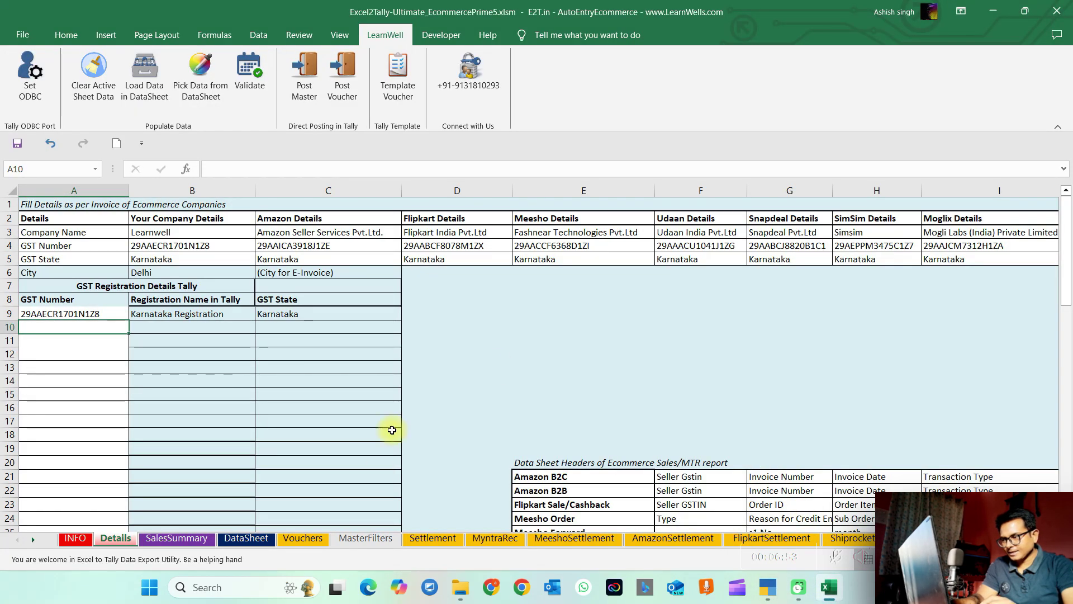
left_click(306, 539)
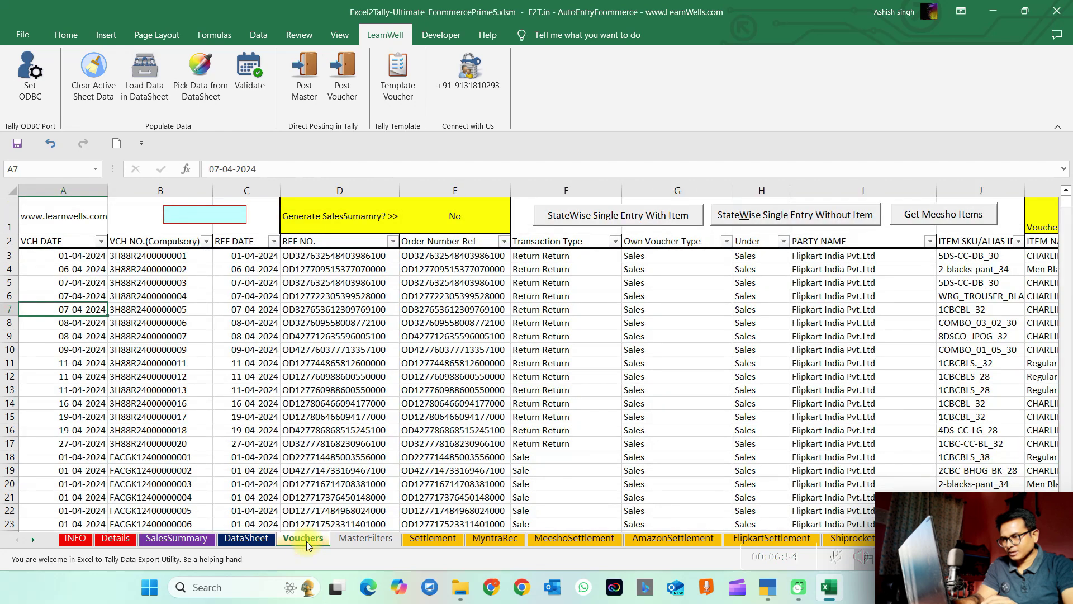
left_click(403, 404)
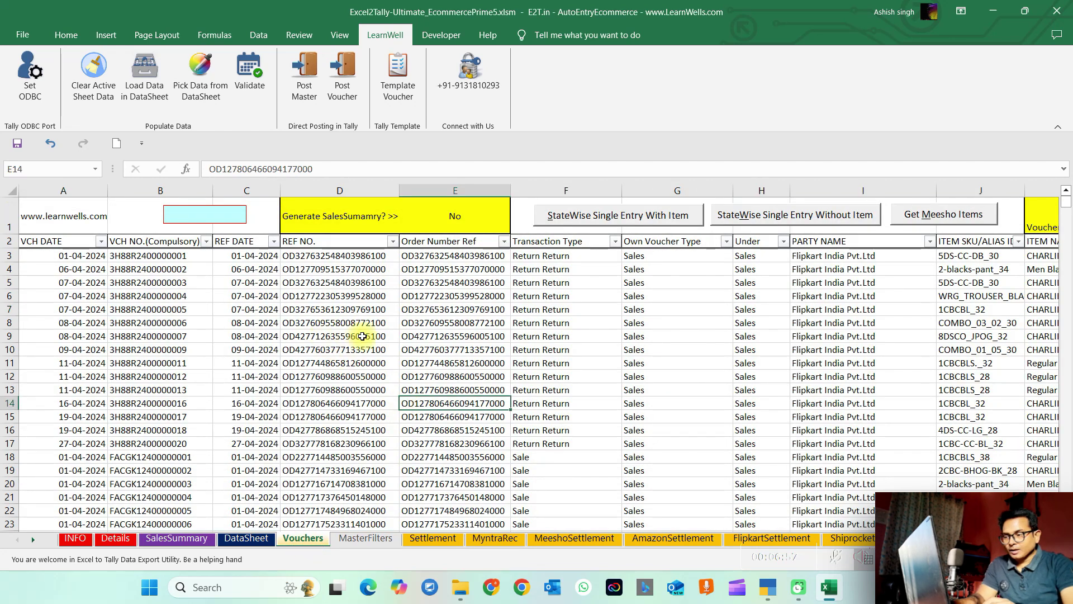
mouse_move(767, 587)
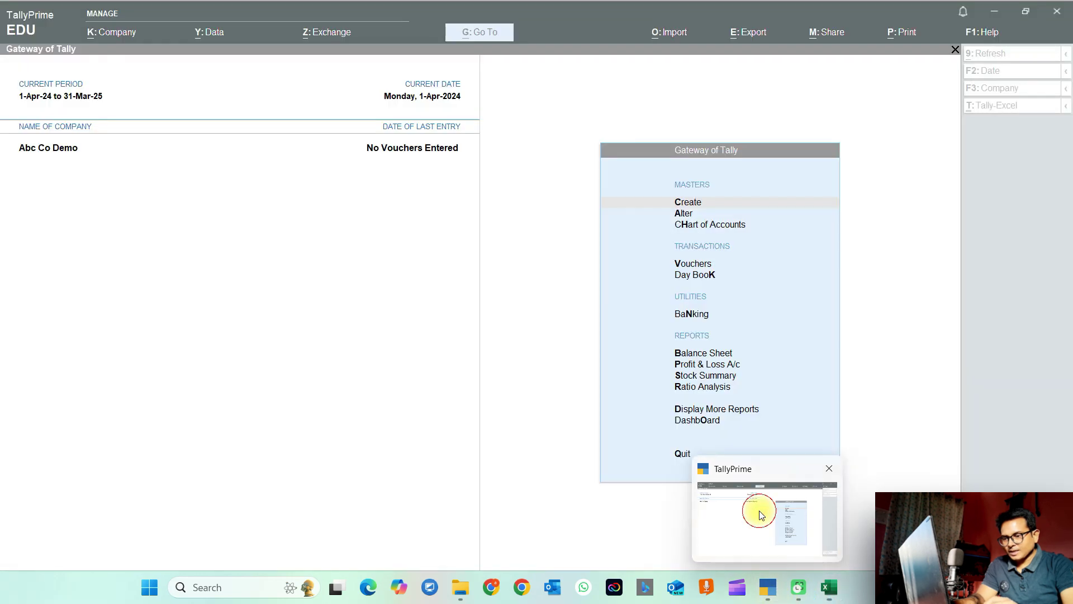
left_click(763, 512)
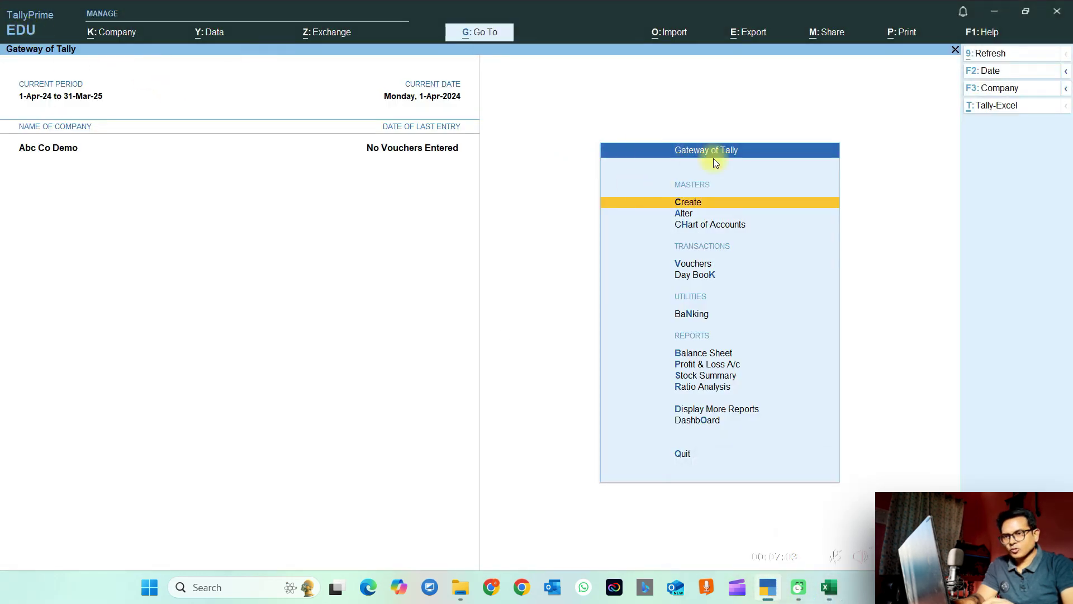
left_click(994, 11)
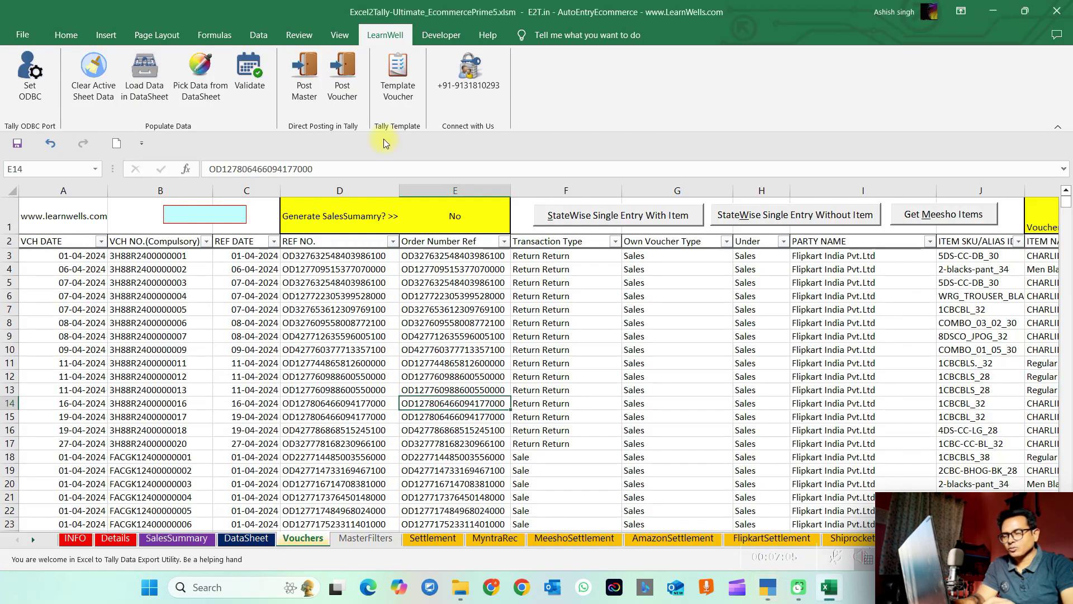
- Fill the VCH DATE and REF DATE columns with 01-04-2024 copied from A3
left_click(80, 265)
left_click(85, 255)
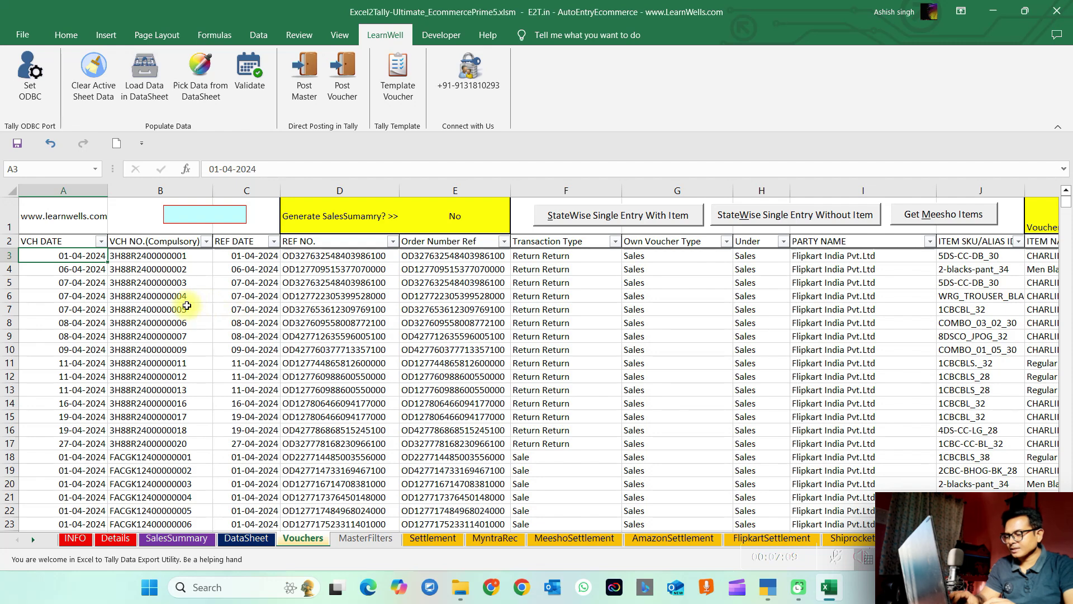
key("ctrl+c")
key("ctrl+shift+Down")
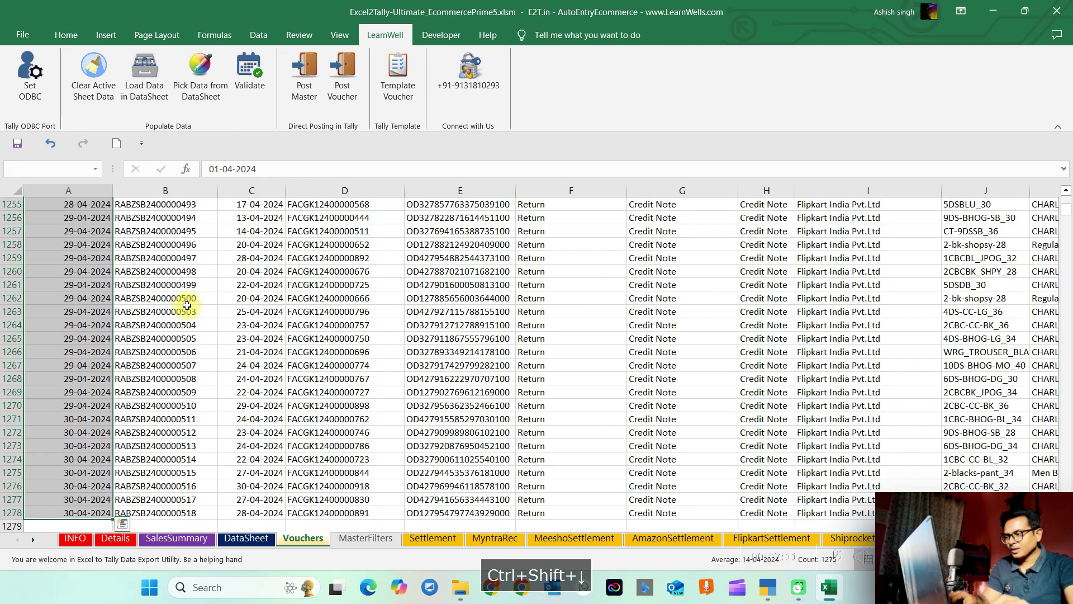
key("ctrl+v")
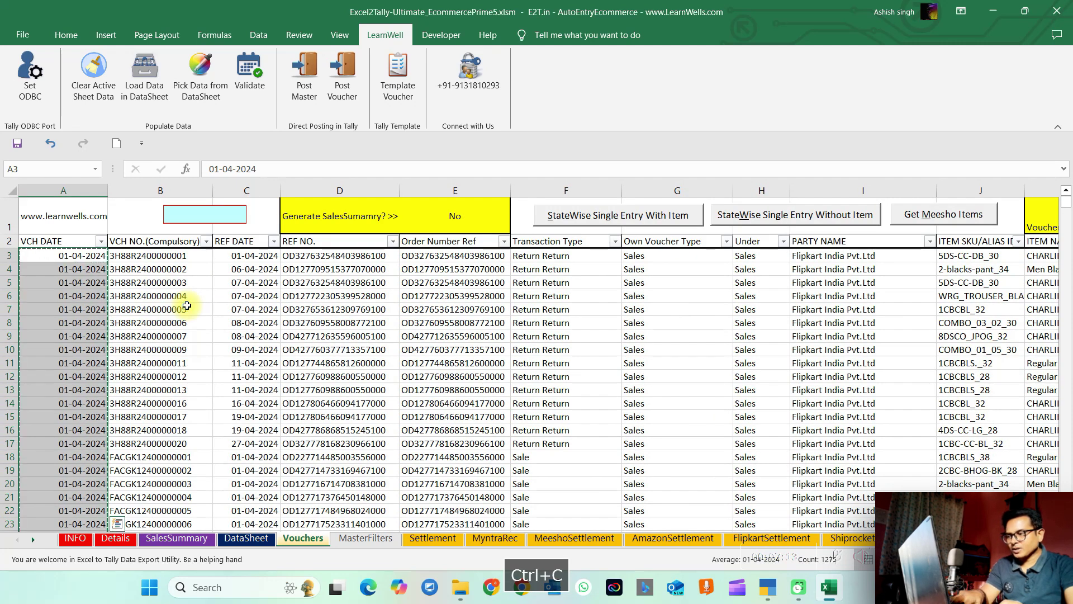
key("Right")
key("Right")
key("Right")
key("Left")
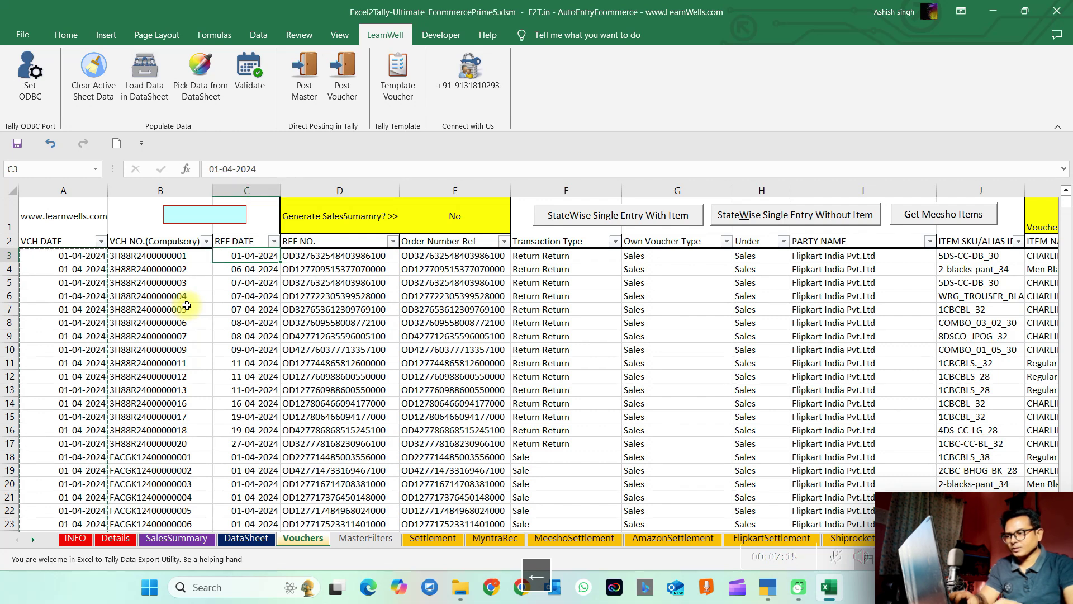
key("ctrl+shift+Down")
key("ctrl+v")
left_click(345, 286)
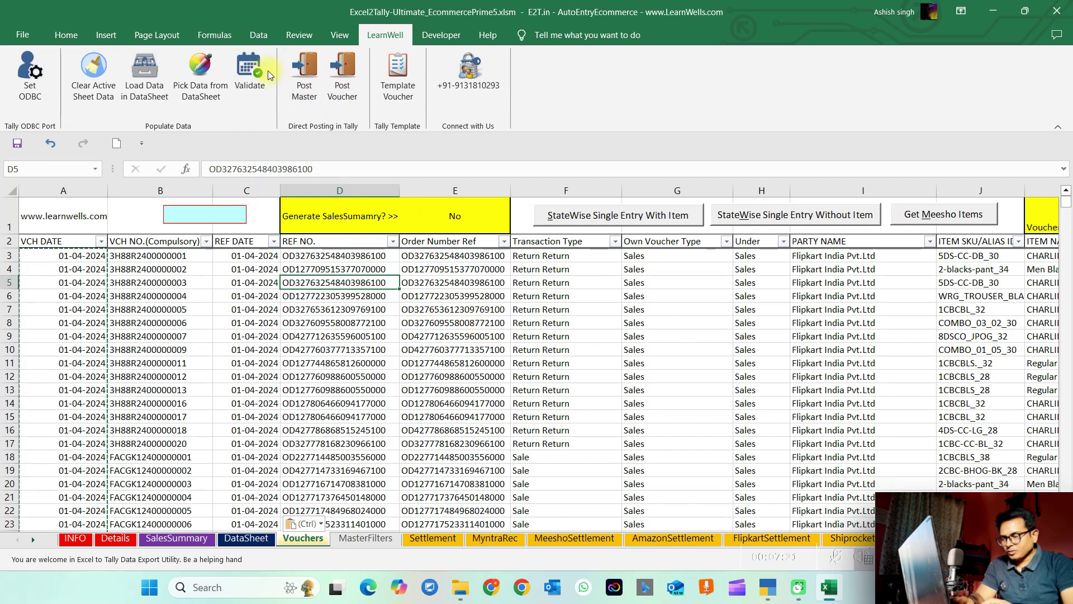
- Run LearnWell Post Master without saving an XML file and acknowledge completion
left_click(305, 79)
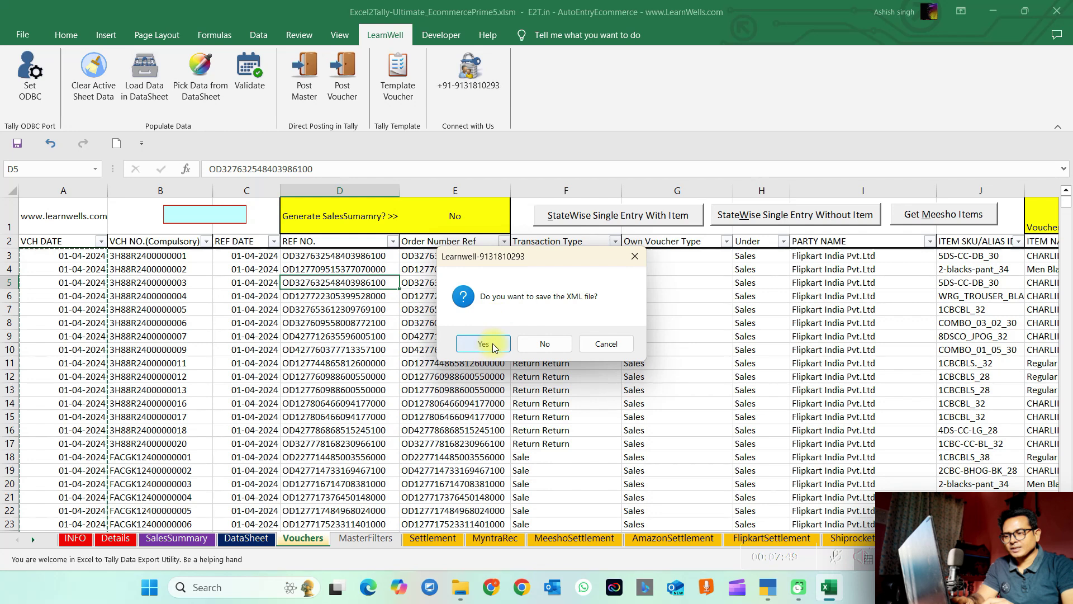
left_click(544, 345)
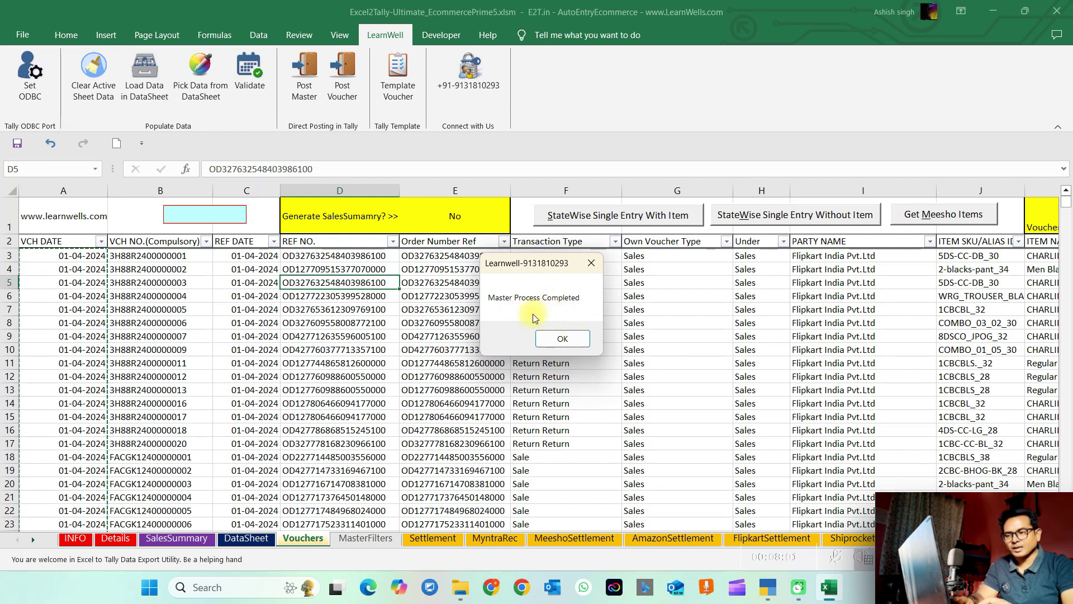
left_click(568, 340)
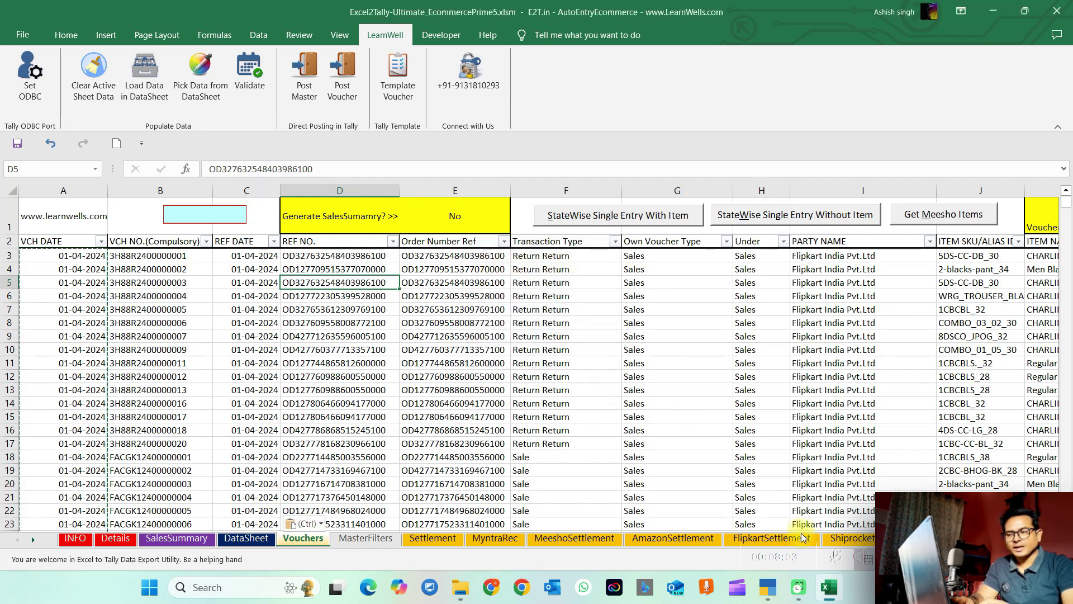
- Browse the ledger list in TallyPrime's Alter masters without changes
key("a")
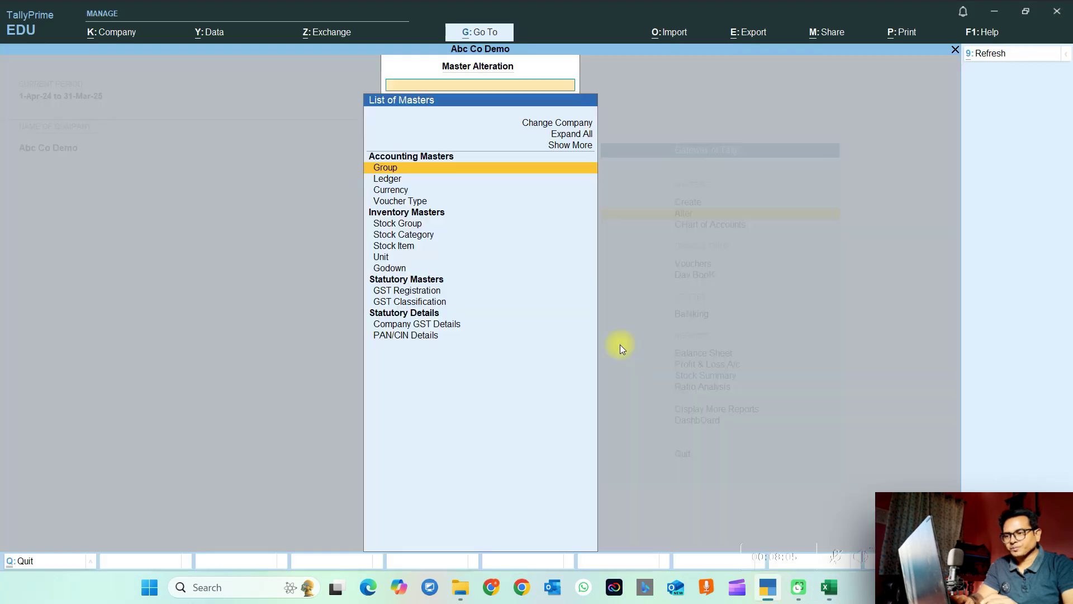
key("Down")
key("Down")
key("Up")
key("Return")
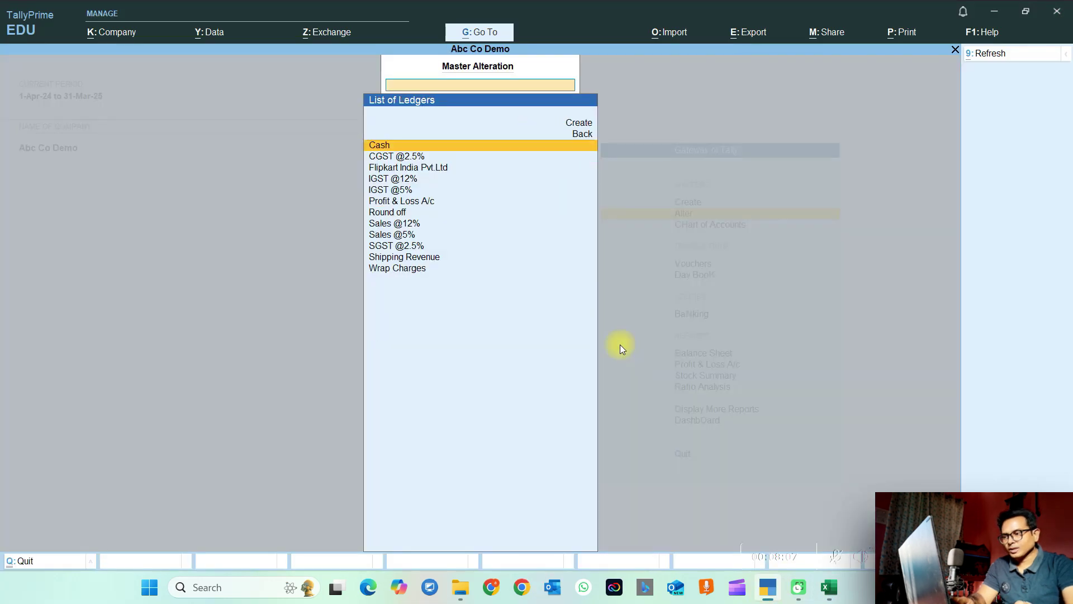
key("Down")
key("Down")
key("Down")
key("Down")
key("Down")
key("Down")
key("Down")
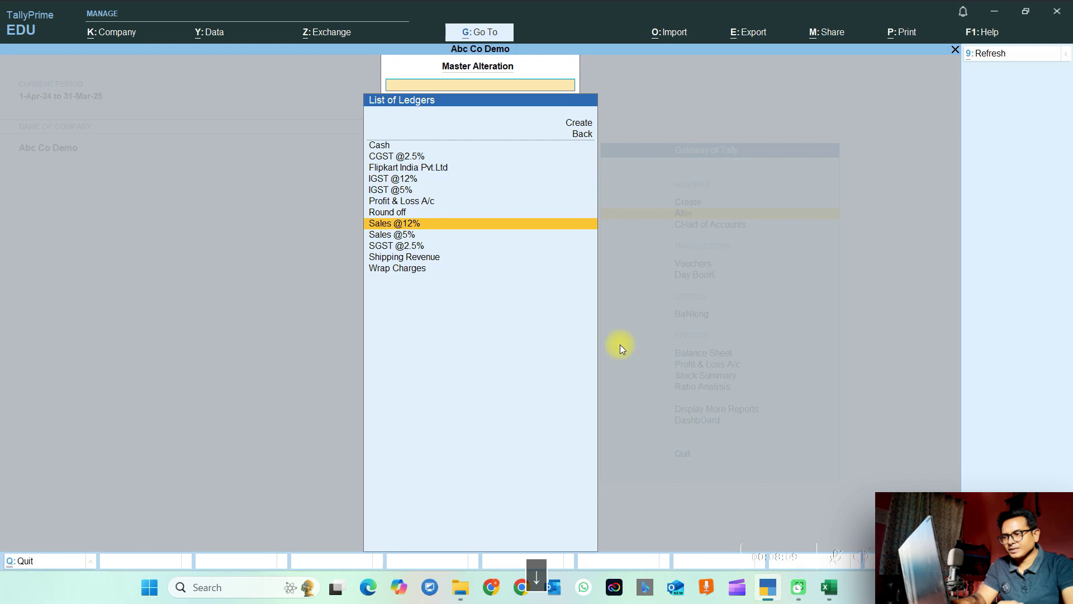
key("Down")
key("Down")
key("Down")
key("Escape")
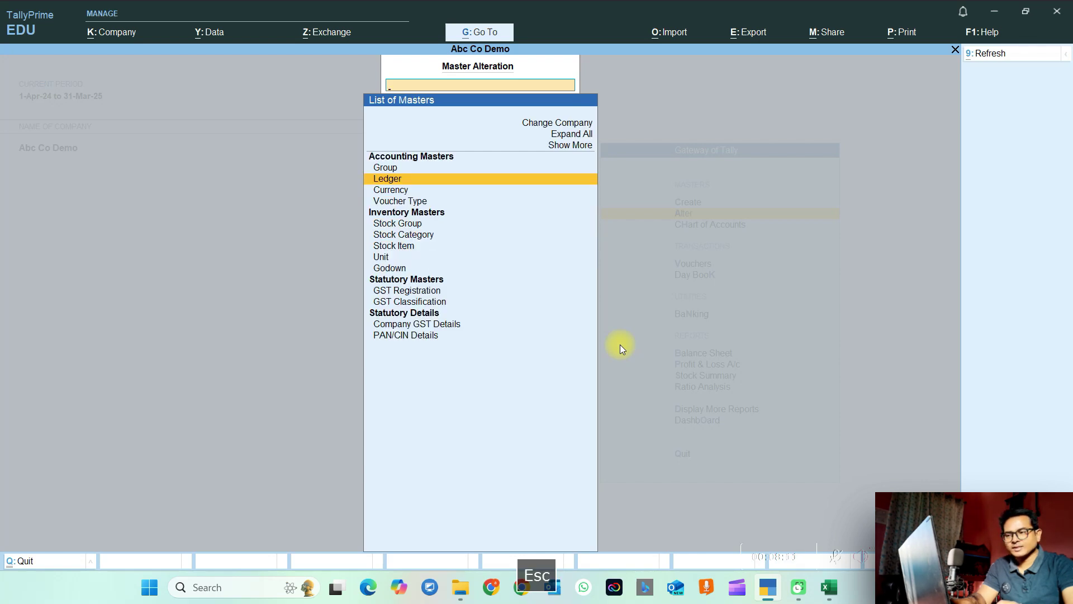
- Review stock item 1CBCBLS_32 (Regular Fit Men Blue Trousers, 5% GST) unchanged, then return to Excel
key("Down")
key("Down")
key("Down")
key("Down")
key("Down")
key("Return")
key("Down")
key("Down")
key("Return")
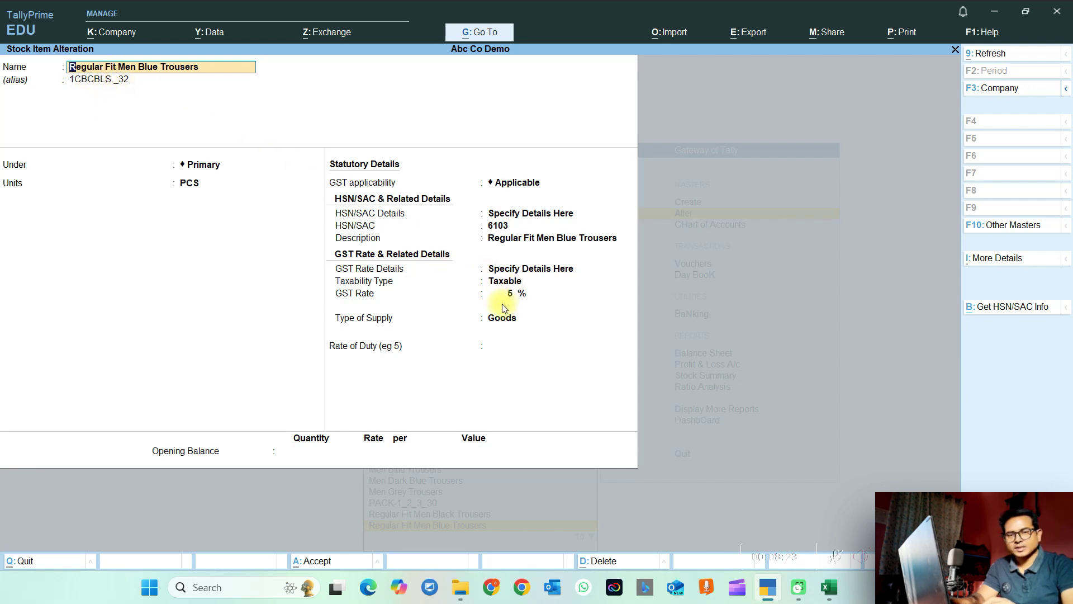
key("Escape")
key("Escape")
key("Escape")
key("Escape")
key("Escape")
key("Escape")
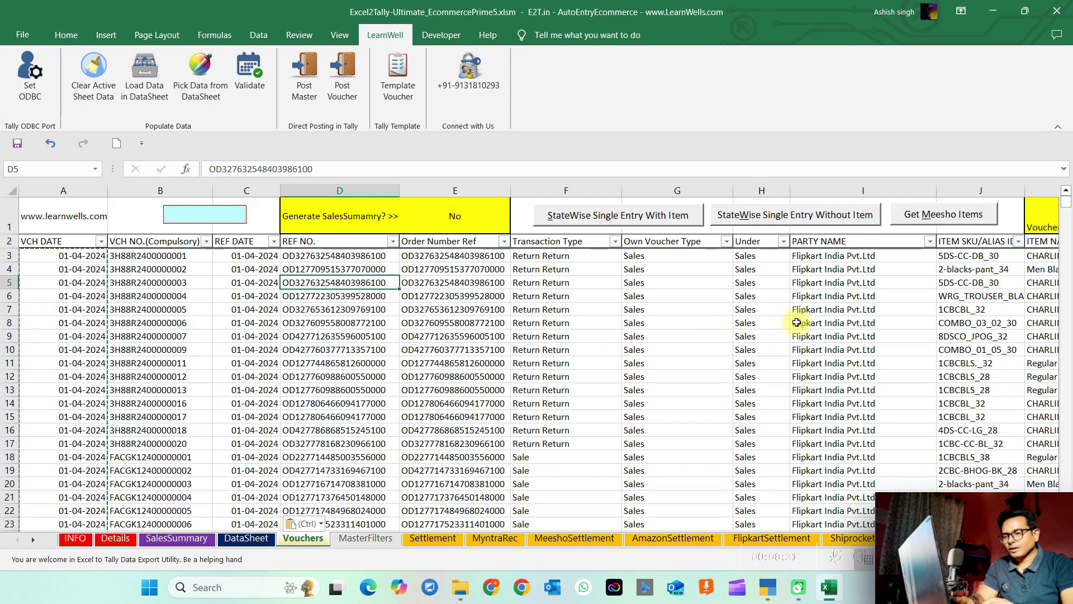
key("alt+Tab")
left_click(797, 323)
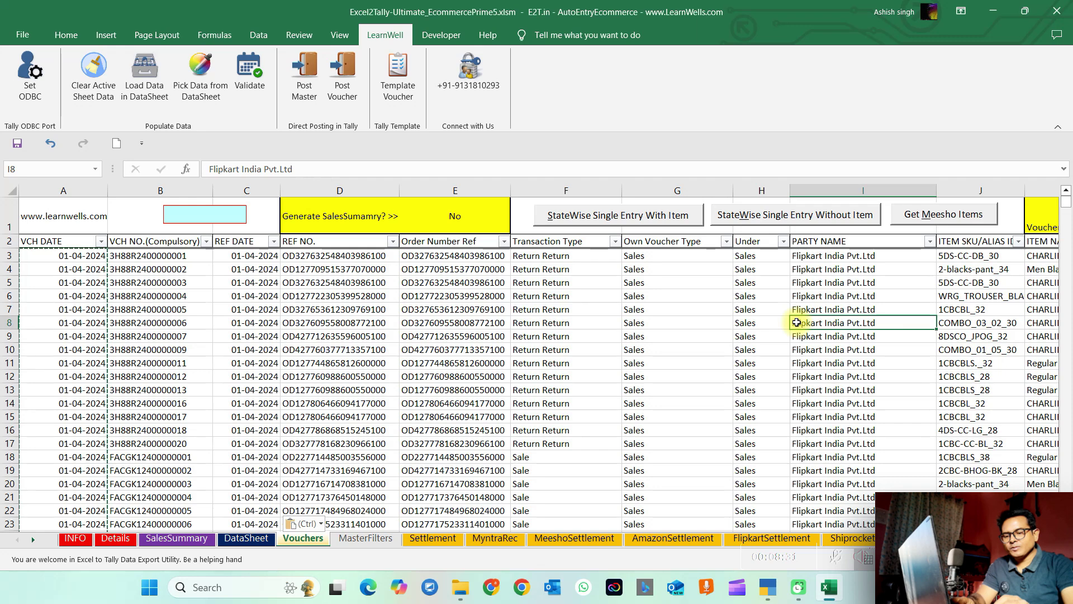
key("Right")
key("Right")
key("Right")
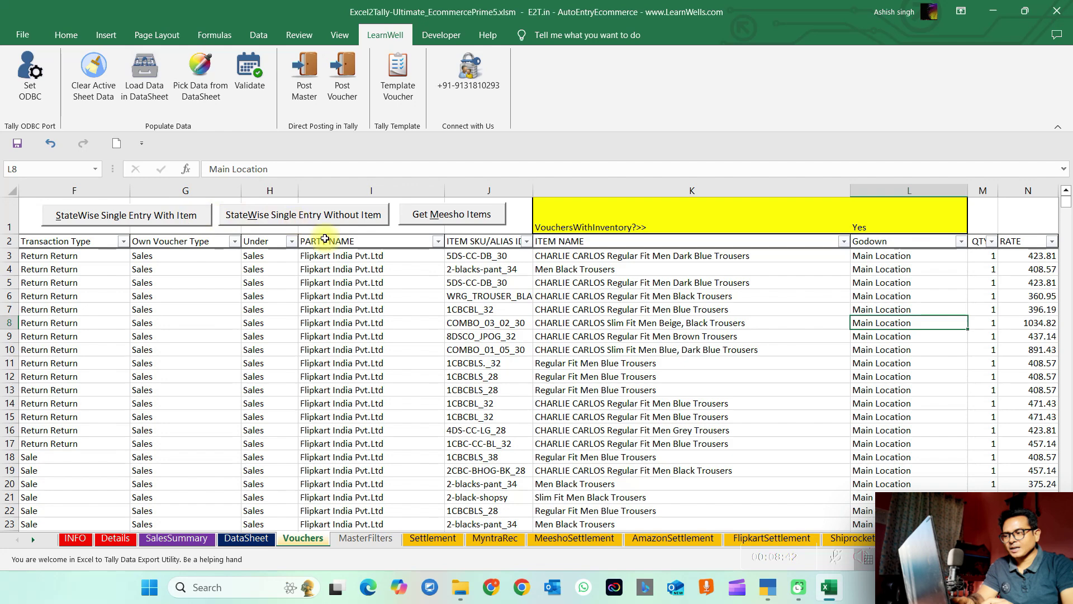
left_click(352, 334)
key("Left")
key("Left")
key("Left")
key("Left")
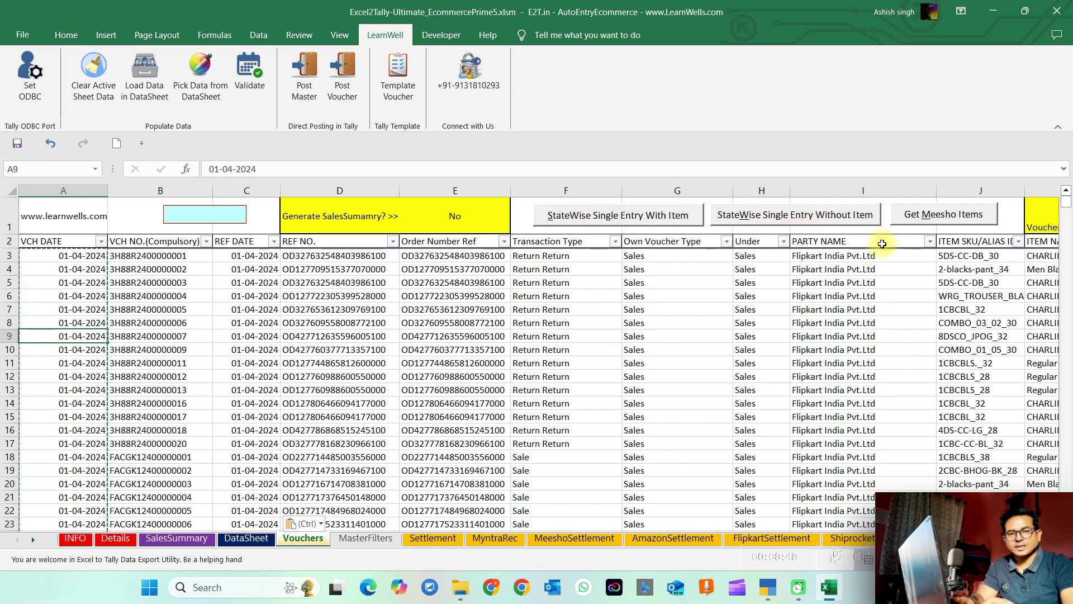
left_click(489, 321)
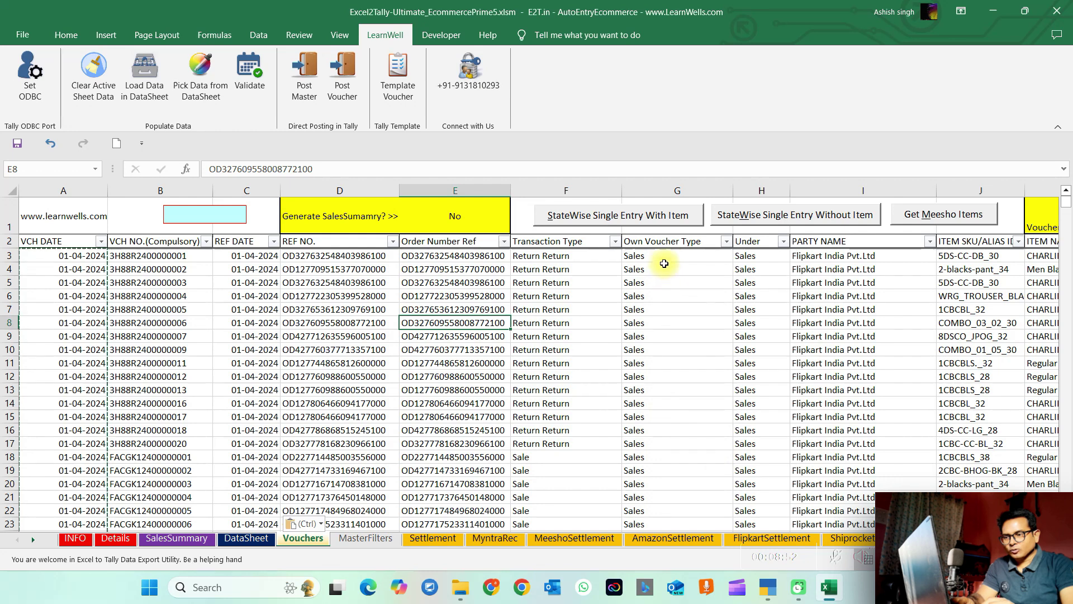
left_click(651, 242)
left_click_drag(659, 256, 692, 356)
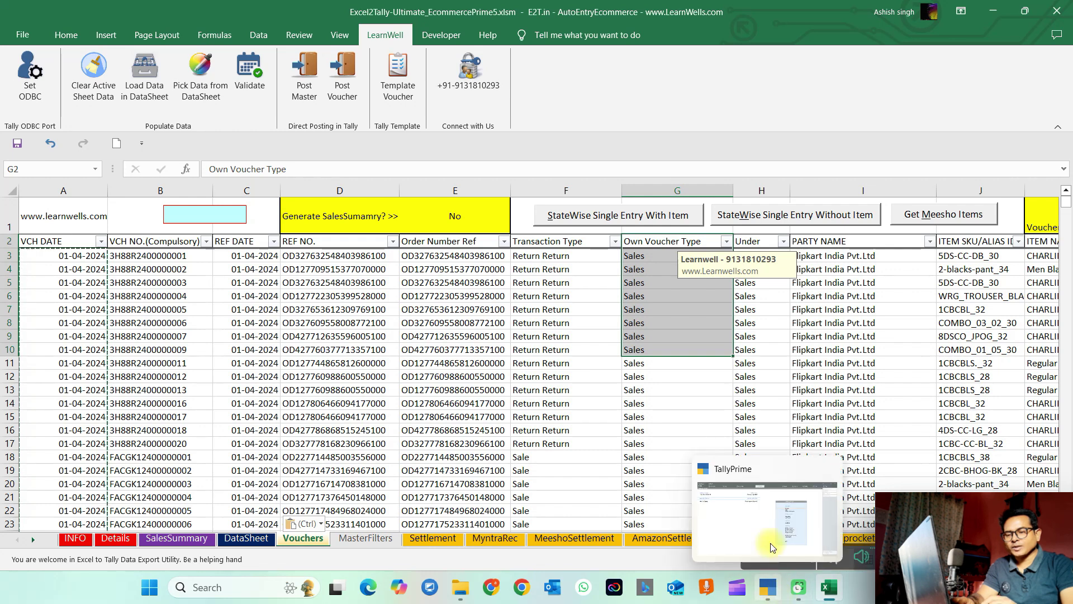
- Create voucher type Flipkart Sales under Sales with manual numbering that prevents duplicates
left_click(771, 547)
key("Down")
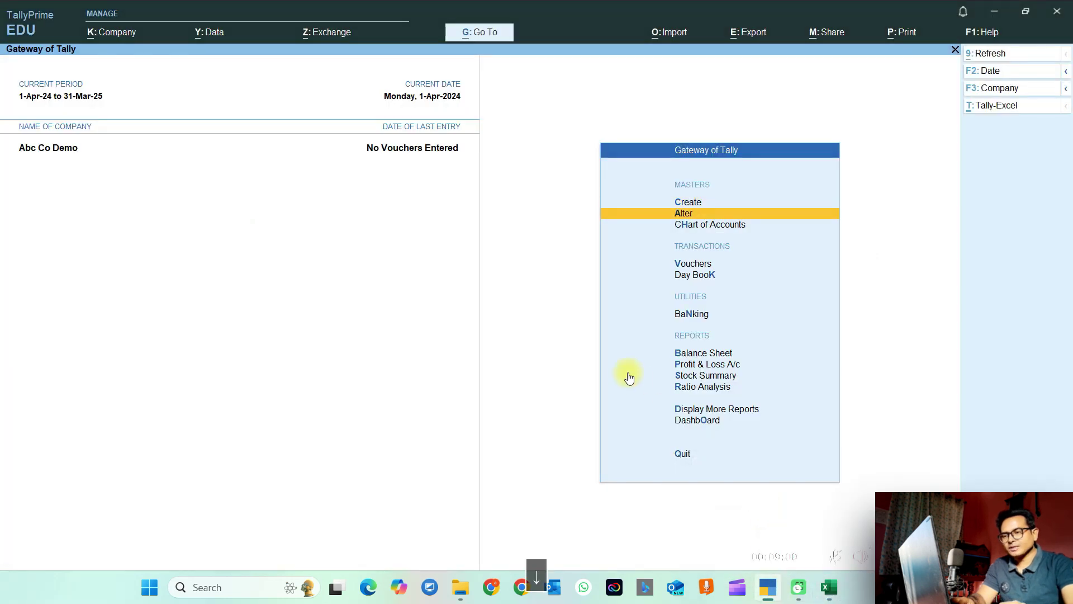
key("Up")
key("Return")
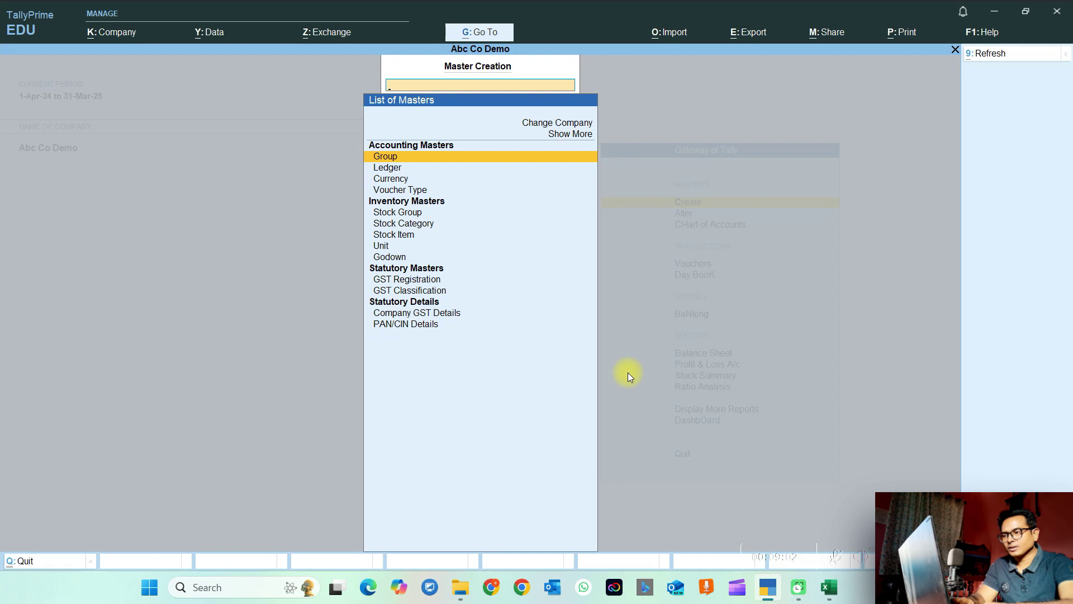
type("vou")
key("Return")
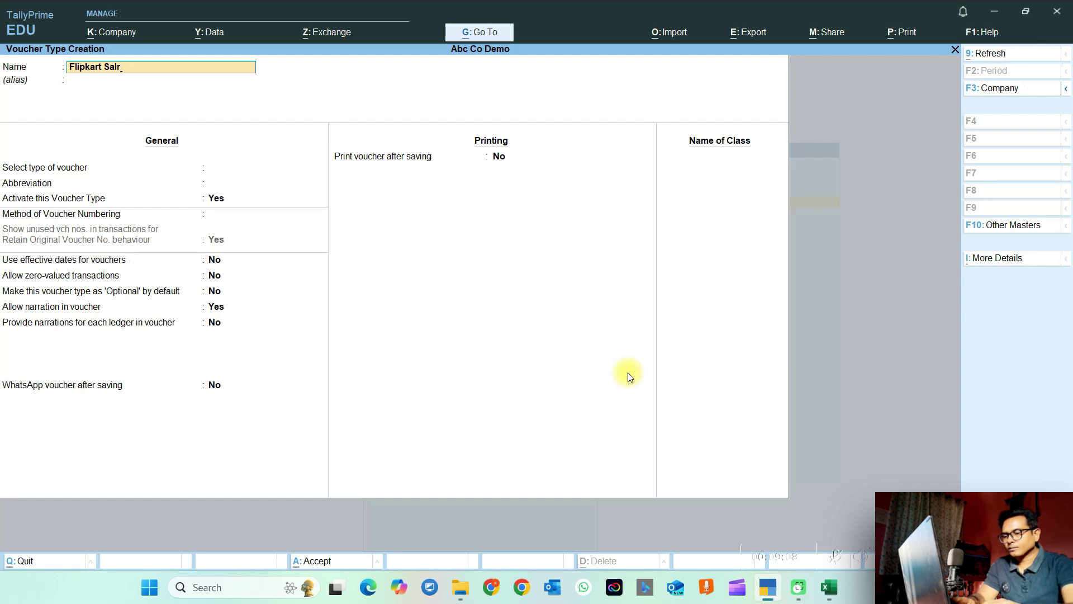
type("es")
key("Return")
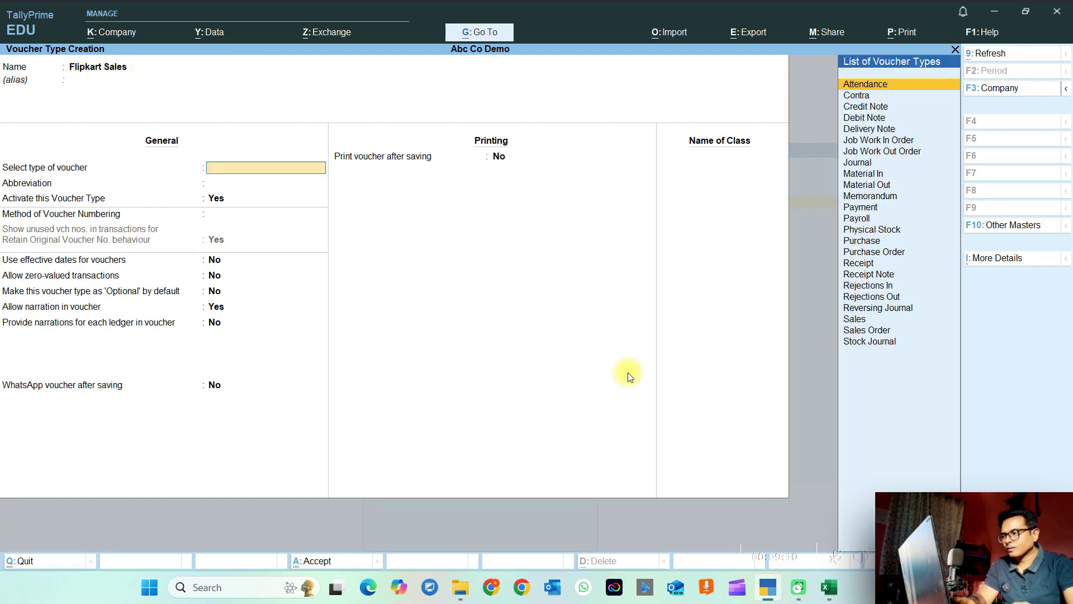
type("Sale")
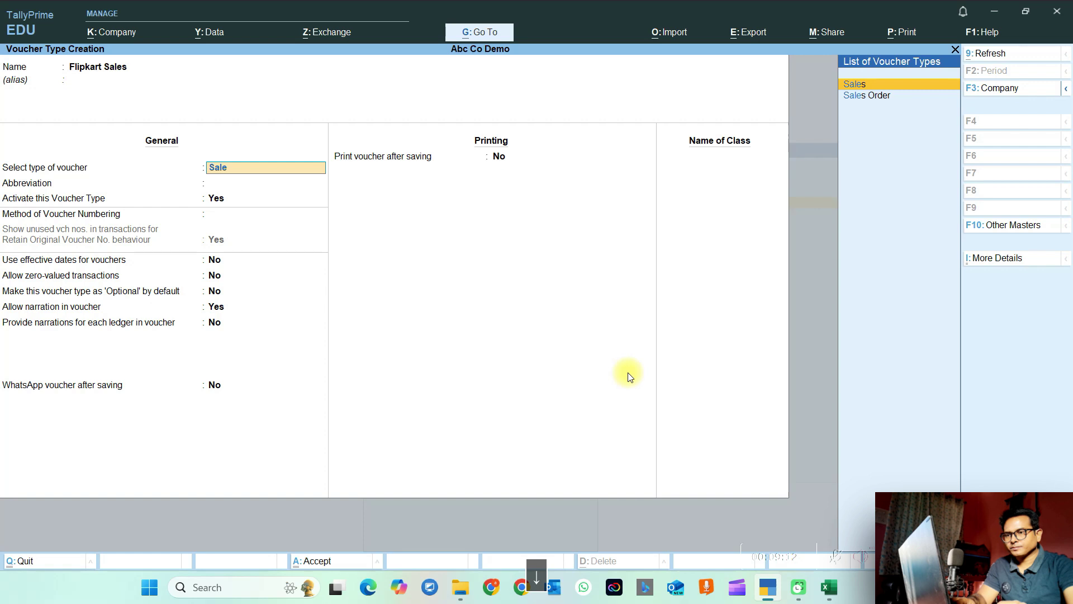
key("Return")
key("Return")
key("Return")
key("Down")
key("Down")
key("Return")
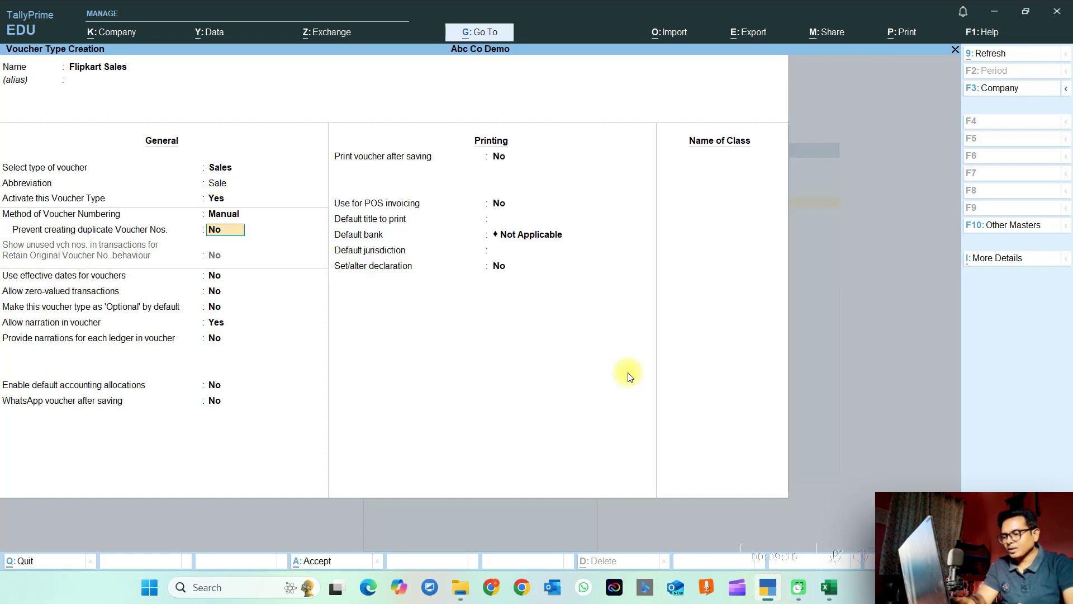
key("y")
key("Return")
key("Return")
key("Return")
key("Return")
key("Return")
key("Return")
key("Return")
key("Return")
key("Return")
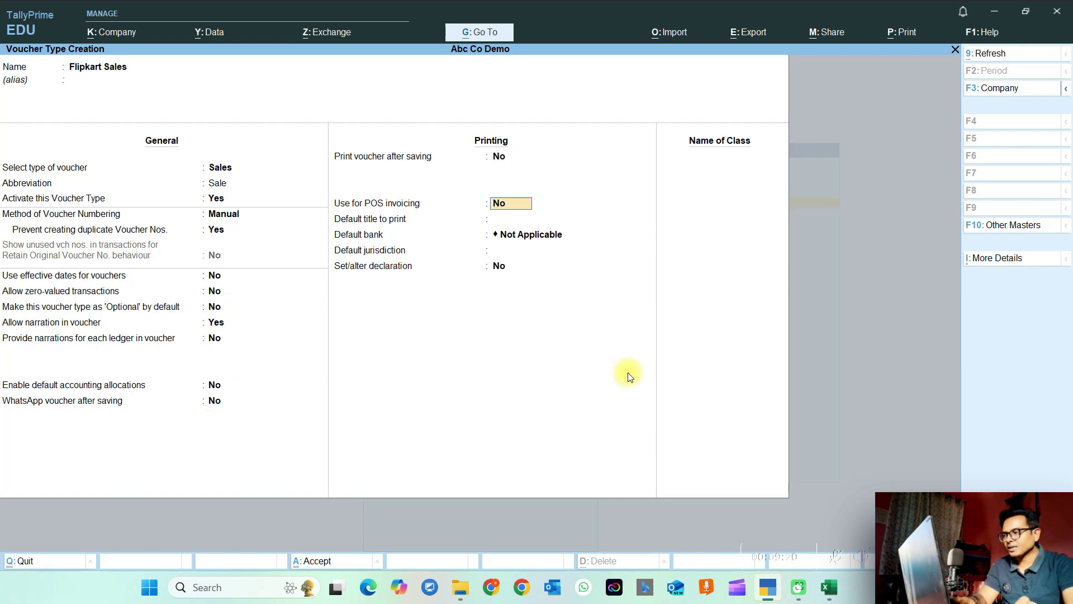
key("Return")
key("Return")
key("Return")
key("Return")
key("Return")
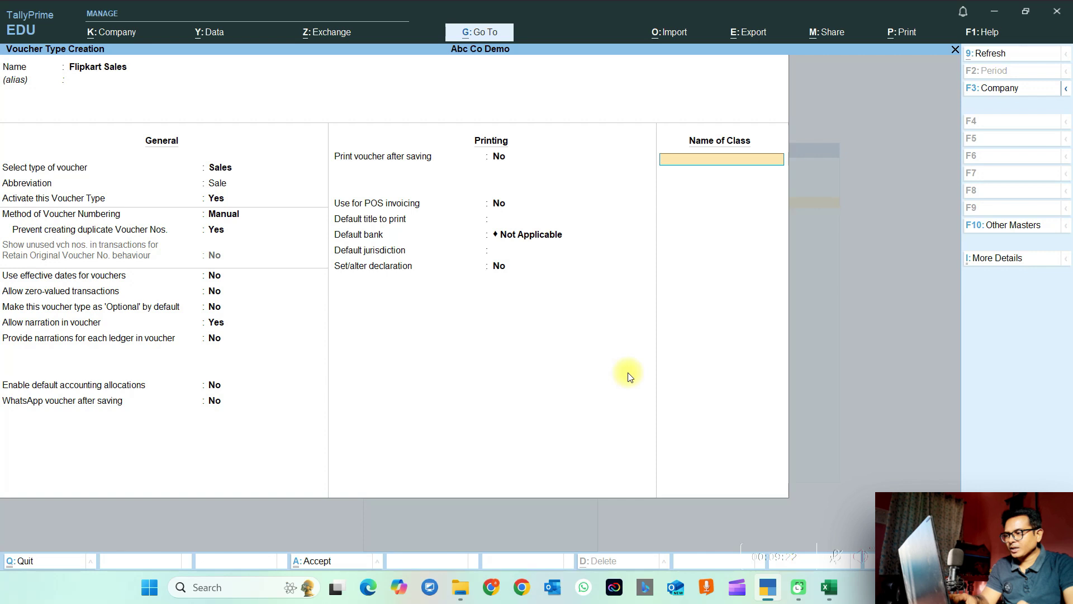
key("Return")
key("y")
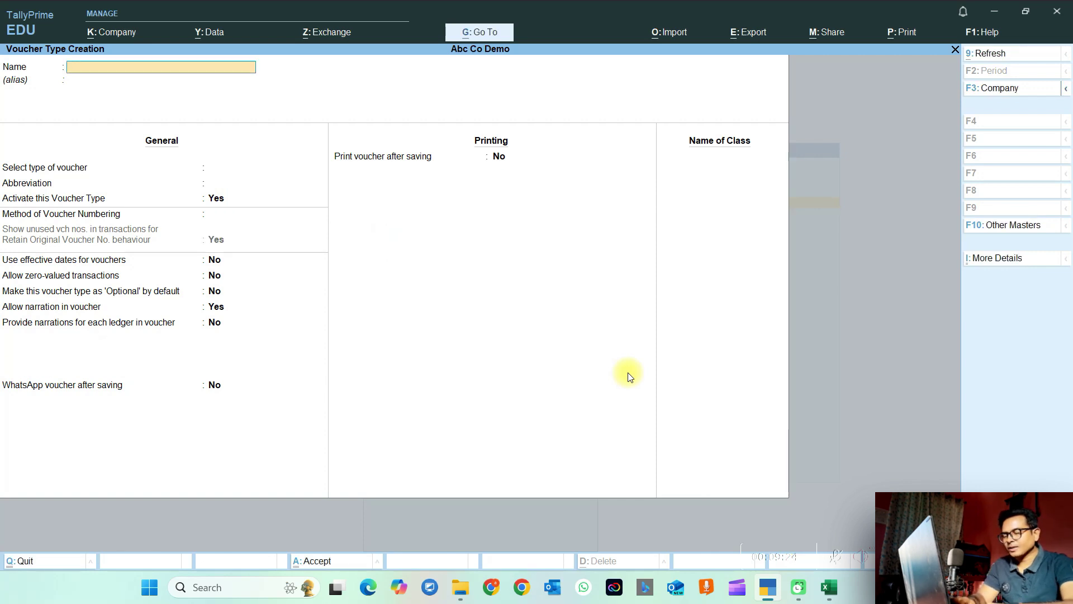
- Create voucher type Flipkart Credit Note under Credit Note with manual, duplicate-free numbering
type("Flipkart c")
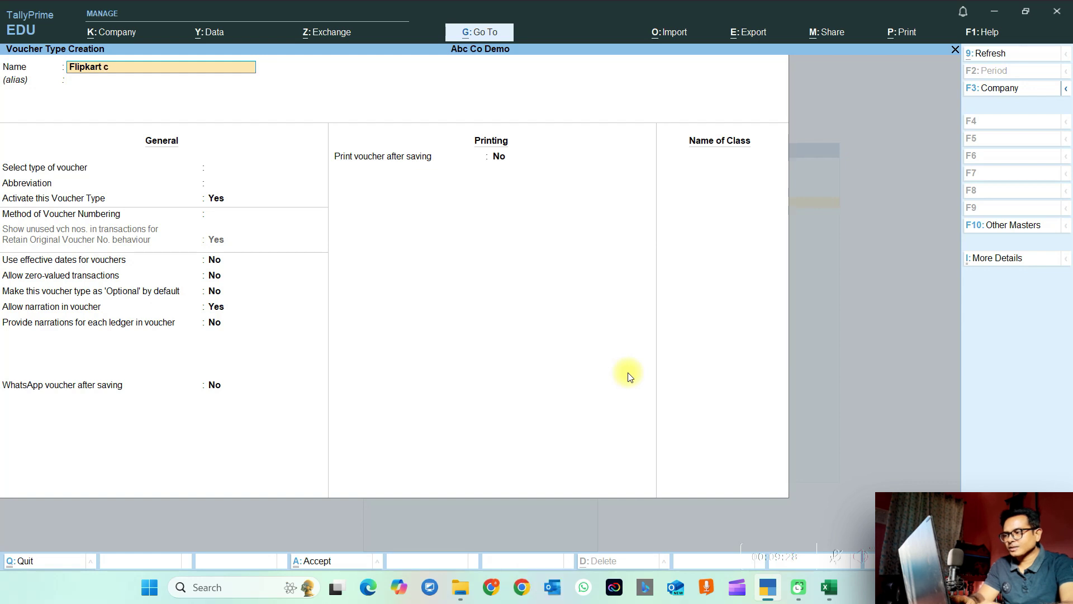
type("it Note")
key("Return")
type("Cred")
key("Return")
key("Return")
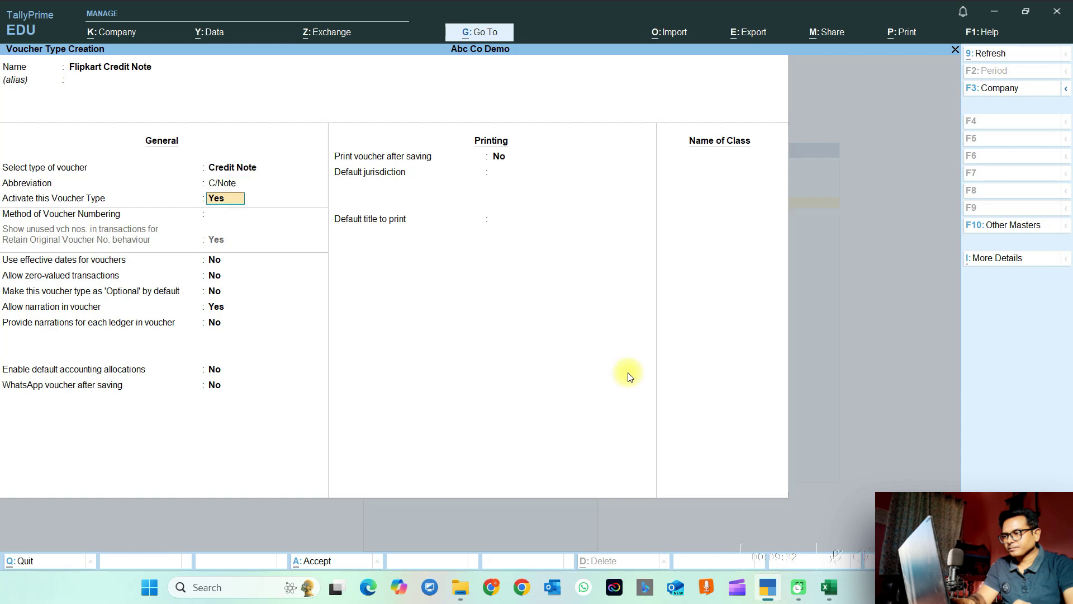
key("Return")
key("Down")
key("Down")
key("Return")
key("Return")
key("Up")
key("y")
key("Return")
key("Return")
key("Return")
key("Return")
key("Return")
key("Return")
key("Return")
key("Return")
key("Return")
key("Return")
key("Return")
key("Return")
key("Return")
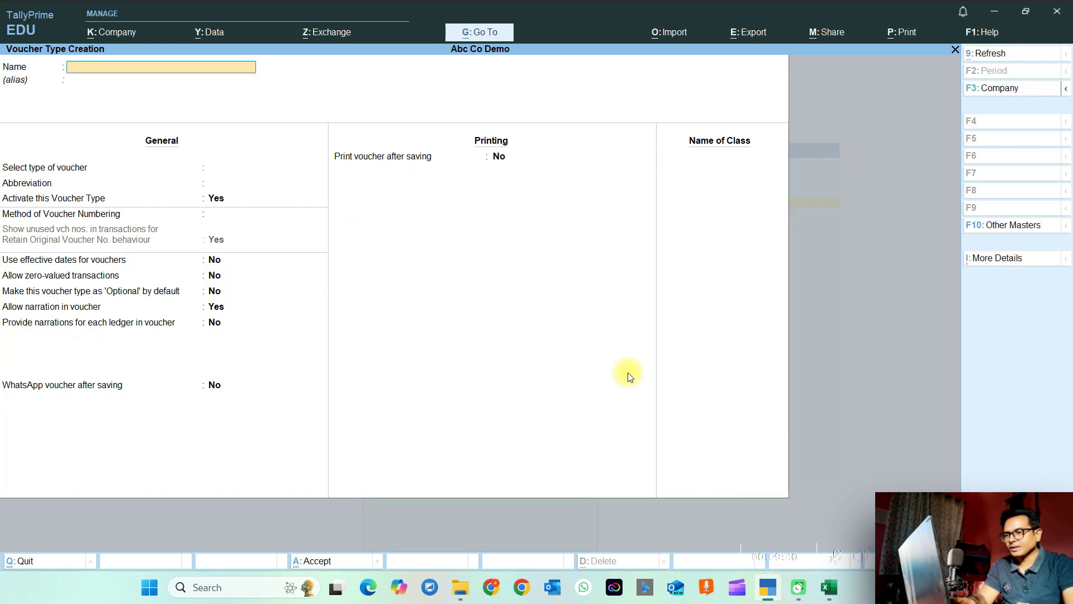
- Replace sales with flipkart sales across the Own Voucher Type column (826 replacements)
left_click(989, 15)
left_click(676, 188)
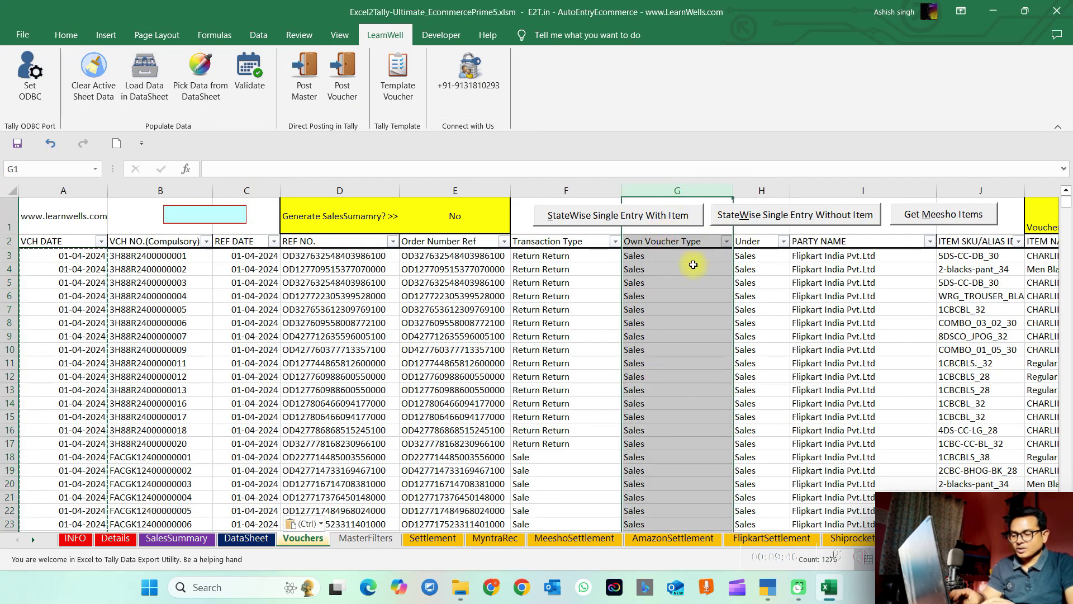
key("ctrl+f")
left_click(506, 204)
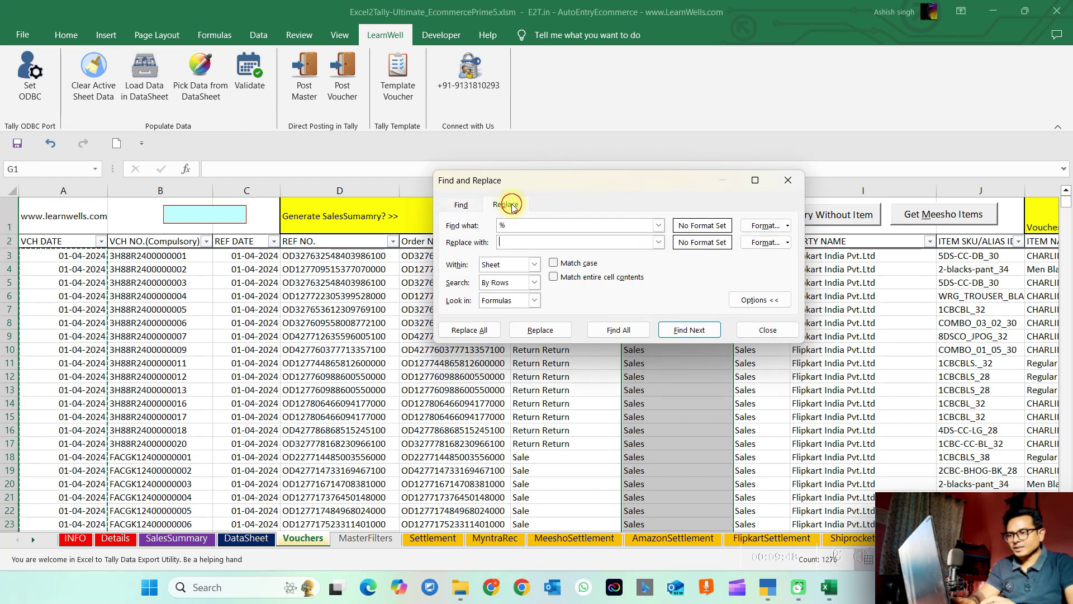
double_click(515, 226)
type("sales")
key("Tab")
type("flip")
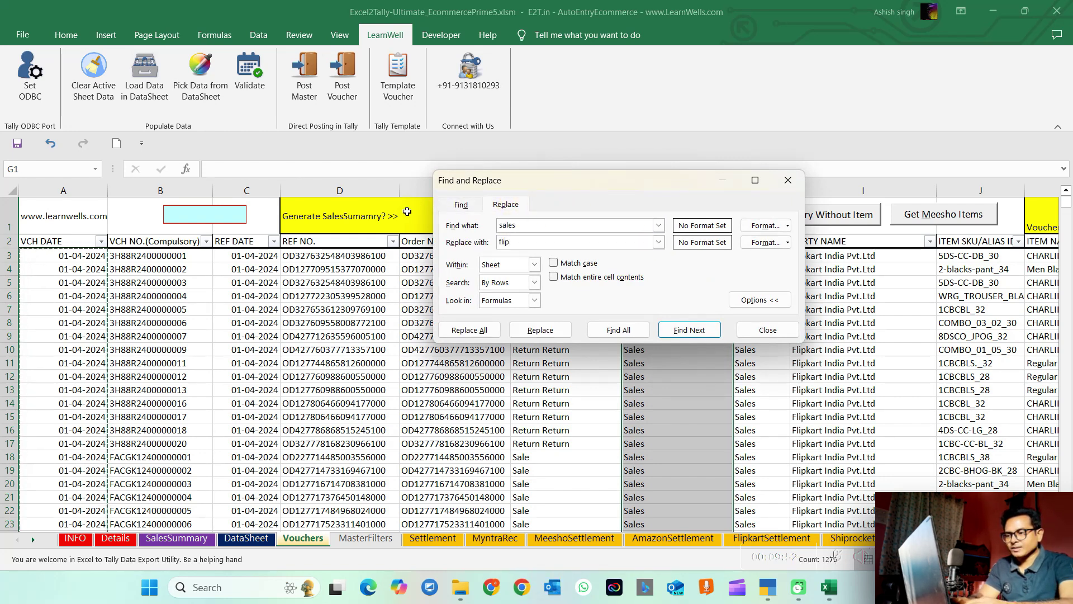
type("kart sales")
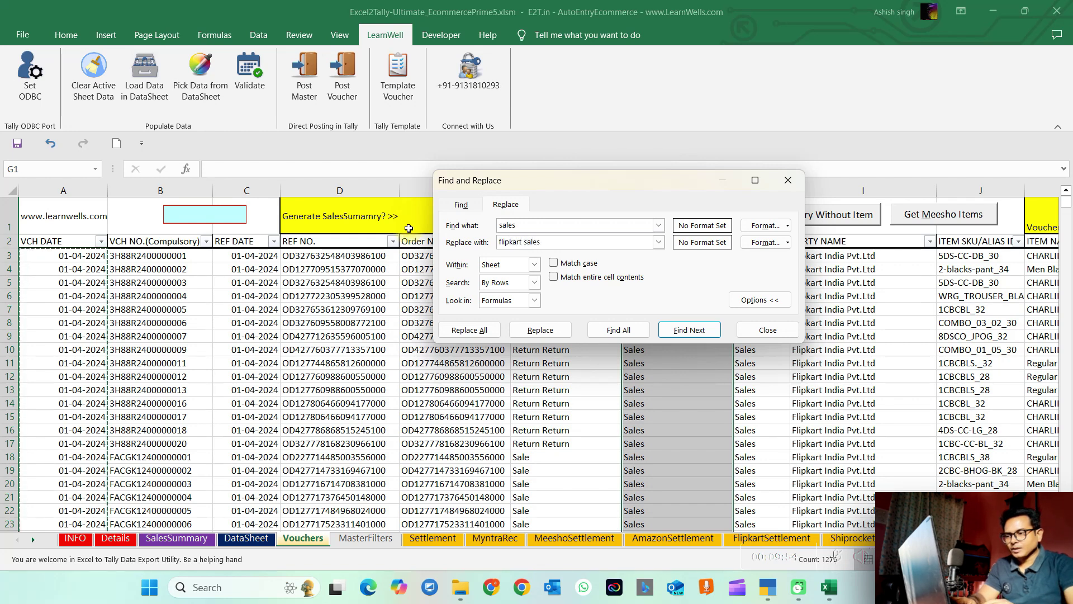
left_click(459, 330)
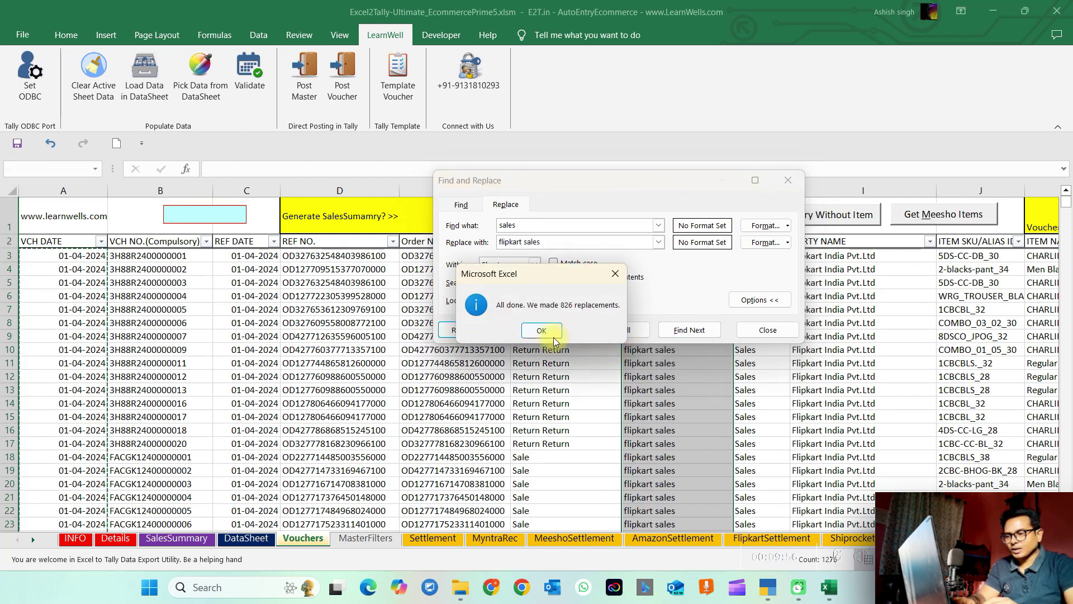
left_click(541, 331)
- Replace credit note with flipkart credit note in the same column (450 replacements)
type("credit")
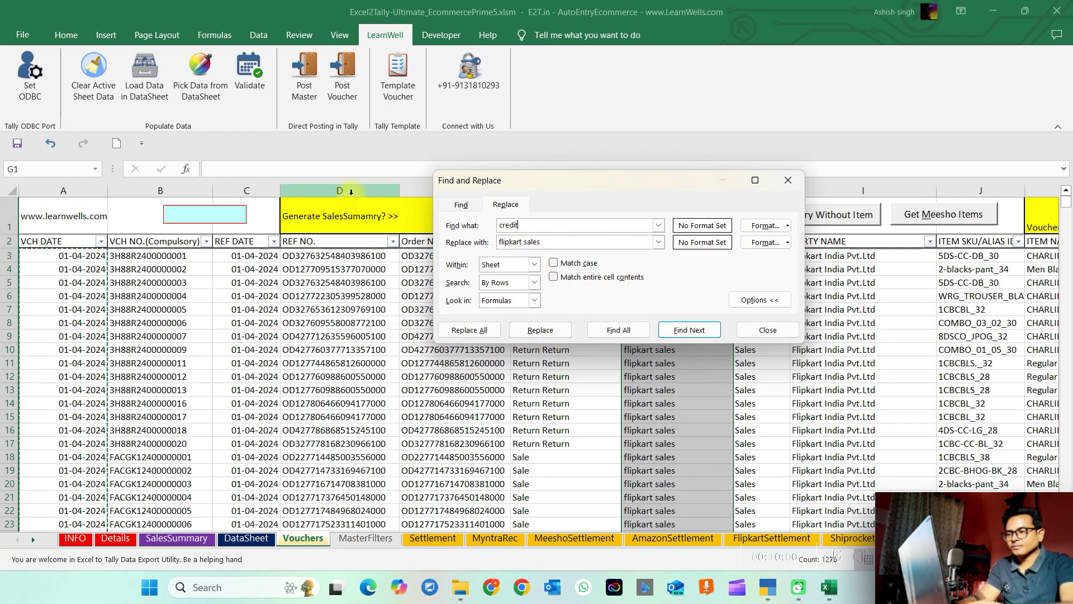
type(" note")
key("Tab")
type("flipkart sa")
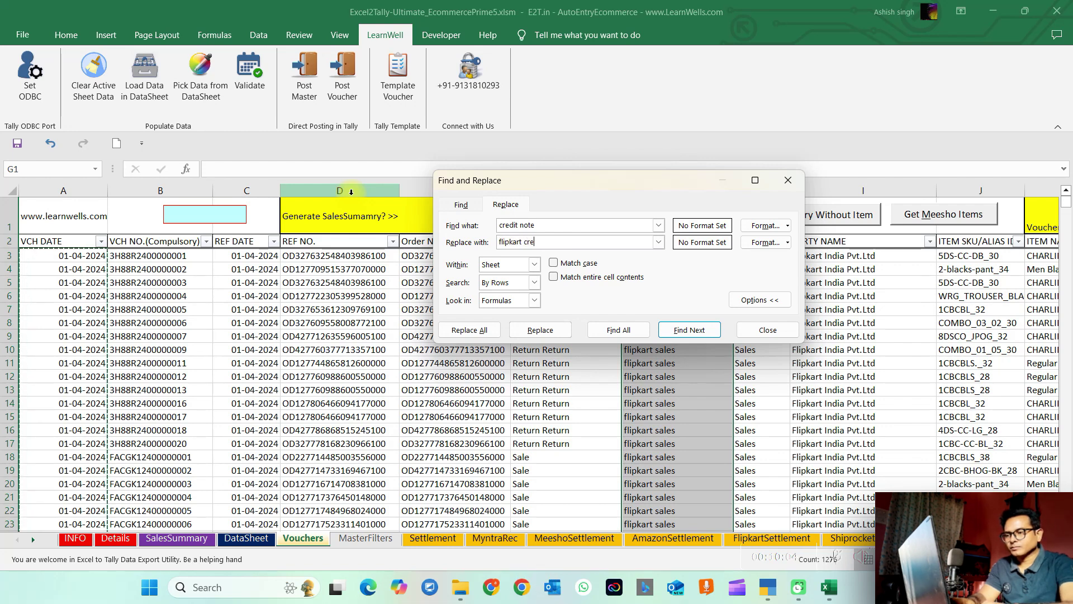
type("te")
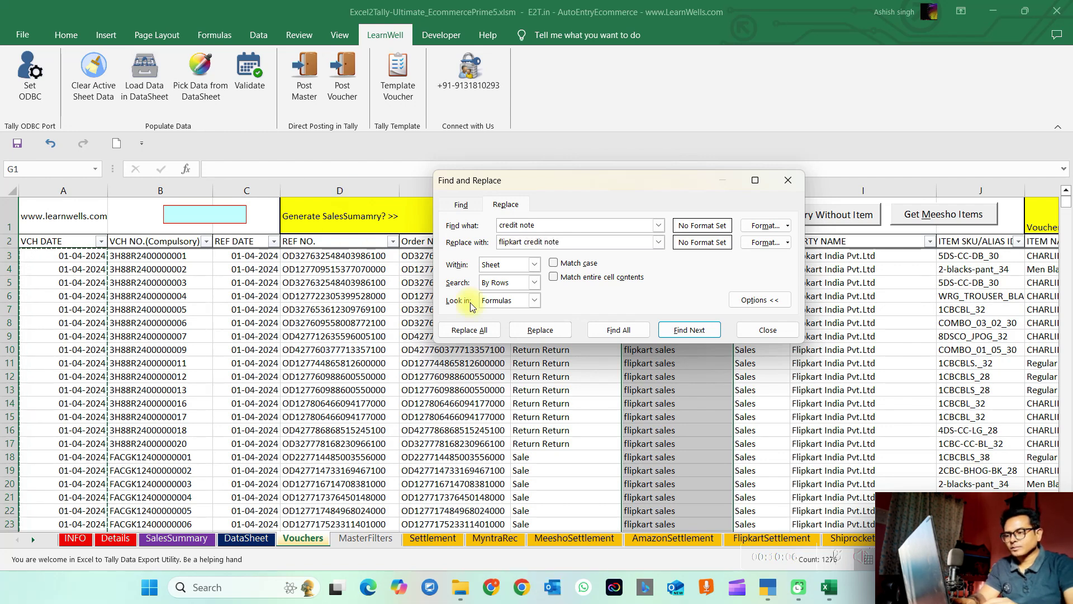
left_click(470, 330)
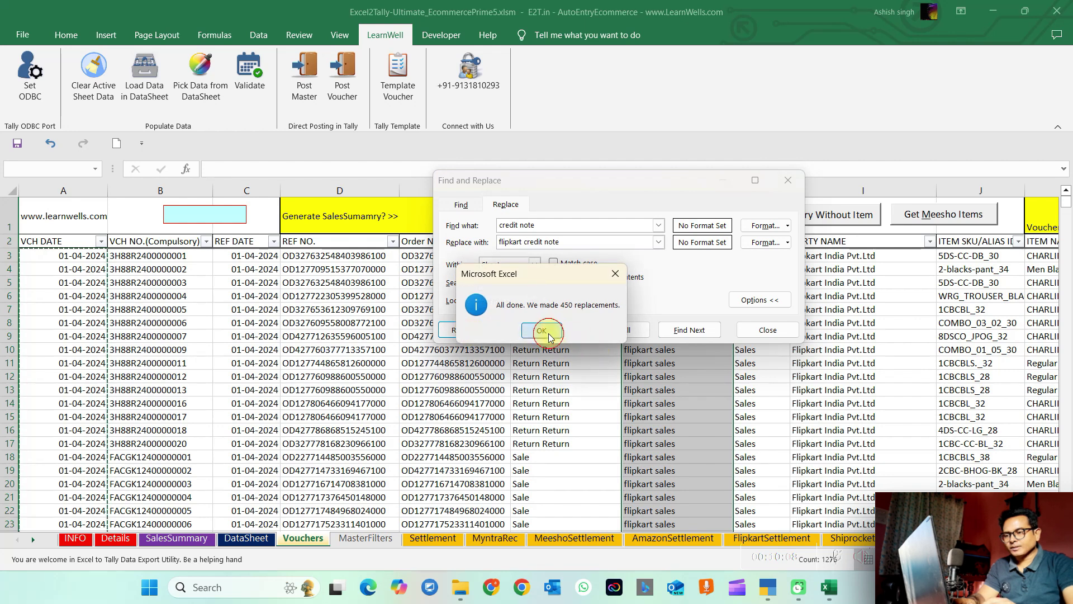
left_click(535, 324)
left_click(794, 180)
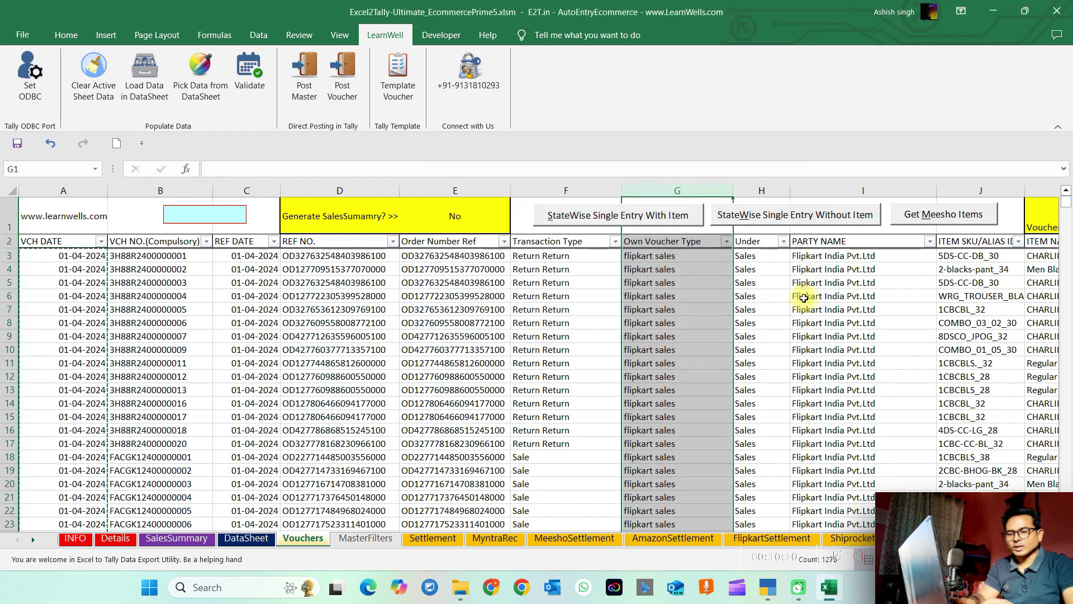
- Post the vouchers with LearnWell, saving them as Vouchers.xml in the Ecom folder
left_click(714, 294)
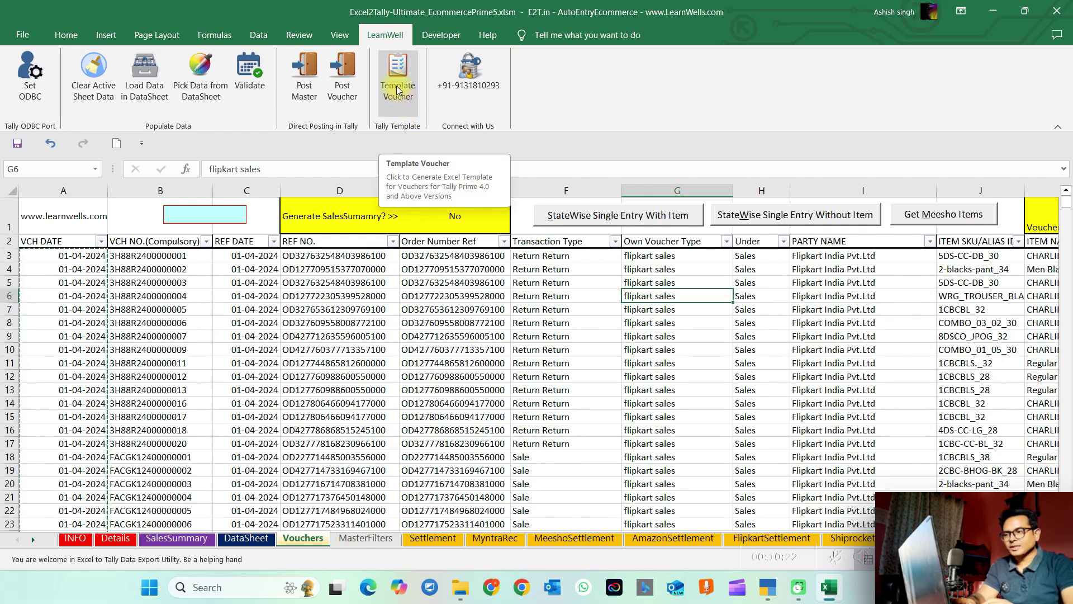
left_click(341, 84)
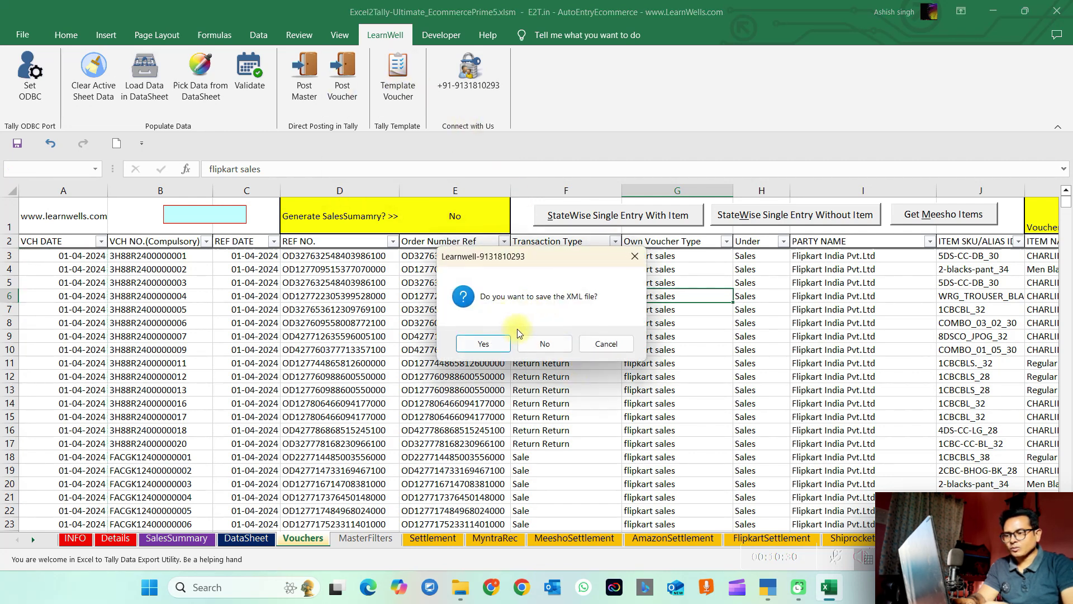
left_click(484, 345)
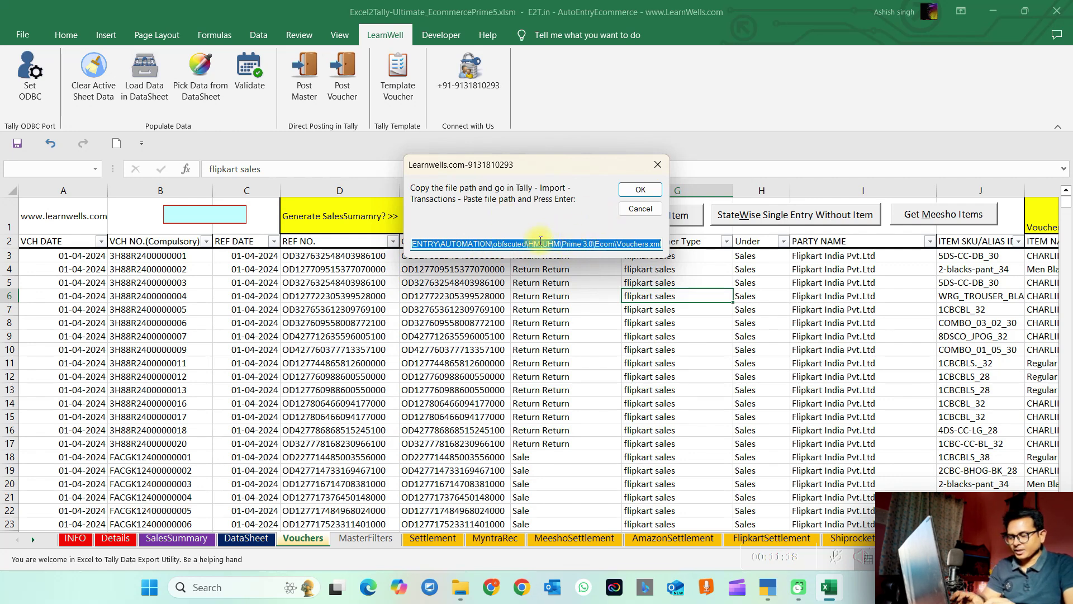
- Copy the full Vouchers.xml file path from the confirmation message
key("ctrl+c")
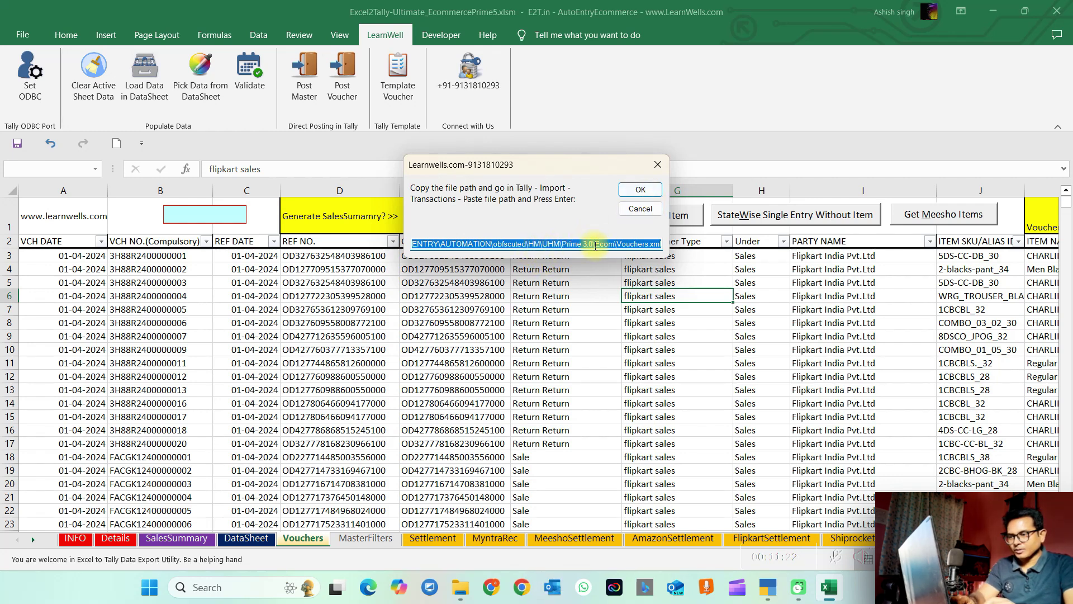
left_click_drag(587, 244, 621, 243)
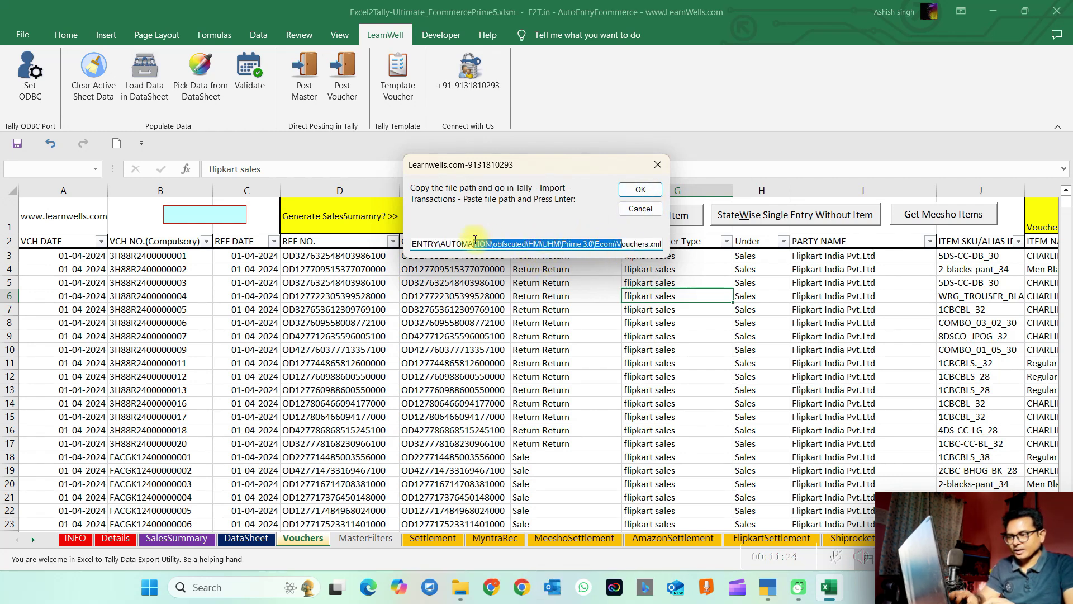
left_click(450, 244)
key("ctrl+a")
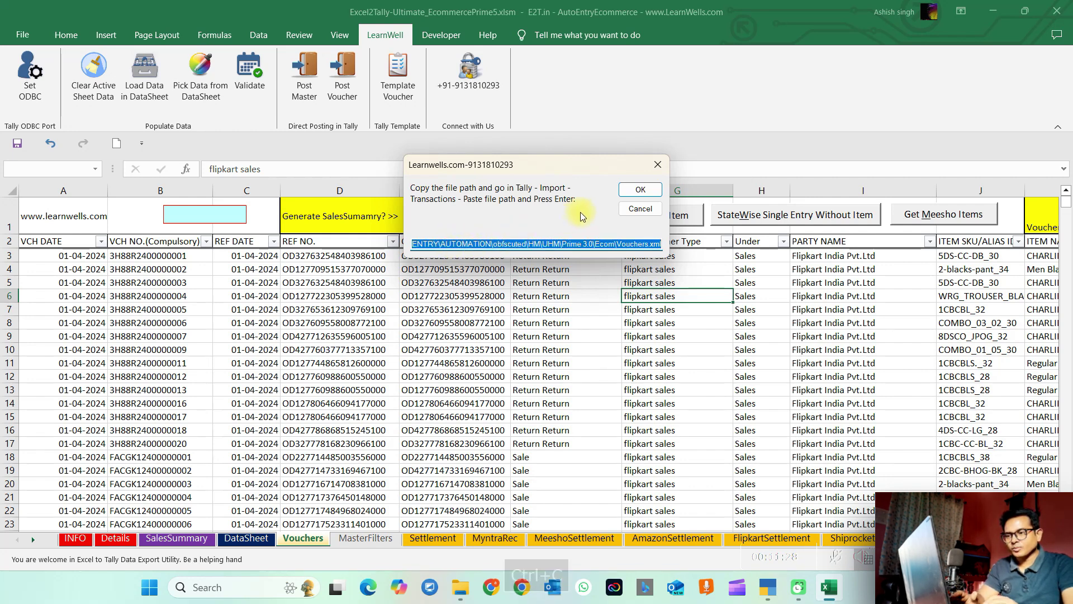
left_click(637, 192)
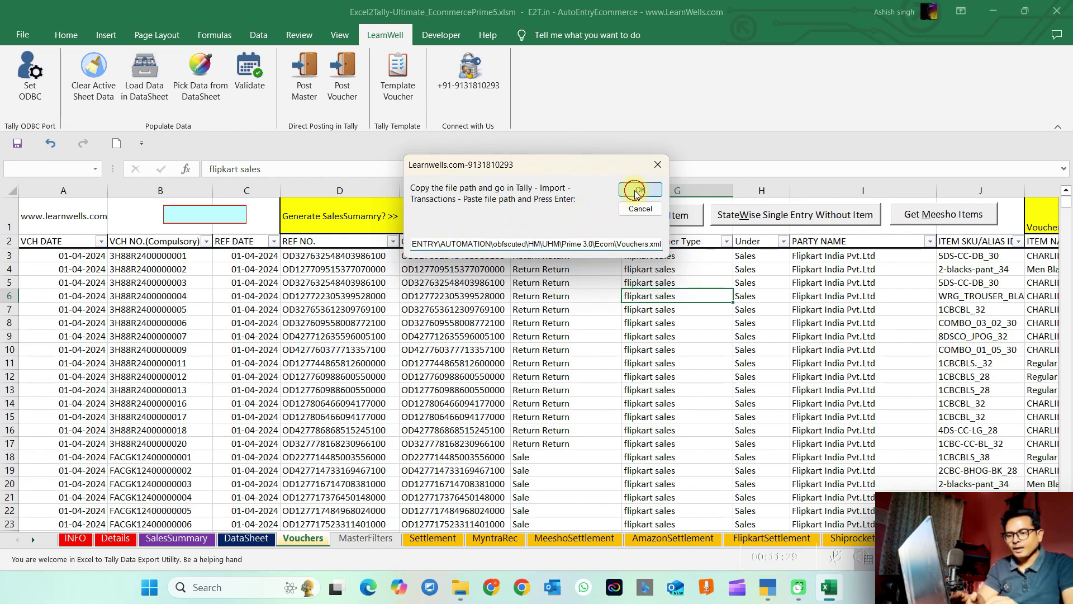
left_click(769, 587)
- Exit Master Creation back to TallyPrime's Gateway of Tally
key("Escape")
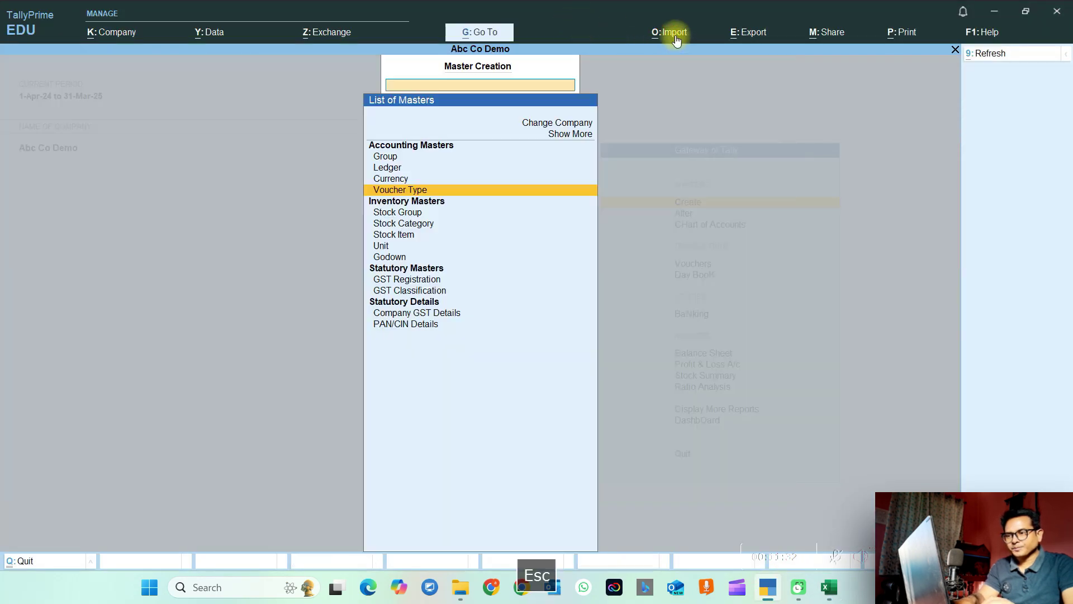
key("Escape")
left_click(677, 38)
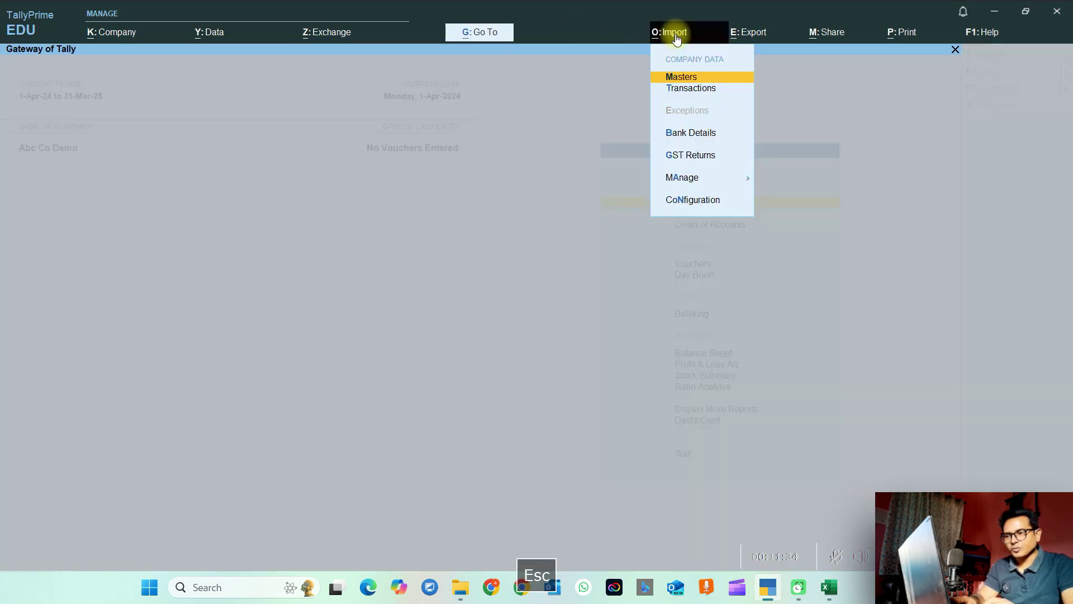
key("Escape")
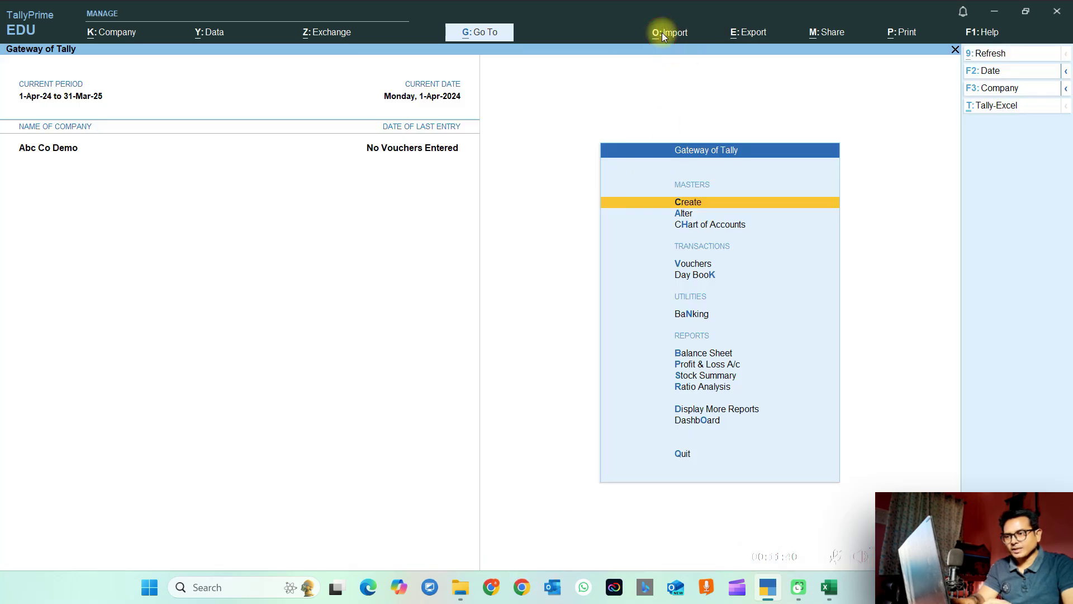
- Set up an XML transaction import with the Vouchers.xml path, then cancel it and return to Excel
left_click(663, 34)
left_click(681, 89)
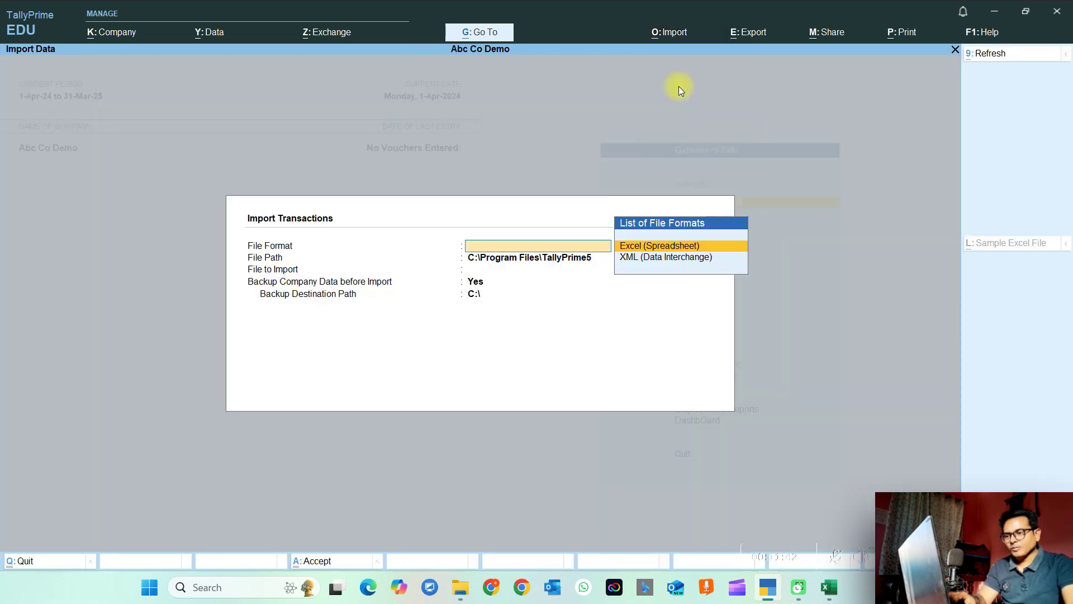
key("Down")
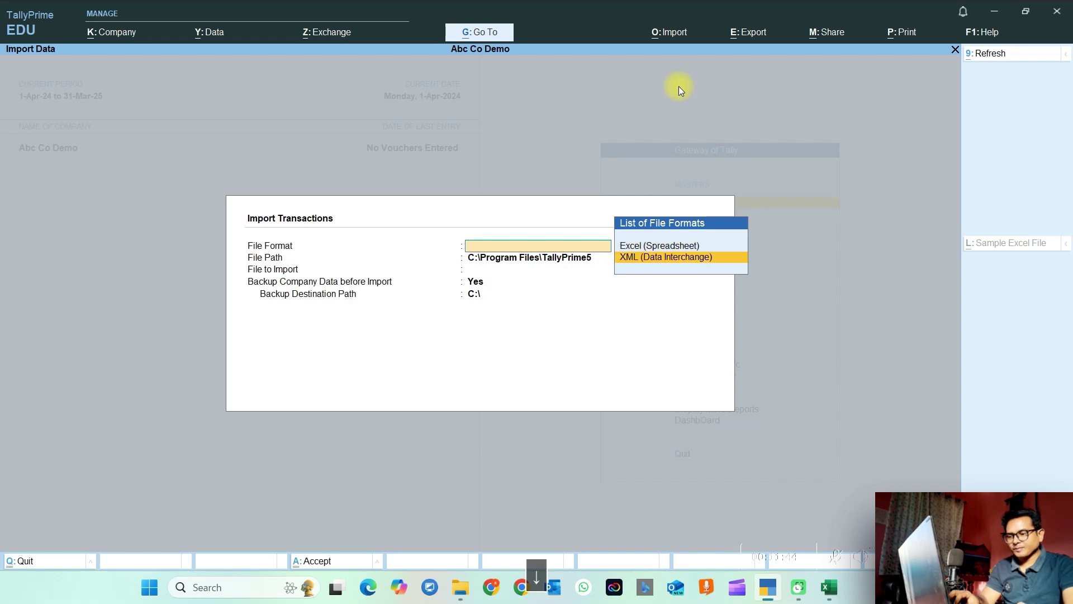
key("Return")
key("ctrl+v")
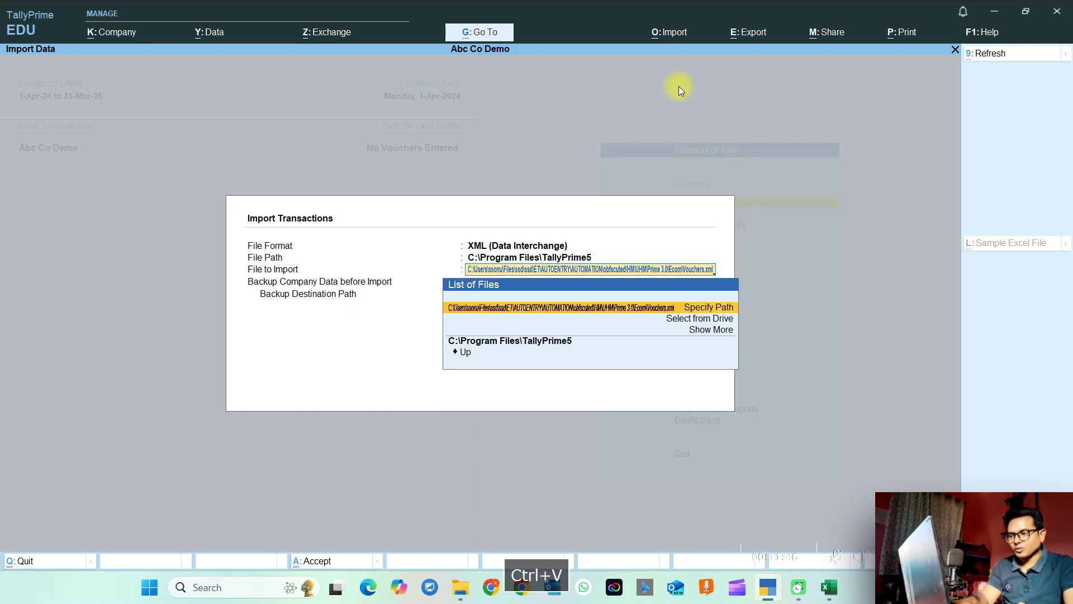
key("Return")
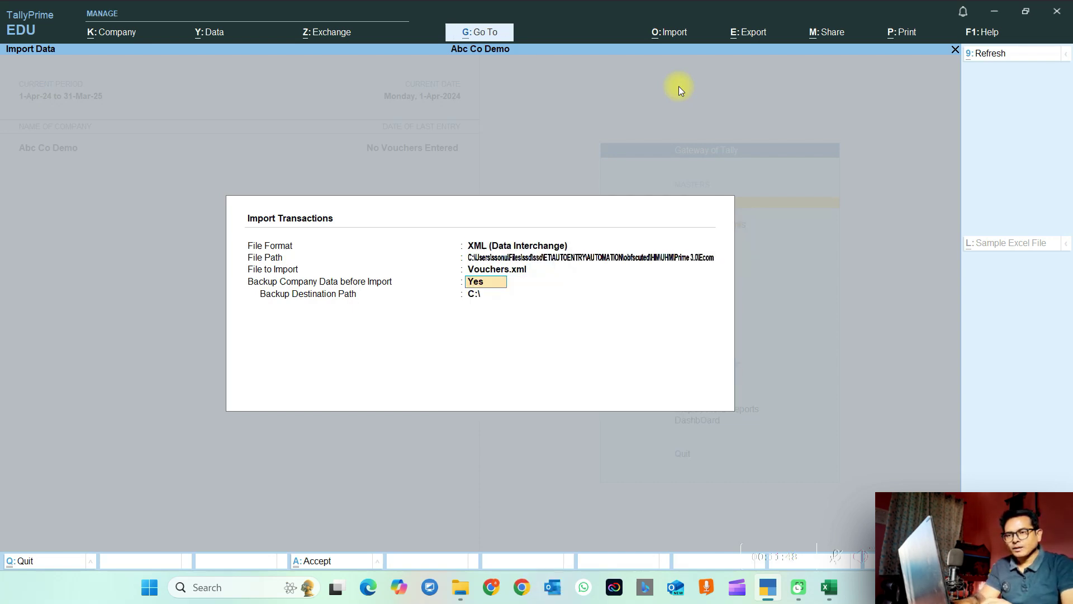
key("Escape")
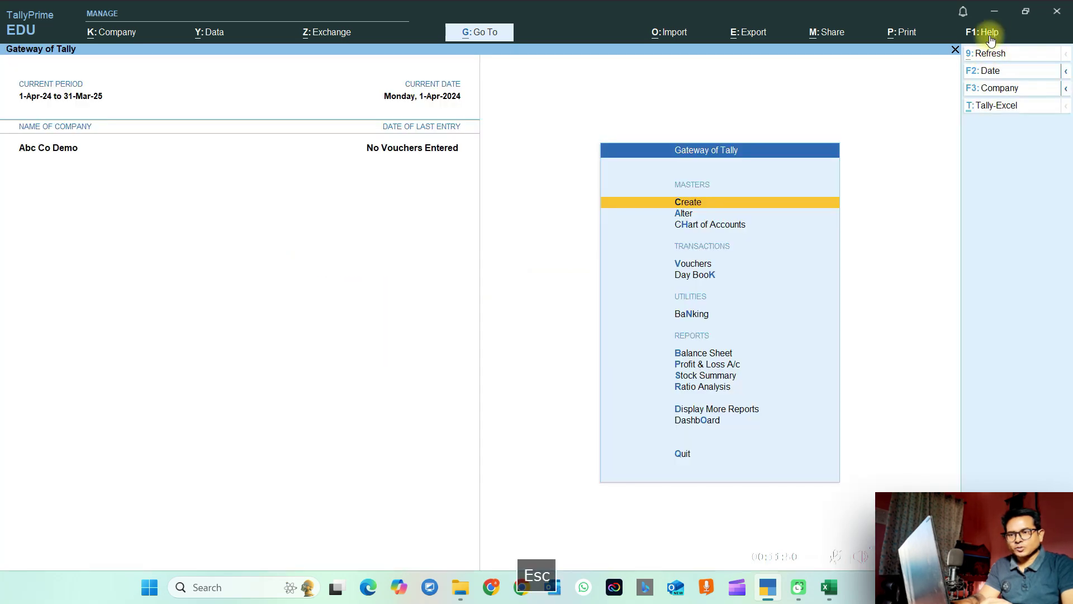
left_click(996, 13)
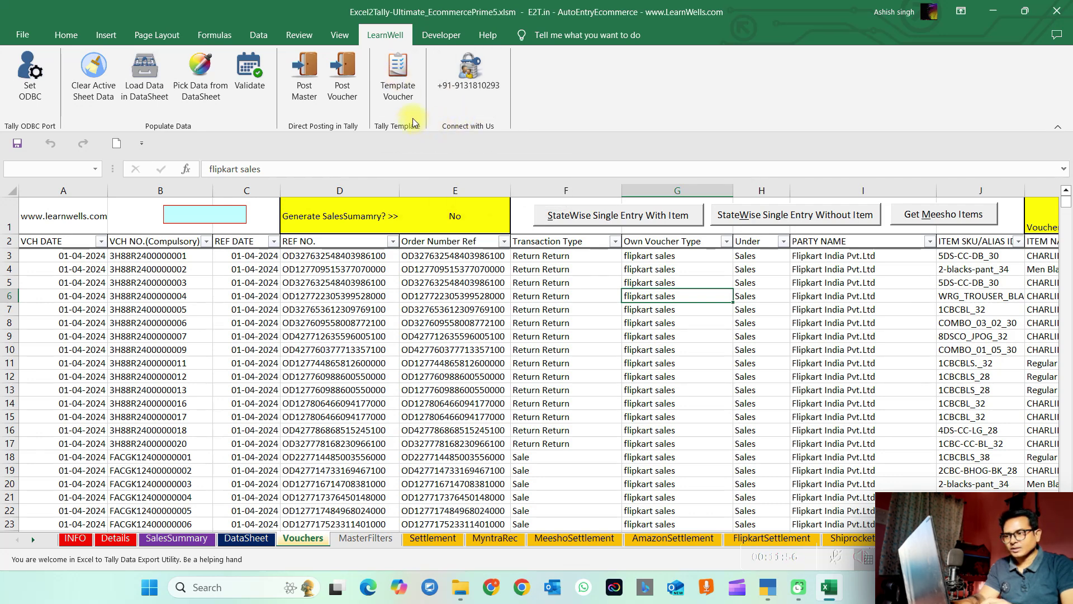
- Generate the LearnWell voucher template and view it in the Ecom folder beside Vouchers.xml
left_click(403, 81)
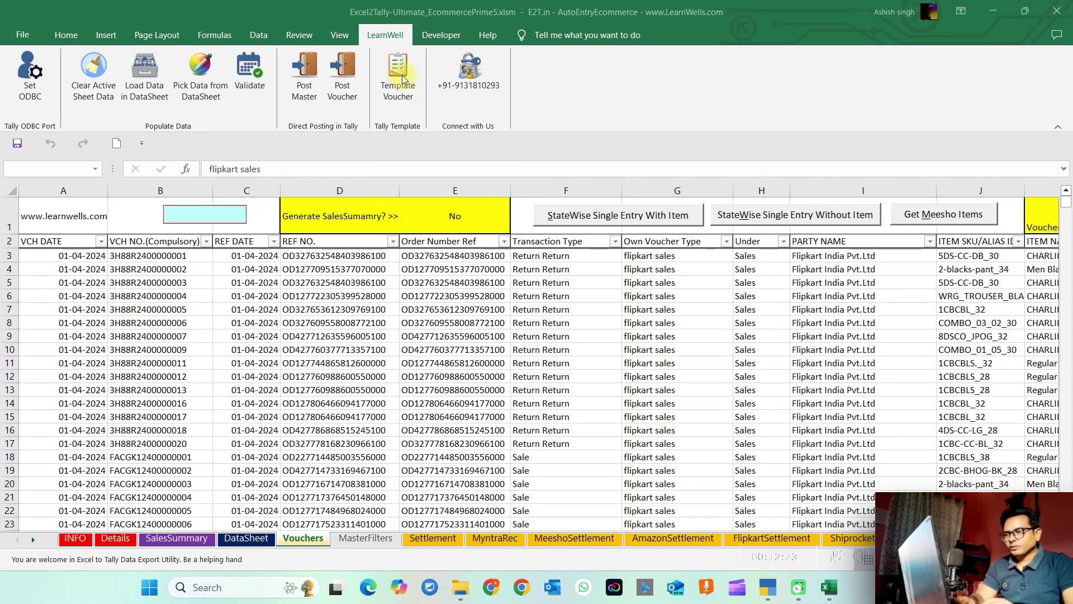
left_click(401, 78)
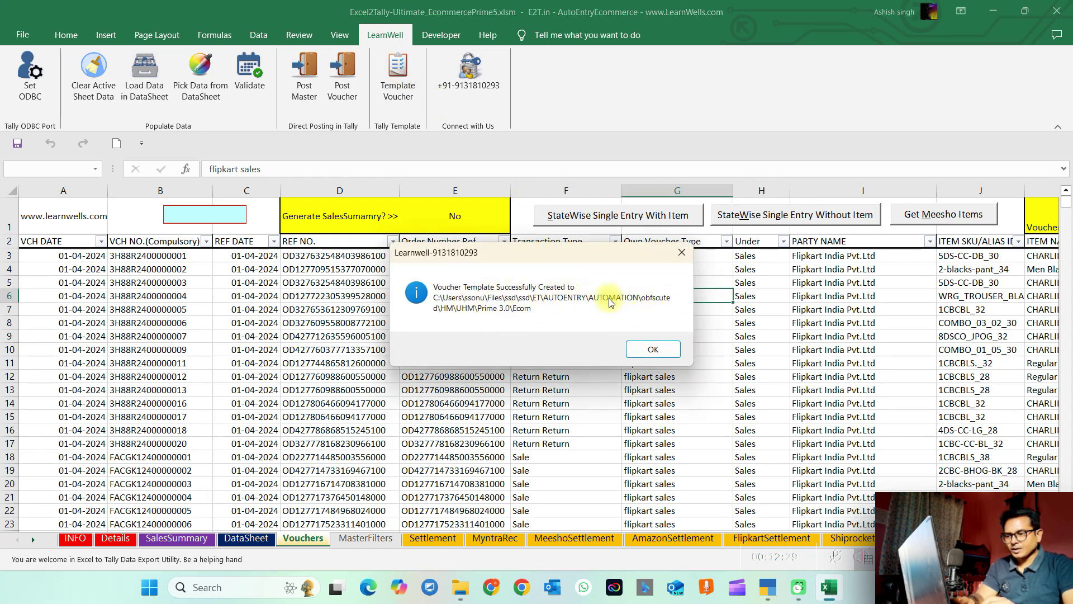
left_click(653, 349)
left_click(464, 588)
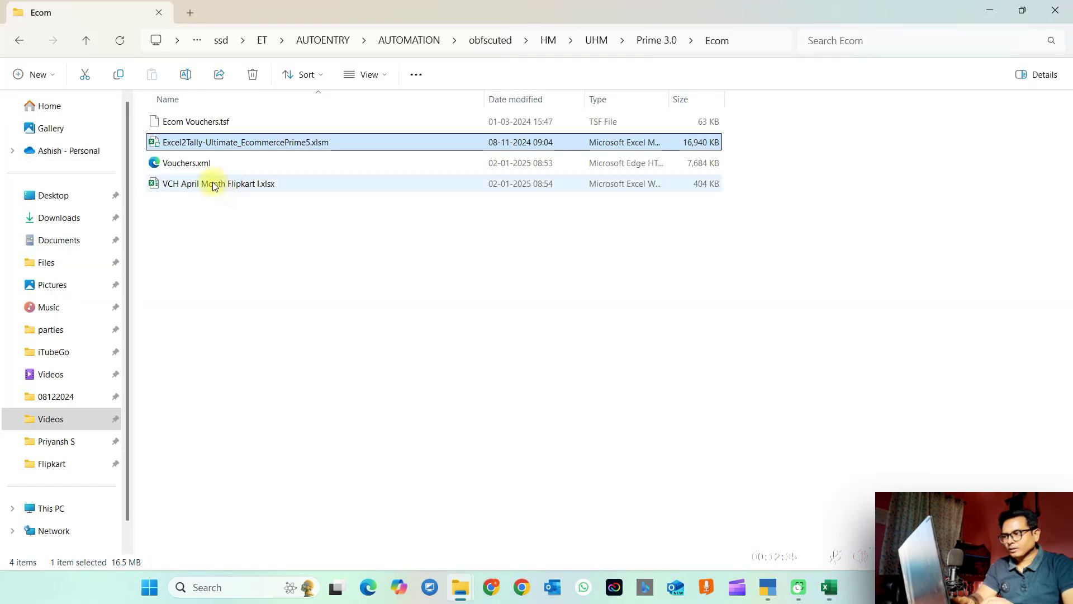
- Copy the Ecom Vouchers.tsf file from the Ecom folder
left_click(213, 182)
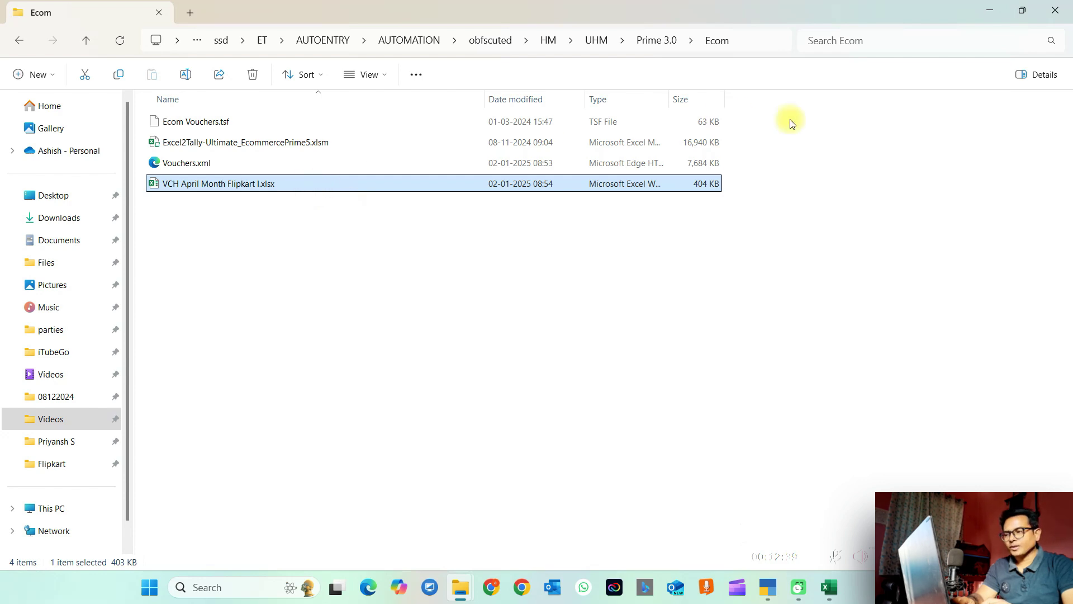
left_click(253, 124)
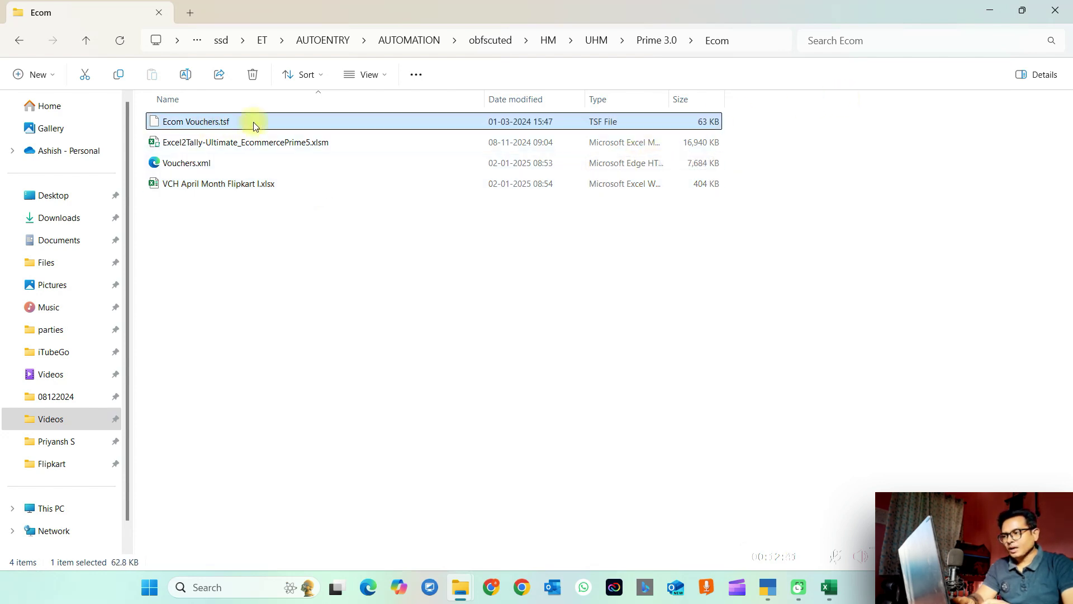
left_click(188, 124)
right_click(203, 127)
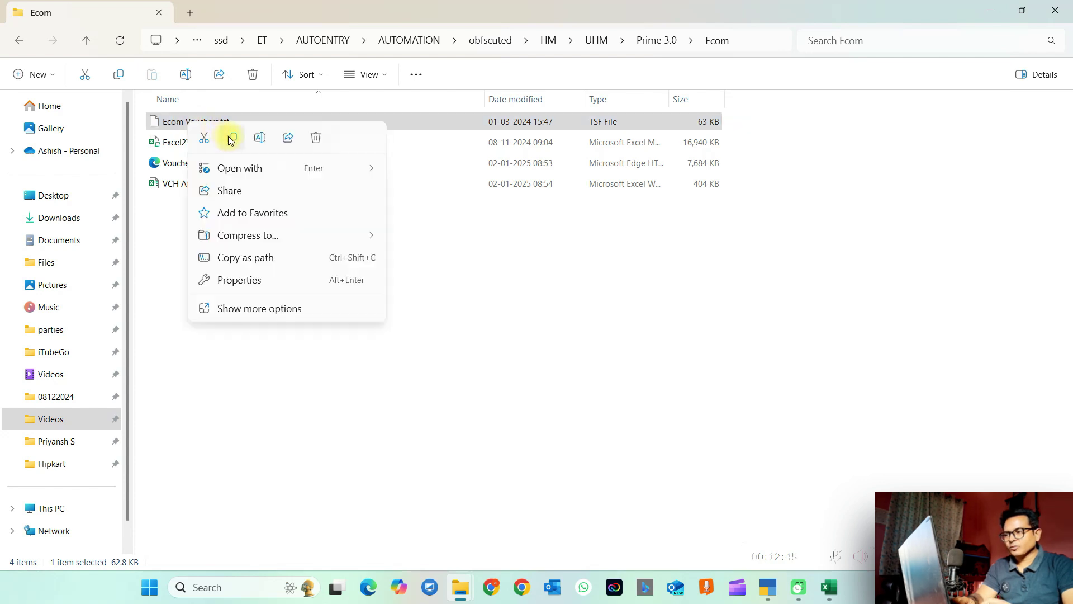
left_click(232, 139)
- Minimise File Explorer and bring up TallyPrime's Import options
left_click(988, 10)
left_click(788, 34)
left_click(680, 34)
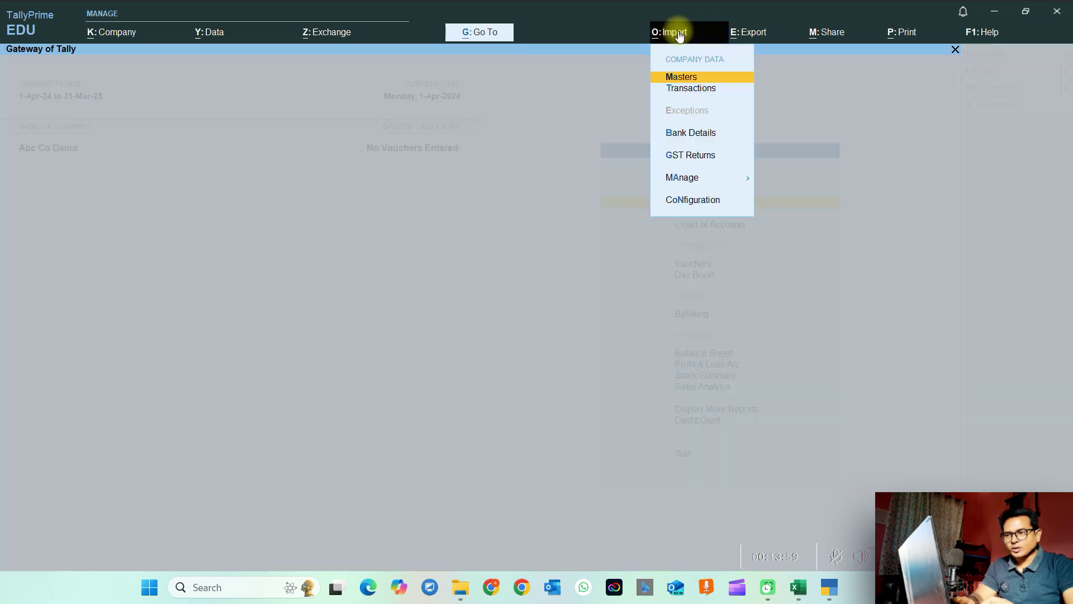
- Start a transaction import in TallyPrime with Excel as the file format
left_click(693, 90)
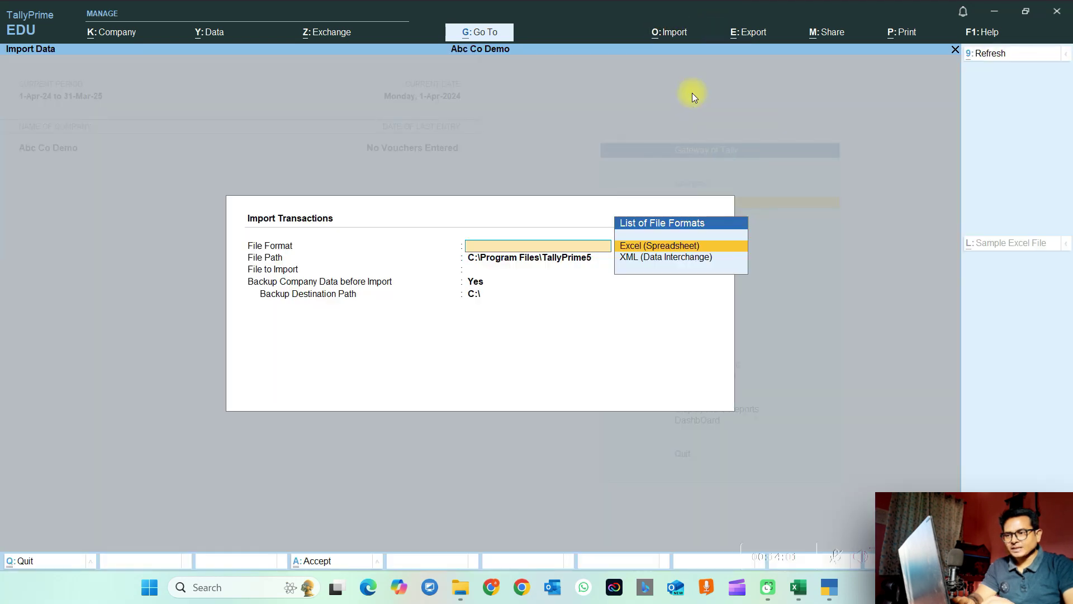
key("Down")
key("Up")
key("Return")
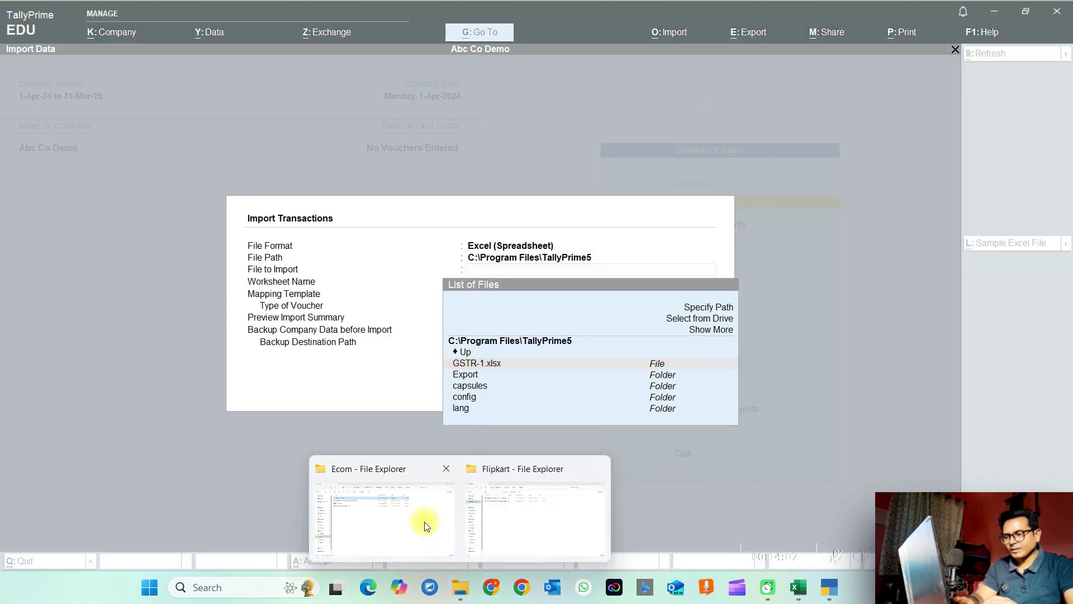
- Set the file path to the Ecom folder and pick VCH April Month Flipkart I.xlsx
mouse_move(460, 587)
left_click(423, 522)
left_click(767, 37)
key("ctrl+c")
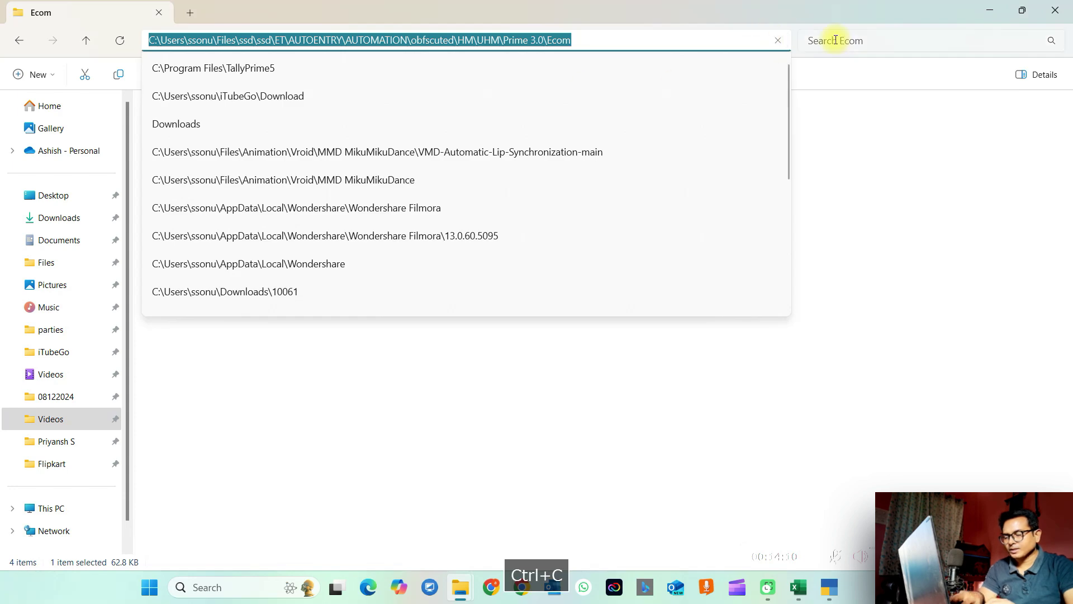
left_click(985, 7)
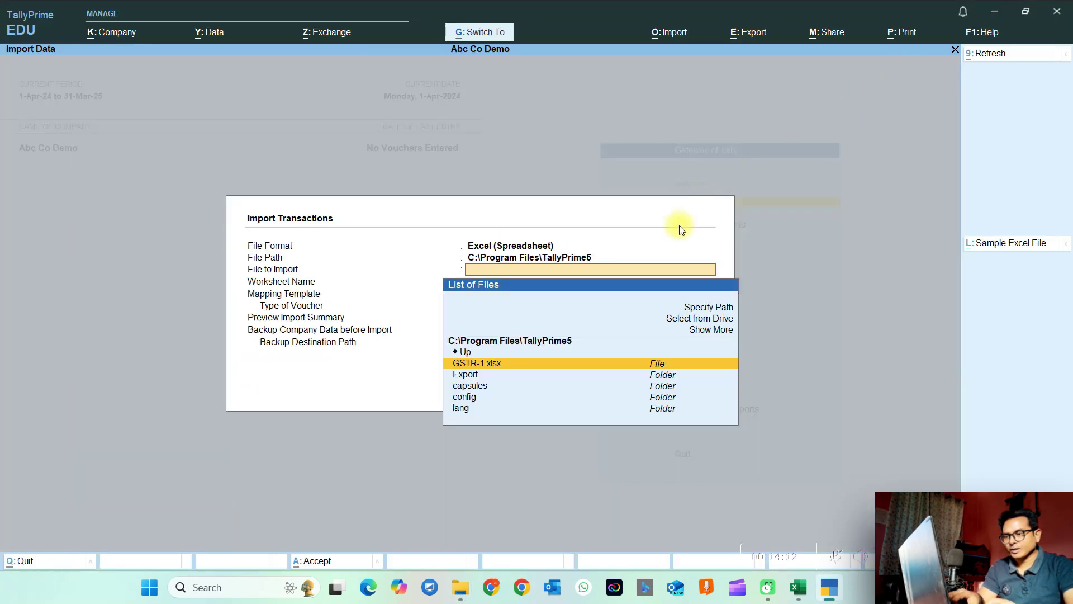
key("ctrl+v")
key("Return")
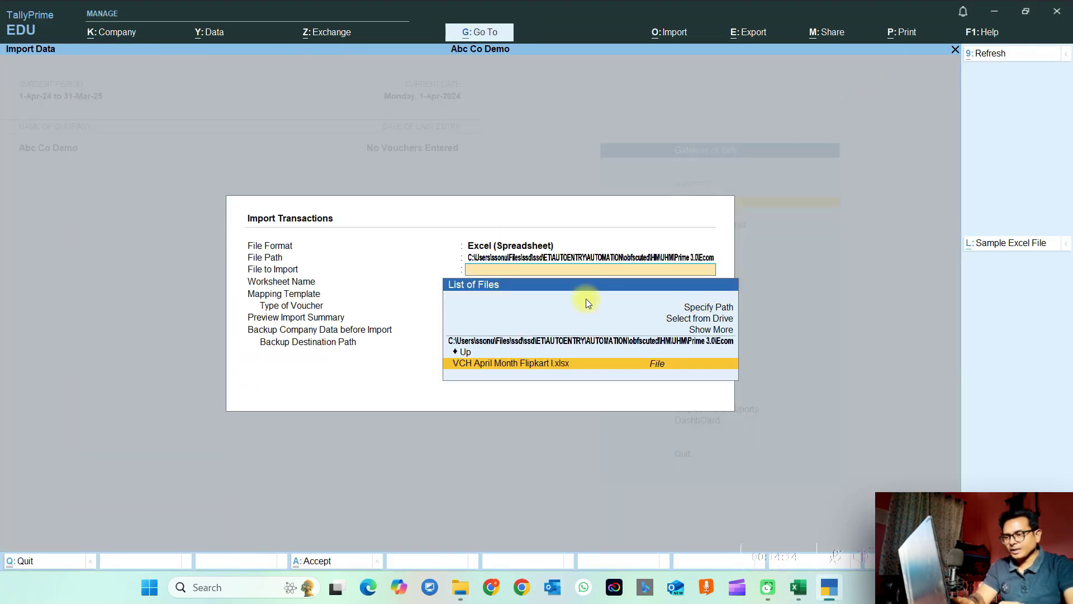
left_click(494, 370)
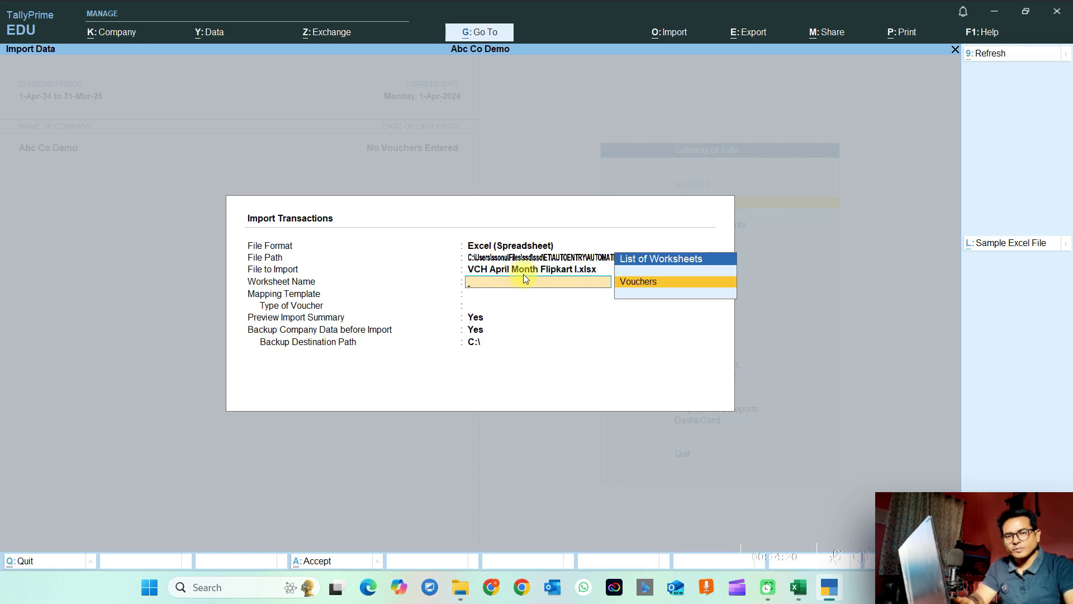
- Use the Vouchers sheet with the Ecom Vouchers template, backup No, and generate the summary
key("Return")
key("Down")
key("Down")
key("Return")
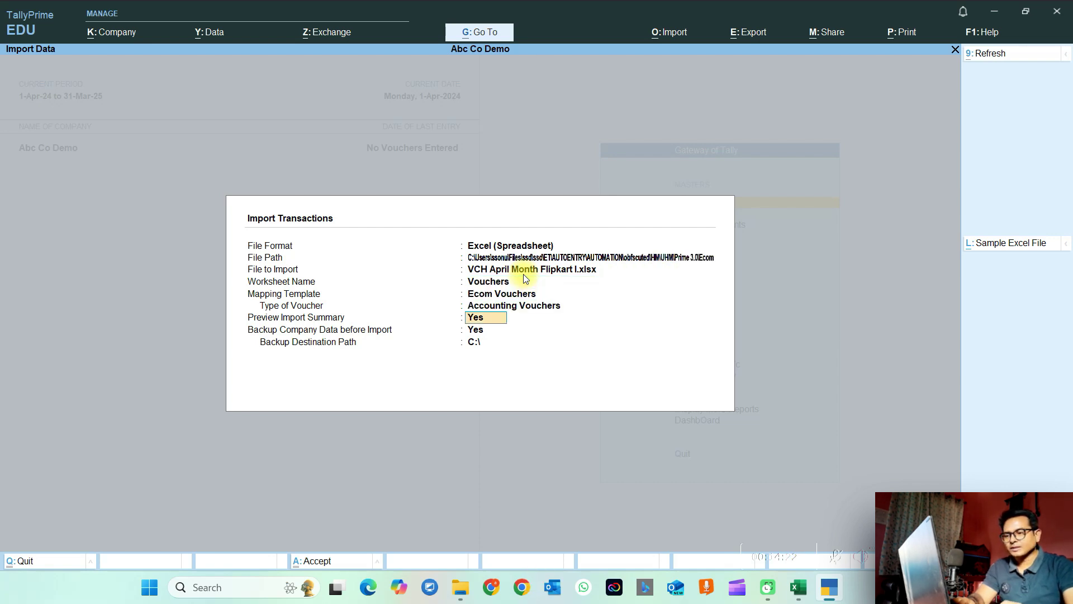
key("Return")
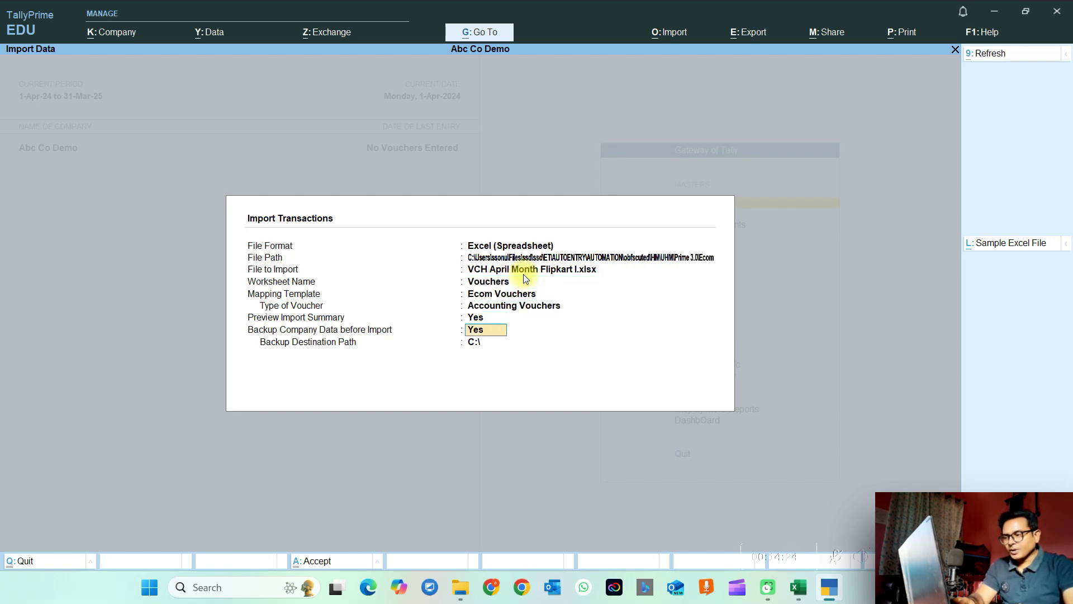
type("n")
key("Return")
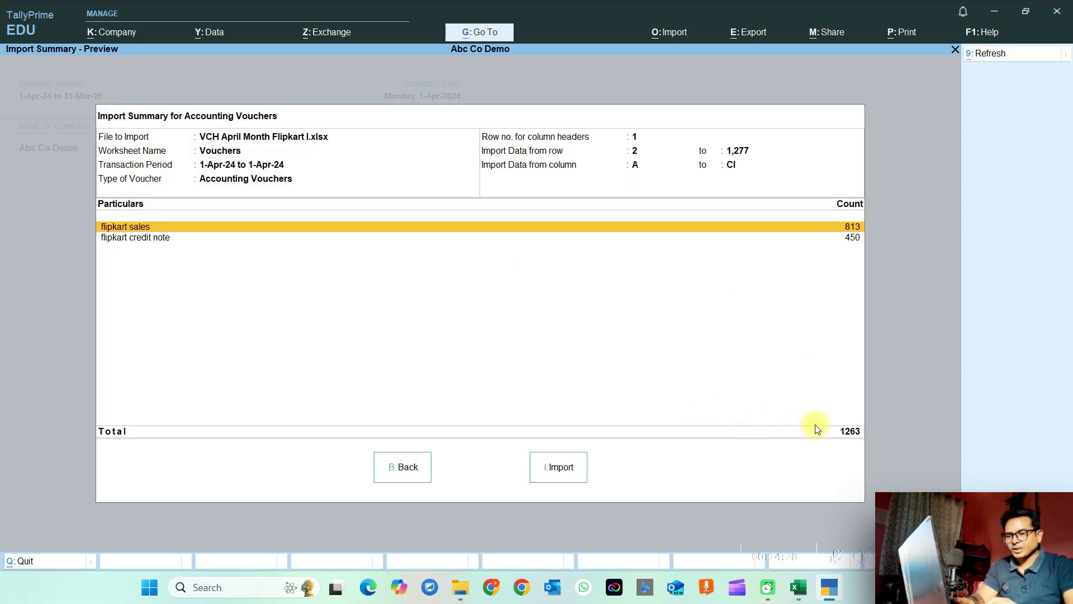
- Import the 1263 vouchers (813 Flipkart sales, 450 credit notes) into Abc Co Demo
left_click(565, 467)
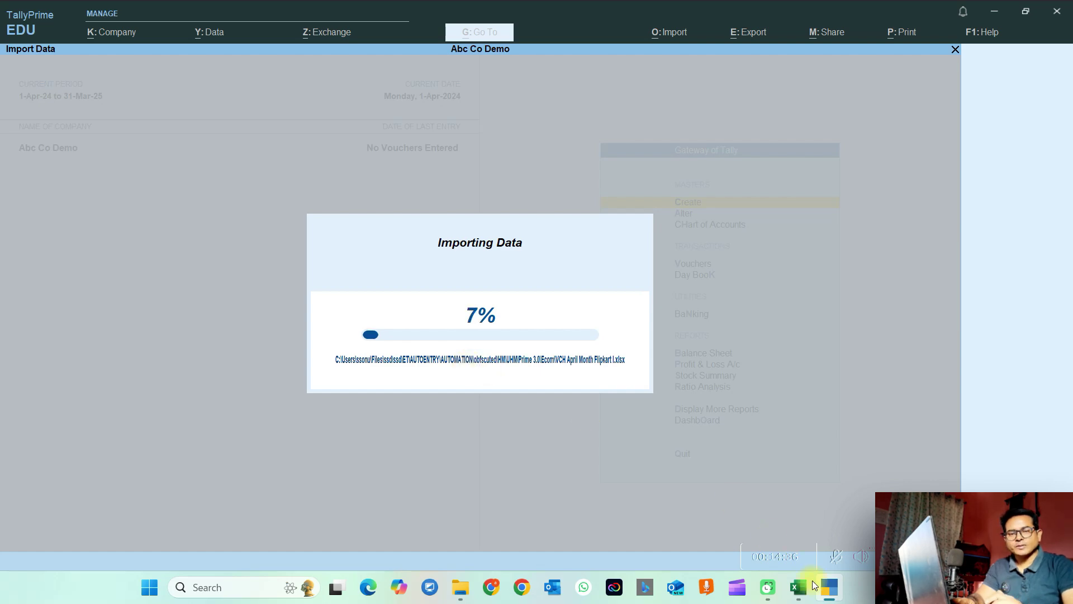
left_click(790, 530)
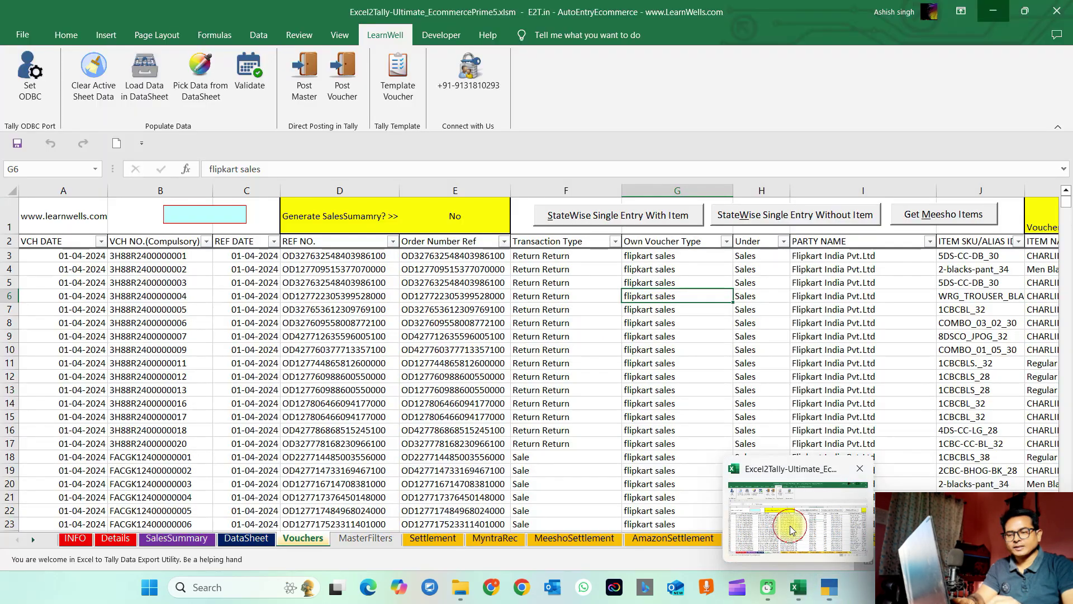
- Review the Vouchers sheet's transaction type, flipkart sales voucher type and reference dates
left_click(522, 324)
left_click(726, 295)
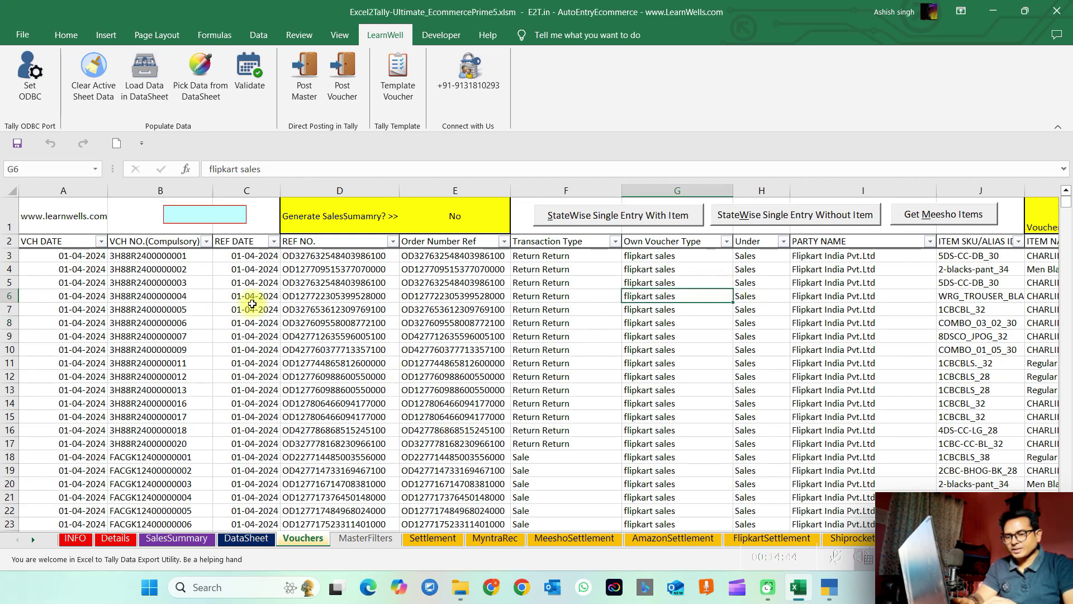
left_click(253, 336)
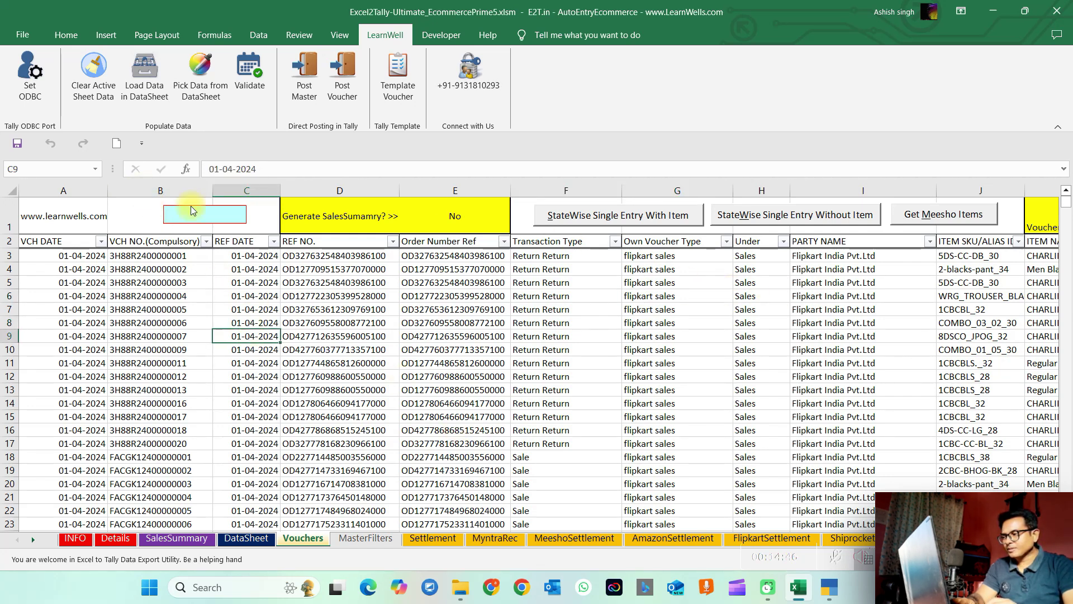
left_click(245, 523)
- Check the order IDs on DataSheet, then open the downloaded cash-back report file
left_click(237, 538)
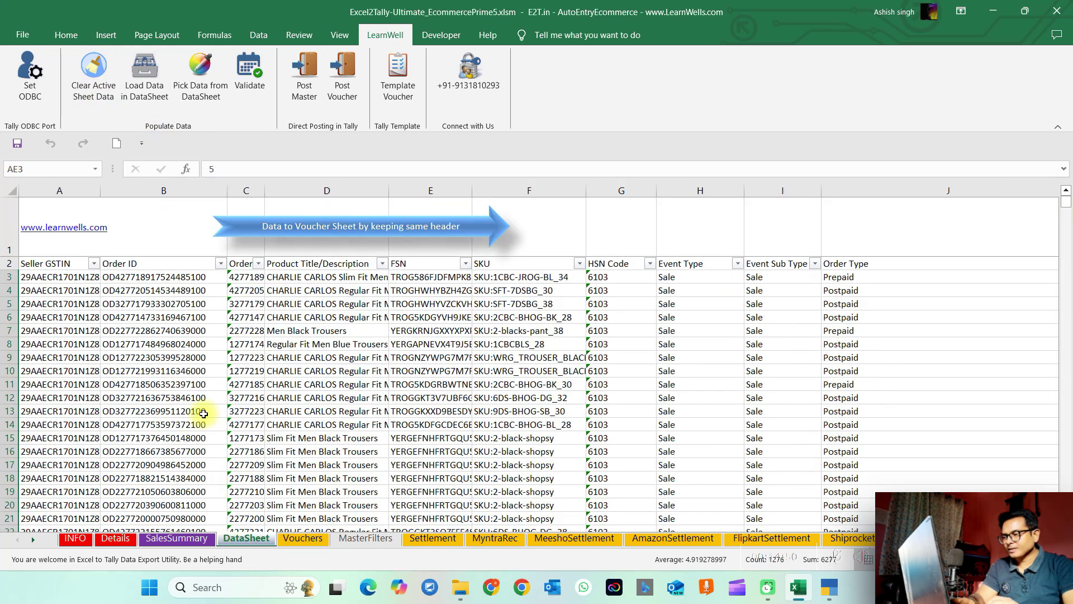
left_click(204, 412)
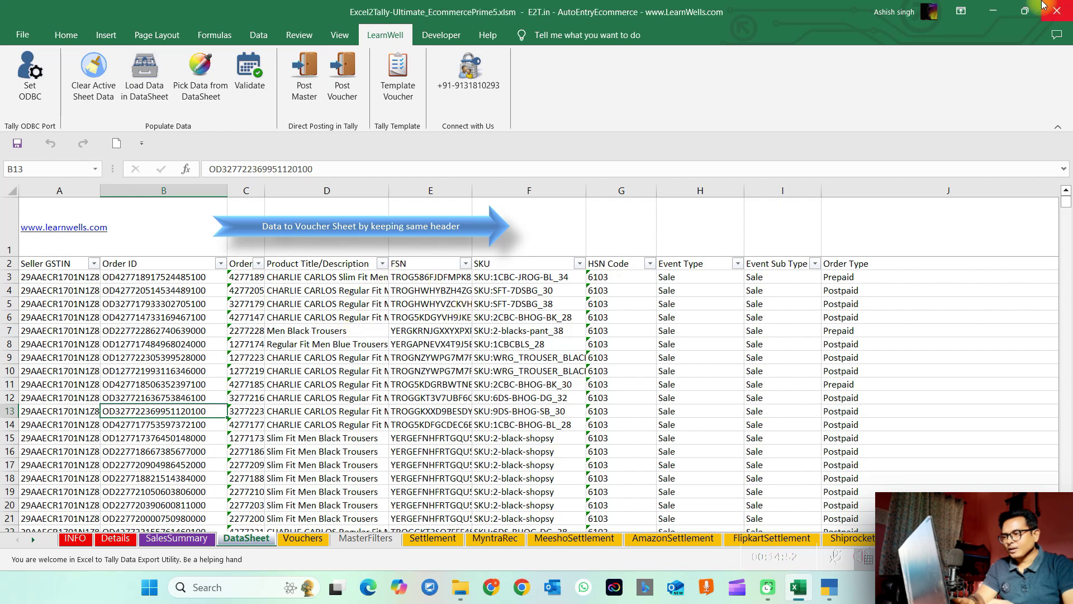
left_click(988, 11)
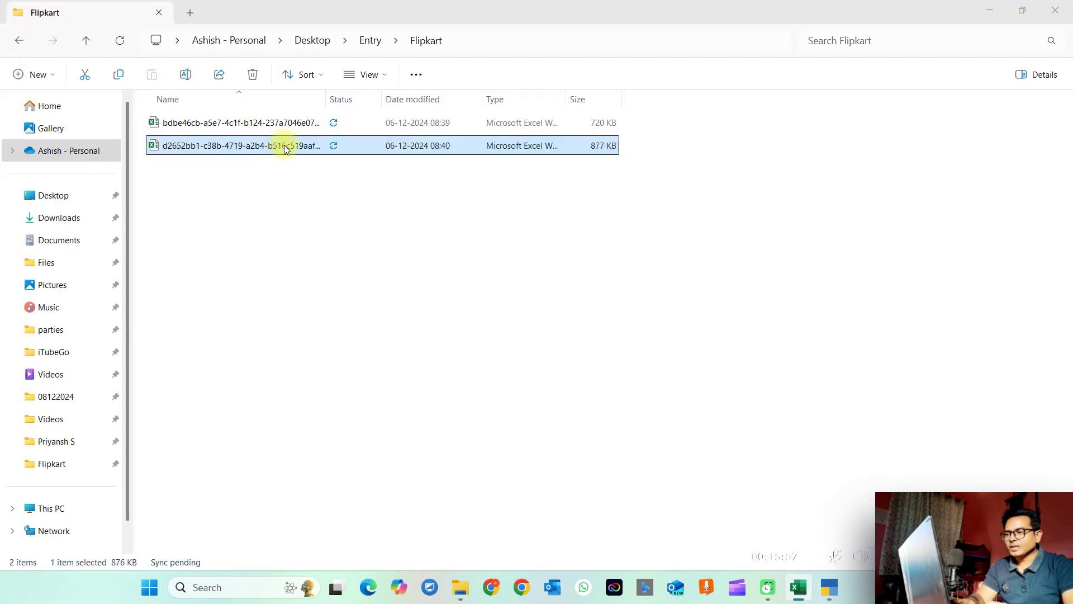
double_click(284, 146)
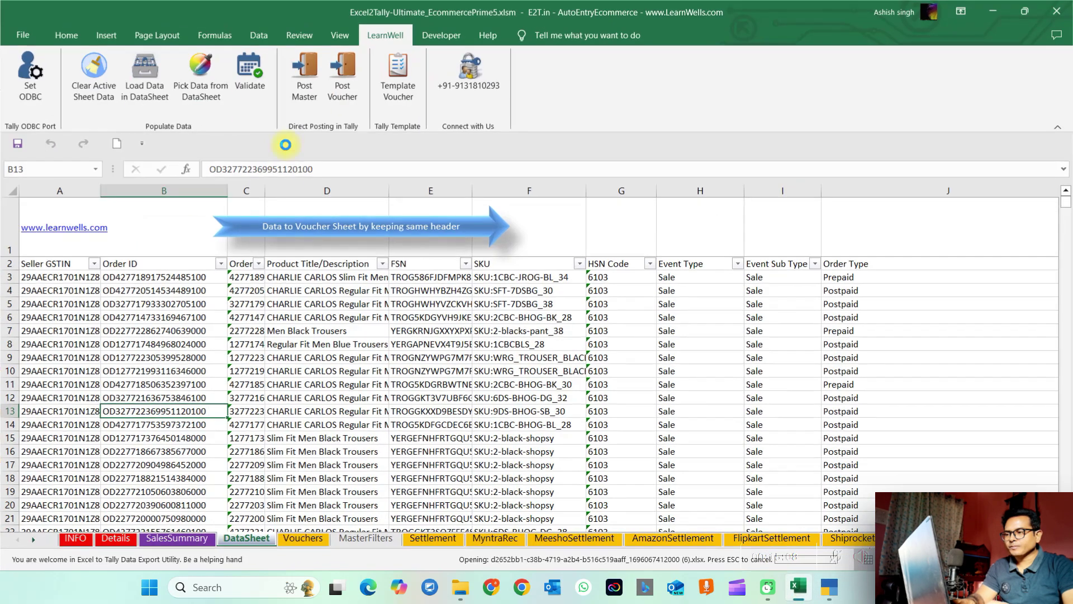
- Move the Cash Back Report sheet before Sales Report, review it, and save on closing
left_click(353, 340)
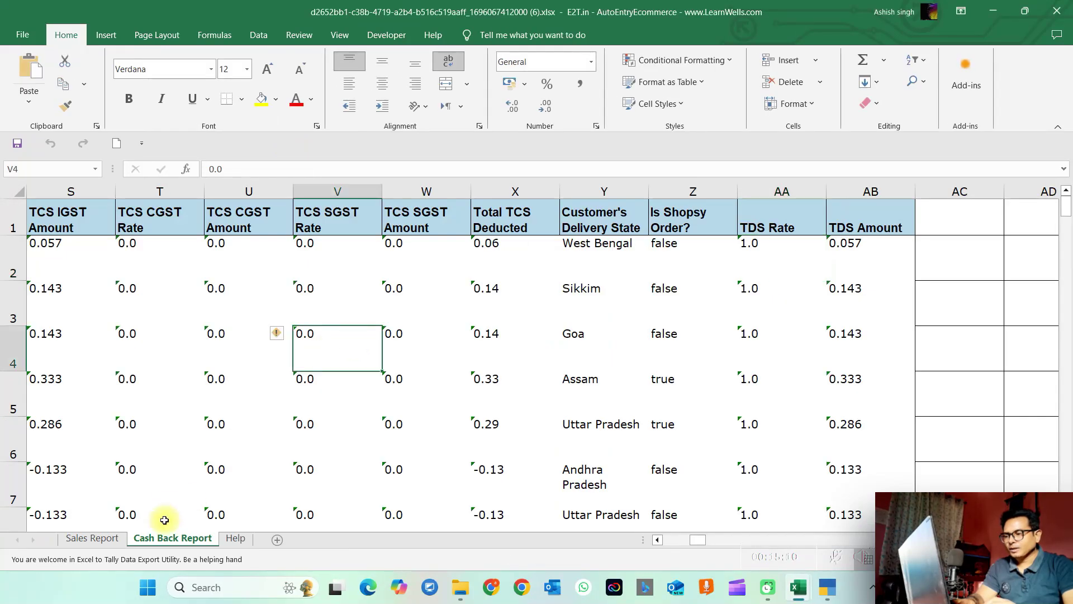
left_click_drag(72, 543, 88, 543)
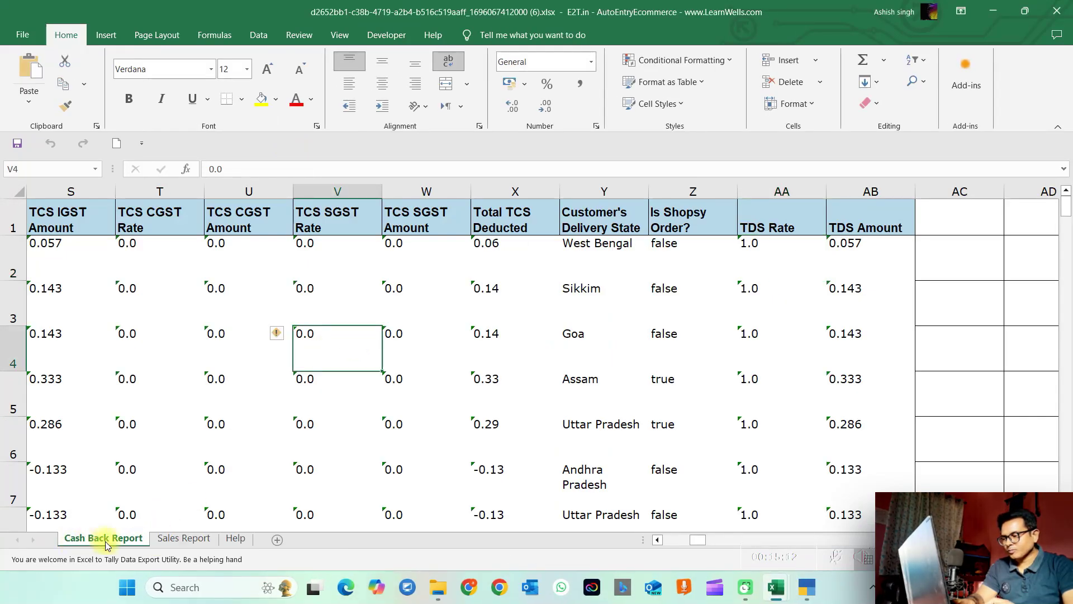
left_click(170, 539)
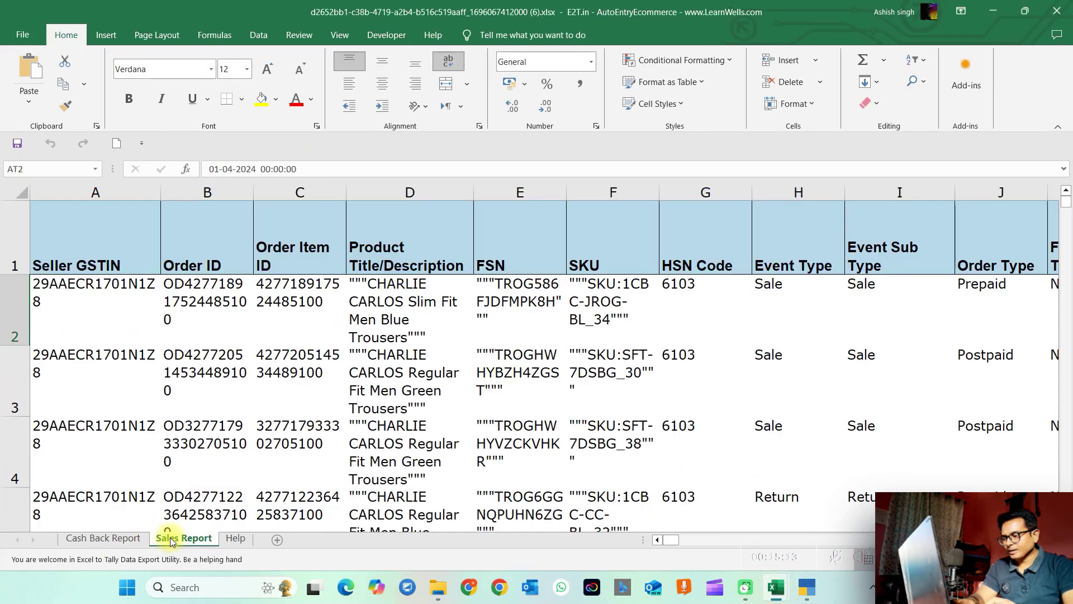
left_click(127, 539)
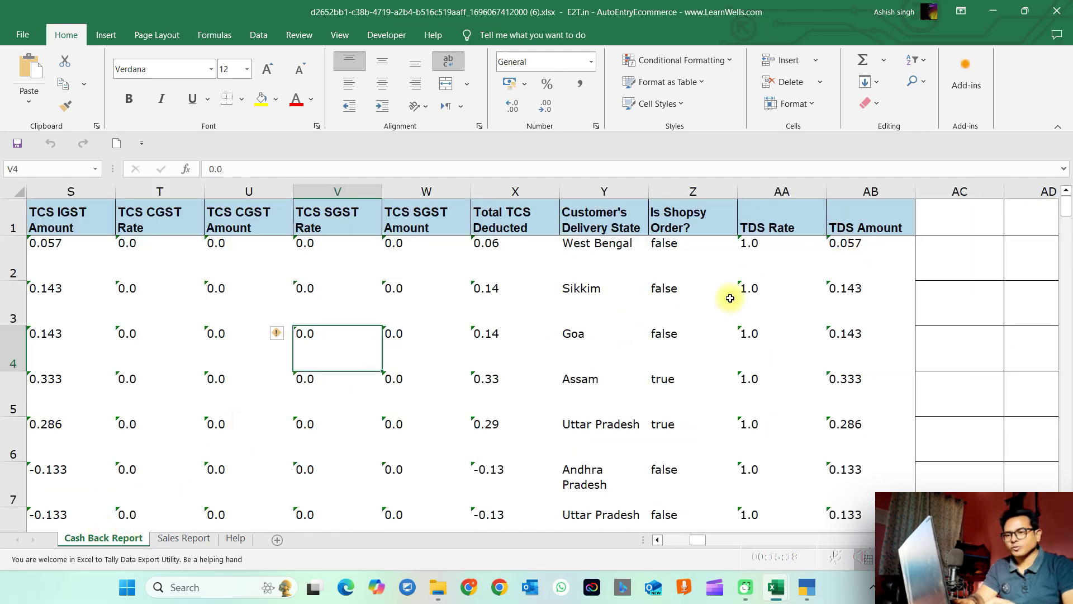
left_click(587, 362)
key("Left")
key("Left")
key("Left")
key("Left")
key("Left")
key("Left")
key("Left")
key("Left")
key("Left")
key("Left")
key("Left")
key("Left")
key("Left")
key("Left")
key("Left")
key("Left")
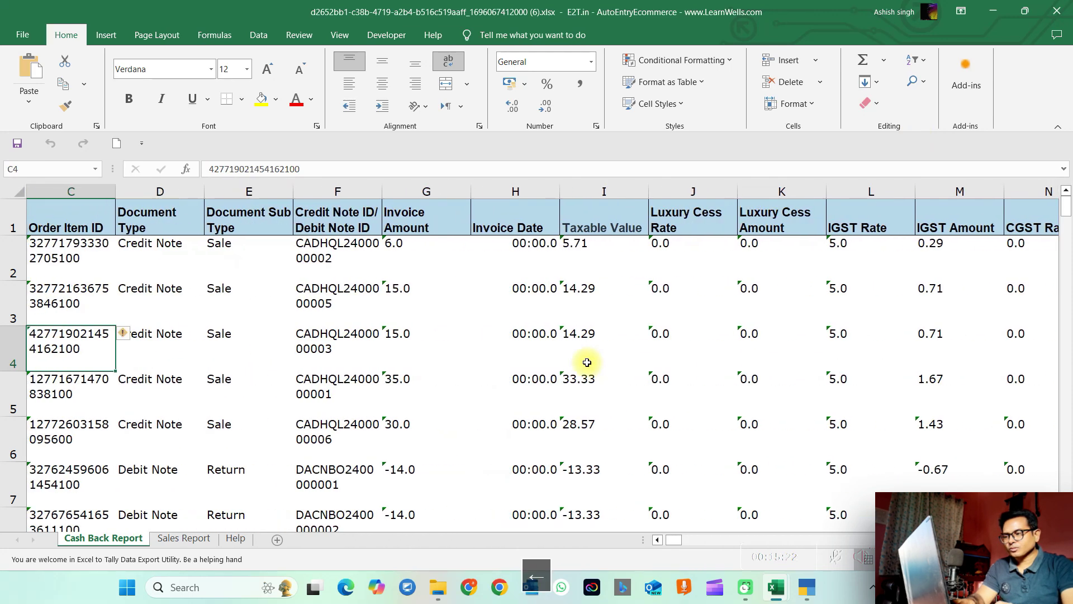
left_click(1069, 7)
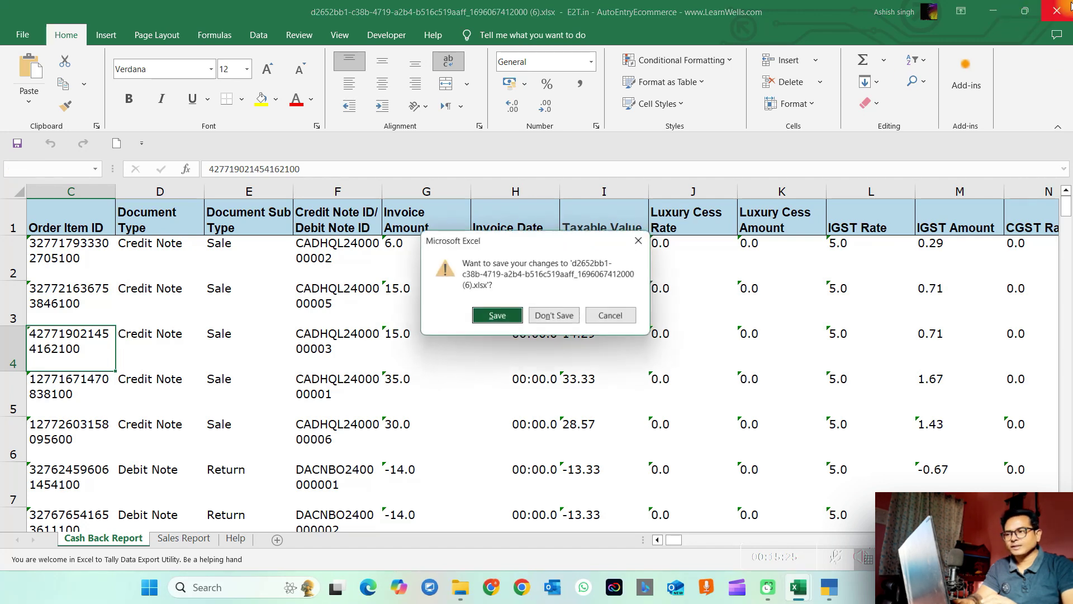
left_click(501, 308)
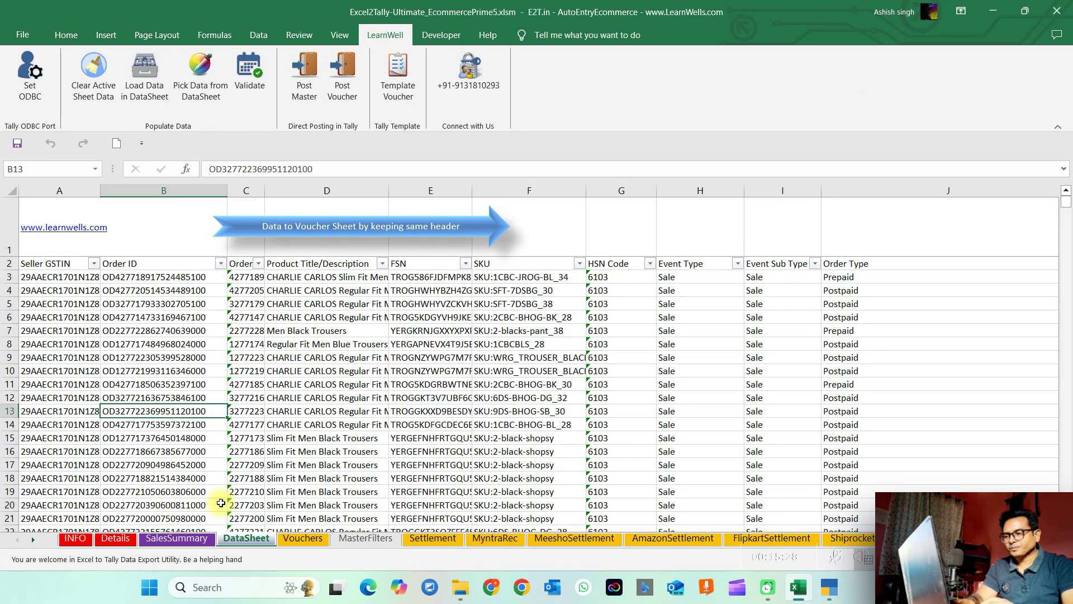
- Clear DataSheet and load the cash-back report into it, answering No to the prompt
left_click(100, 90)
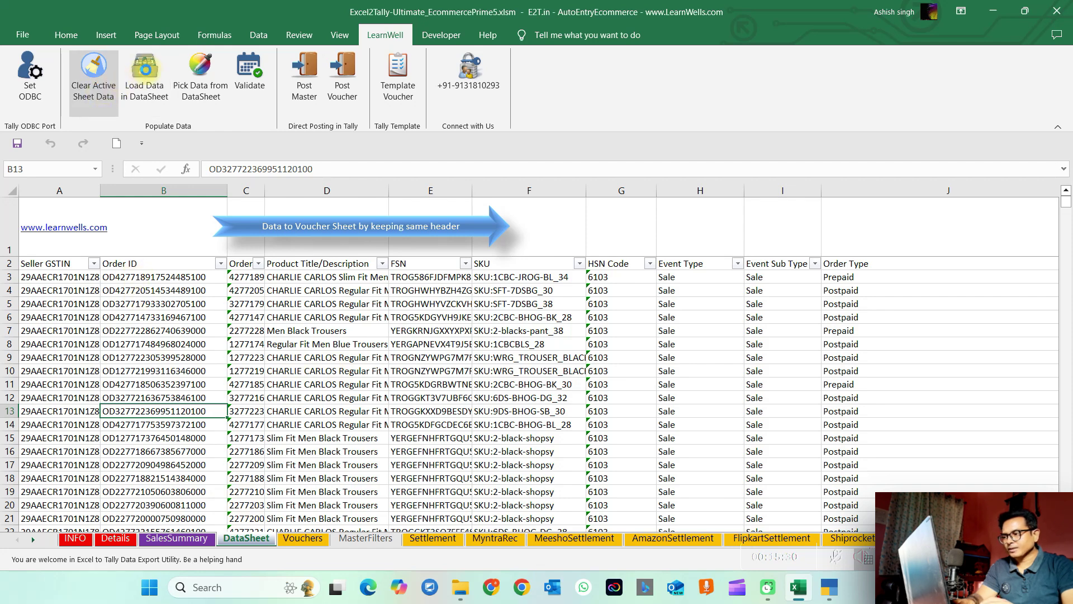
left_click(146, 71)
double_click(162, 135)
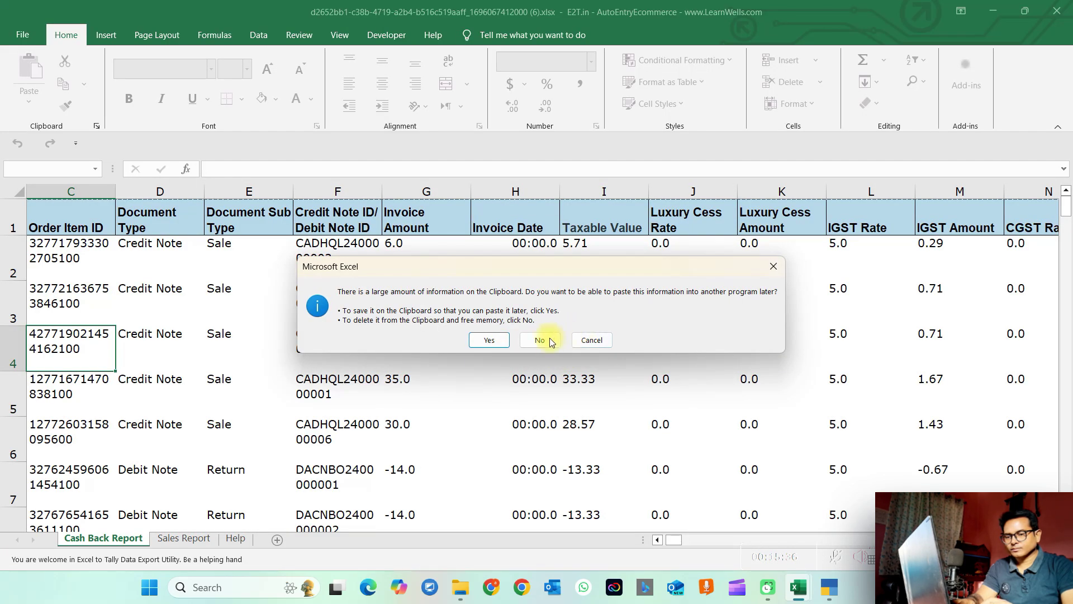
left_click(540, 339)
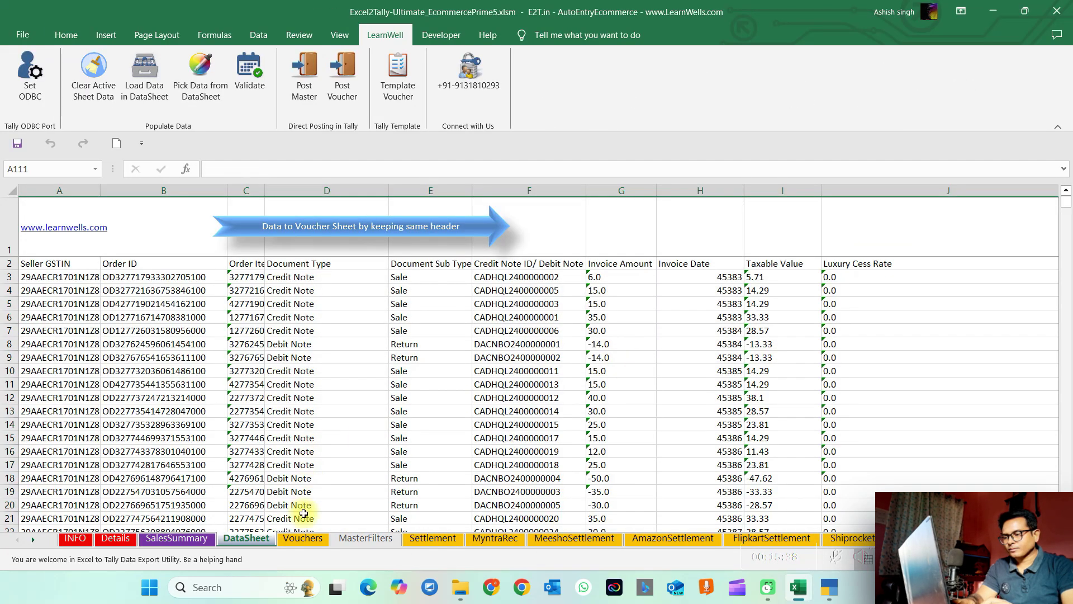
left_click(302, 538)
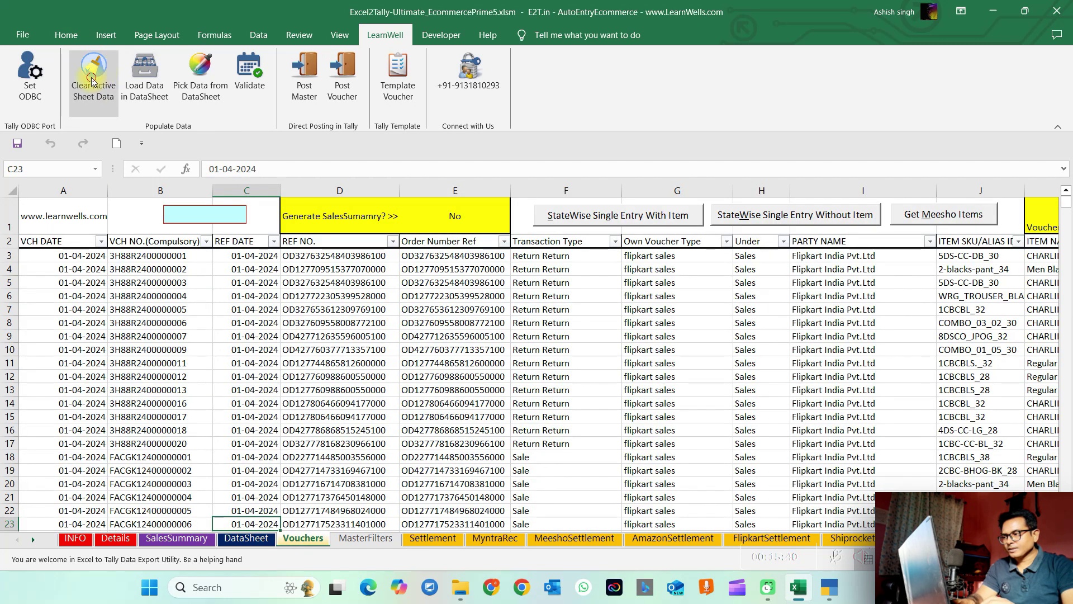
- Clear the Vouchers sheet and refill it from the DataSheet cash-back data
left_click(92, 81)
left_click(203, 87)
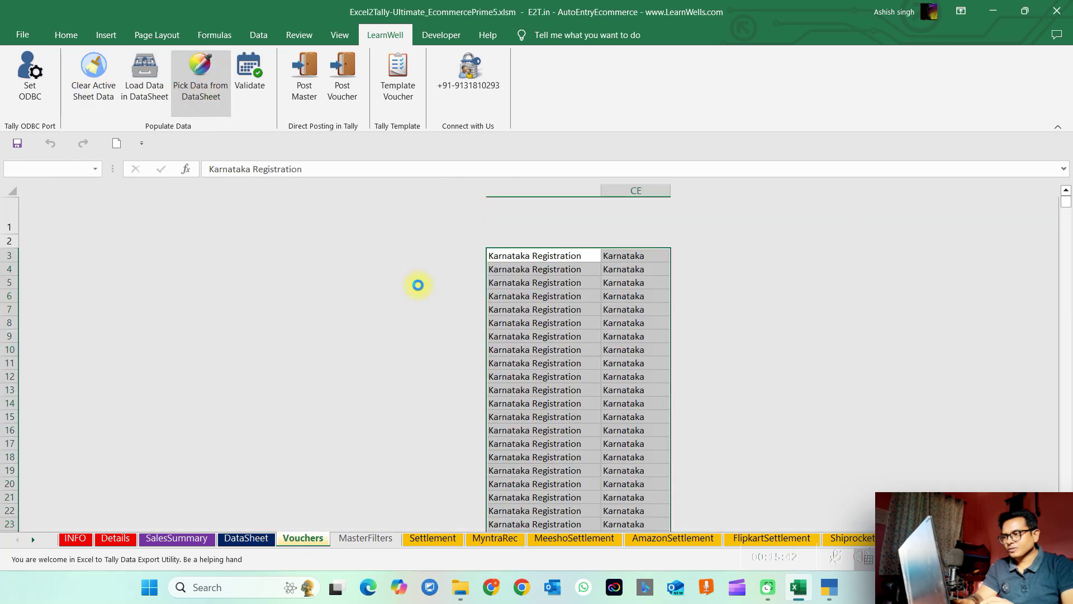
left_click(709, 420)
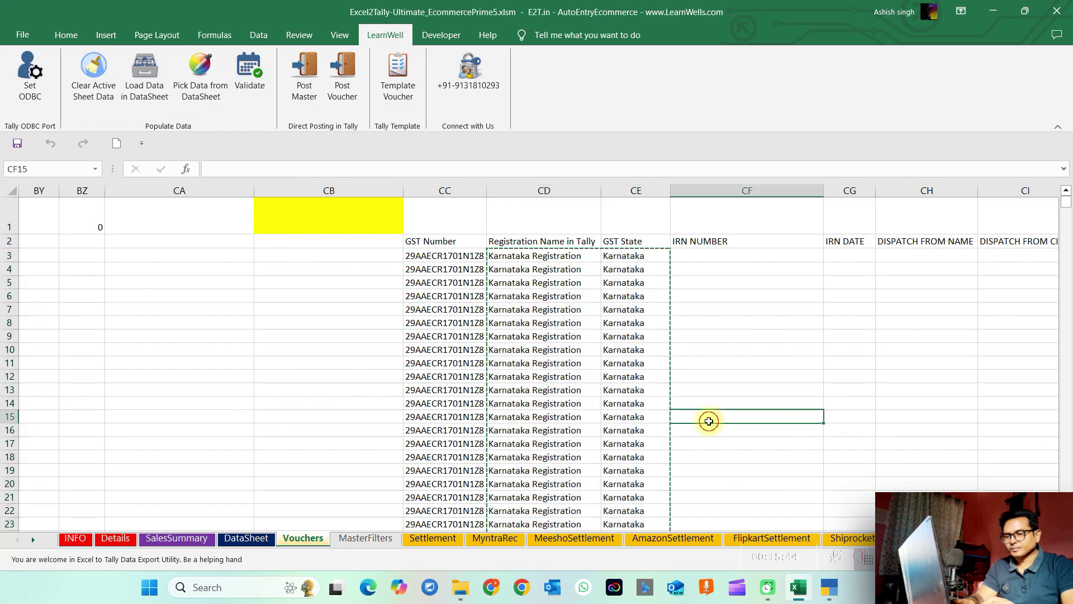
key("Left")
key("Left")
key("Left")
key("Left")
key("Left")
key("Left")
key("Left")
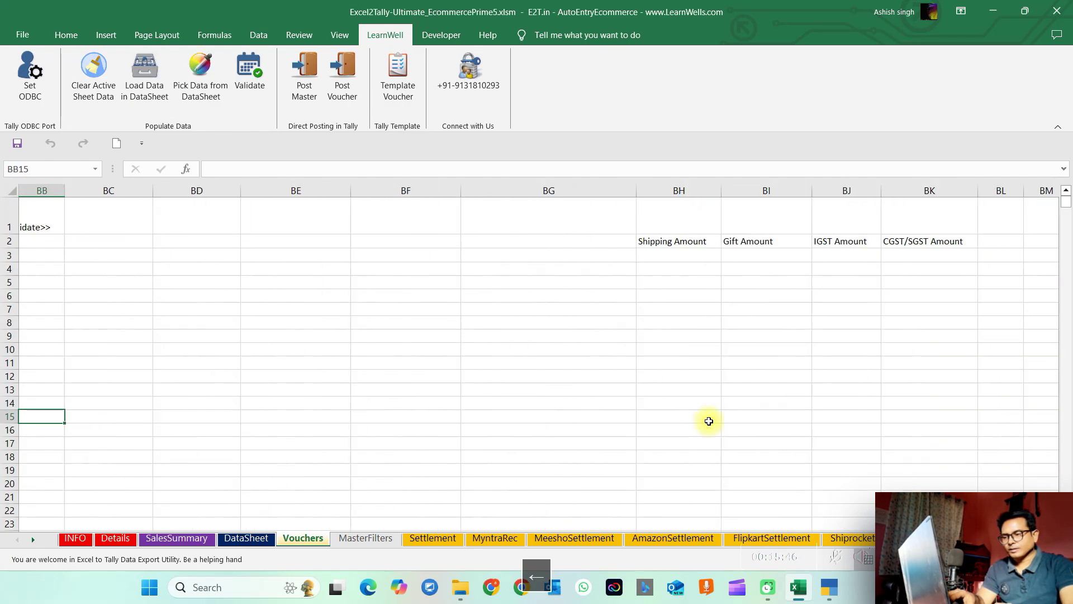
key("Left")
key("Left")
key("Left")
key("Left")
key("Left")
key("Left")
key("Left")
key("Left")
key("Left")
key("Left")
key("Left")
key("Left")
key("Left")
key("Left")
key("Left")
key("Left")
key("Left")
key("Left")
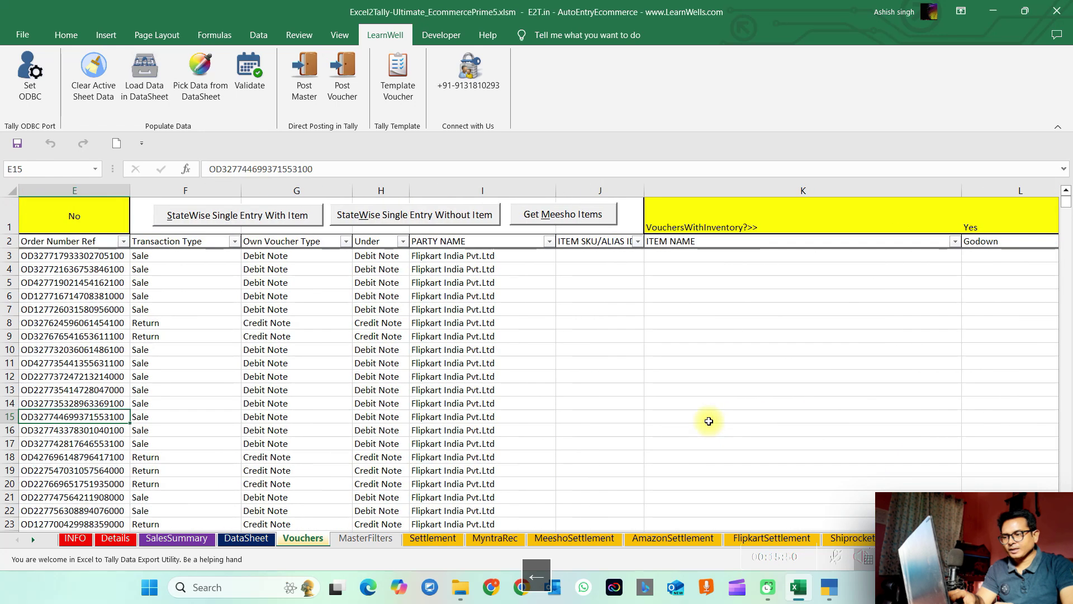
- Set VouchersWithInventory in L1 to No and return to column A
left_click(1006, 213)
key("Right")
key("Right")
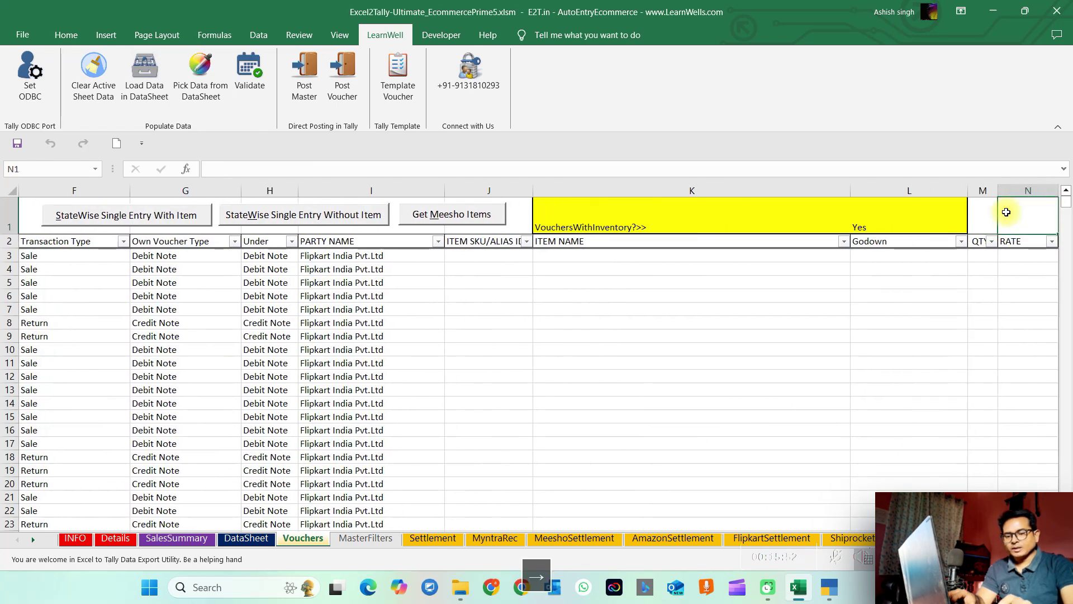
left_click(903, 223)
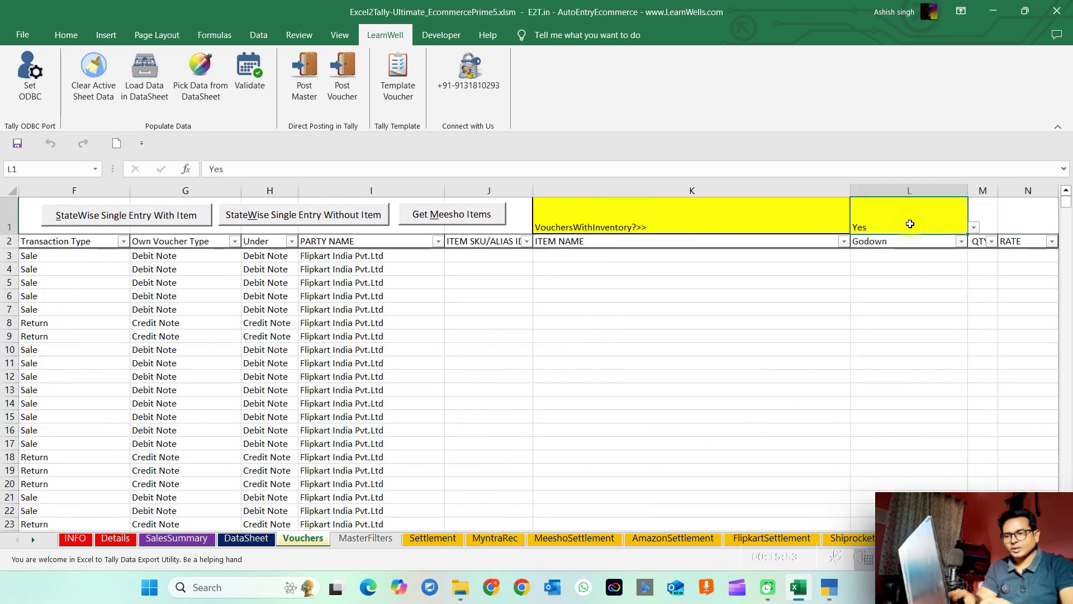
left_click(973, 230)
left_click(866, 246)
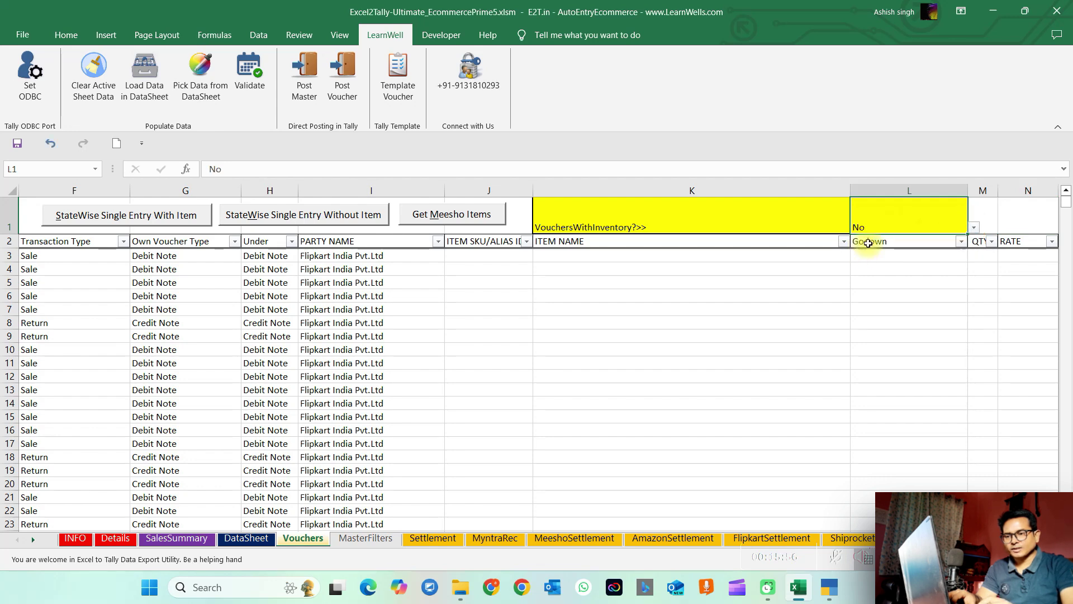
left_click_drag(880, 229, 745, 205)
left_click(727, 293)
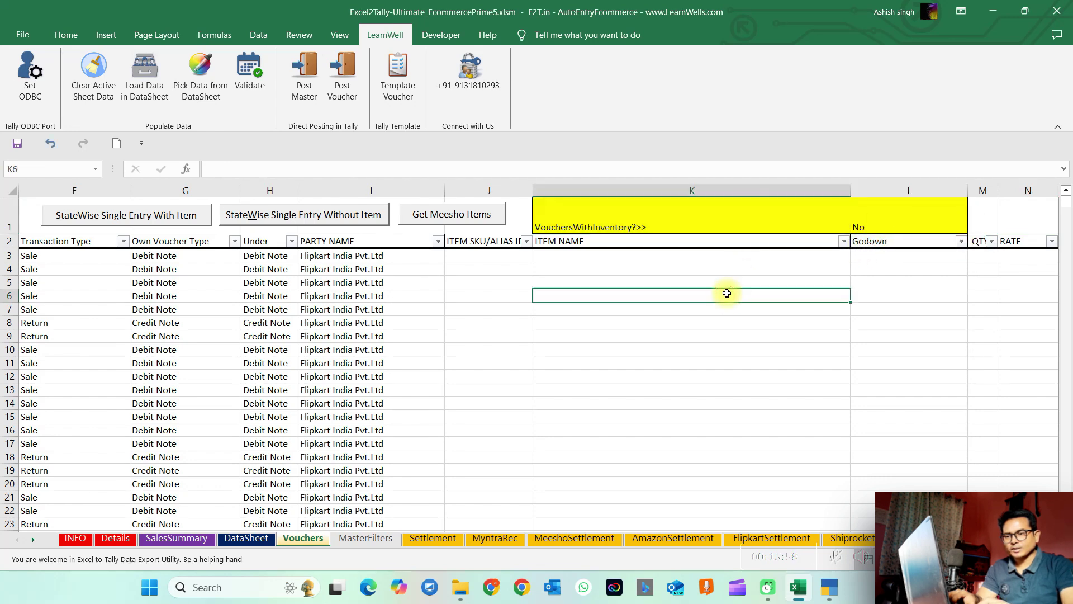
key("Left")
key("Left")
key("Left")
key("Left")
key("Left")
key("Home")
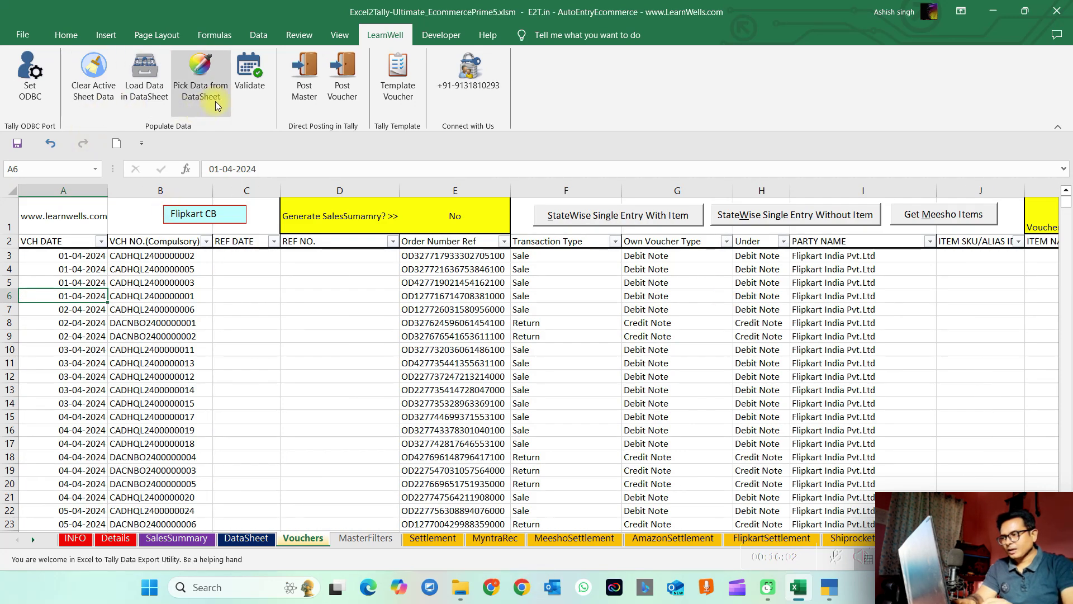
- Validate the vouchers, then fill column A with the 01-04-2024 date from A3
left_click(255, 86)
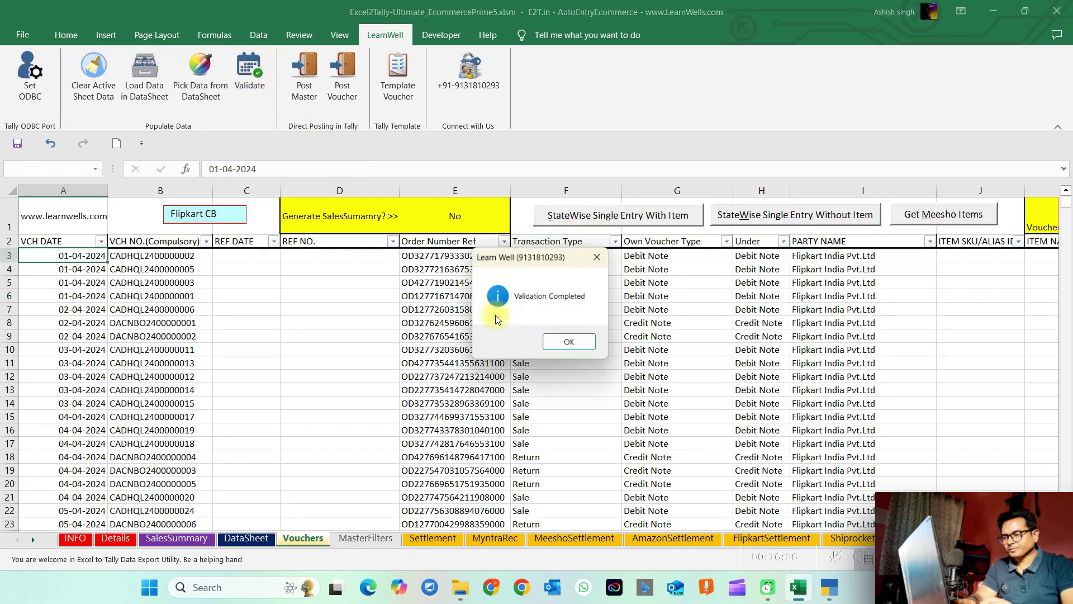
left_click(569, 342)
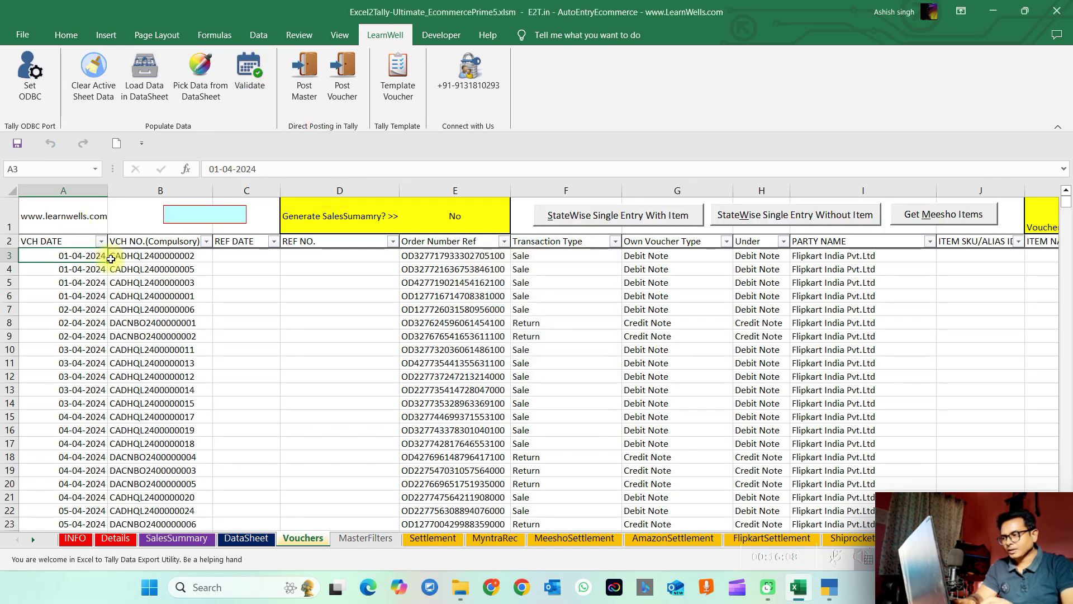
key("ctrl+c")
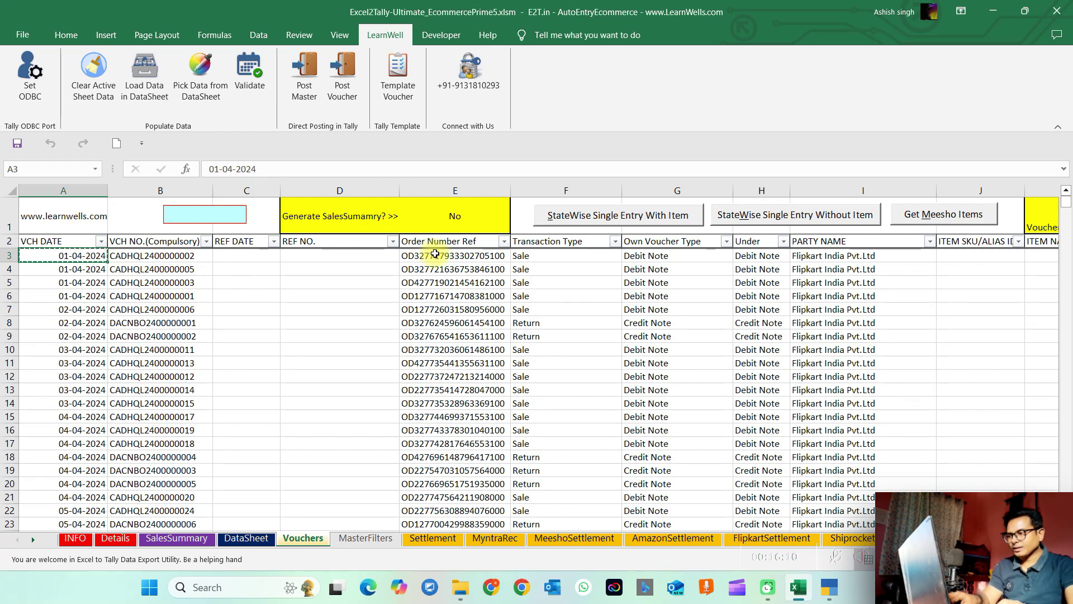
key("ctrl+shift+Down")
key("ctrl+v")
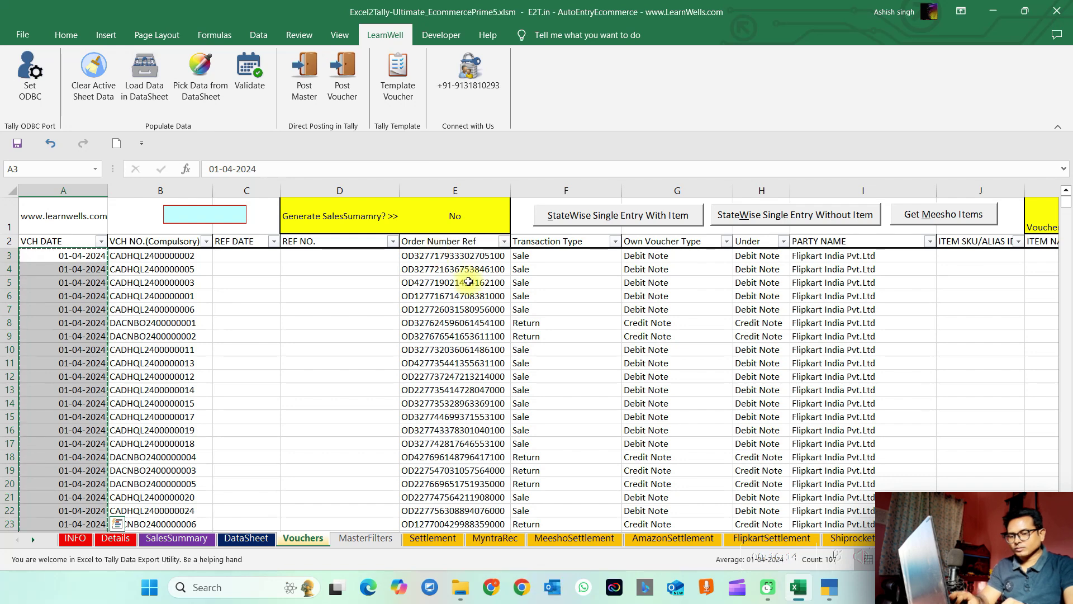
- Validate the updated voucher data again and acknowledge completion
left_click(455, 281)
left_click(250, 70)
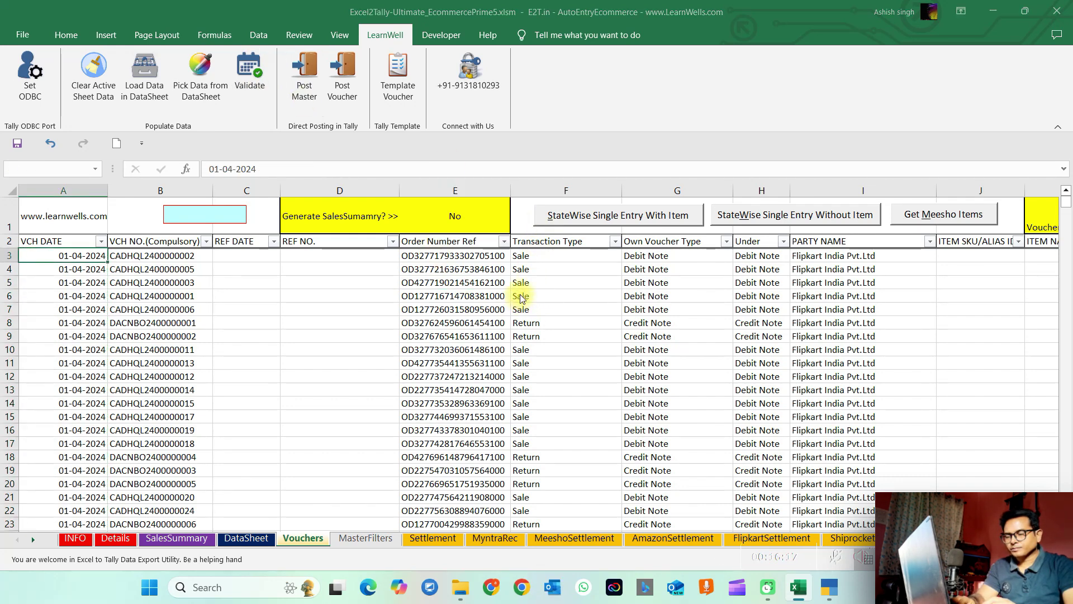
left_click(564, 344)
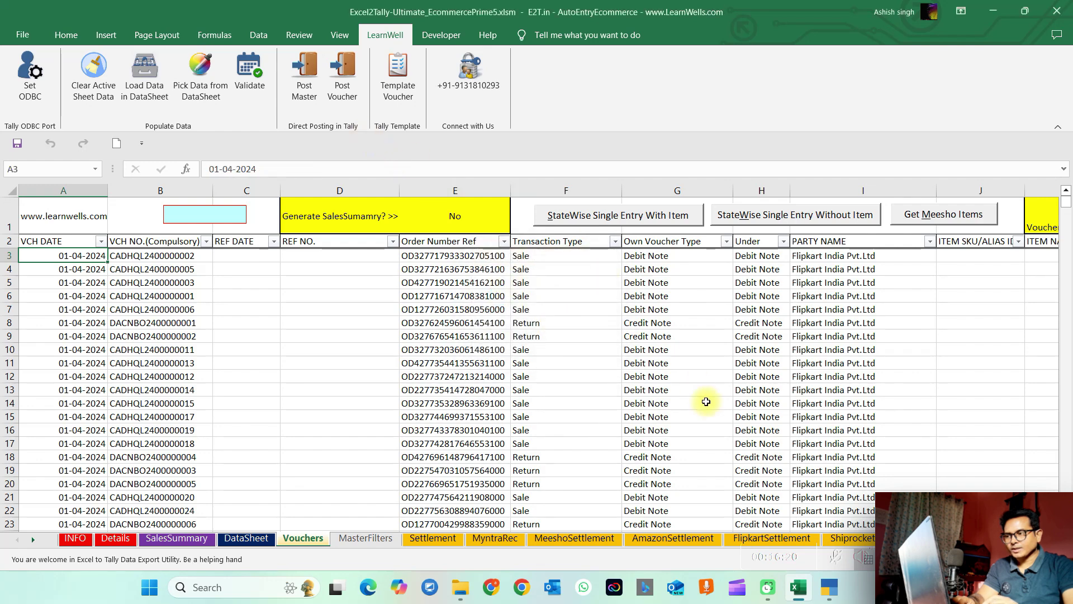
left_click(824, 573)
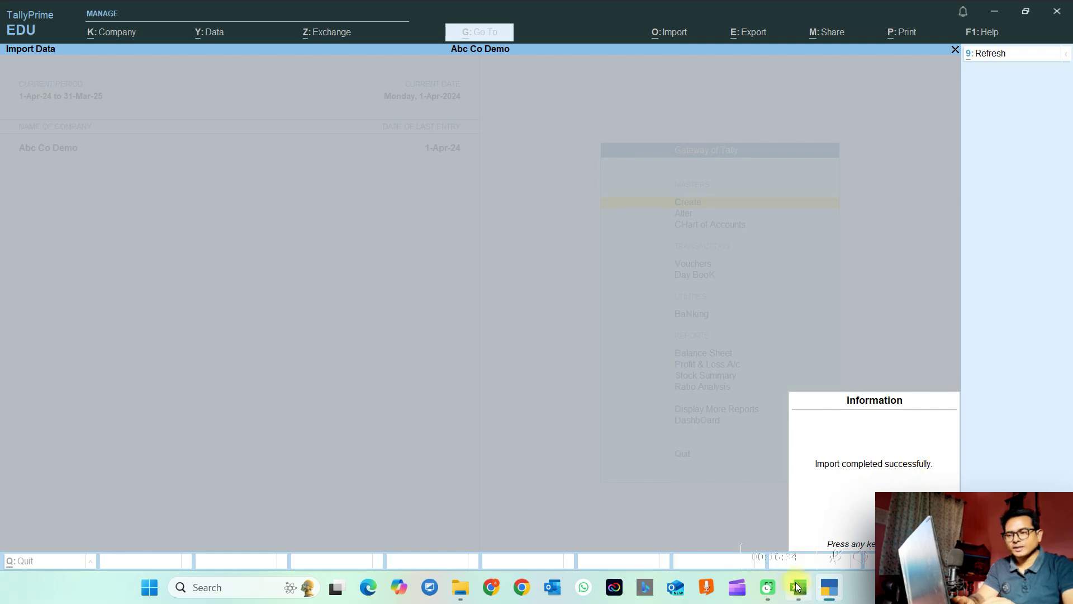
- Minimise Excel to reveal TallyPrime and dismiss its 'Import completed successfully' message
mouse_move(797, 587)
left_click(801, 526)
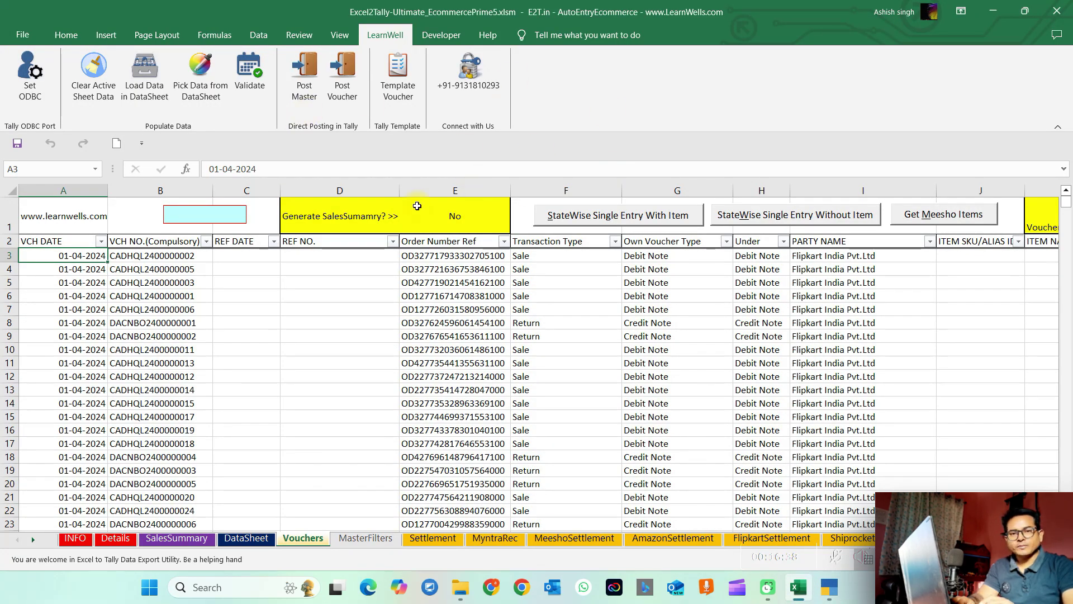
left_click(989, 10)
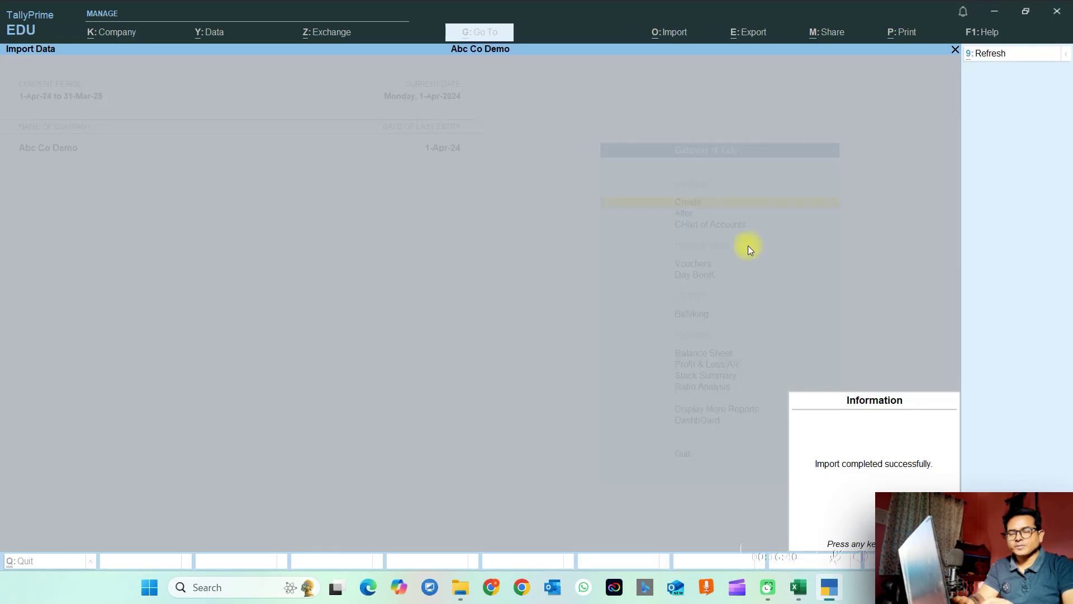
left_click(673, 330)
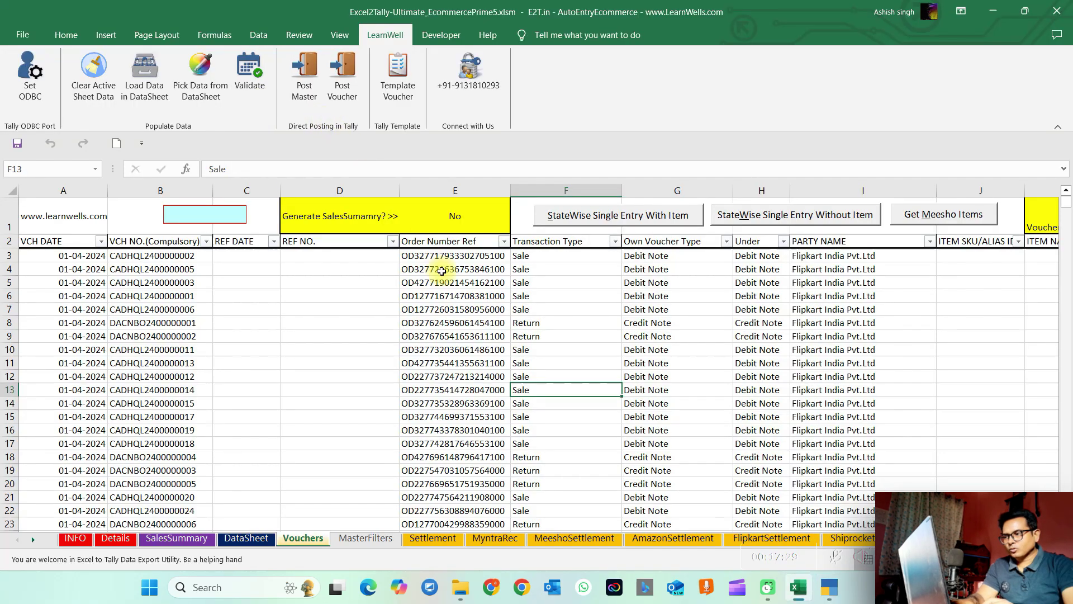
- Post the masters directly into Tally, saving the masters XML file
left_click(304, 82)
left_click(545, 344)
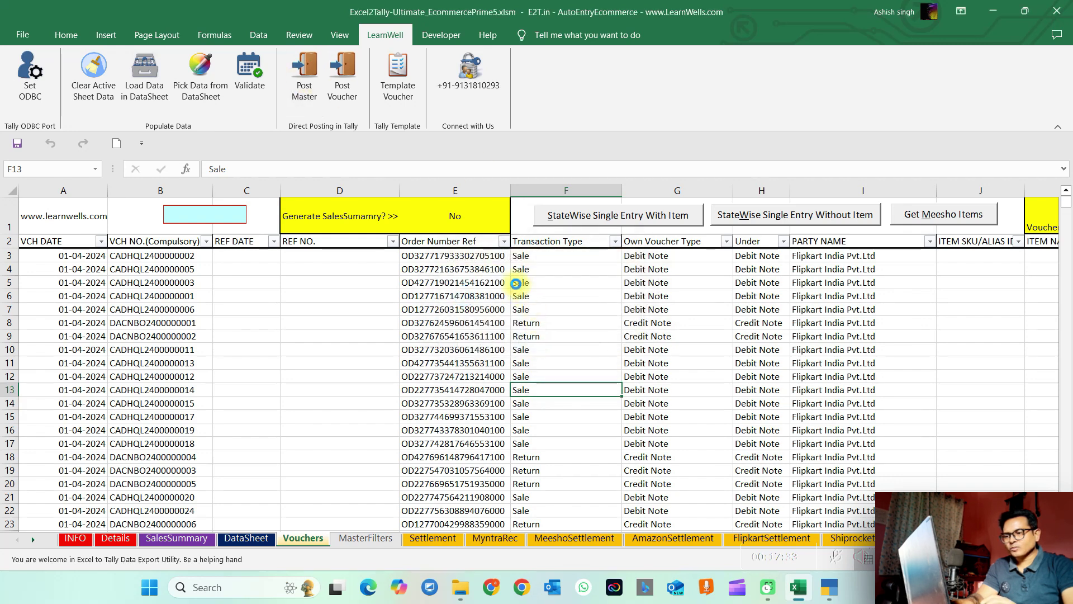
key("Return")
- Post the cash-back Debit and Credit Note vouchers into Tally, saving the vouchers XML
left_click(358, 79)
left_click(544, 339)
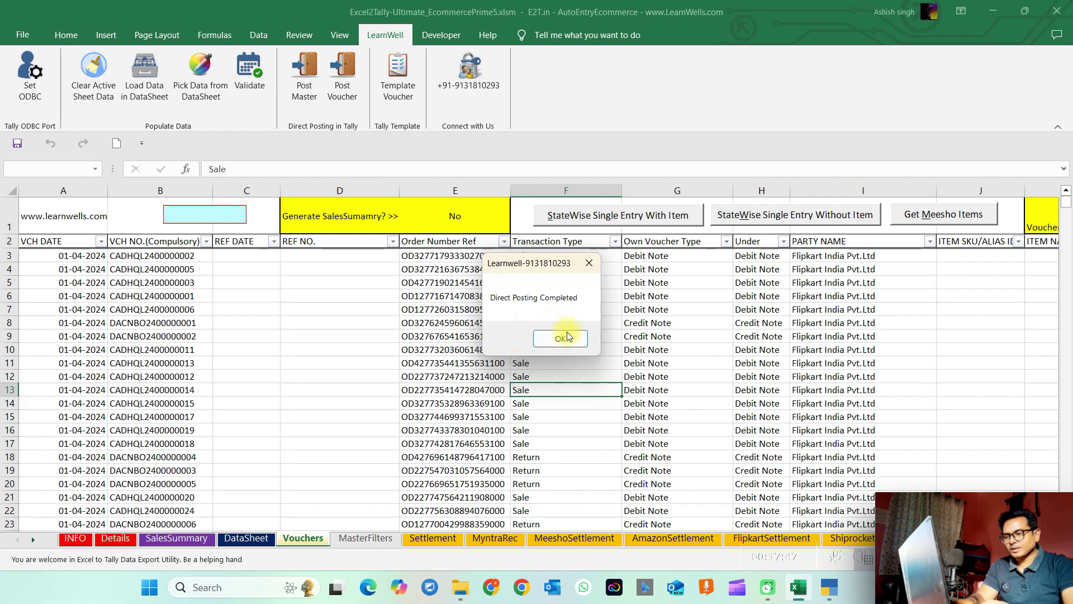
left_click(561, 339)
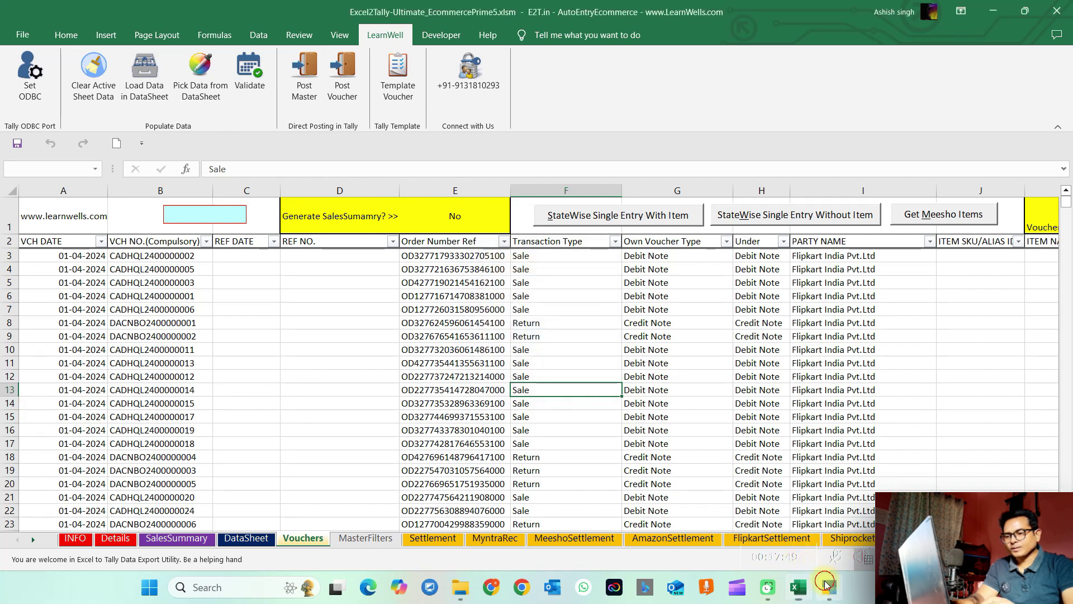
left_click(825, 584)
- Open the ledger vouchers report for Flipkart India Pvt.Ltd
key("d")
key("a")
key("l")
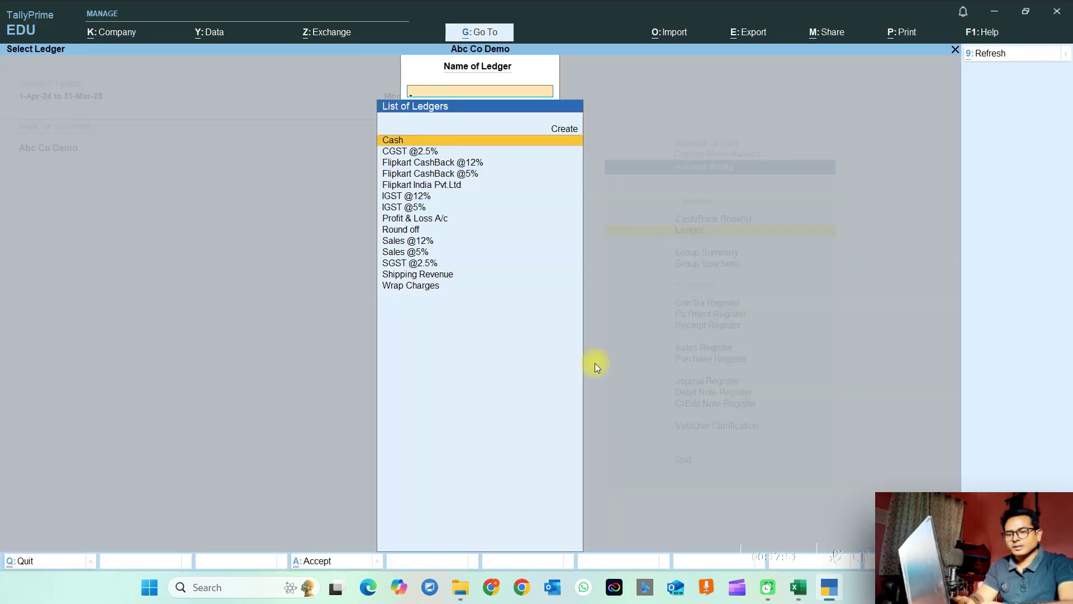
type("fl")
key("Down")
key("Down")
key("Return")
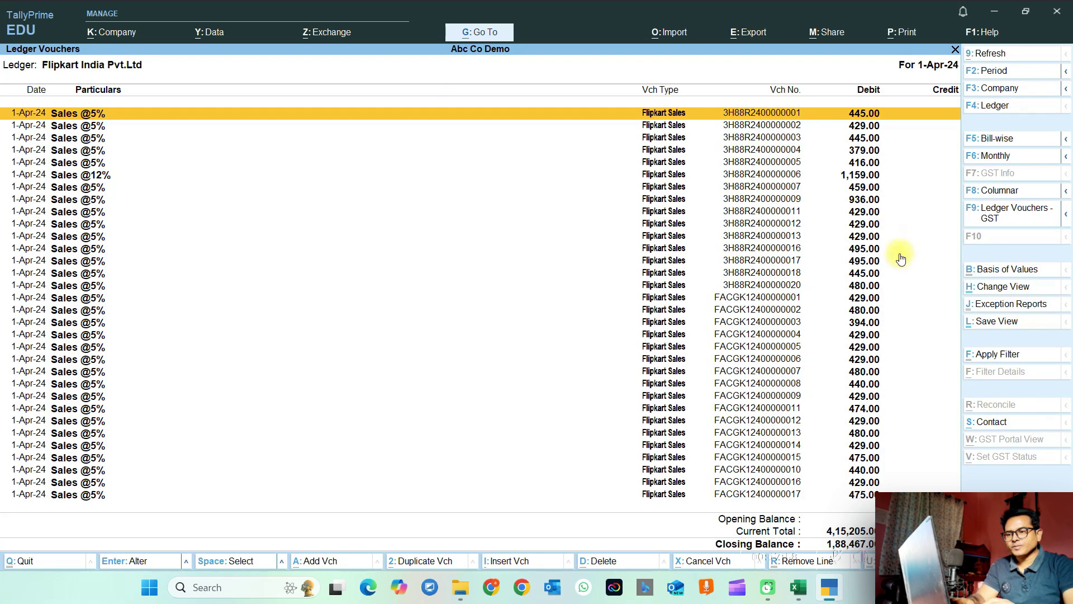
key("Down")
key("Down")
key("Down")
key("Down")
key("Down")
key("Down")
key("Down")
key("Return")
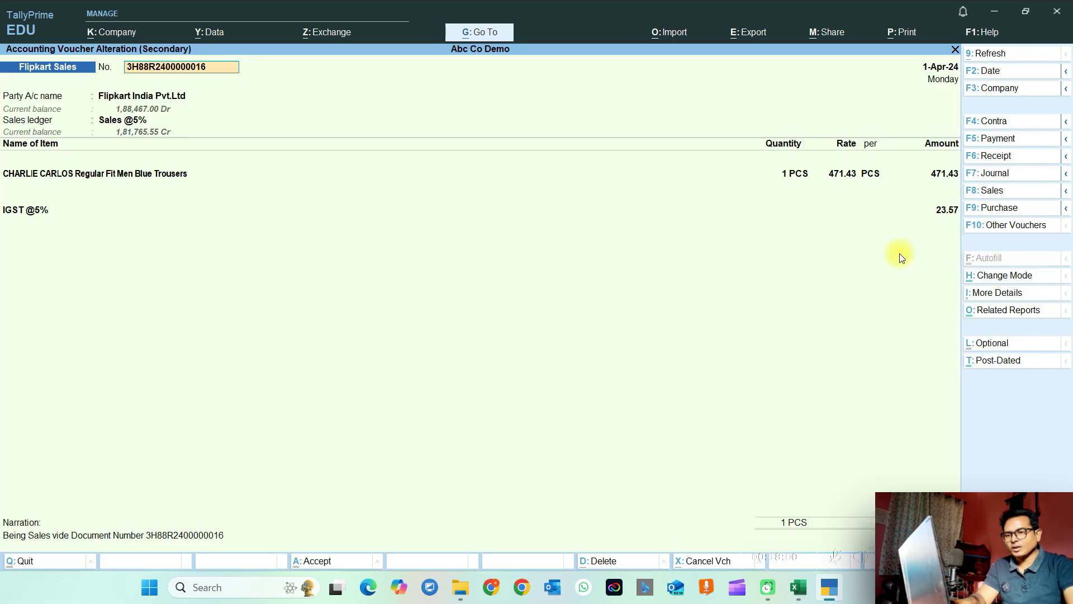
key("Return")
key("Return")
key("Return")
key("Return")
key("Return")
key("Return")
key("Return")
key("Return")
key("Return")
key("Return")
key("Return")
key("Return")
key("Return")
key("Return")
key("Return")
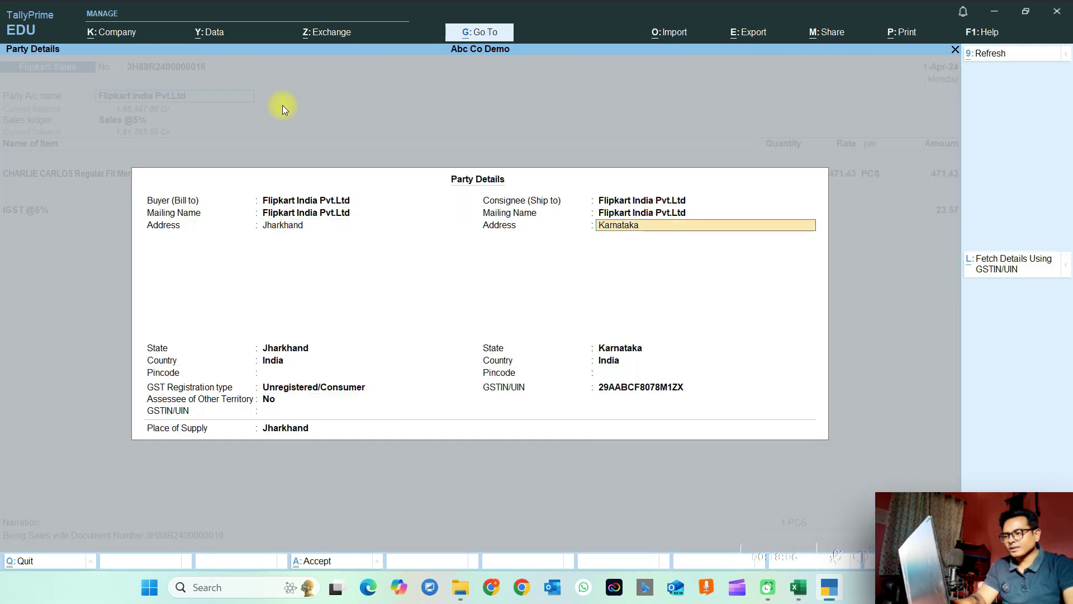
key("Return")
key("Return")
key("Return")
key("Return")
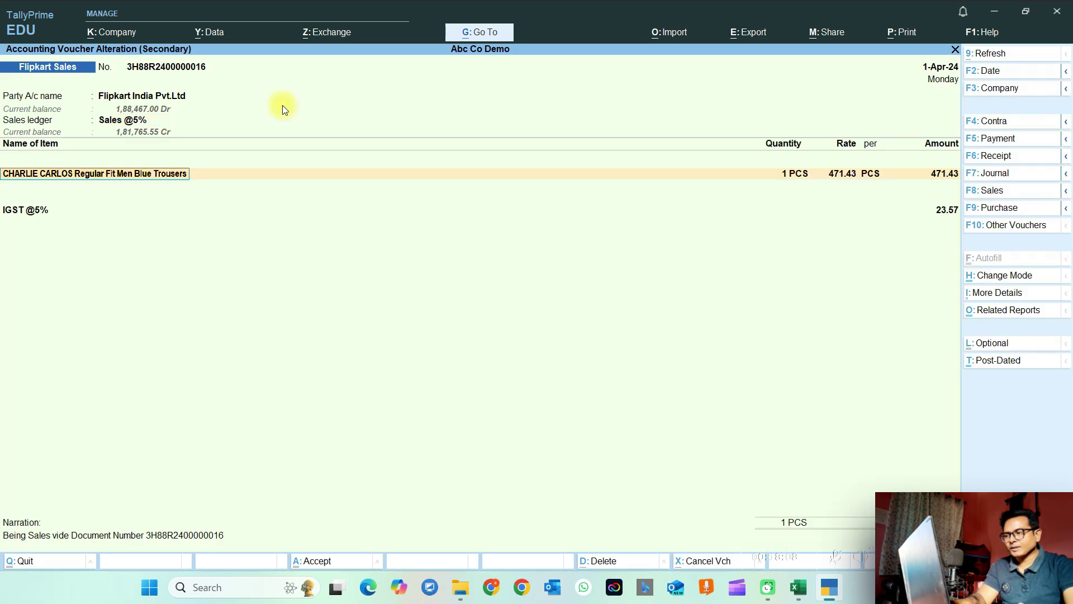
key("Return")
key("Return")
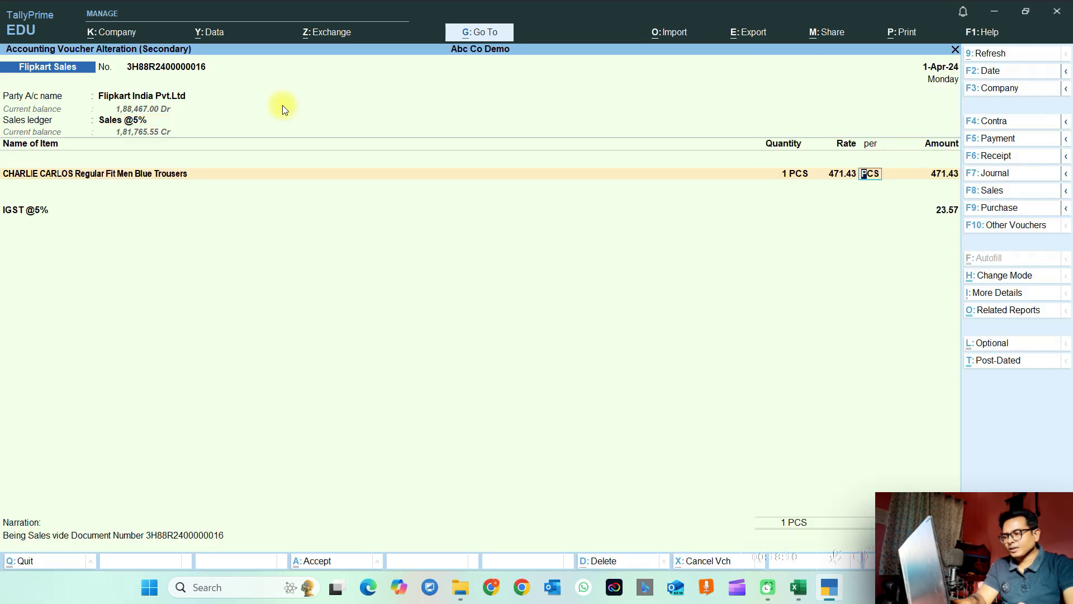
key("Escape")
key("Down")
key("Down")
key("Down")
key("Down")
key("Down")
key("Down")
key("Down")
key("Down")
key("Down")
key("Down")
key("Down")
key("Down")
key("Down")
key("Down")
key("Down")
key("Down")
key("Down")
key("Down")
key("Down")
key("Down")
key("Down")
key("Down")
key("Down")
key("Down")
key("Down")
key("Down")
key("Down")
key("Down")
key("Down")
key("Down")
key("Down")
key("Down")
key("Down")
key("Down")
key("Down")
key("Down")
key("Down")
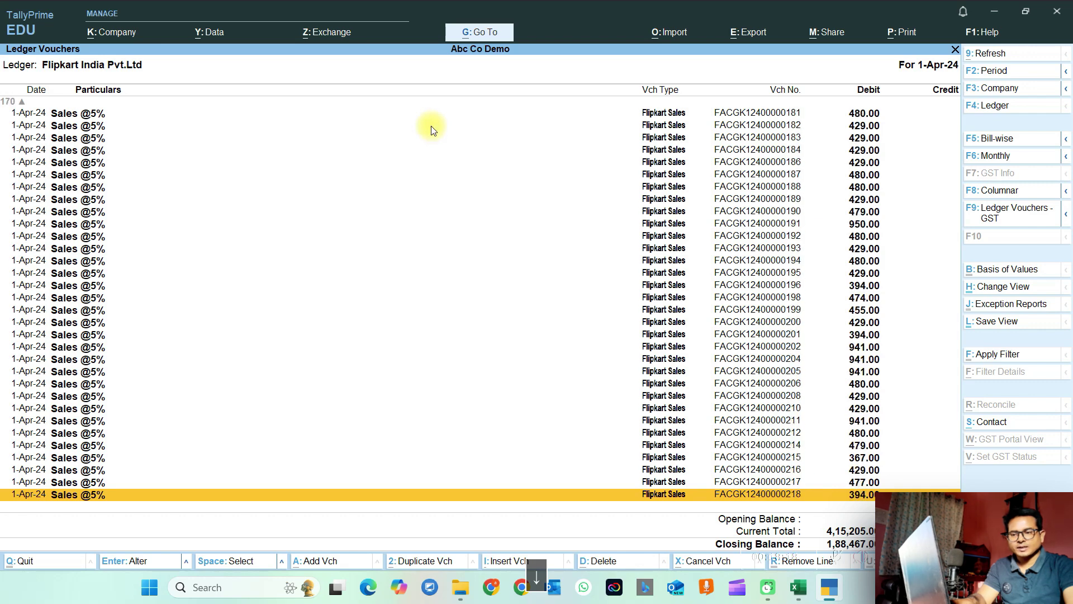
key("Down")
key("Down")
key("Down")
key("Up")
key("Up")
key("Up")
key("Up")
key("Return")
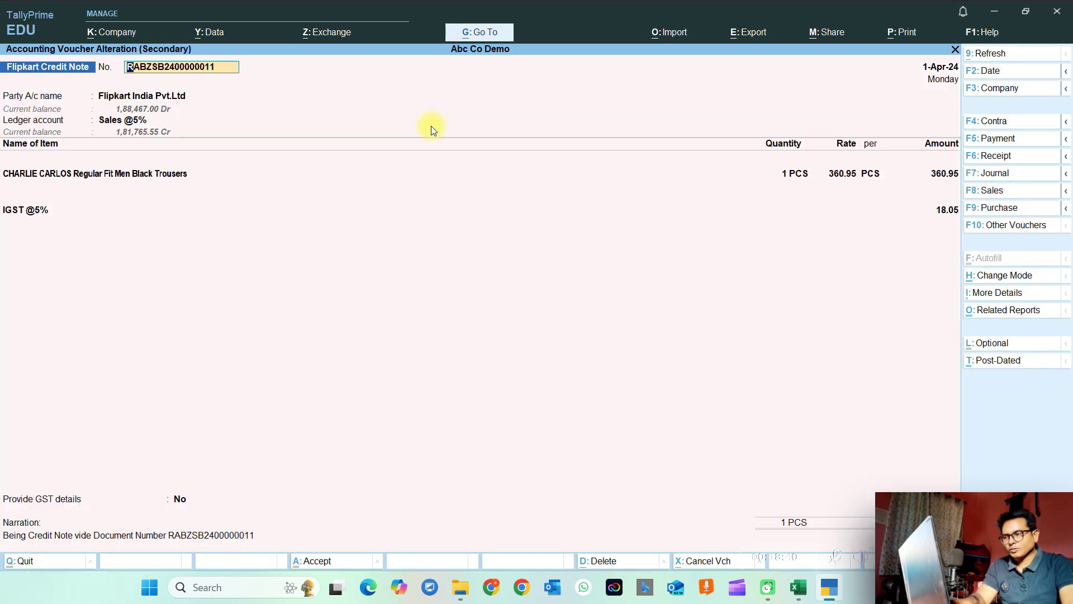
key("Return")
key("Return")
key("Return")
key("Return")
key("Return")
key("Return")
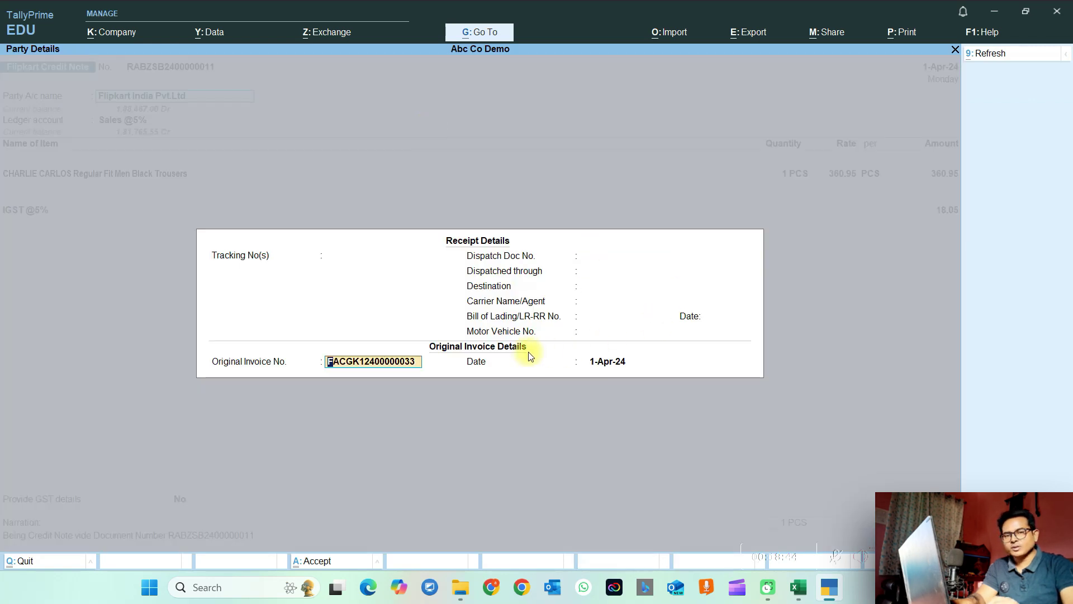
key("Return")
key("Return")
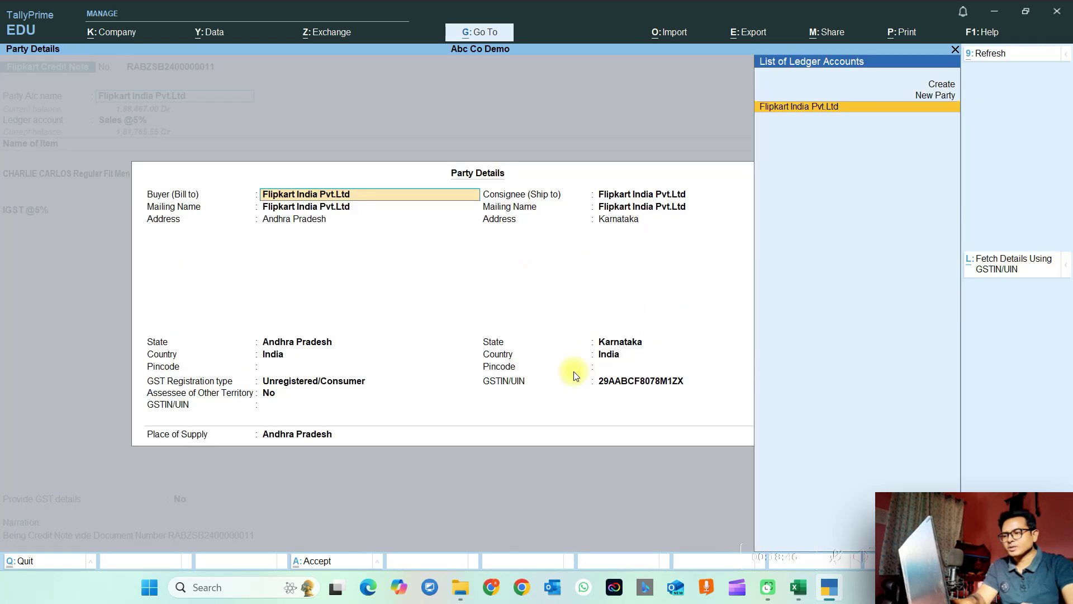
key("Return")
key("Return")
key("Return")
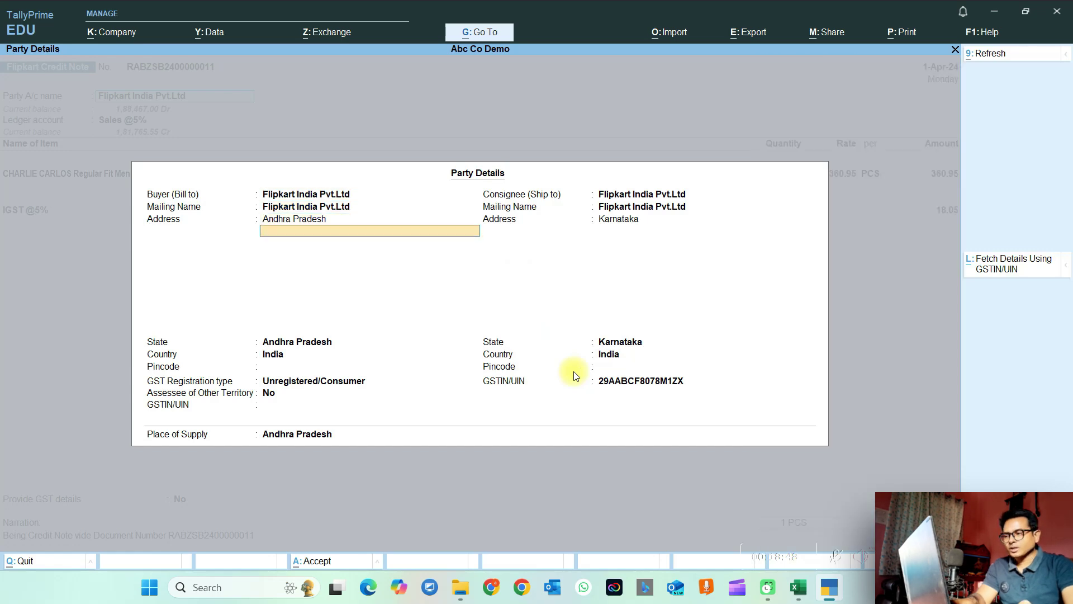
key("Return")
key("Return")
key("Return")
key("Return")
key("Return")
key("Return")
key("Return")
key("Return")
key("Return")
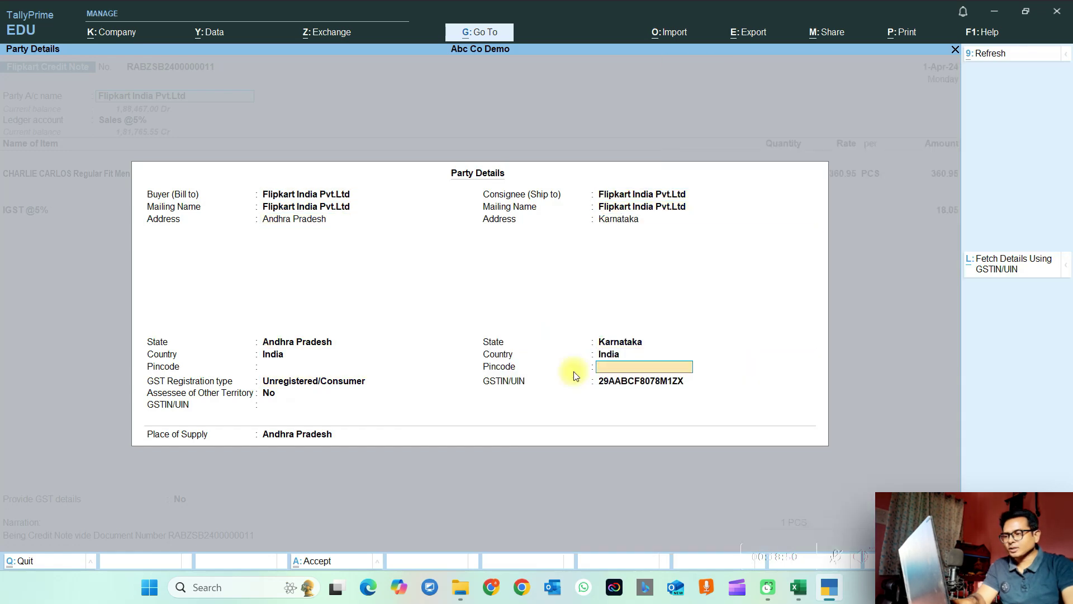
key("Return")
key("Return")
key("Return")
key("Return")
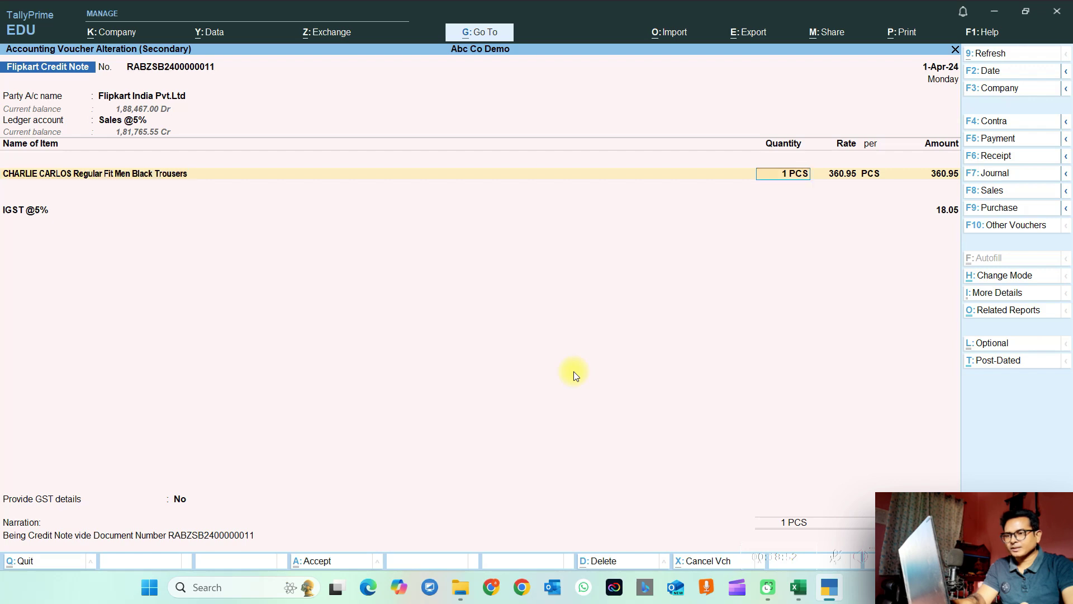
key("Escape")
key("Escape")
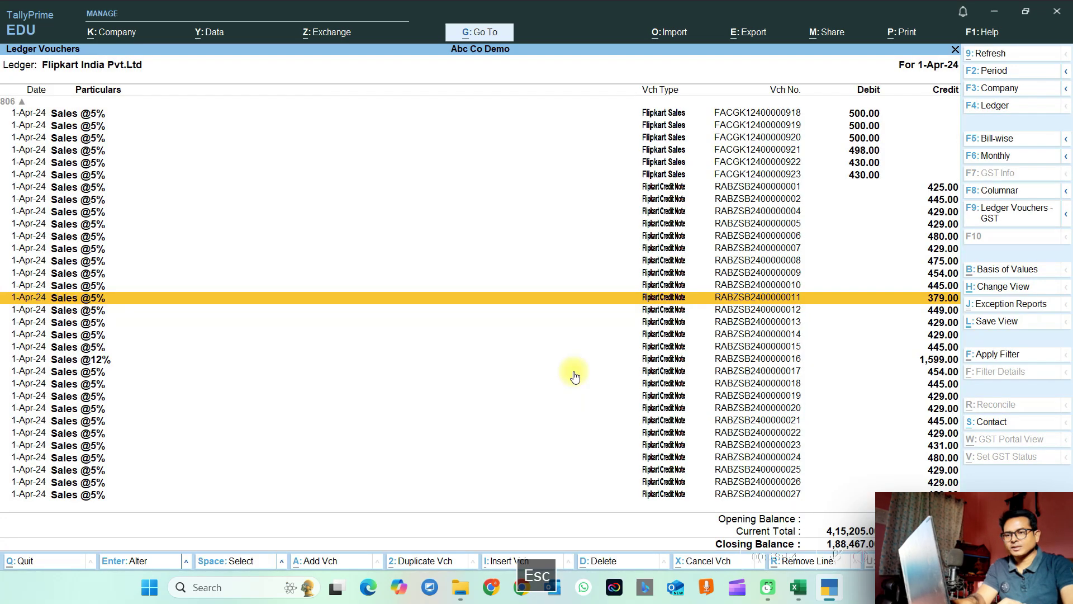
- Open Flipkart cash-back debit note 7 from the ledger vouchers list
key("Down")
key("Down")
key("Down")
key("Down")
key("Down")
key("Down")
key("Down")
key("Down")
key("Down")
key("Down")
key("Down")
key("Down")
key("Down")
key("Down")
key("Down")
key("Down")
key("Down")
key("Down")
key("Down")
key("Down")
key("Down")
key("Down")
key("Down")
key("Down")
key("Down")
key("Down")
key("Down")
key("Down")
key("Down")
key("Down")
key("Down")
key("Down")
key("Down")
key("Down")
key("Down")
key("Down")
key("Down")
key("Down")
key("Down")
key("Down")
key("Down")
key("Down")
key("Down")
key("Down")
key("Down")
key("Down")
key("Down")
key("Down")
key("Down")
key("Down")
key("Down")
key("Down")
key("Down")
key("Down")
key("Down")
key("Down")
key("Down")
key("Down")
key("Down")
key("Down")
key("Down")
key("Down")
key("Down")
key("Down")
key("Down")
key("Down")
key("Down")
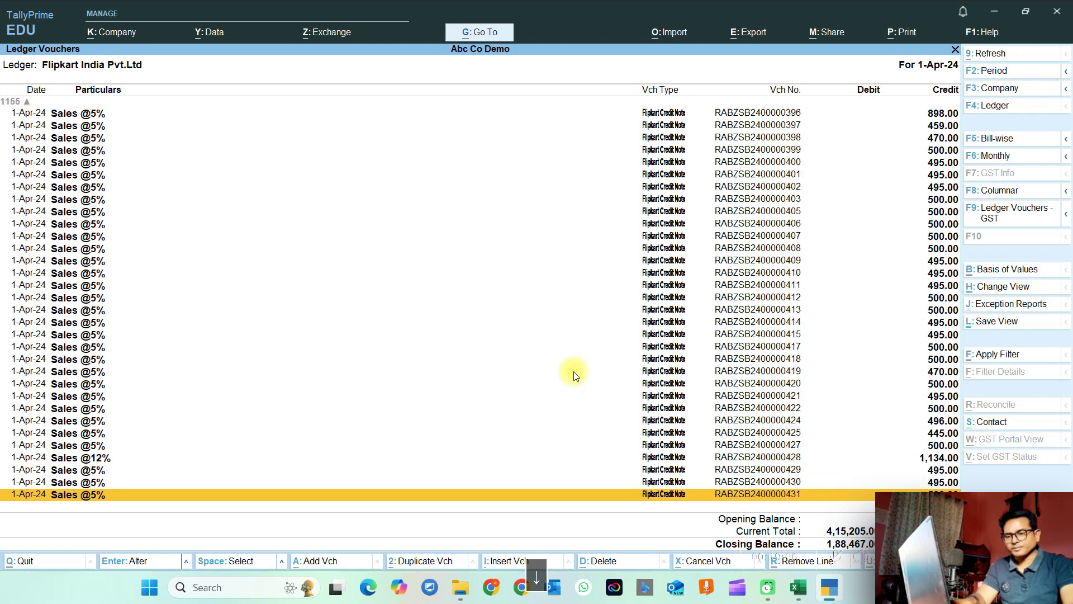
key("Up")
key("Up")
key("Up")
key("Up")
key("Up")
key("Up")
key("Up")
key("Up")
key("Up")
key("Down")
key("Down")
key("Down")
key("Down")
key("Down")
key("Down")
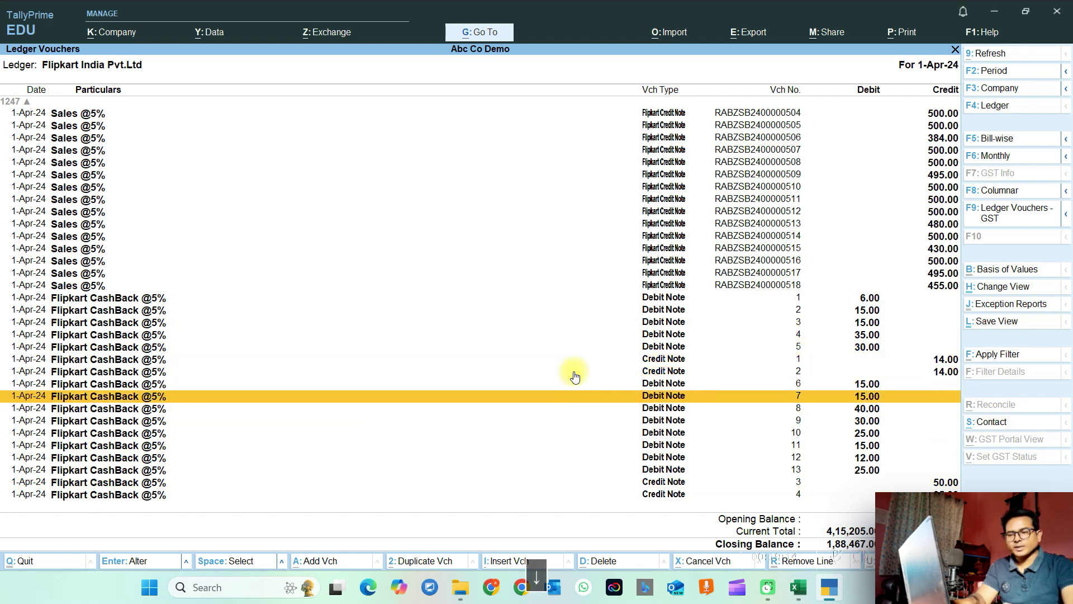
key("Return")
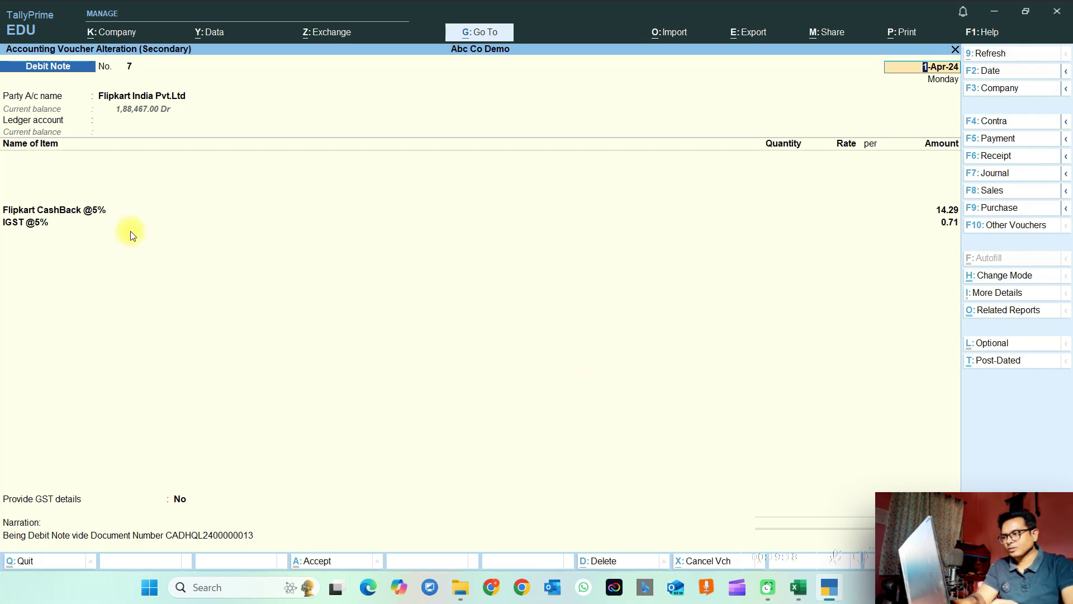
- Close the debit note and back out to the Gateway of Tally
key("Escape")
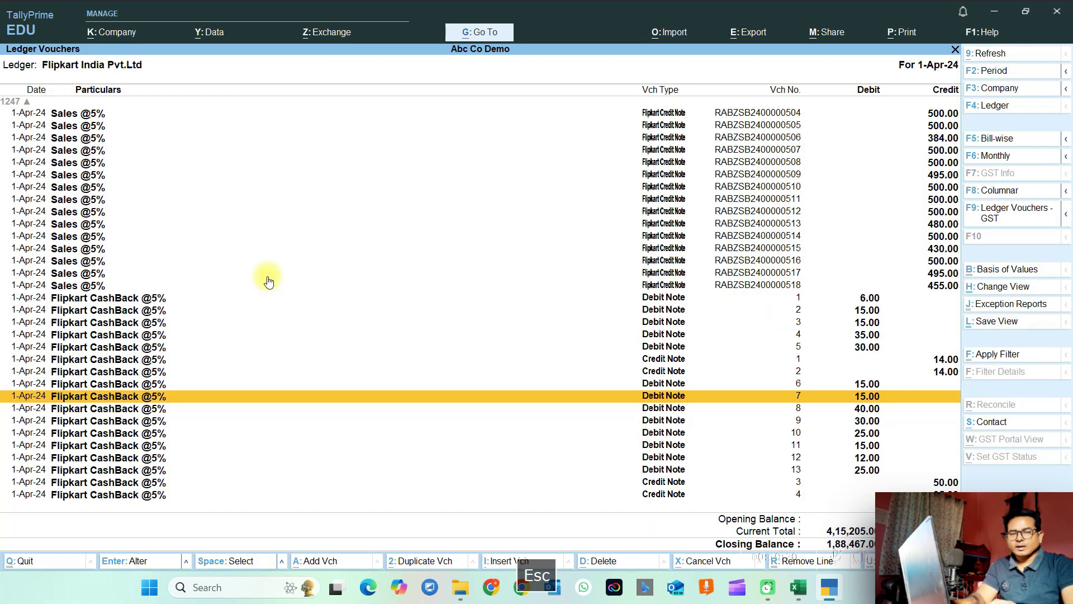
key("Escape")
key("Escape")
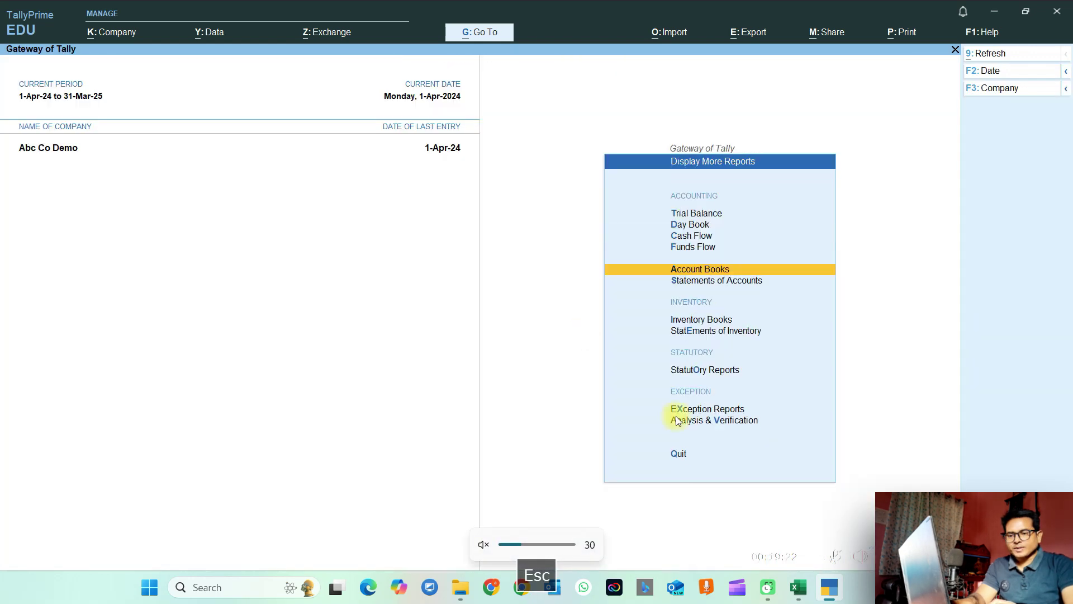
key("Escape")
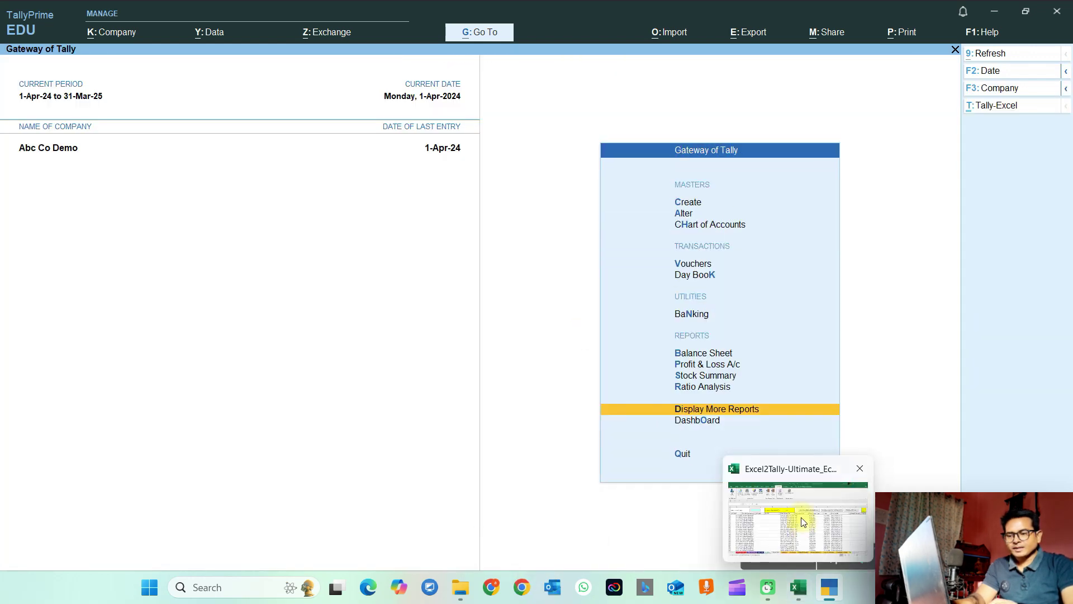
- Open the older Flipkart settlement .xlsx file from the Flipkart folder in Excel
left_click(803, 521)
mouse_move(798, 587)
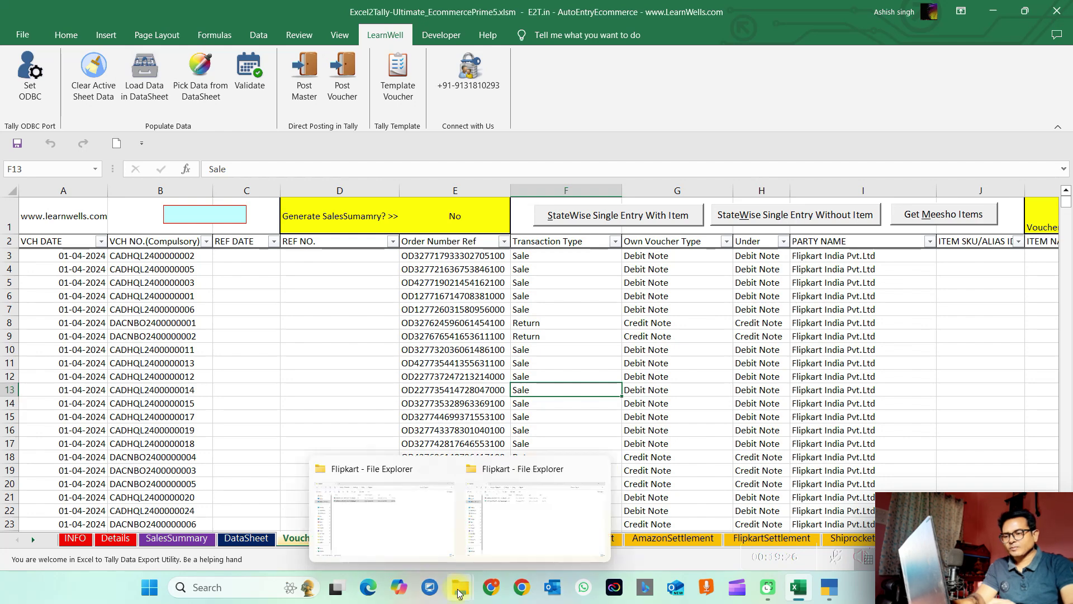
left_click(407, 521)
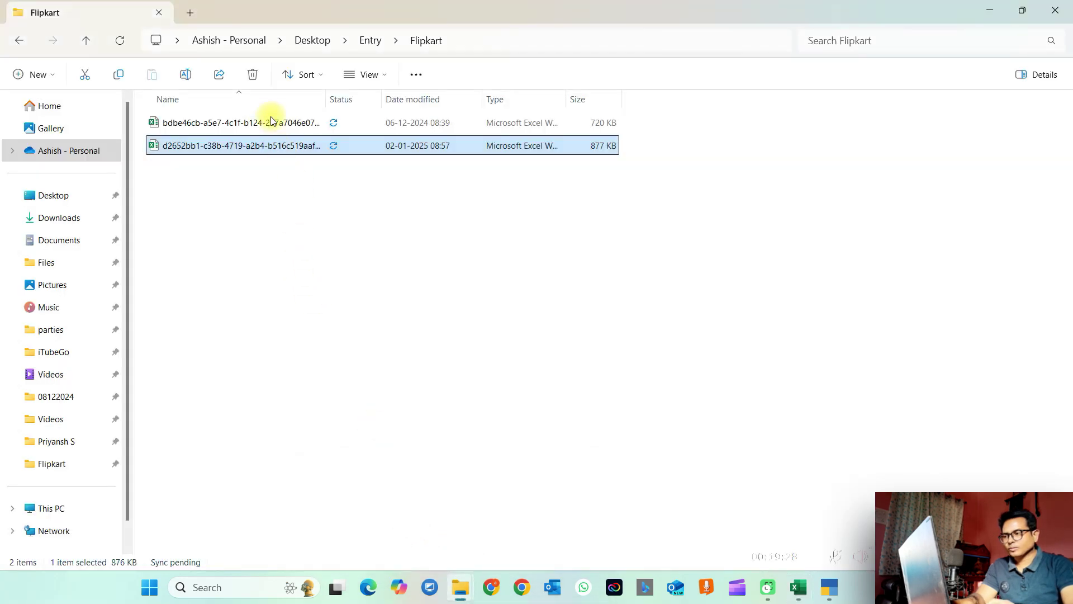
left_click(268, 124)
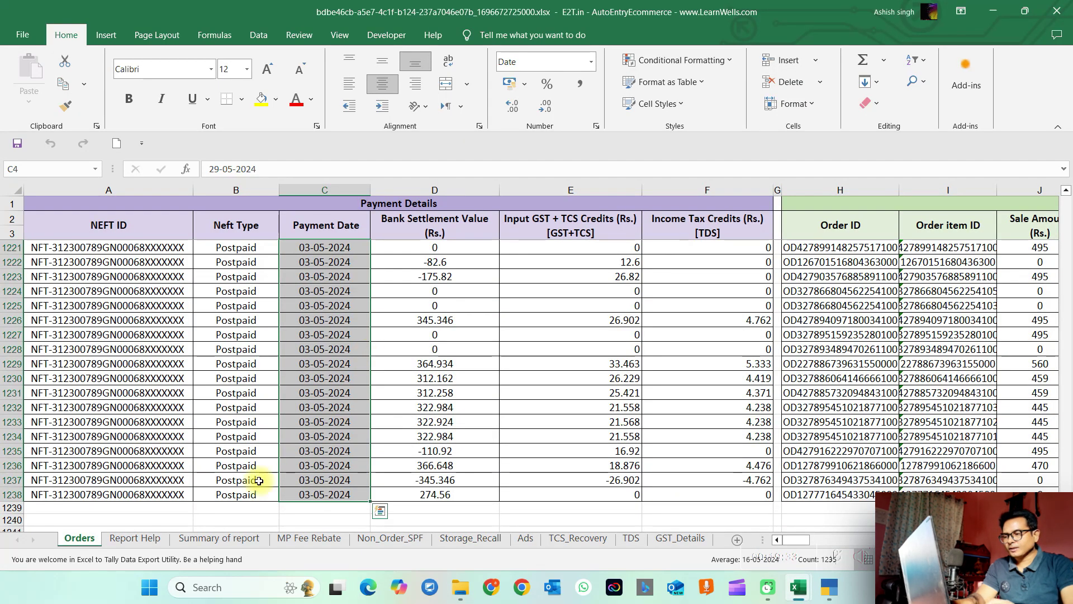
left_click(259, 481)
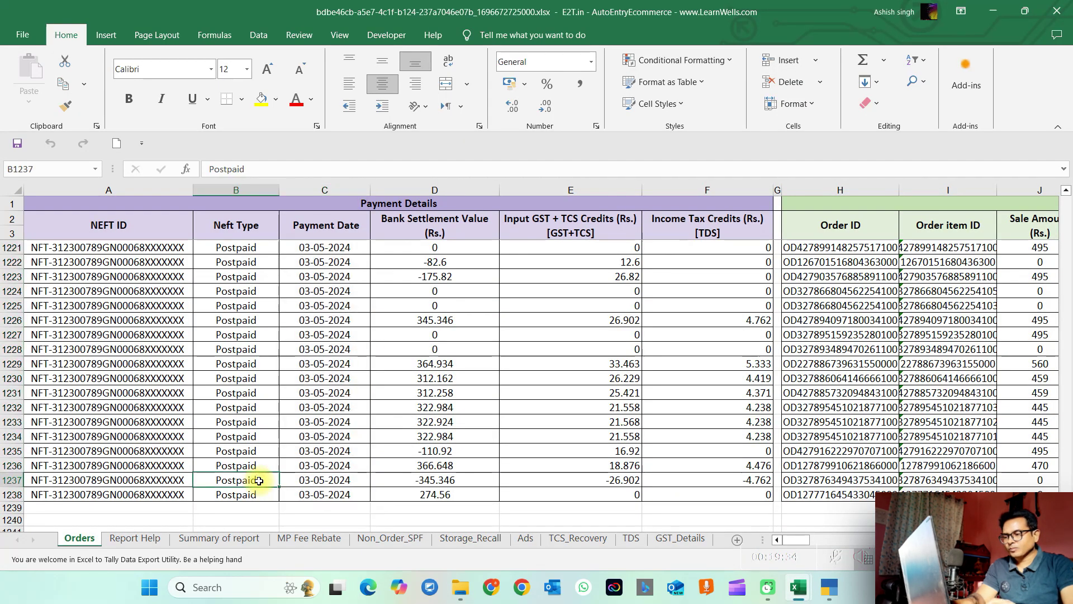
- Browse the MP Fee Rebate, Storage_Recall, Ads, TDS, GST_Details and Orders sheets, then close the workbook
left_click(288, 539)
left_click(455, 540)
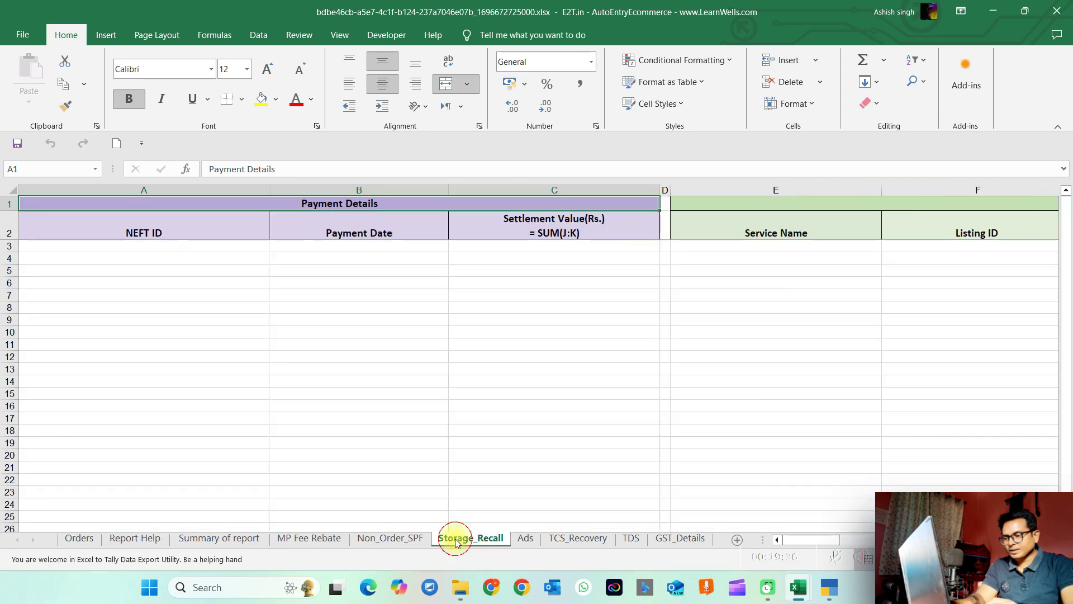
left_click(535, 540)
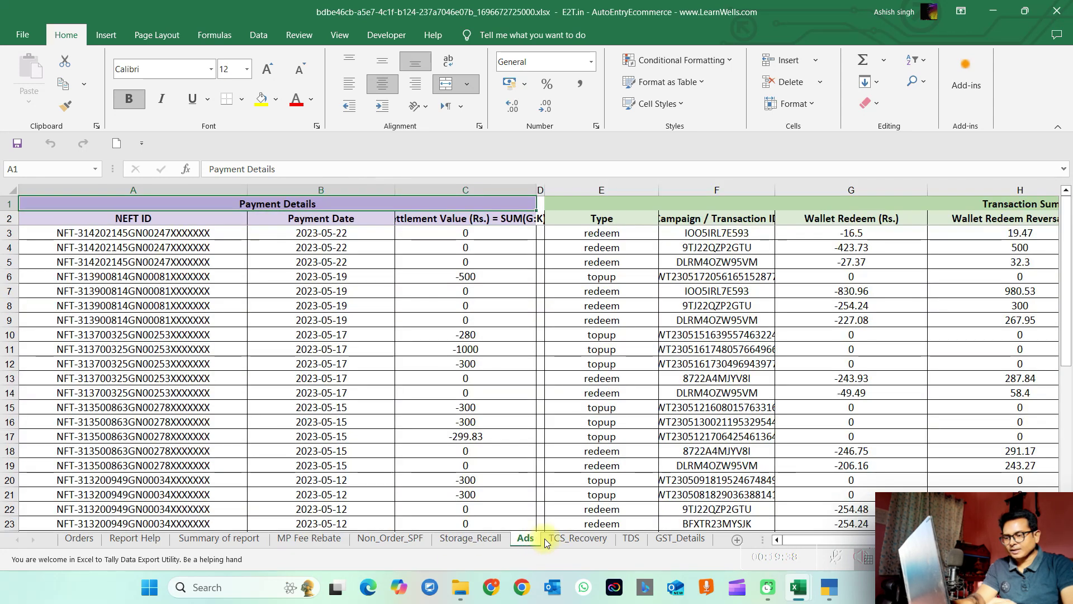
left_click(627, 539)
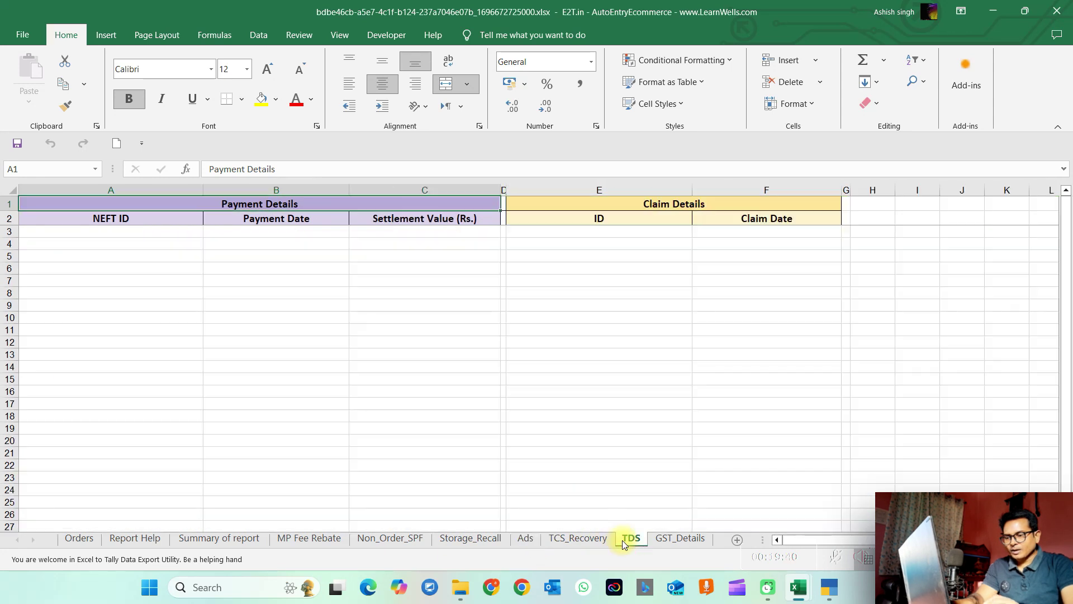
left_click(658, 541)
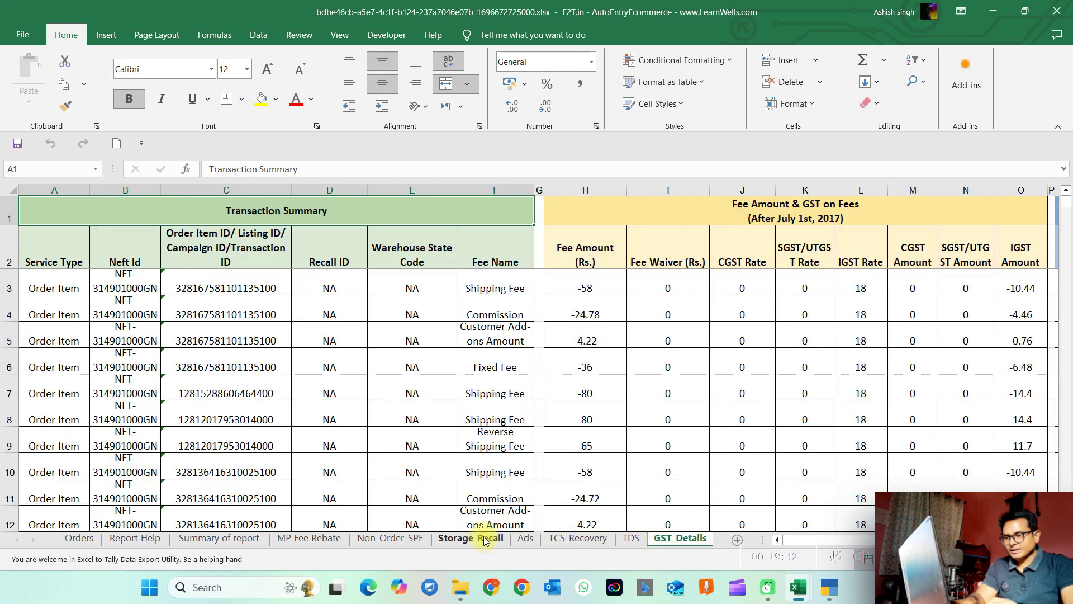
left_click(71, 544)
left_click(228, 412)
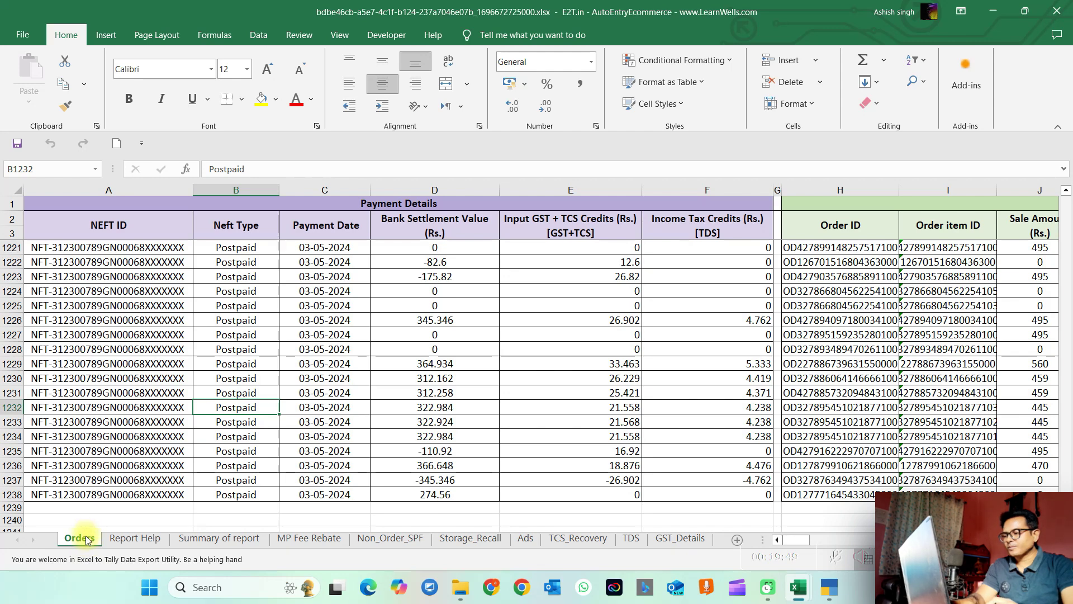
left_click(1060, 9)
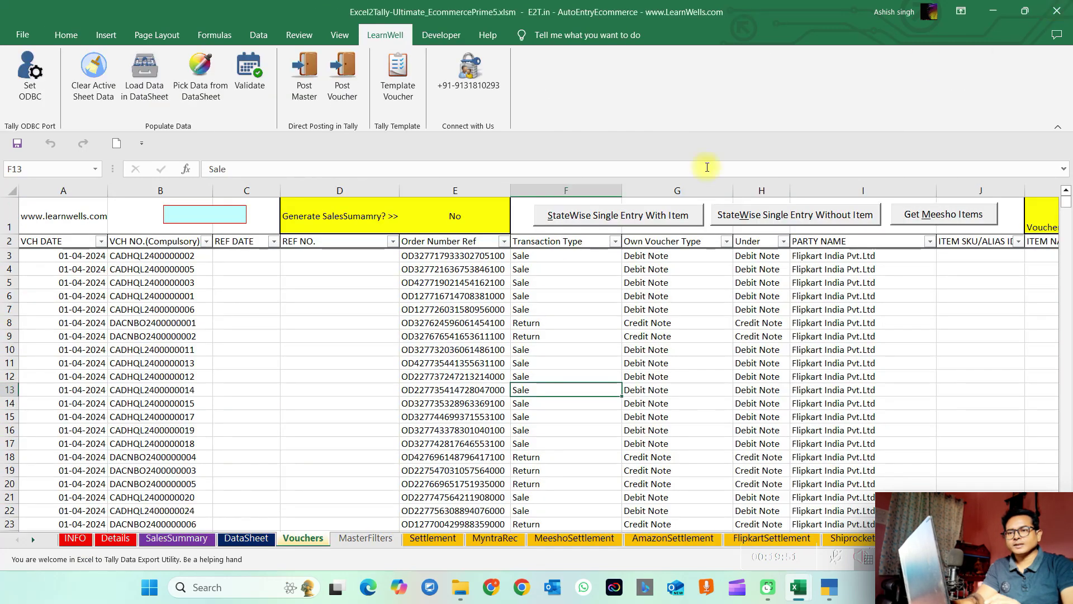
- Clear DataSheet and load the Flipkart settlement file into it, declining to keep clipboard data
left_click(233, 540)
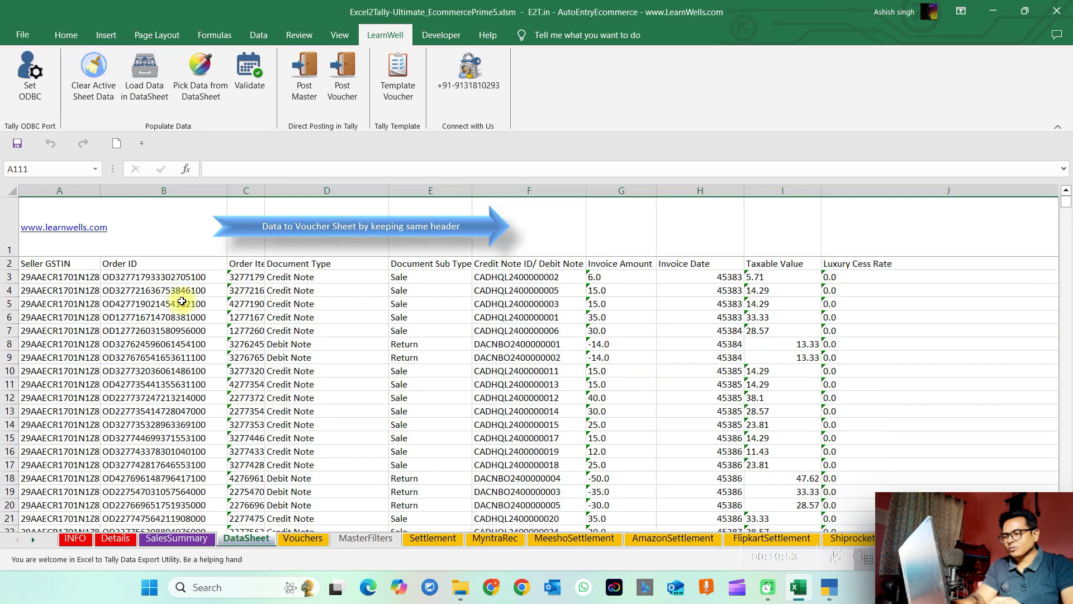
left_click(94, 79)
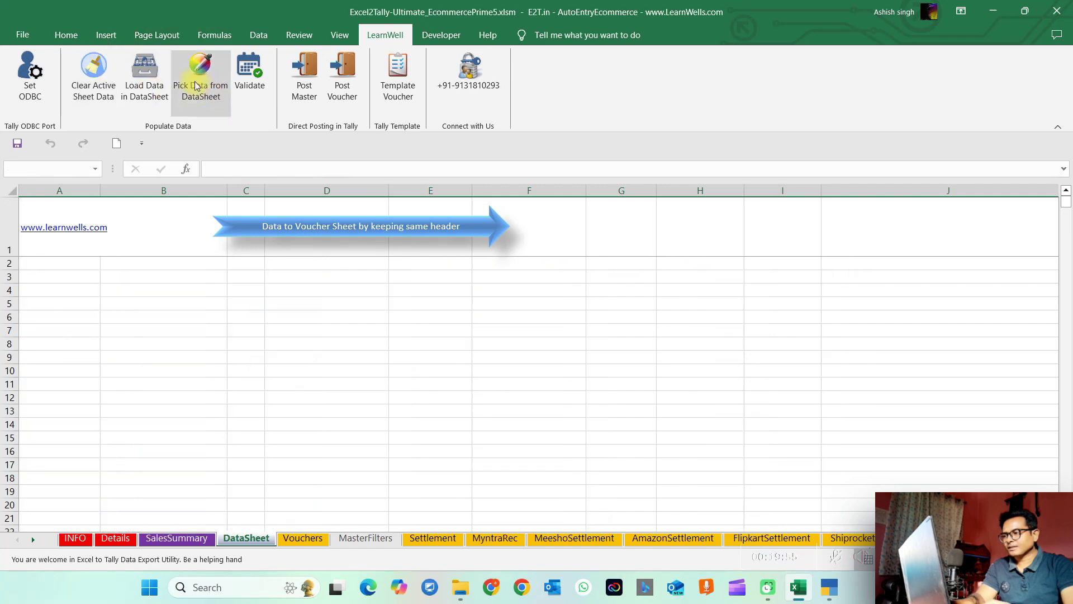
left_click(153, 69)
double_click(187, 111)
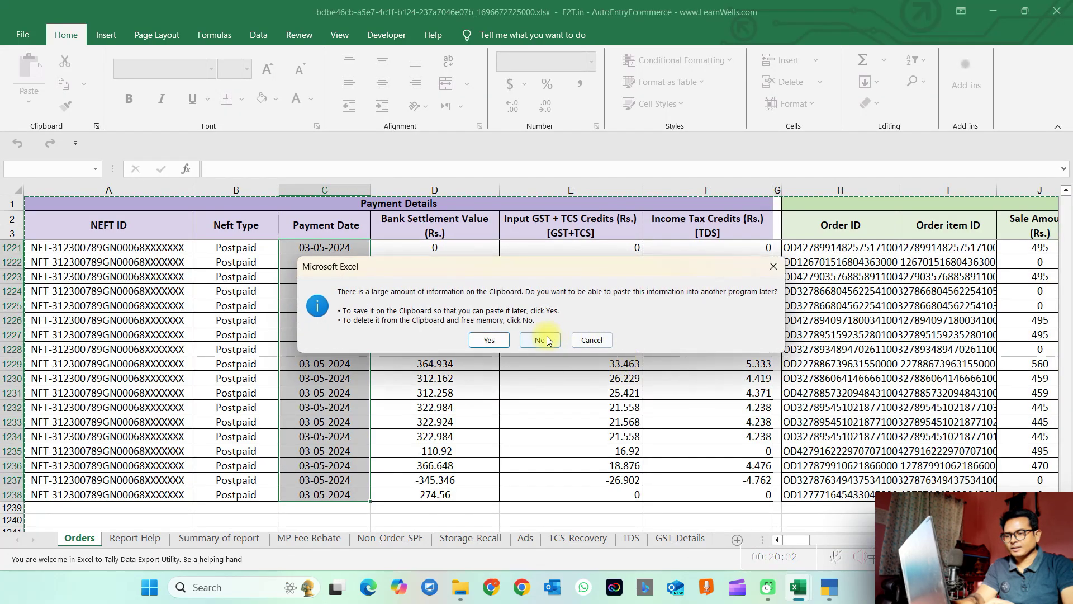
left_click(542, 341)
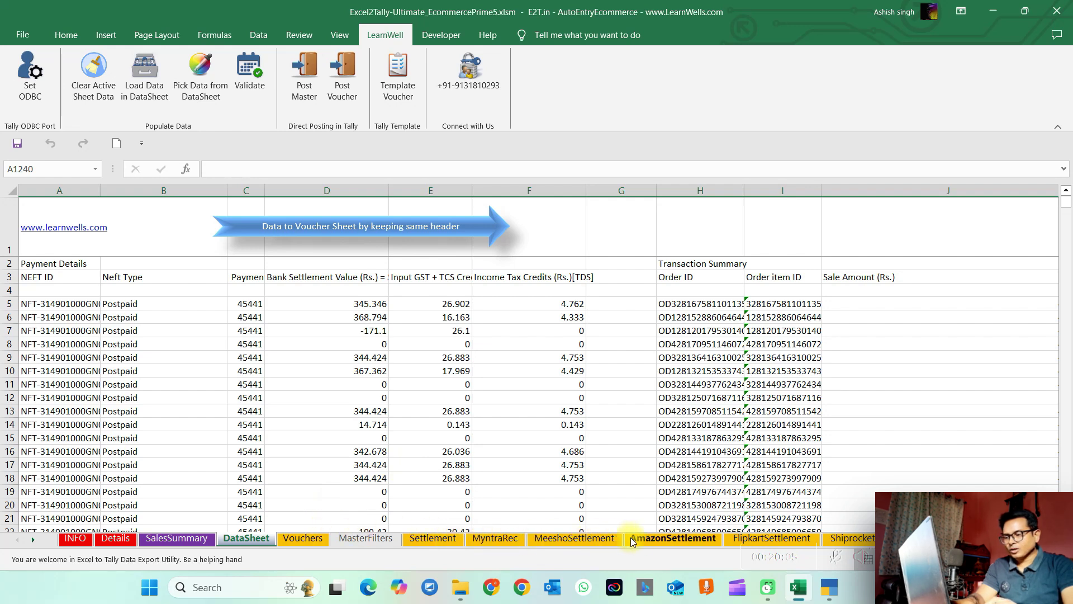
- On the FlipkartSettlement sheet, pull the rows in from DataSheet
left_click(437, 539)
left_click(565, 539)
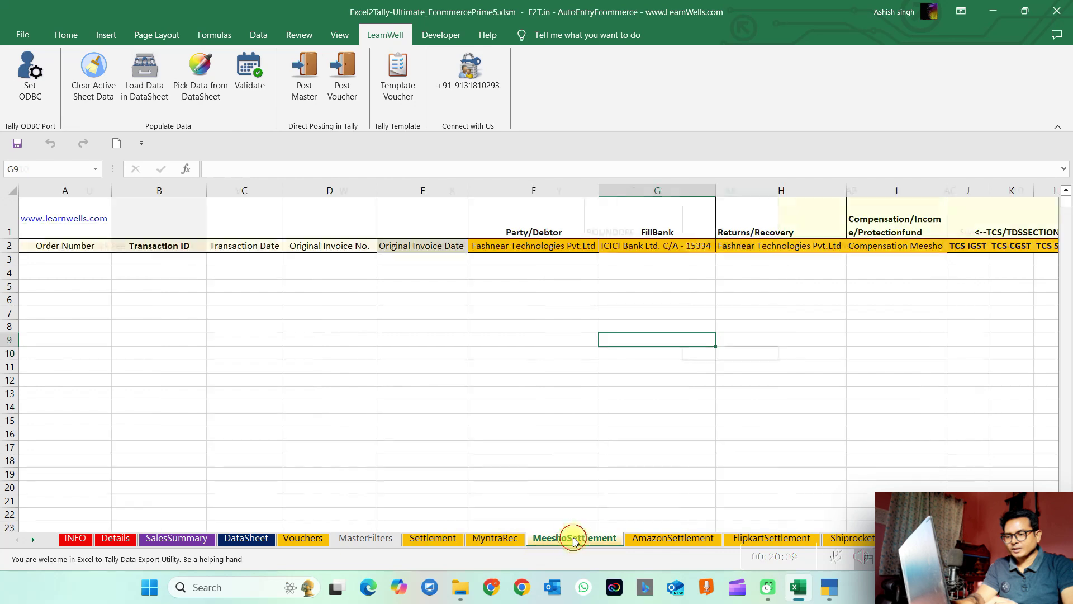
left_click(659, 544)
left_click(741, 537)
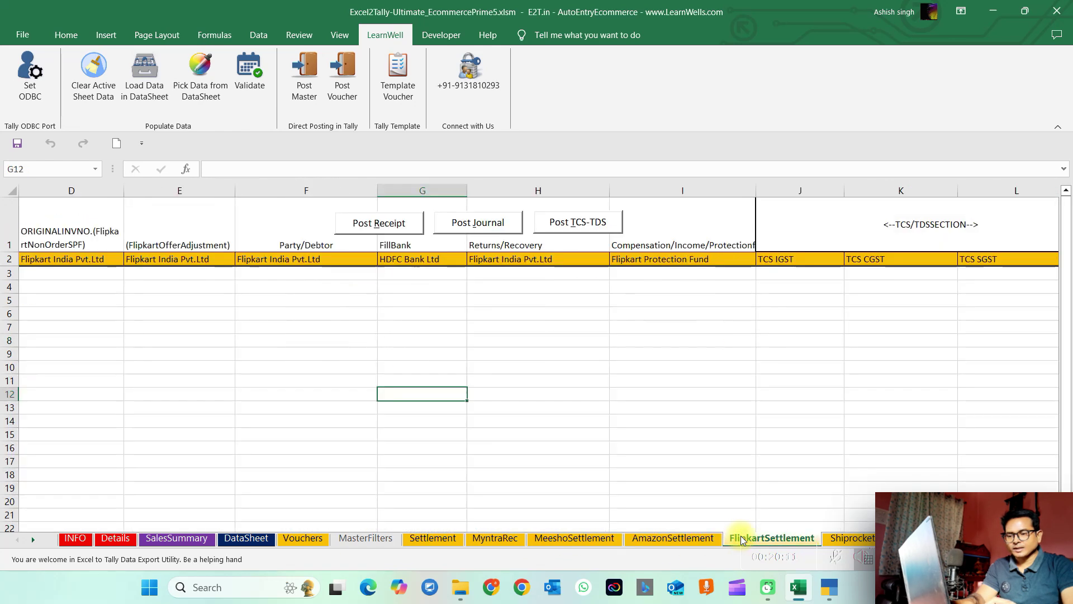
left_click(583, 340)
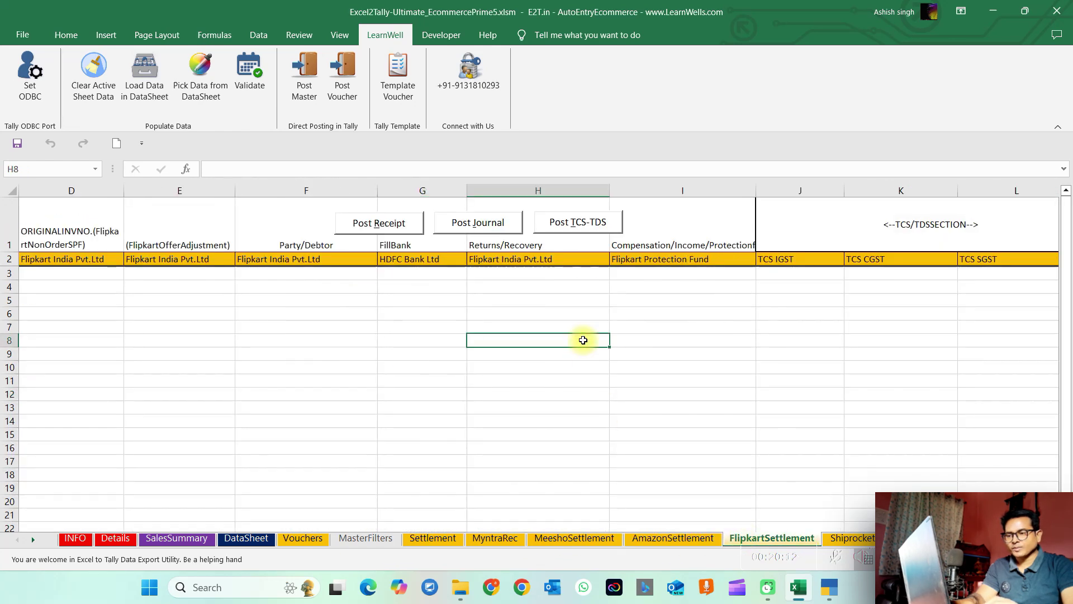
left_click(209, 87)
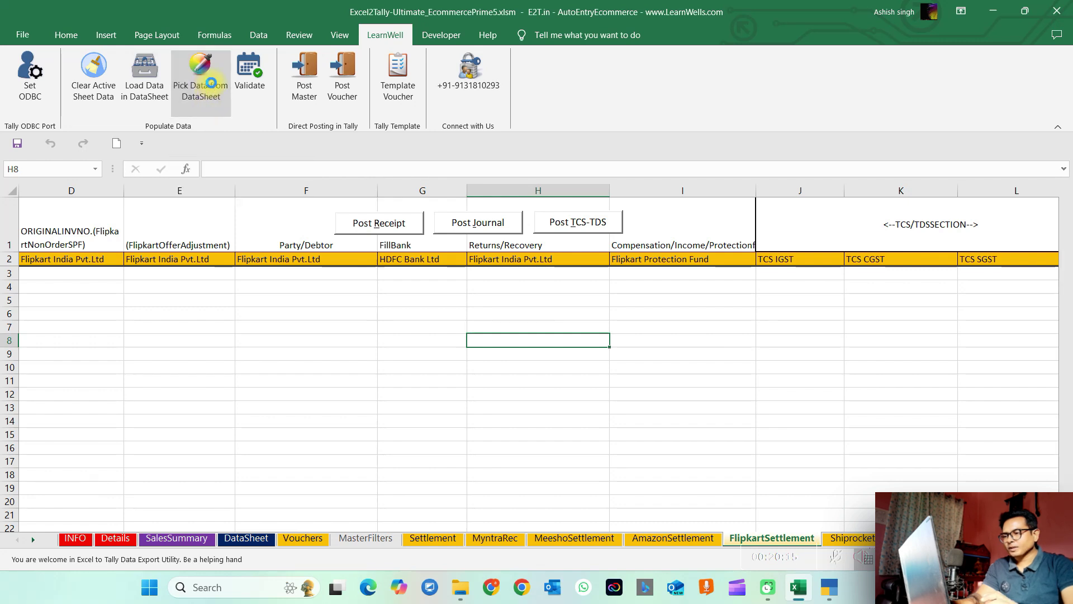
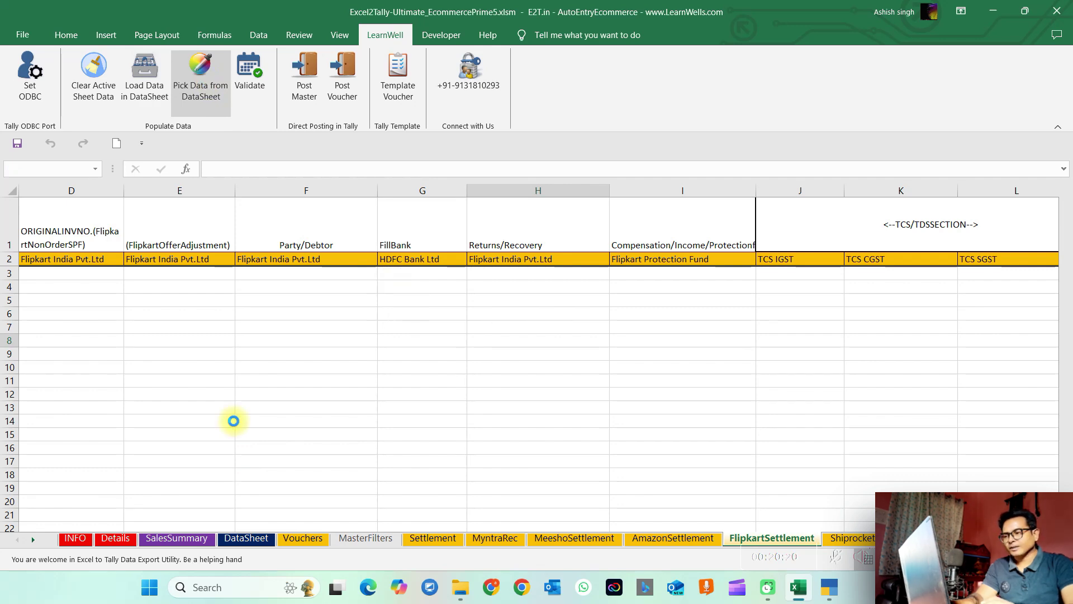
- Validate the FlipkartSettlement data and acknowledge the 'Validation Completed' message
key("Left")
key("Left")
key("Left")
key("Left")
key("Left")
key("Left")
key("Left")
key("Left")
key("Left")
key("Left")
key("Left")
key("Left")
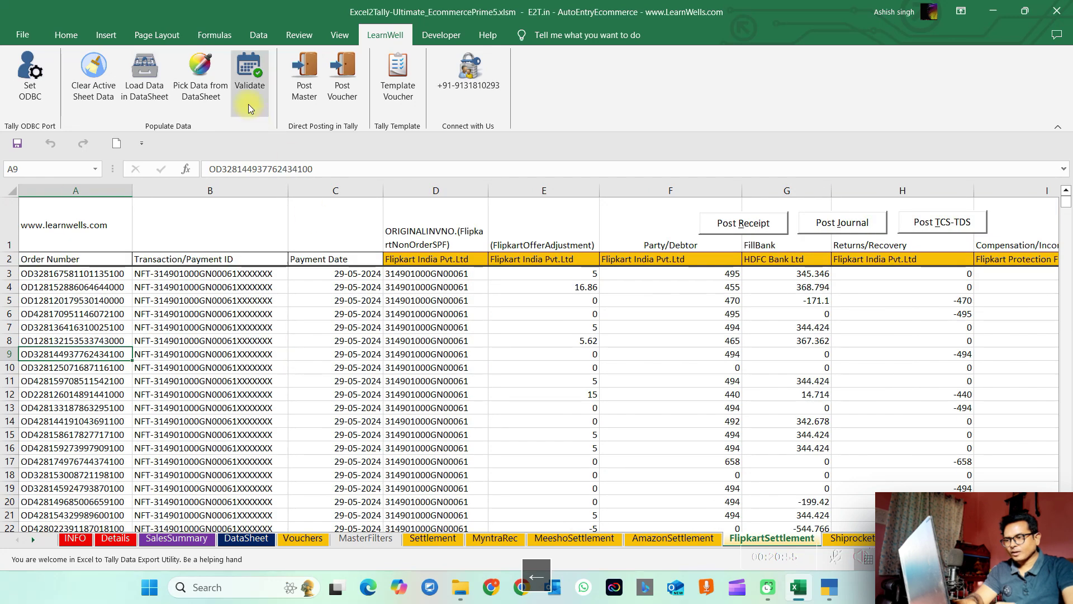
left_click(249, 76)
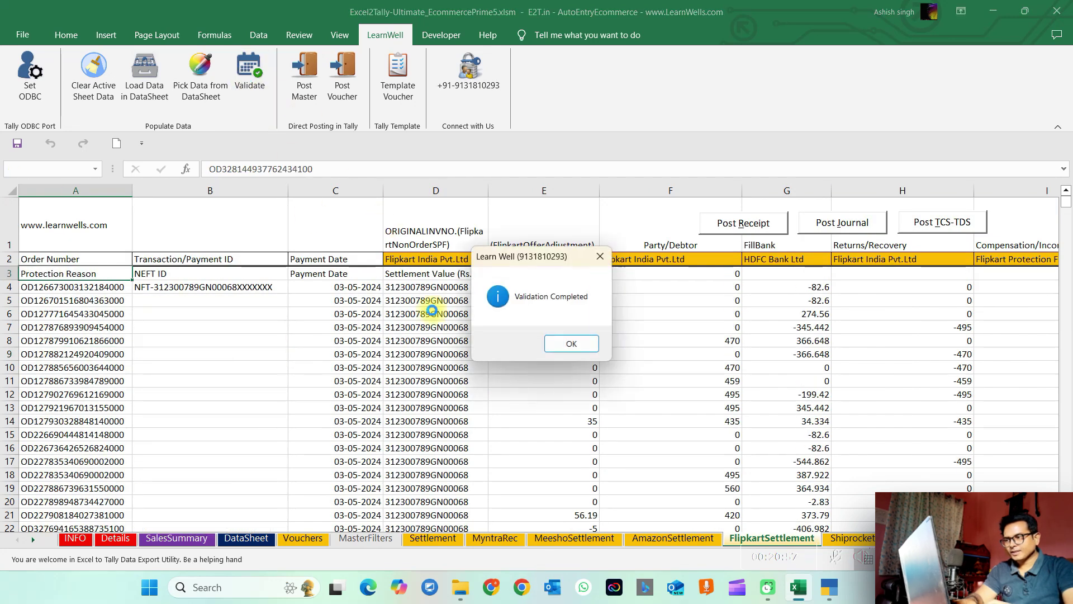
left_click(572, 344)
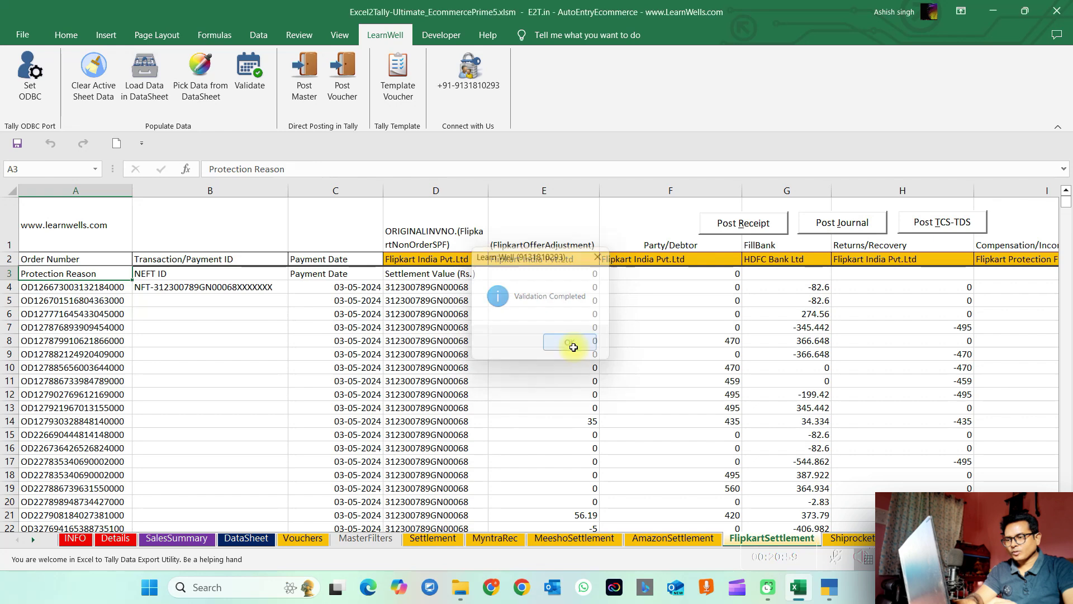
left_click(431, 309)
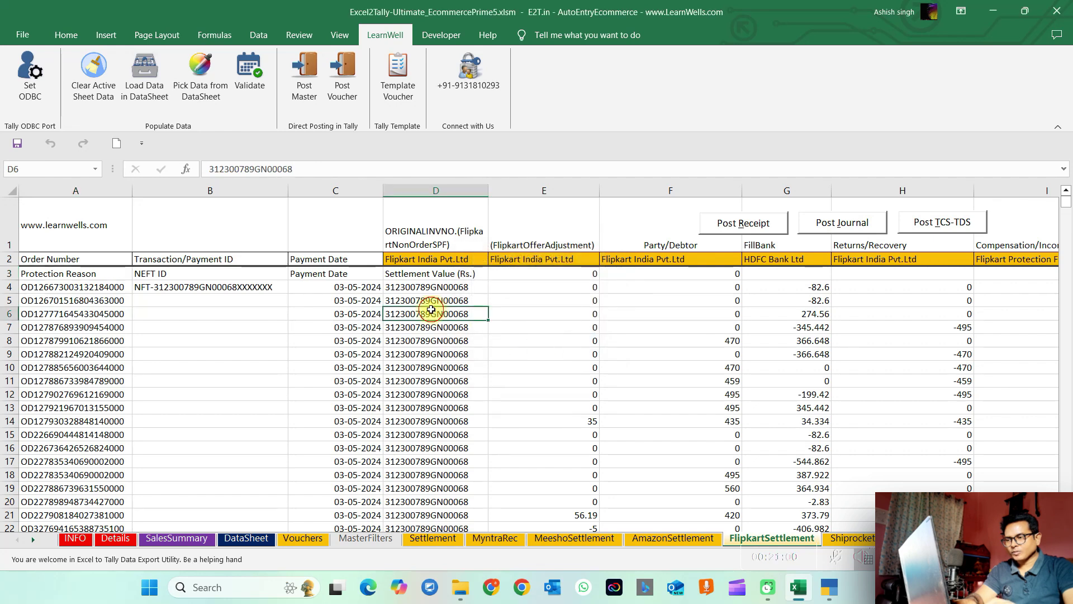
- Inspect the NFT transaction IDs in B4–B6 and the offer adjustment value in E6
left_click(226, 292)
key("Down")
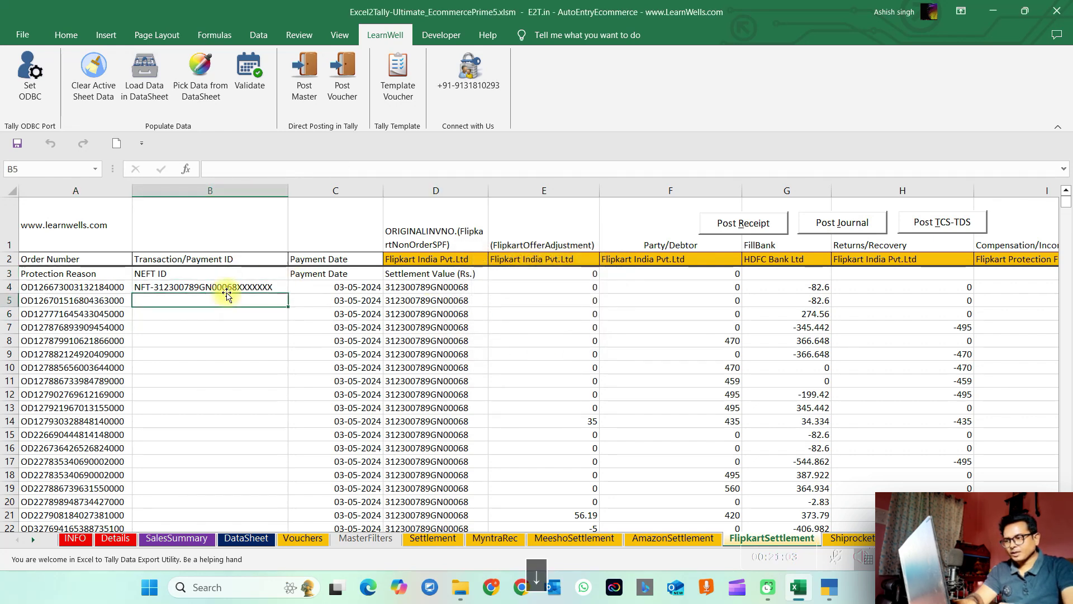
key("Down")
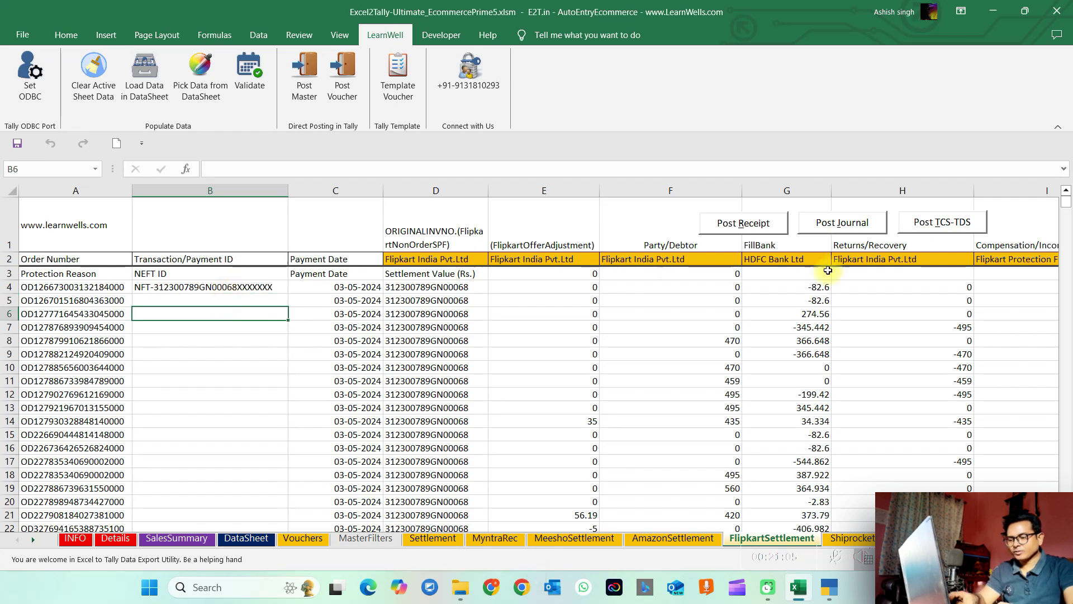
left_click(594, 316)
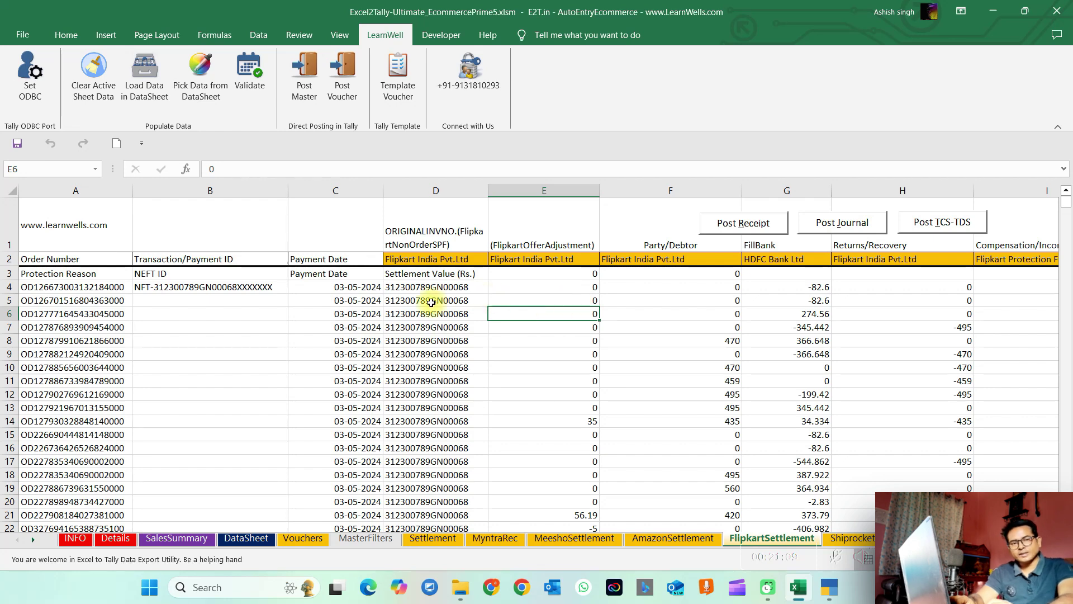
left_click(414, 258)
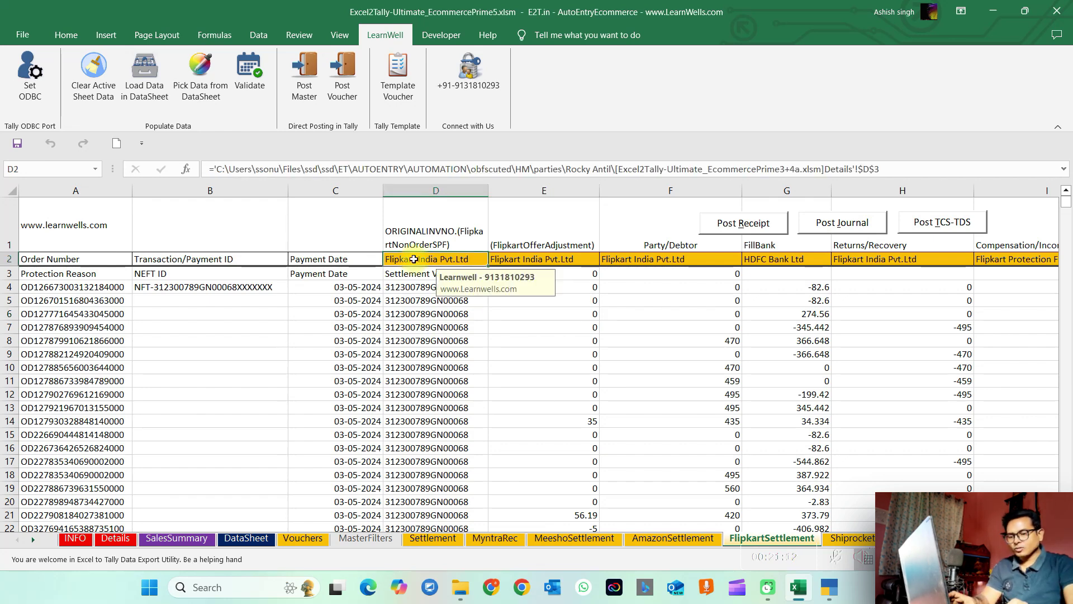
- Copy the row 2 ledger names spanning D2 through AO2
key("shift+Right")
key("shift+Right")
key("shift+Right")
key("shift+Right")
key("shift+Right")
key("shift+Right")
key("shift+Right")
key("shift+Right")
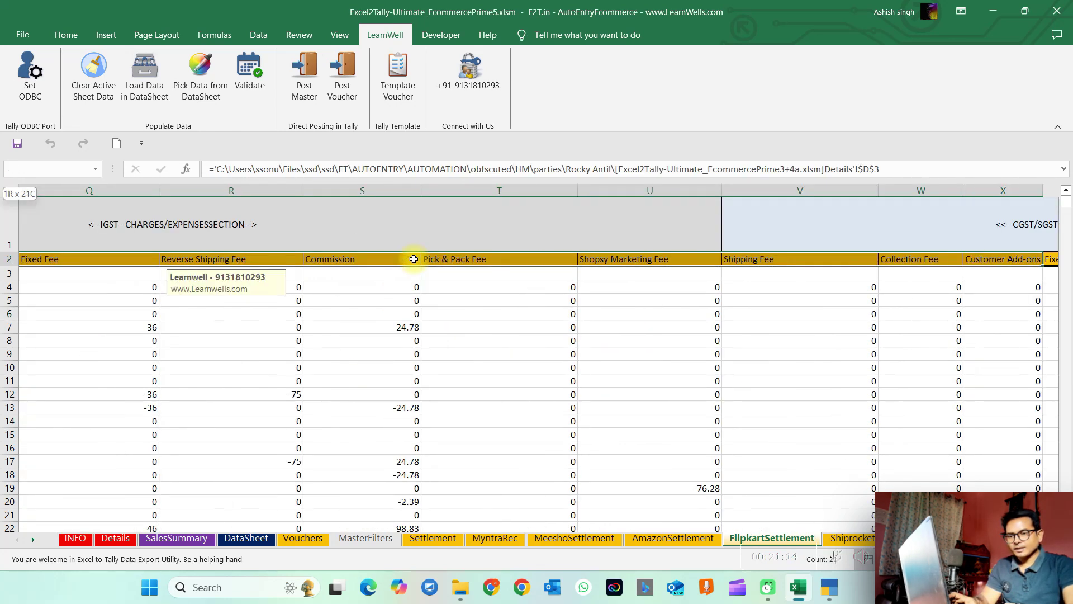
key("shift+Right")
key("shift+Right")
key("shift+Right")
key("shift+Right")
key("shift+Right")
key("shift+Right")
key("shift+Right")
key("shift+Right")
key("shift+Right")
key("shift+Right")
key("shift+Right")
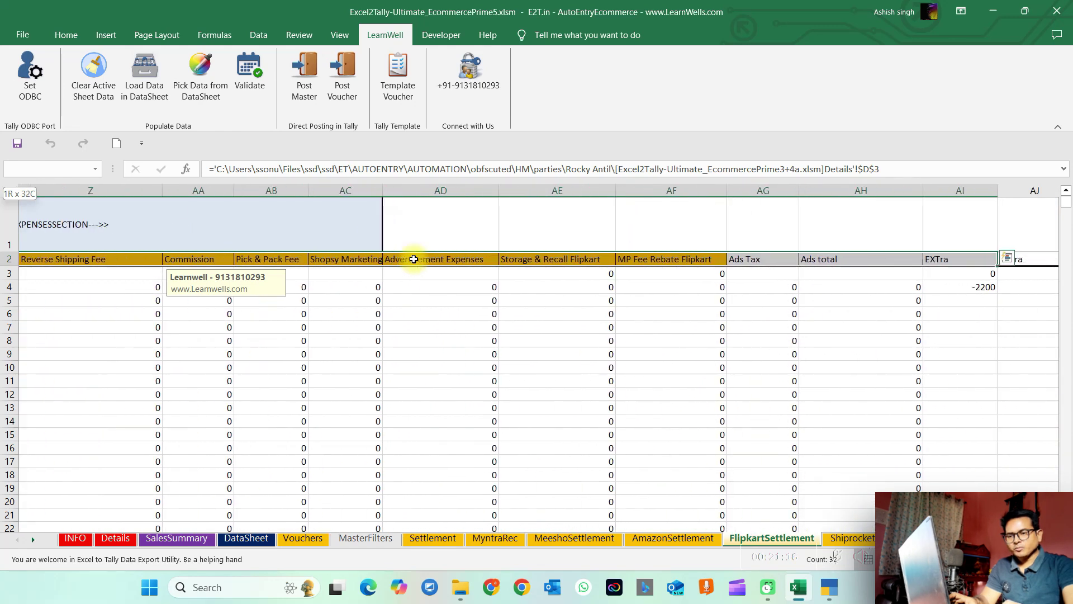
key("shift+Right")
key("shift+Right")
key("shift+Right")
key("shift+Left")
key("shift+Left")
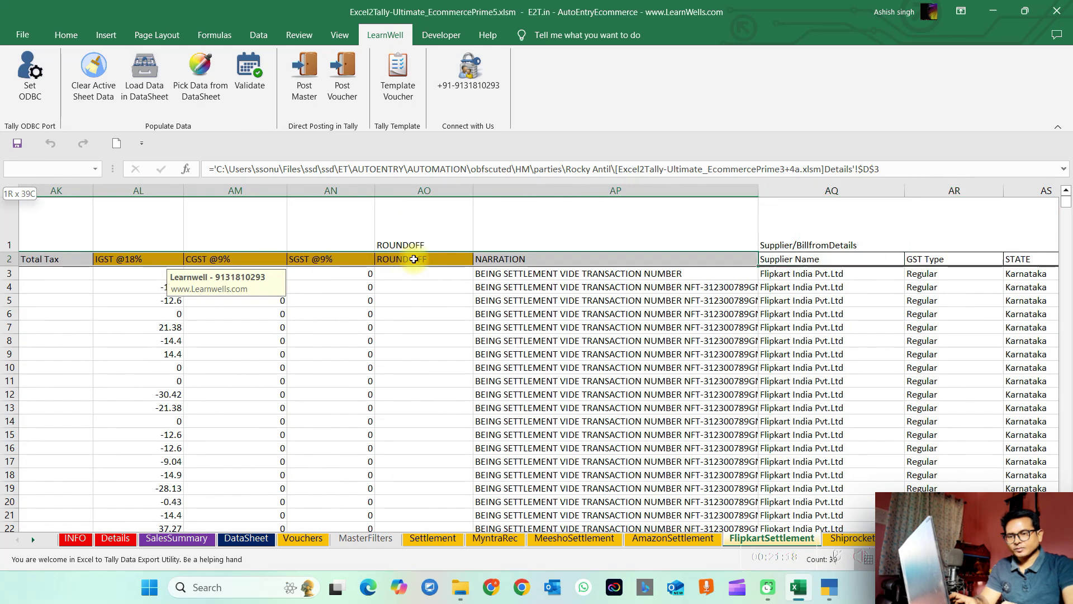
key("shift+Left")
key("ctrl+c")
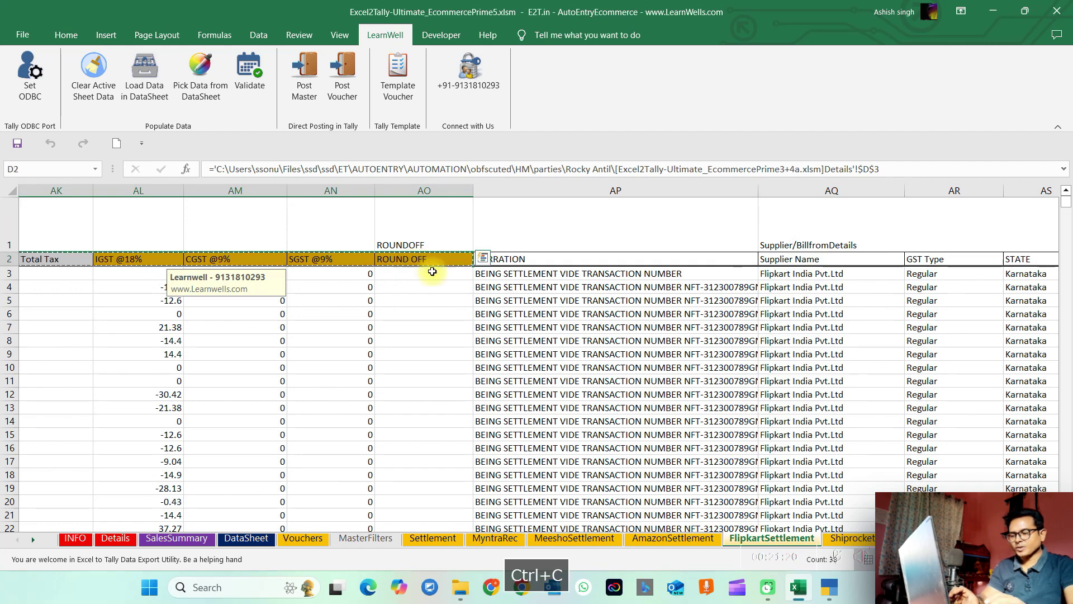
left_click(303, 540)
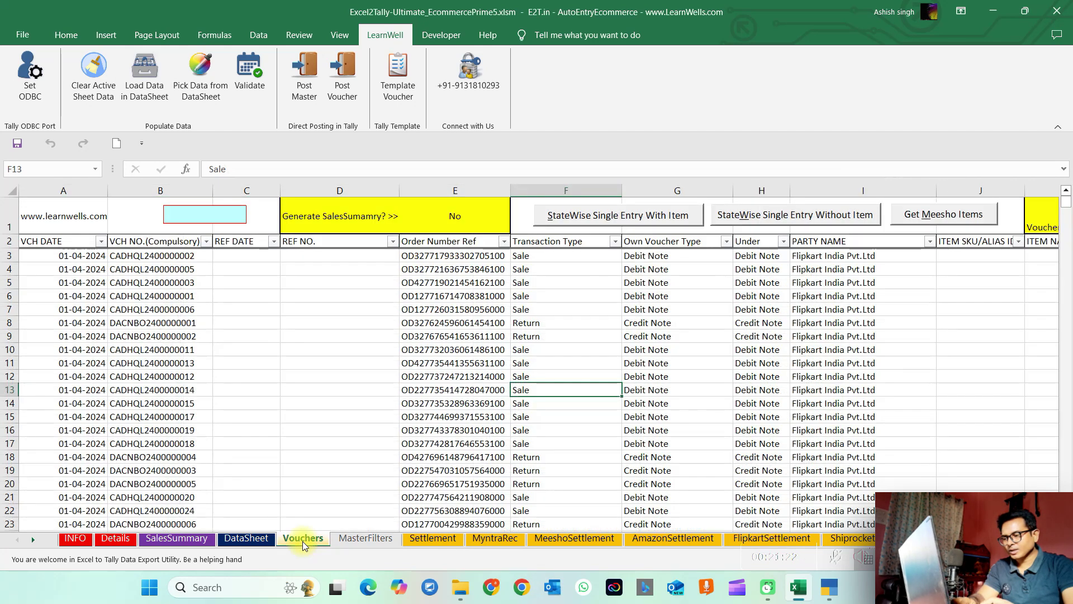
- On the Settlement sheet, fill the Order Number column A3:A48 with 1
left_click(426, 539)
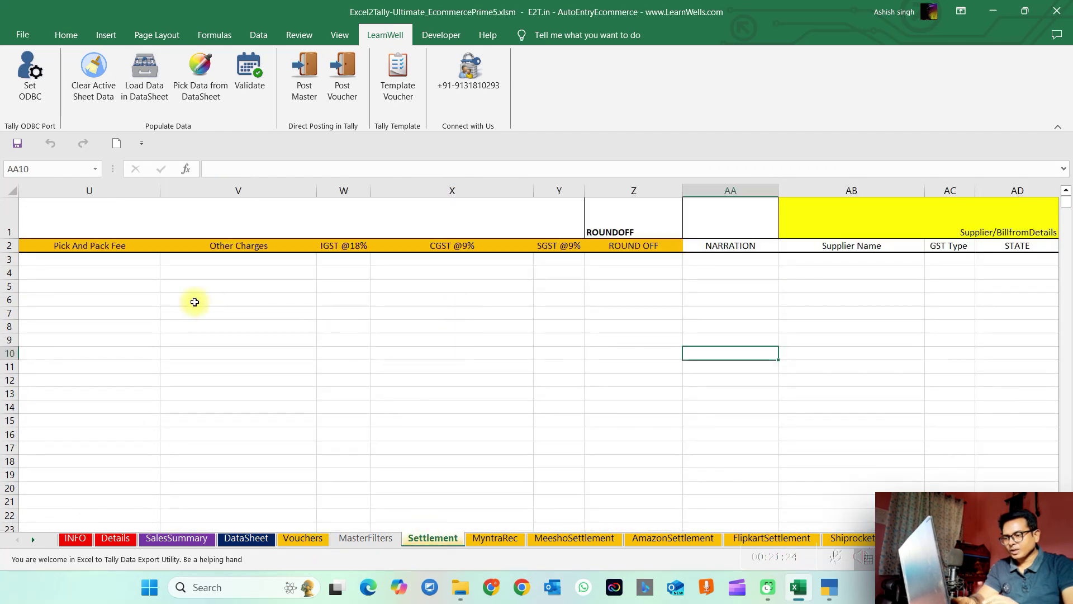
left_click(131, 271)
key("Left")
key("Left")
key("Left")
key("Left")
key("Left")
key("Left")
key("Left")
key("Up")
type("1")
key("Return")
left_click(112, 257)
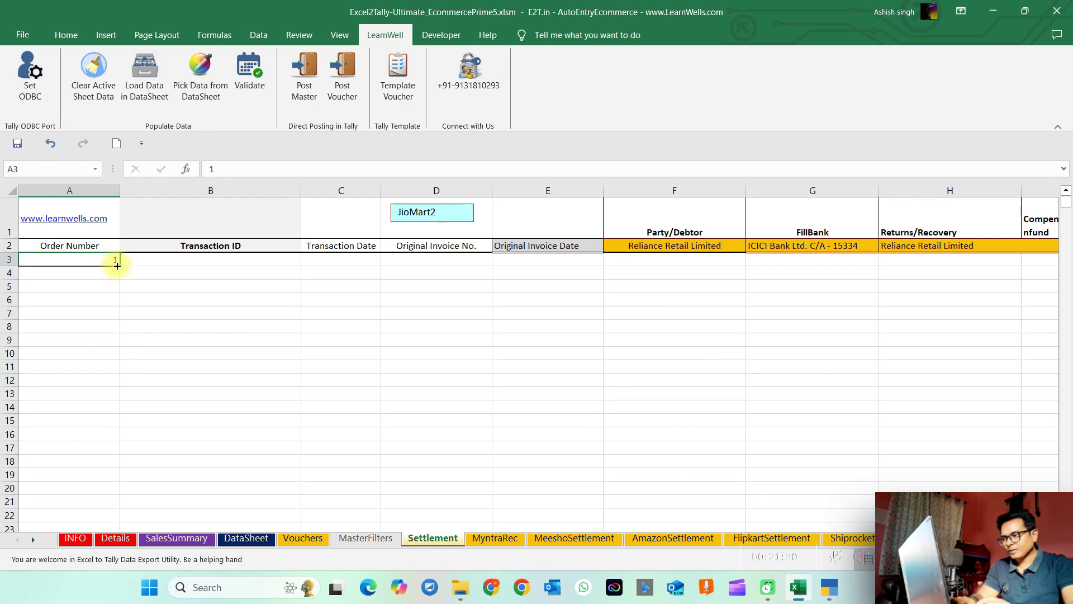
left_click_drag(119, 268, 97, 540)
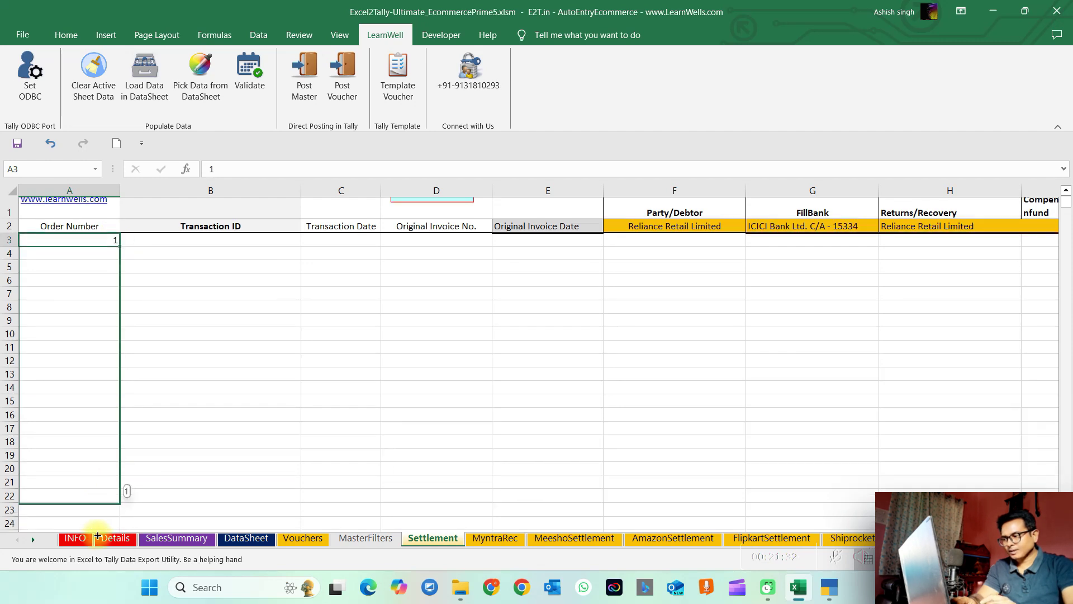
left_click_drag(96, 539, 98, 543)
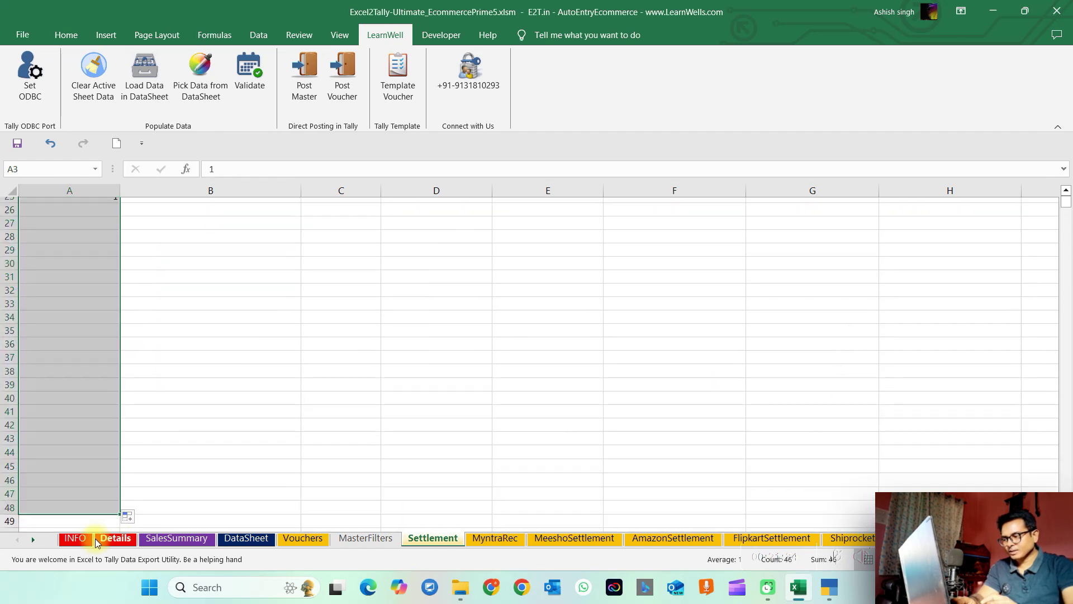
key("Right")
- Run LearnWell Validate on the Settlement sheet and confirm completion
left_click(242, 95)
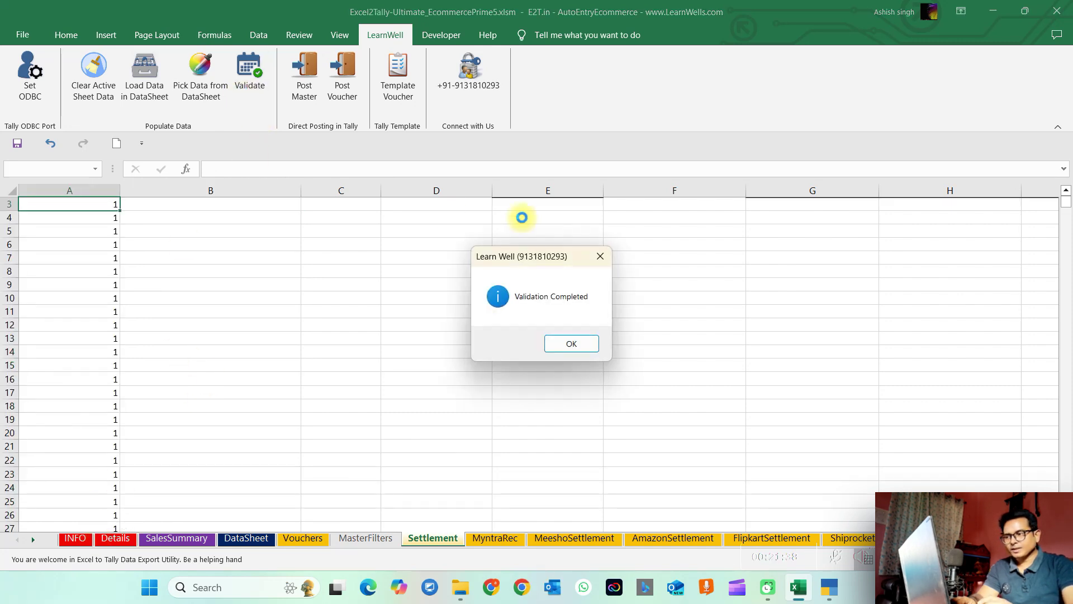
left_click(567, 345)
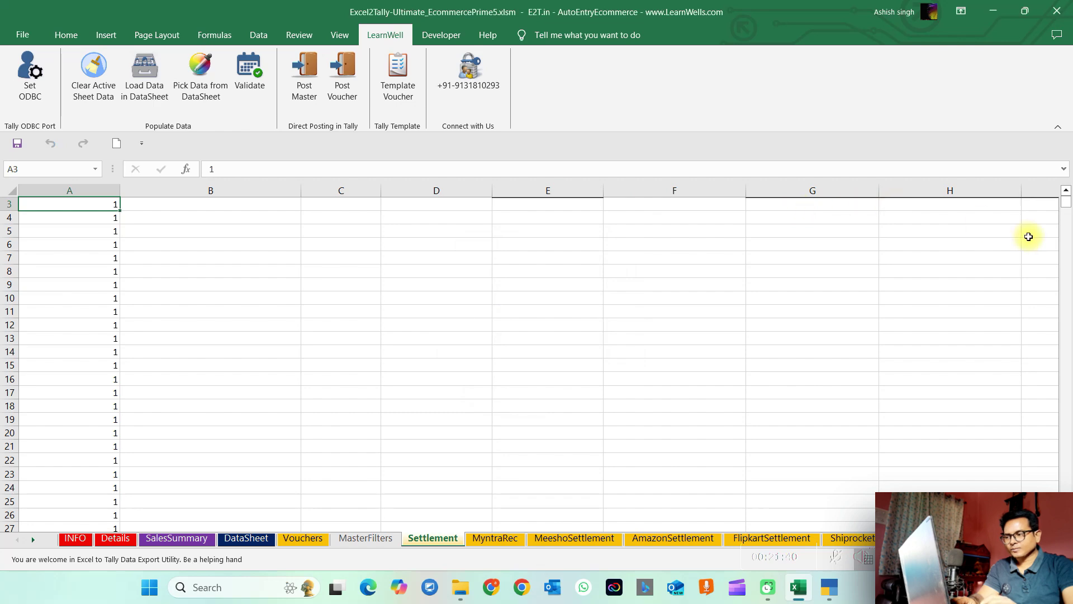
scroll(1069, 202, "up", 3)
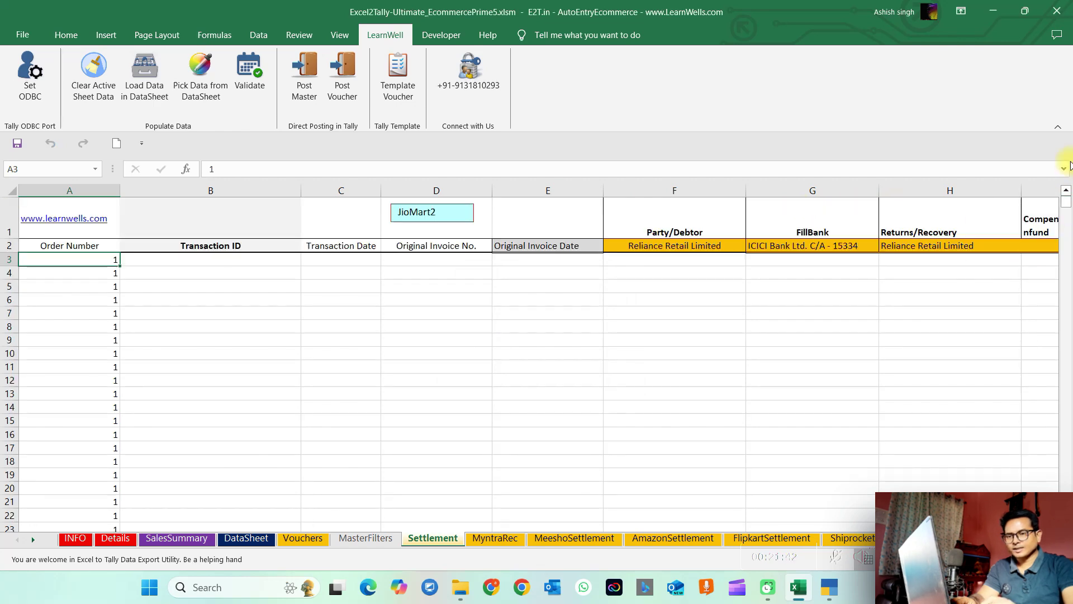
left_click(760, 269)
key("Right")
key("Right")
key("Right")
key("Right")
key("Right")
key("Right")
key("Right")
key("Right")
key("Right")
key("Right")
key("Right")
key("Right")
key("Right")
key("Right")
key("Right")
key("Right")
key("Right")
key("Right")
key("Right")
key("Right")
key("Right")
key("Right")
key("Right")
key("Right")
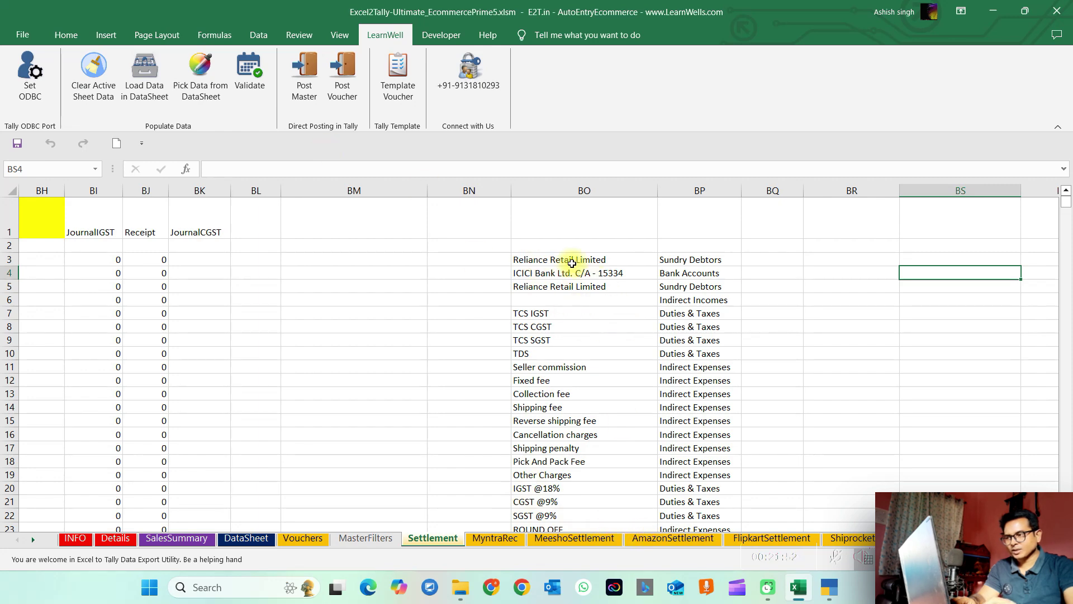
- Paste the Flipkart ledger names into column BO from BO3 as transposed values only
left_click(745, 538)
key("ctrl+c")
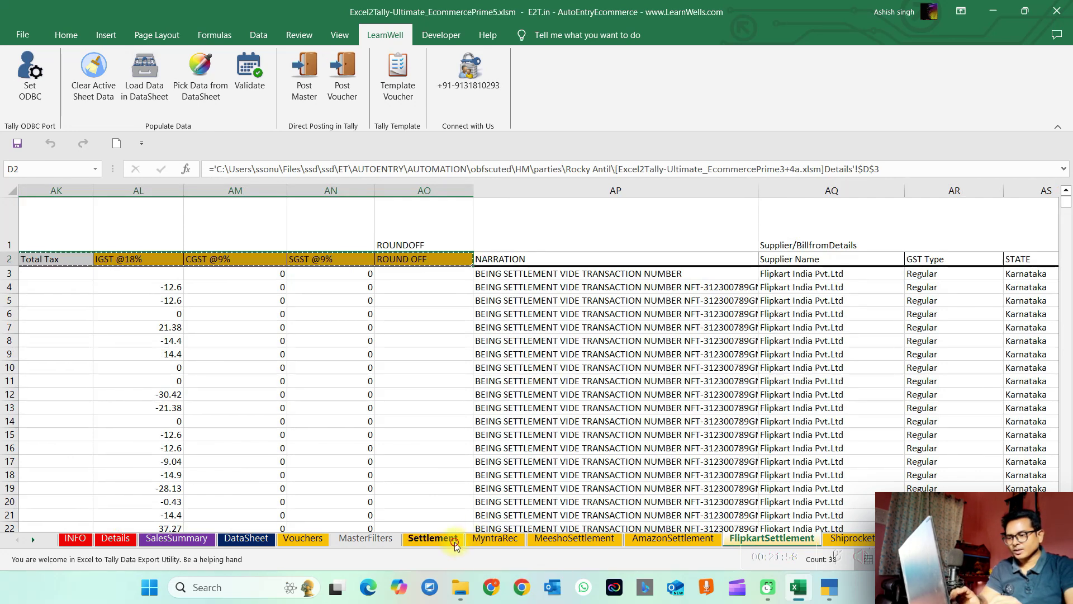
left_click(433, 538)
left_click(559, 261)
right_click(560, 261)
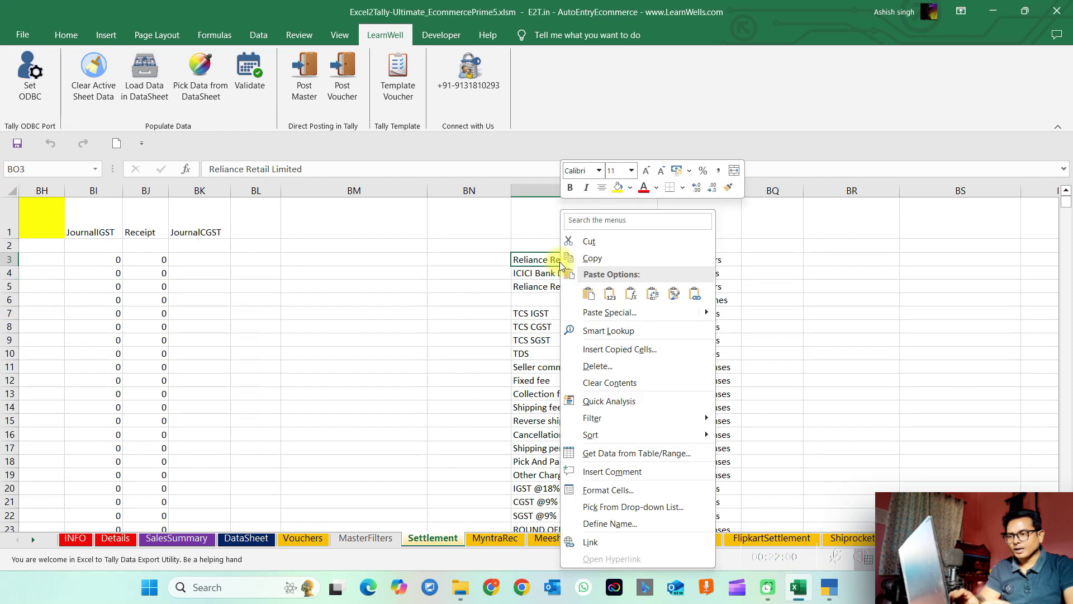
left_click(603, 315)
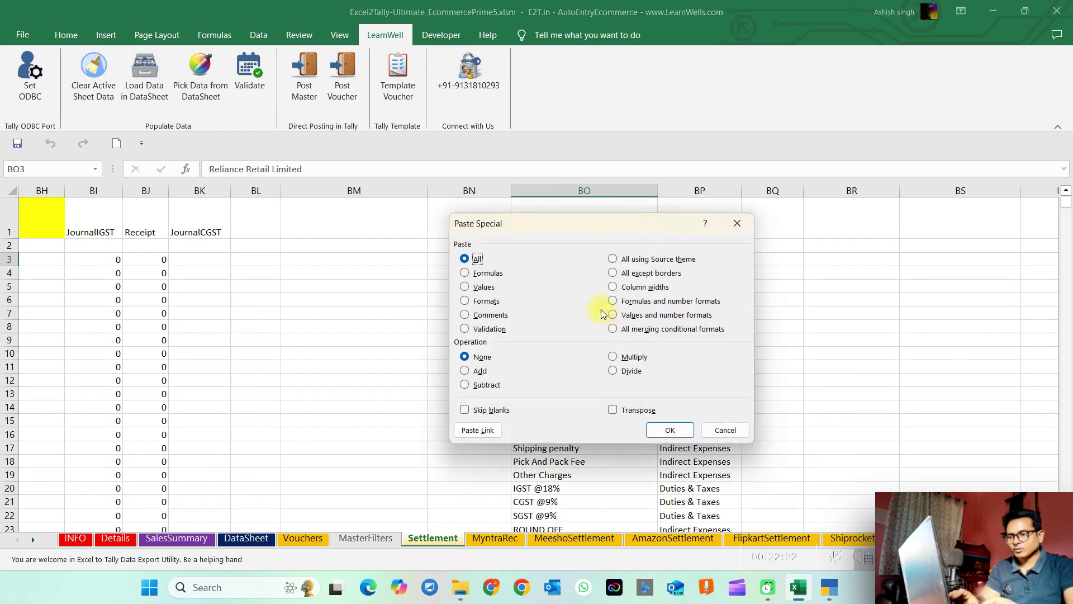
left_click(488, 289)
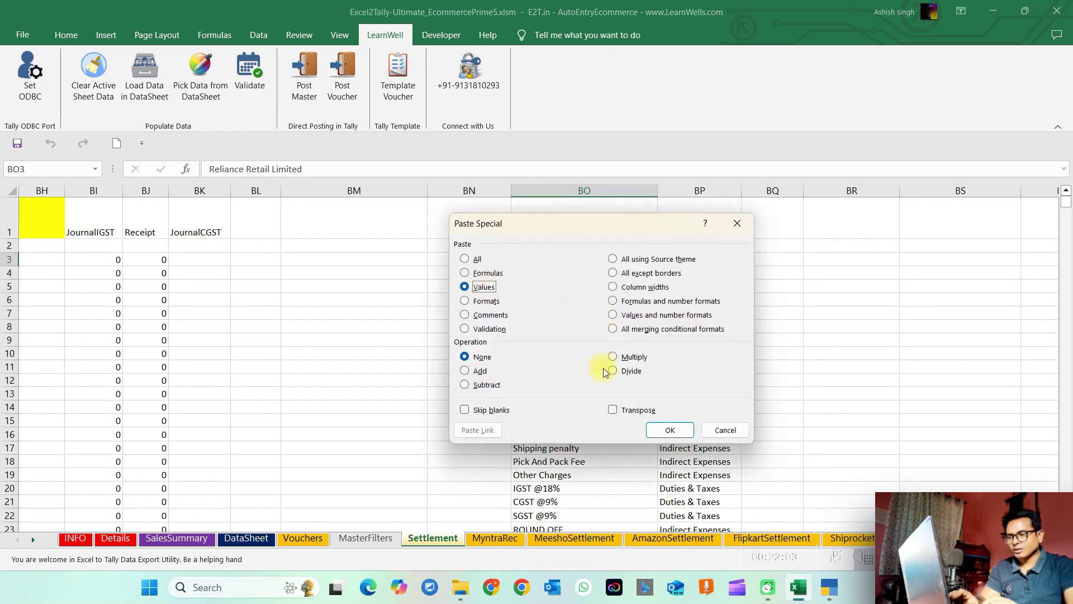
left_click(610, 413)
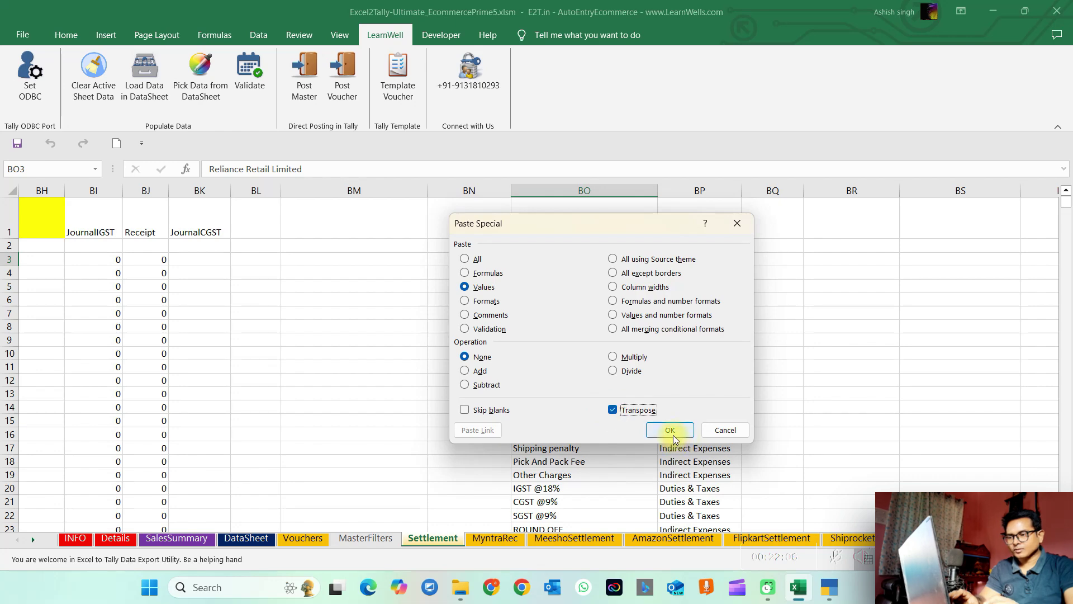
left_click(671, 430)
left_click(696, 260)
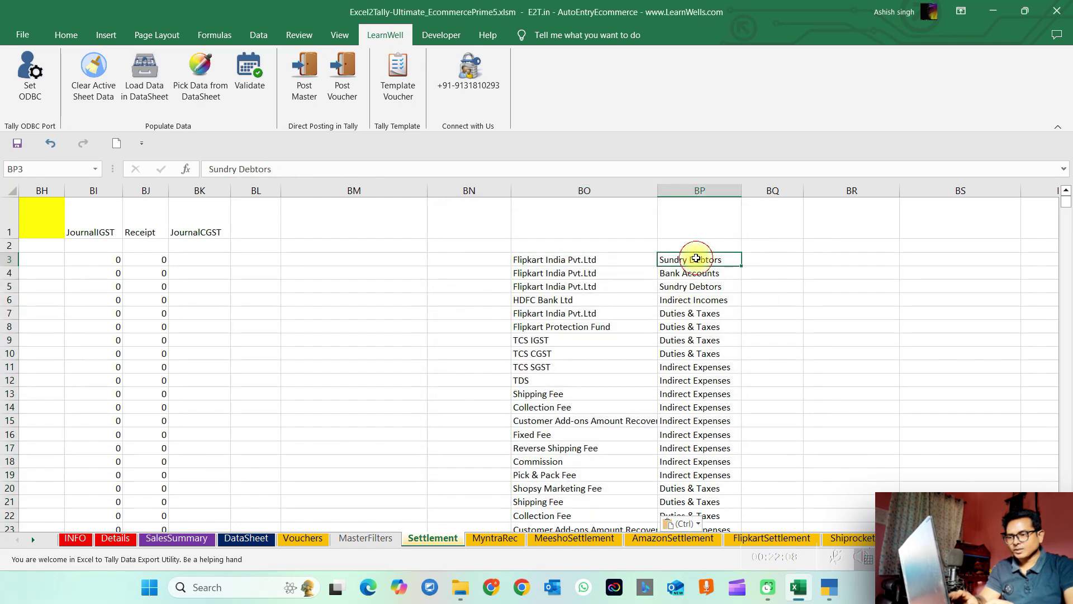
- Copy the Sundry Debtors group from BP3 into BP4 and BP5
key("ctrl+c")
key("Down")
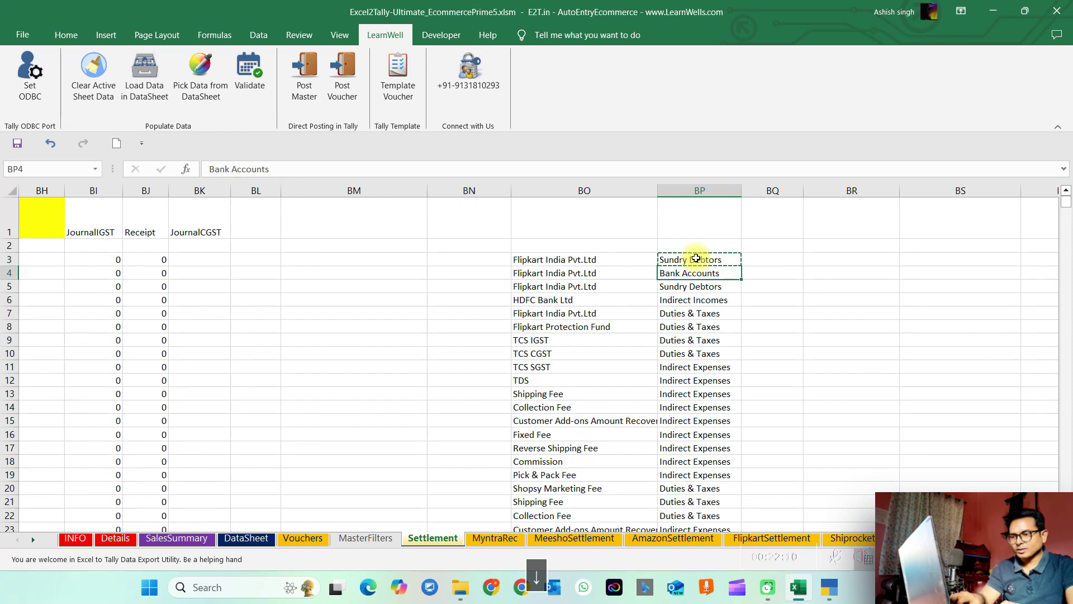
key("shift+Down")
key("ctrl+v")
key("Down")
key("Down")
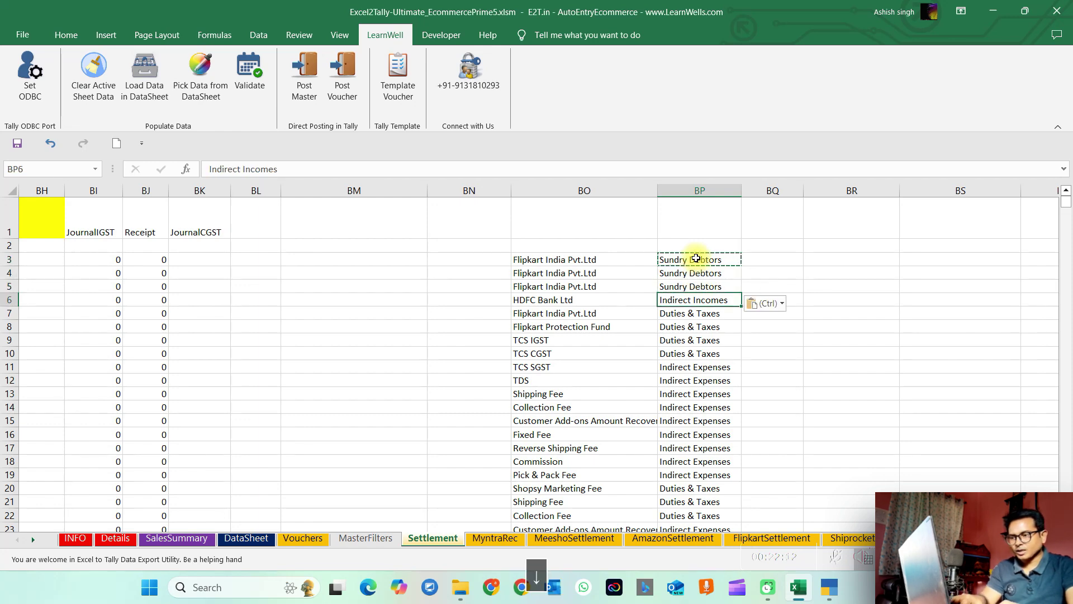
scroll(696, 259, "down", 7)
left_click(626, 273)
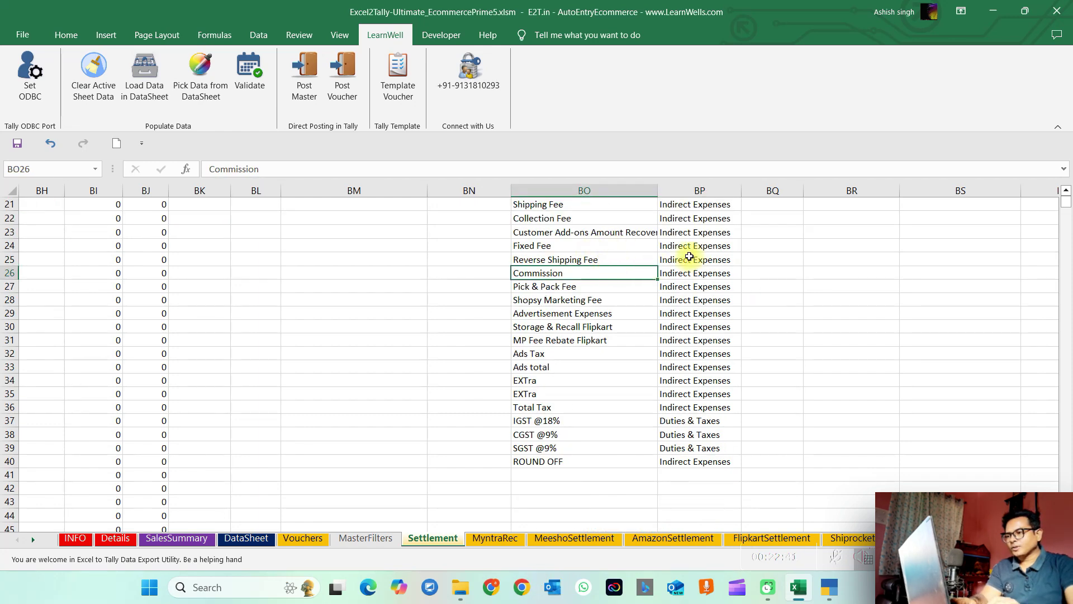
- Post the ledger masters to Tally without saving the XML file
left_click(304, 75)
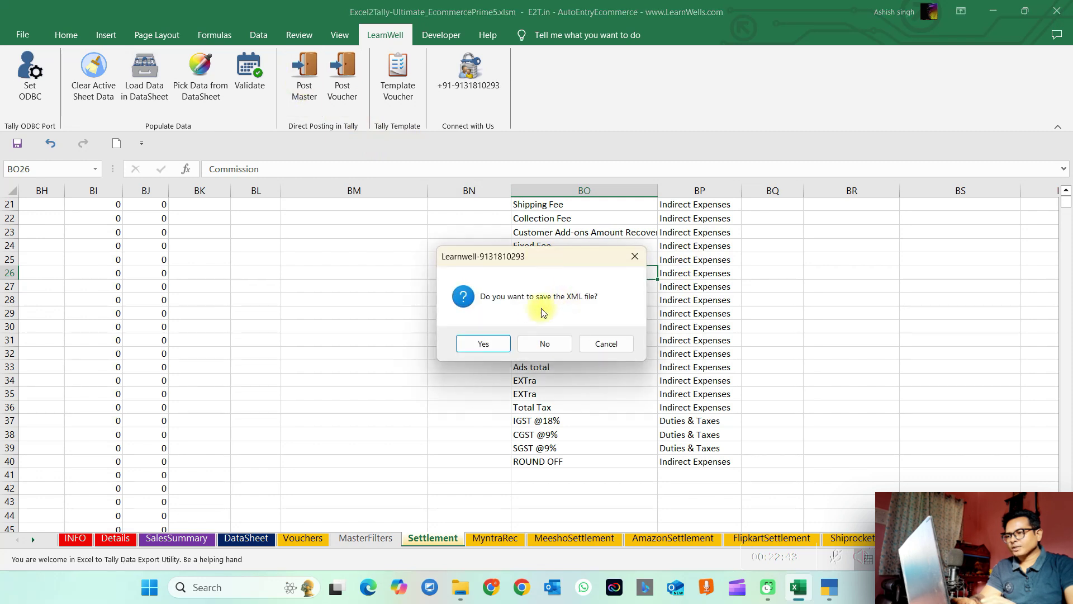
left_click(544, 344)
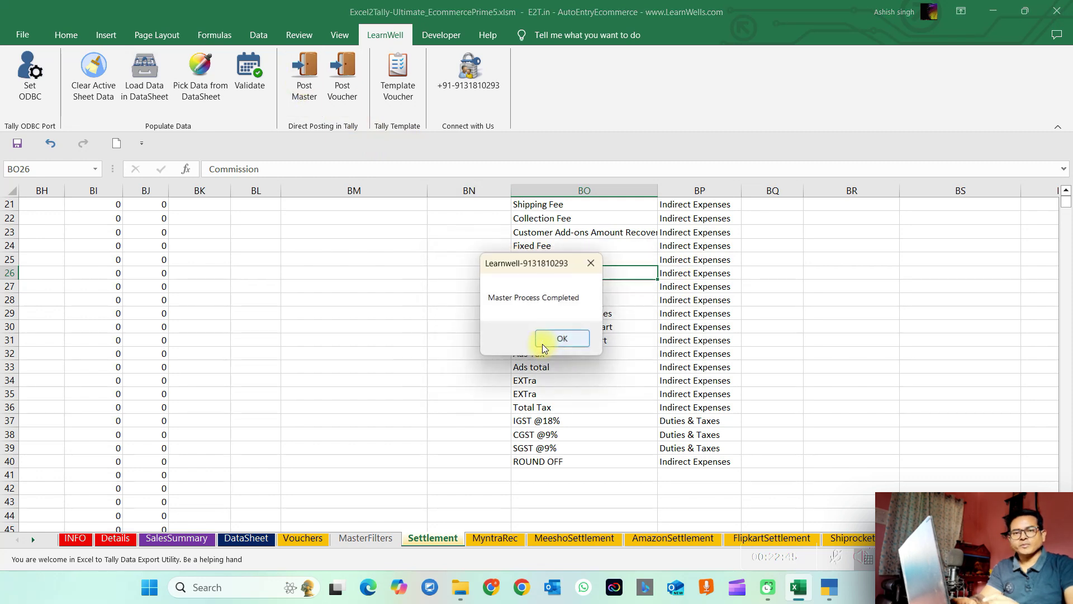
left_click(559, 338)
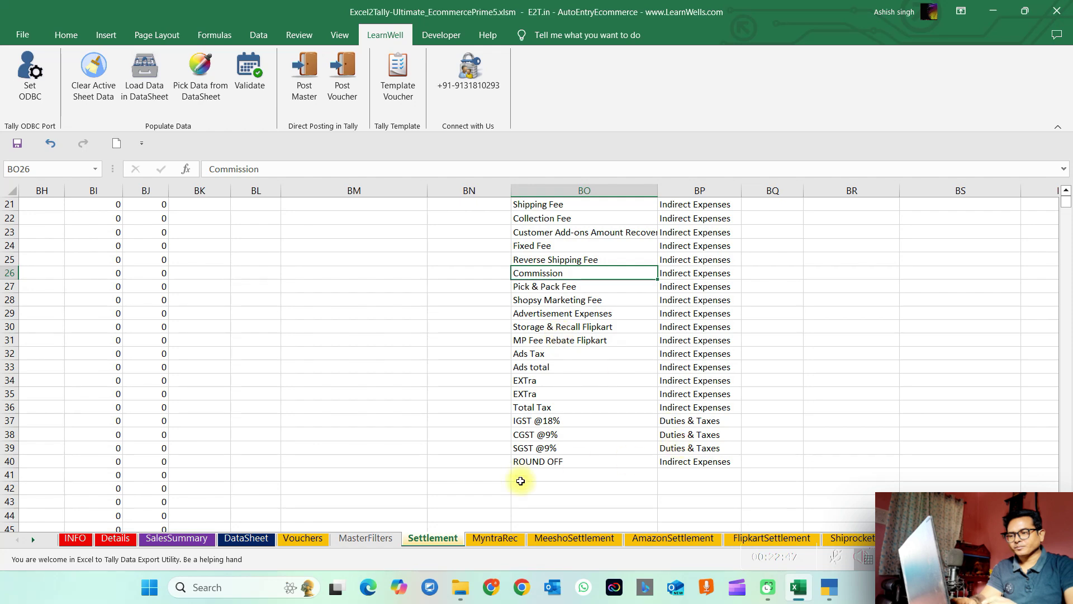
left_click(742, 541)
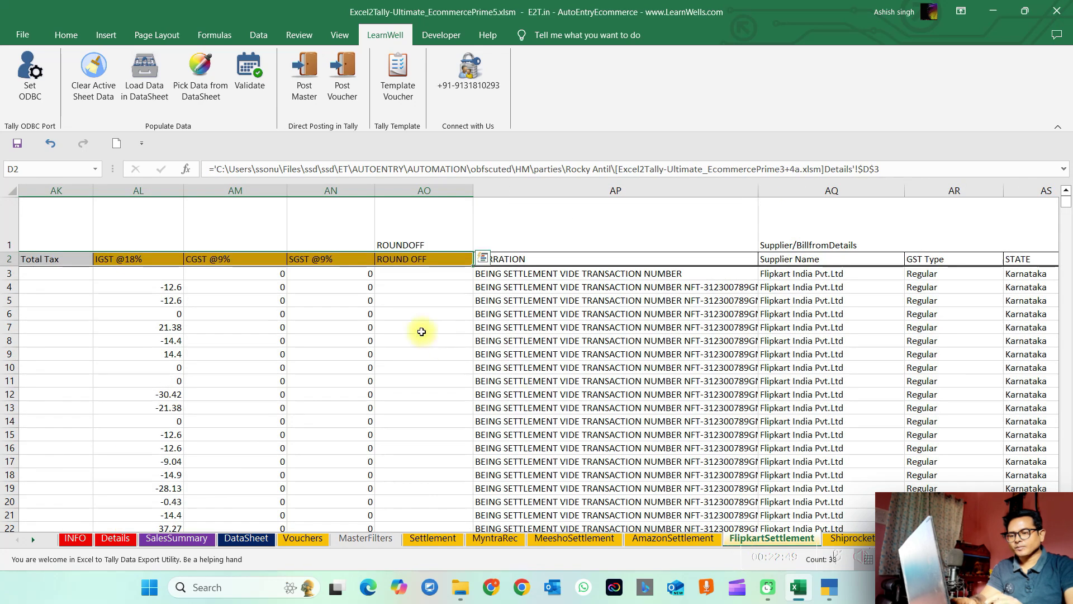
- Post the Receipt, Journal IGST and Journal CGST vouchers to Tally, declining every XML save
left_click(422, 329)
key("Left")
key("Left")
key("Left")
key("Left")
key("Left")
key("Left")
key("Left")
key("Left")
key("Left")
key("Left")
key("Left")
key("Left")
key("Left")
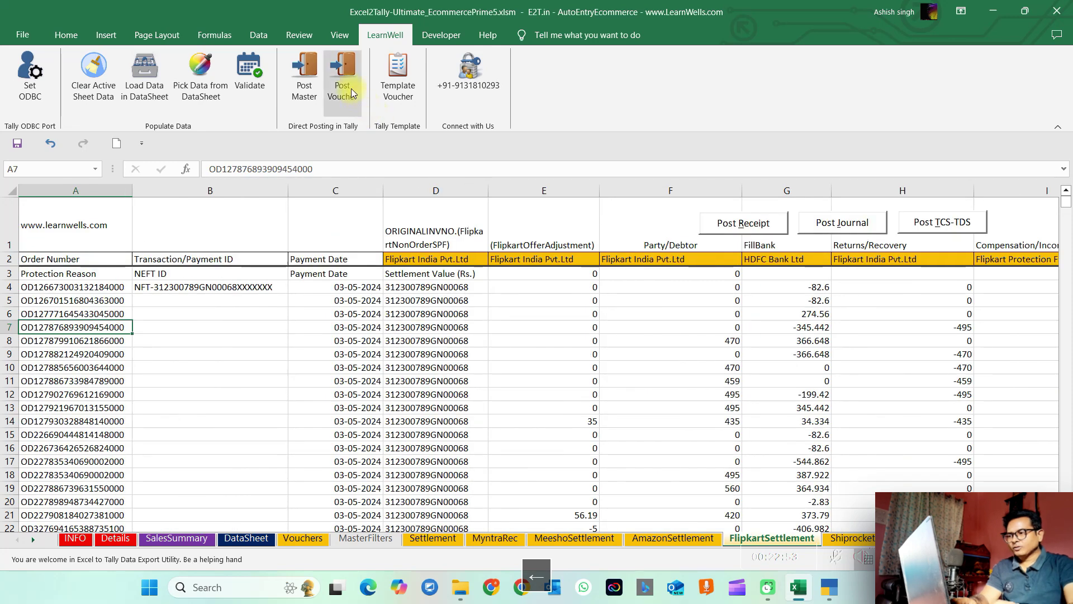
left_click(349, 83)
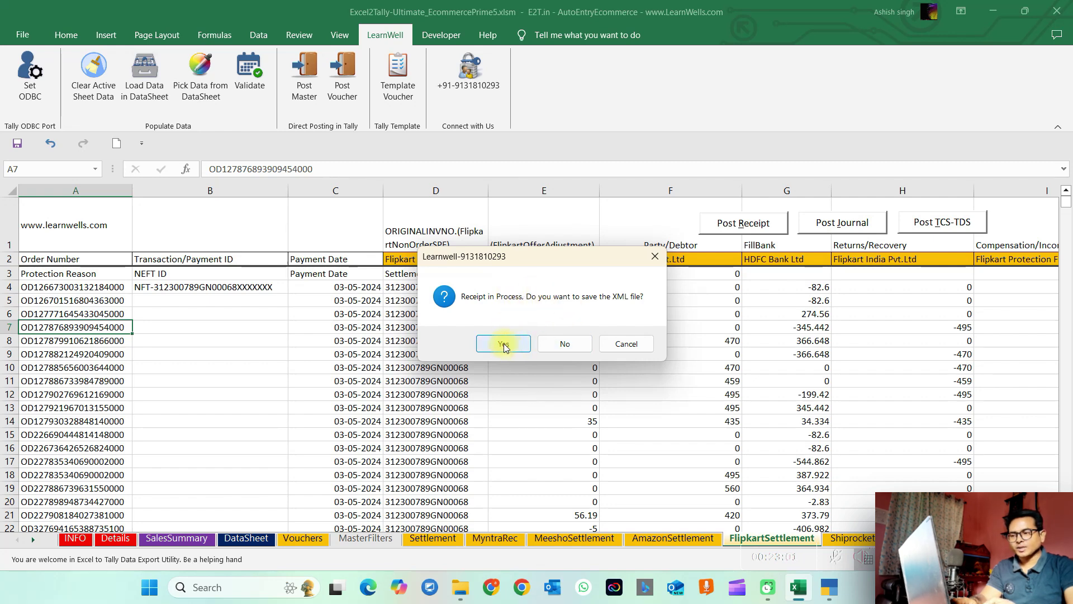
left_click(560, 346)
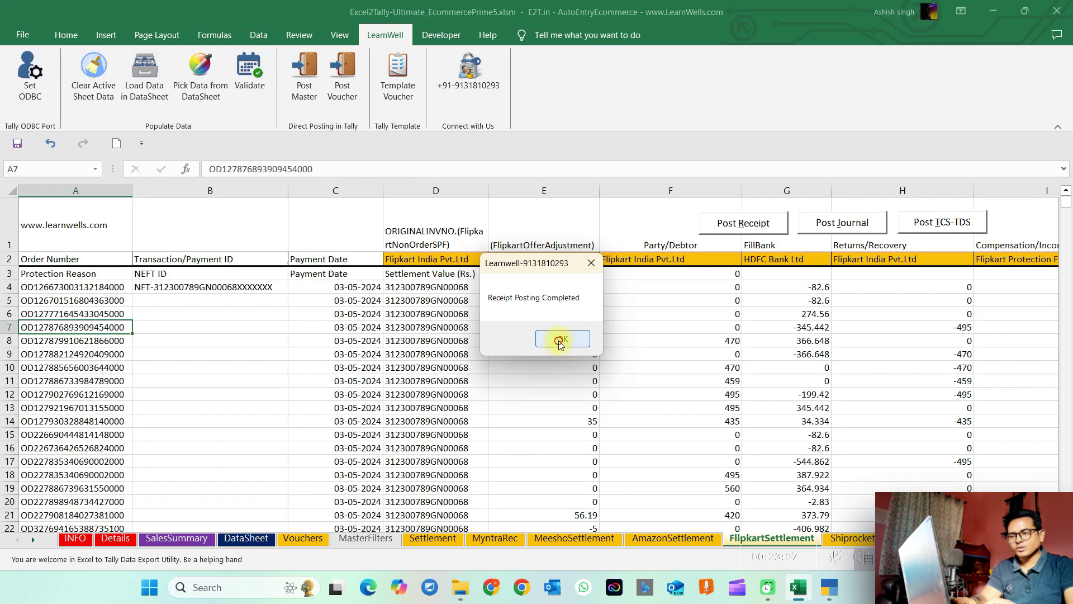
left_click(560, 341)
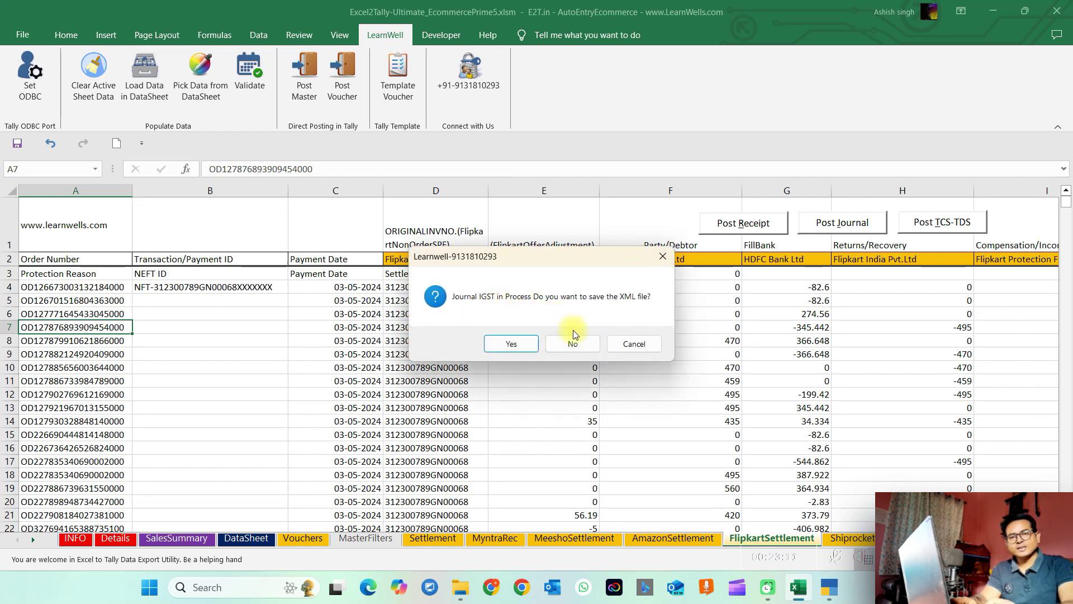
left_click(578, 343)
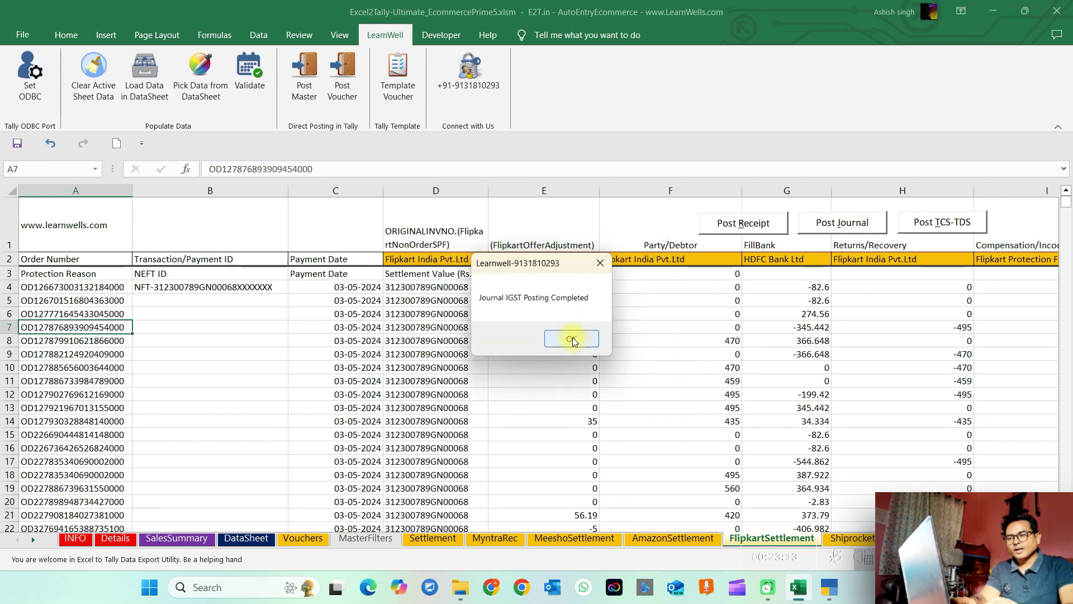
left_click(583, 342)
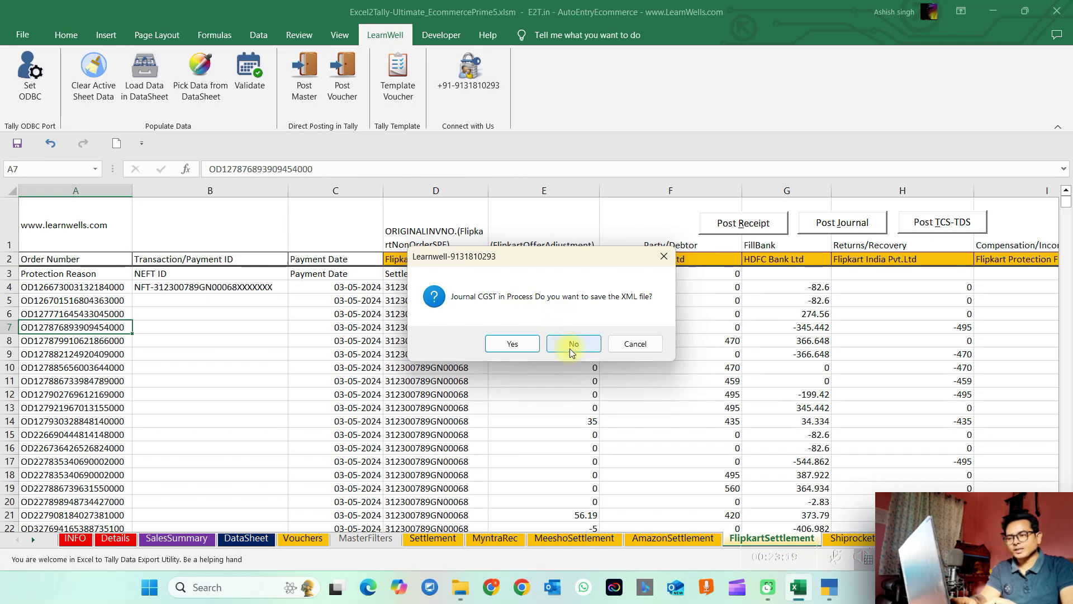
left_click(572, 345)
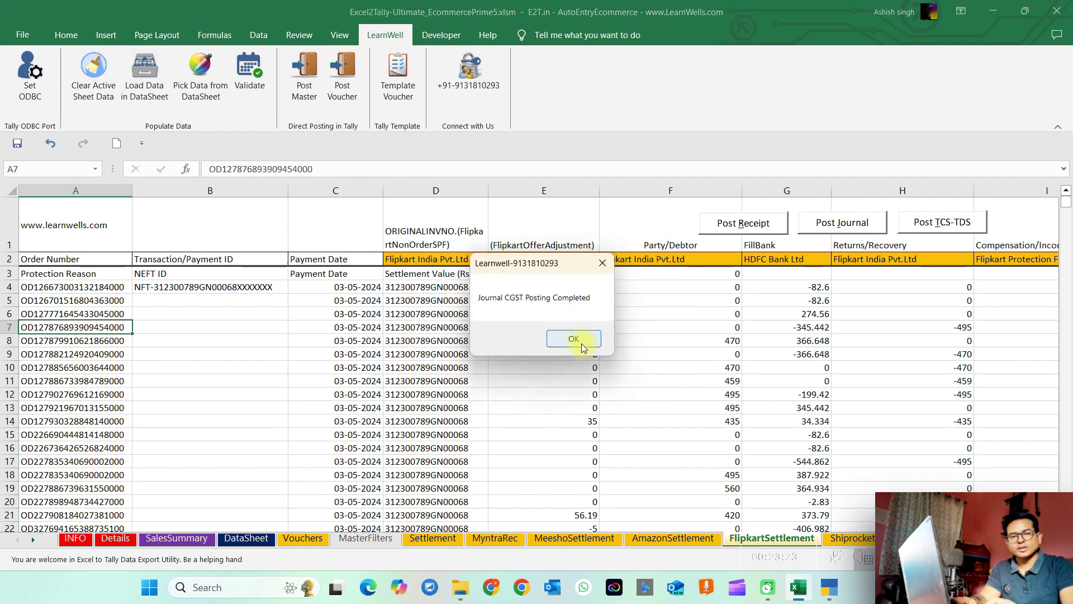
left_click(582, 340)
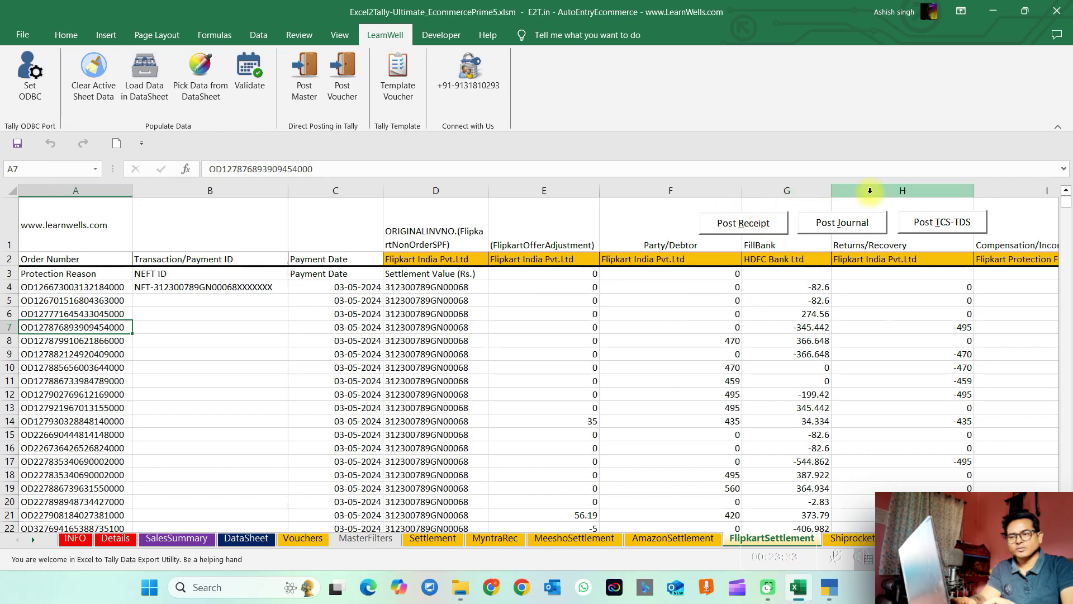
left_click(848, 191)
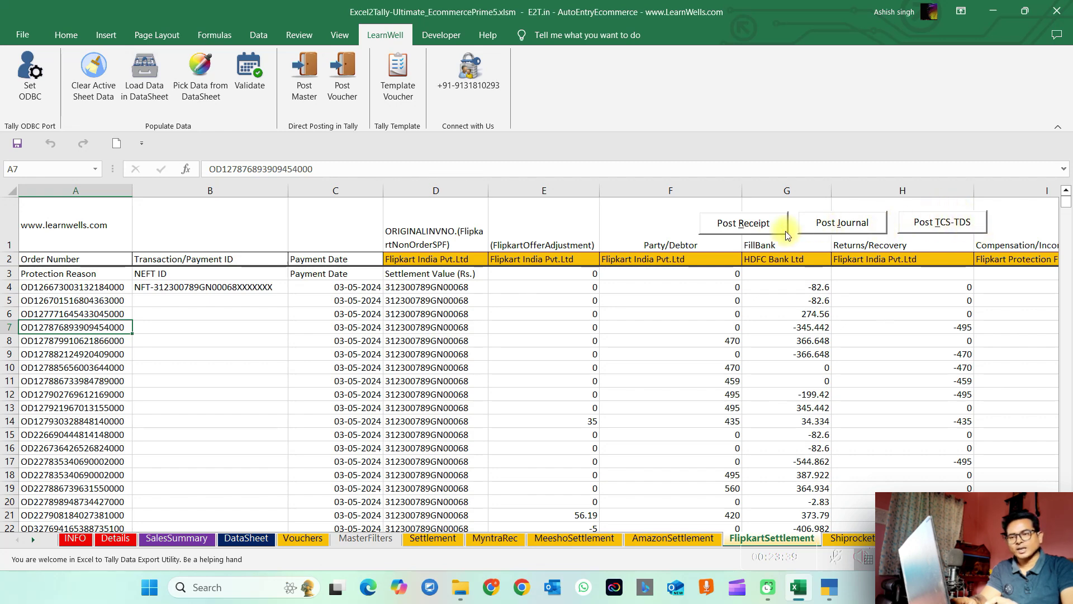
- Check the ERROR LIST columns, finding only 'No Entries in Voucher!' for journal CGST, then go to TallyPrime
left_click(611, 317)
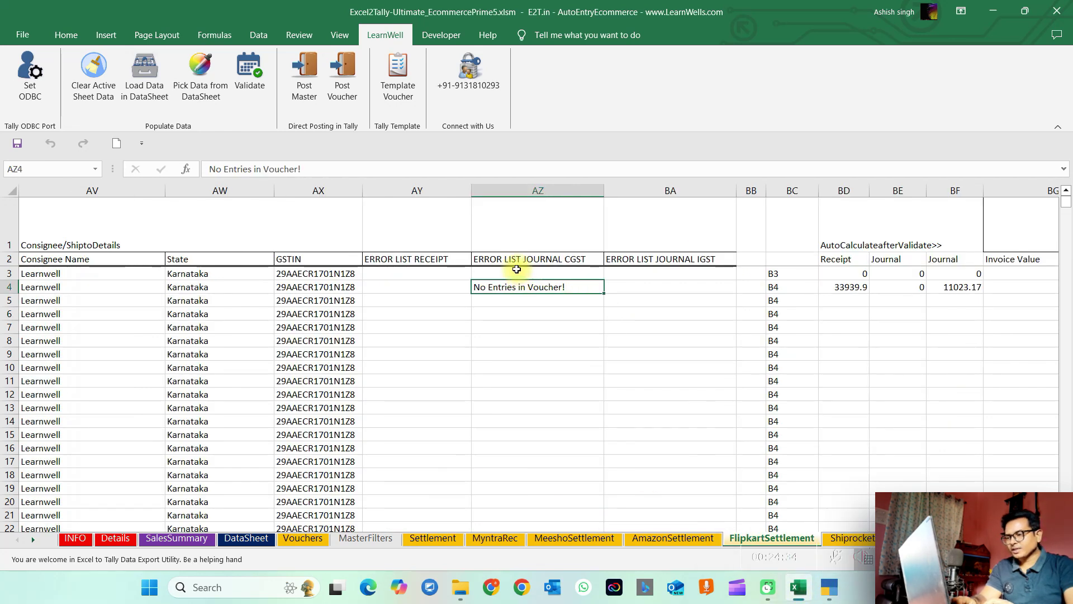
left_click_drag(516, 287, 515, 363)
left_click(558, 260)
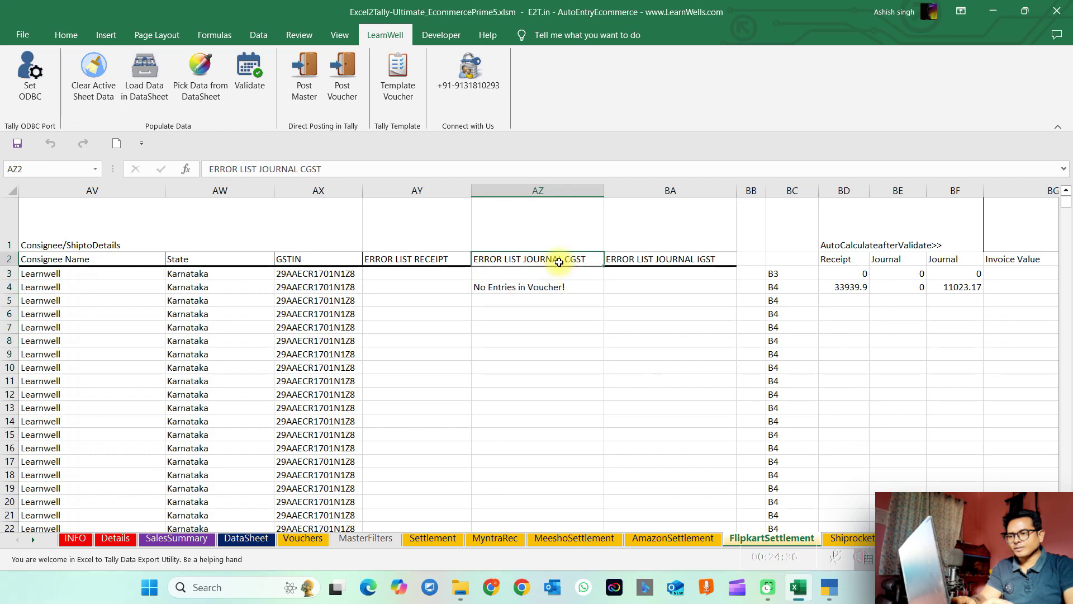
left_click(544, 288)
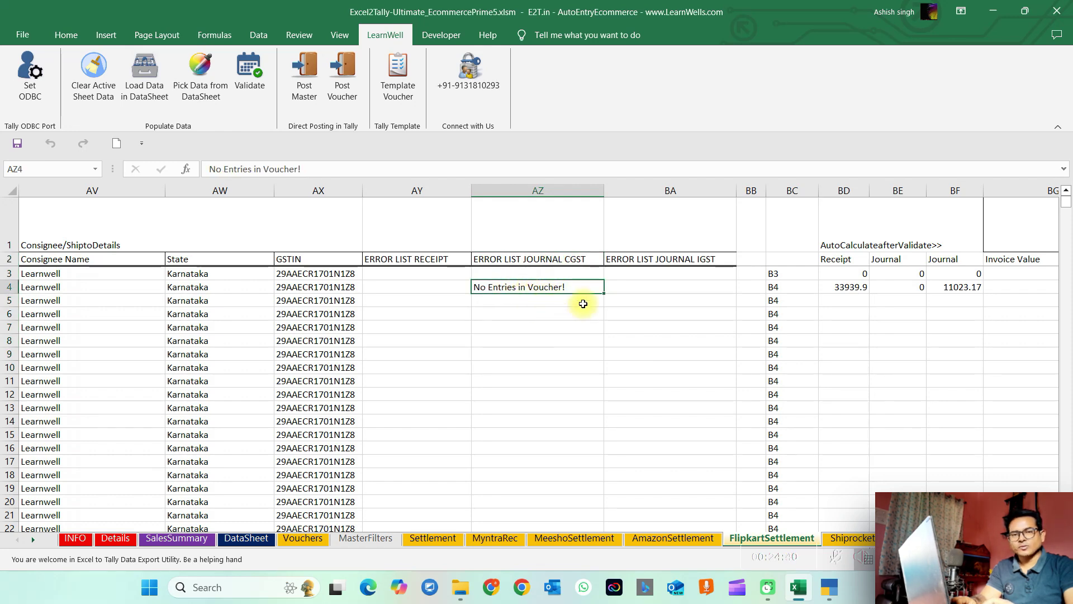
left_click_drag(671, 275, 660, 335)
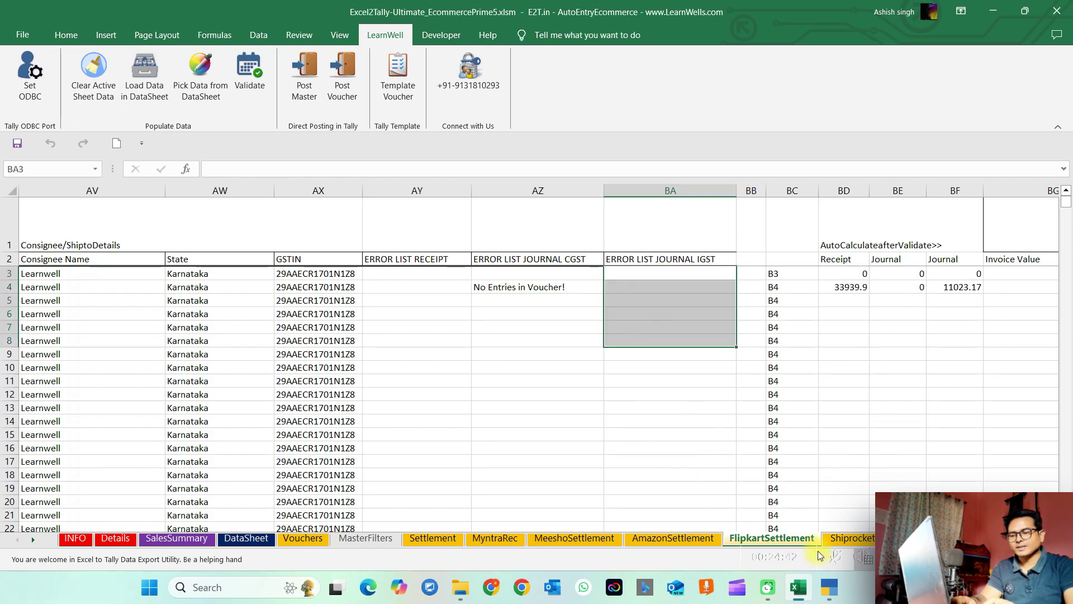
left_click(828, 594)
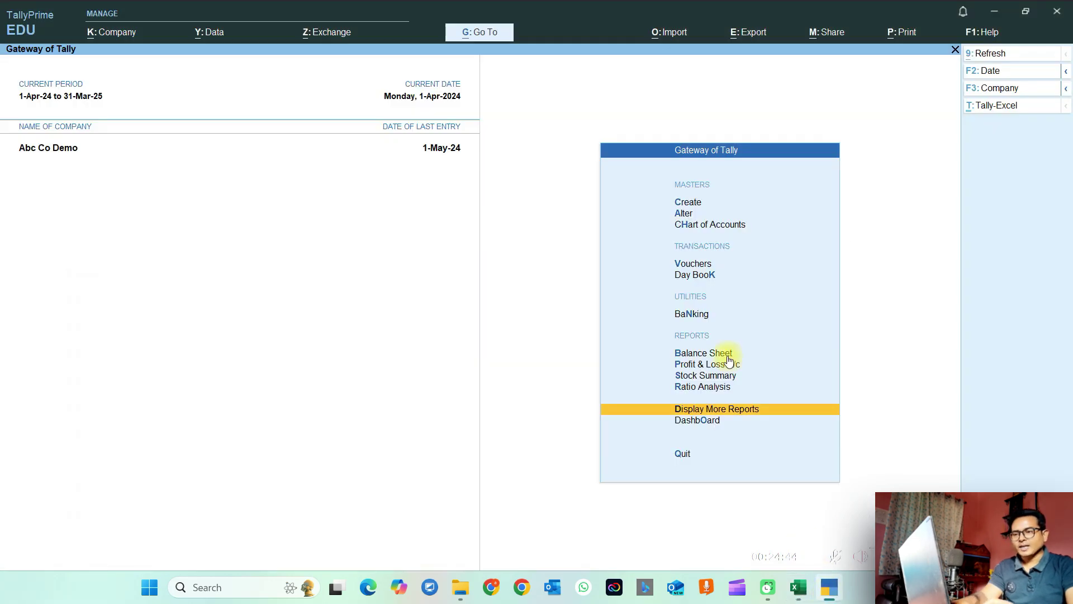
type("dalFl")
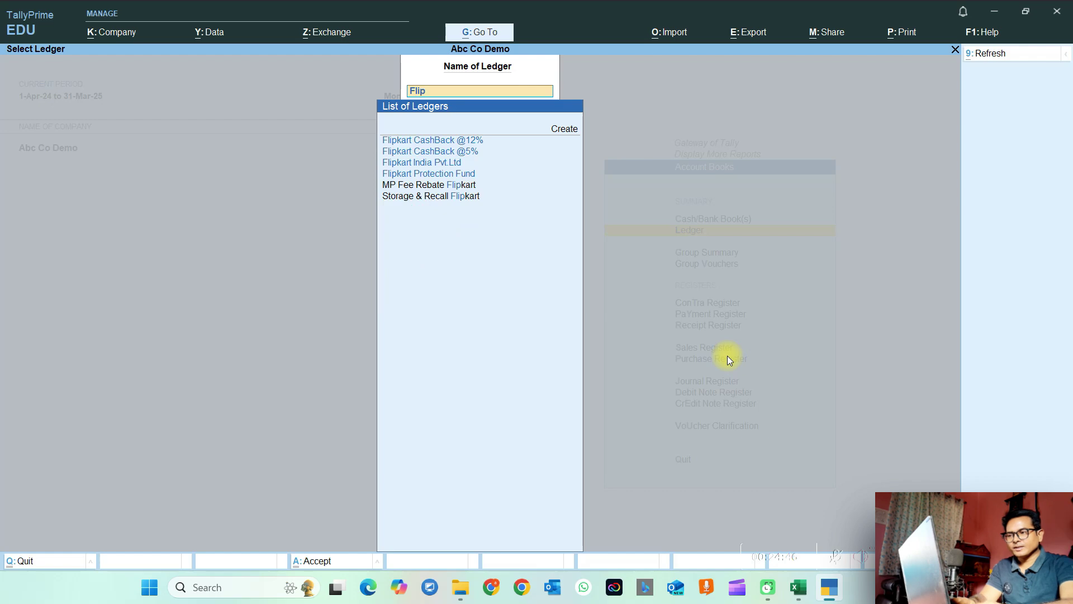
key("Down")
key("Down")
key("Return")
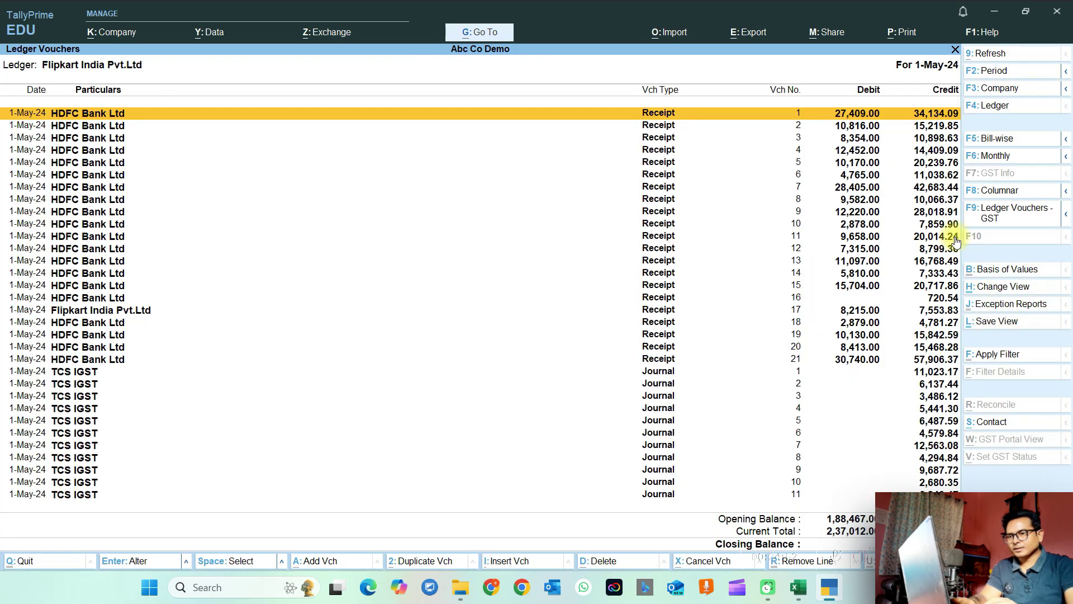
key("Return")
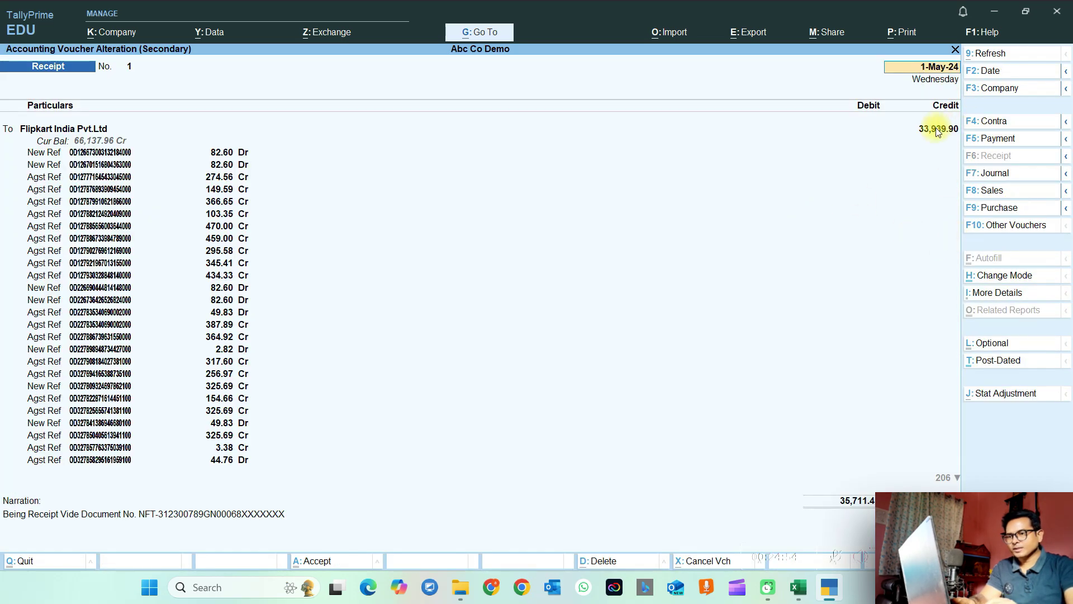
left_click(937, 130)
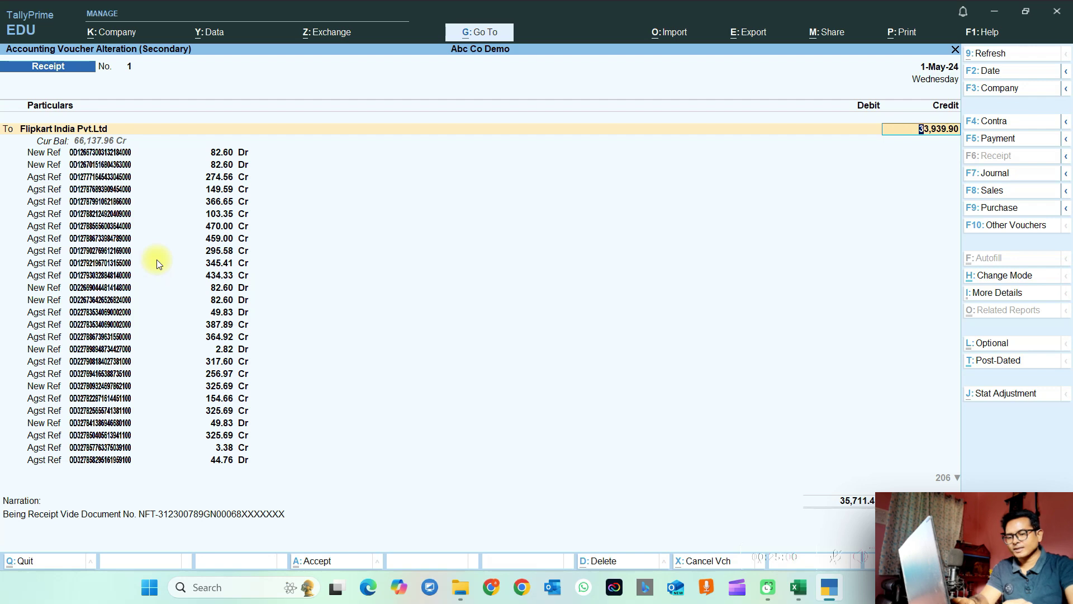
key("Down")
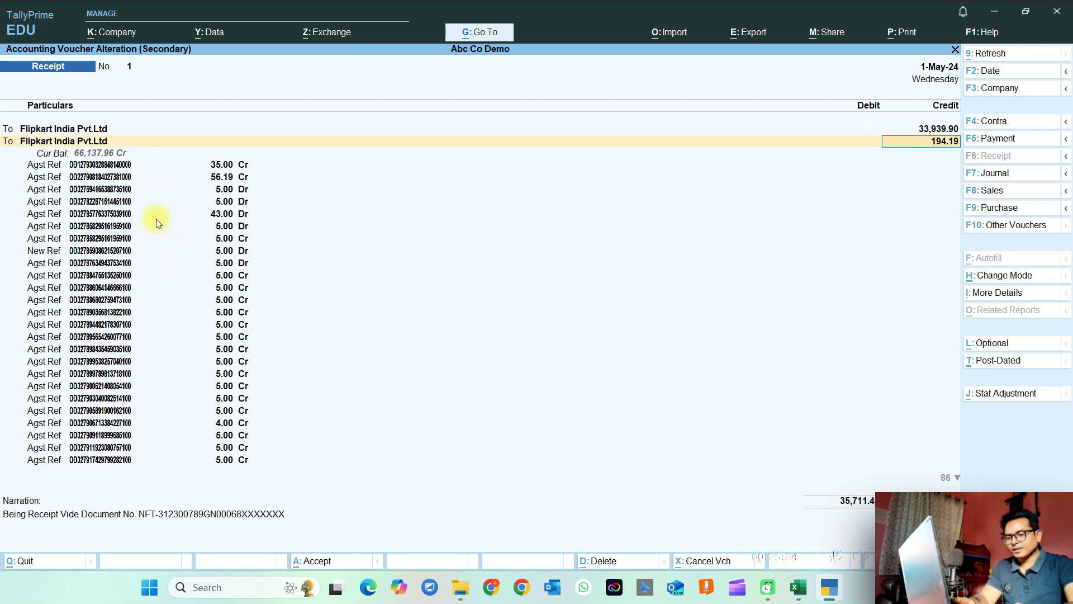
key("Down")
key("Down")
key("Down")
key("Down")
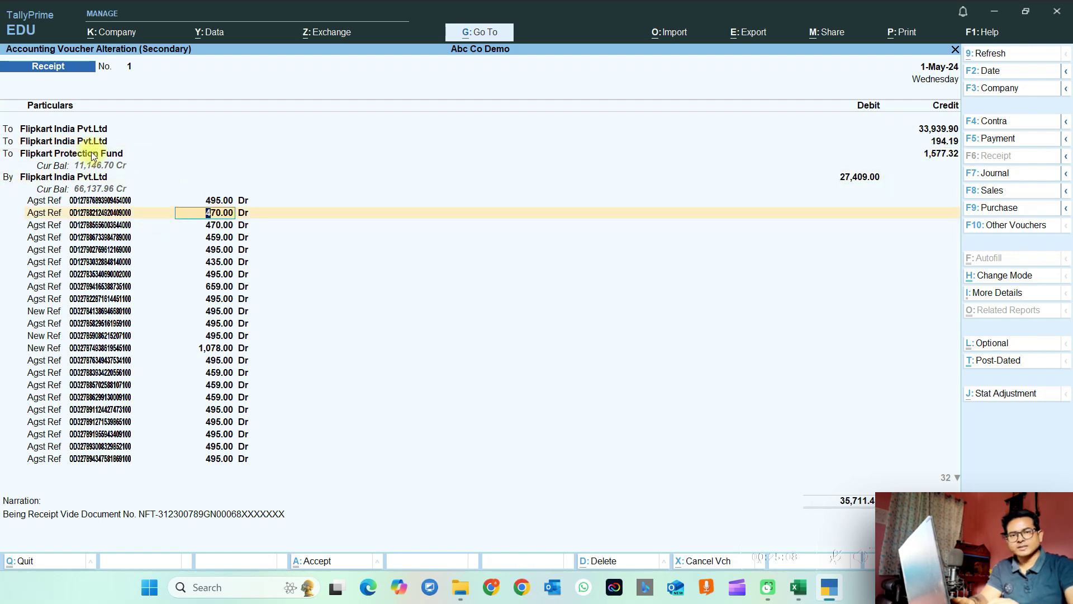
left_click(86, 178)
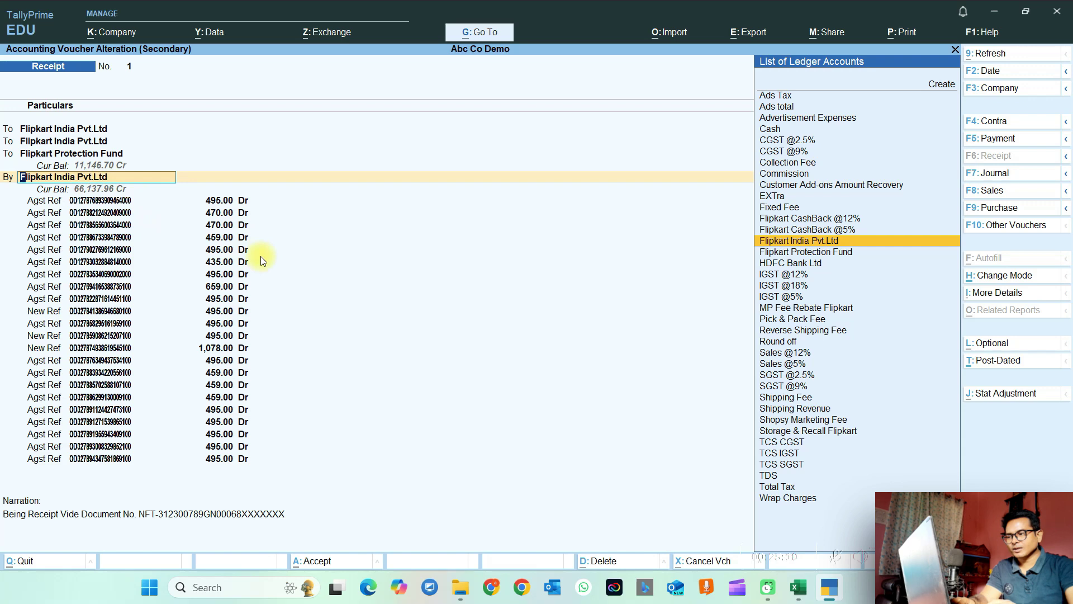
key("Escape")
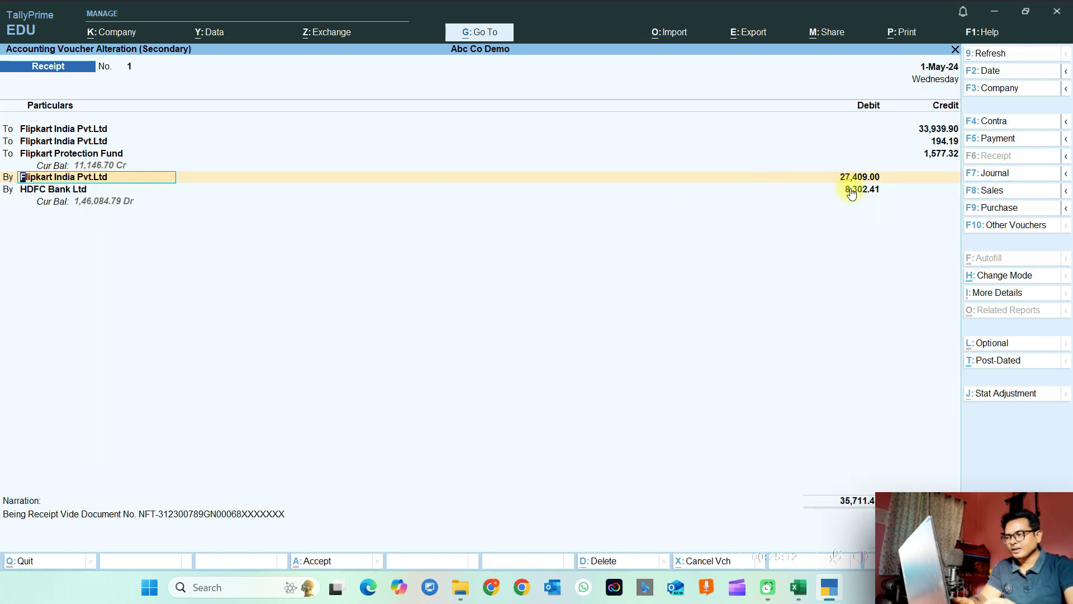
key("Return")
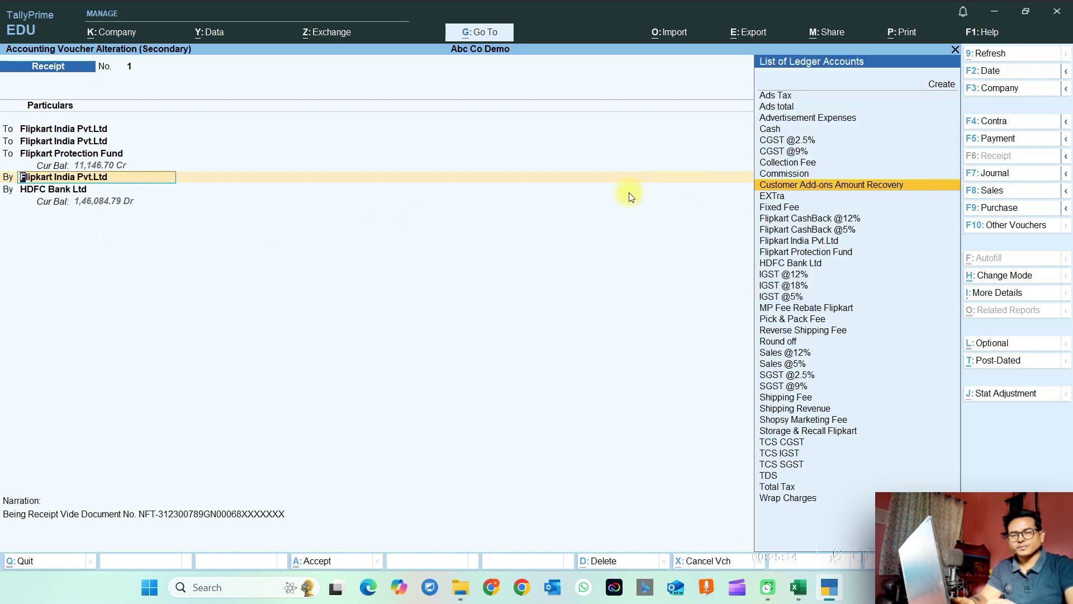
key("Escape")
key("Escape")
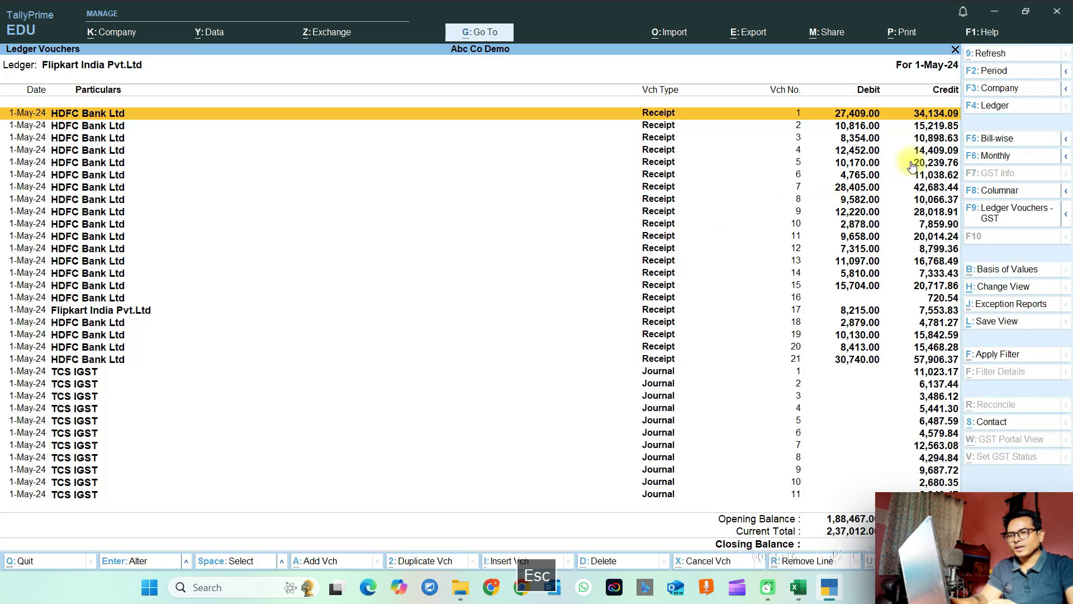
left_click(919, 411)
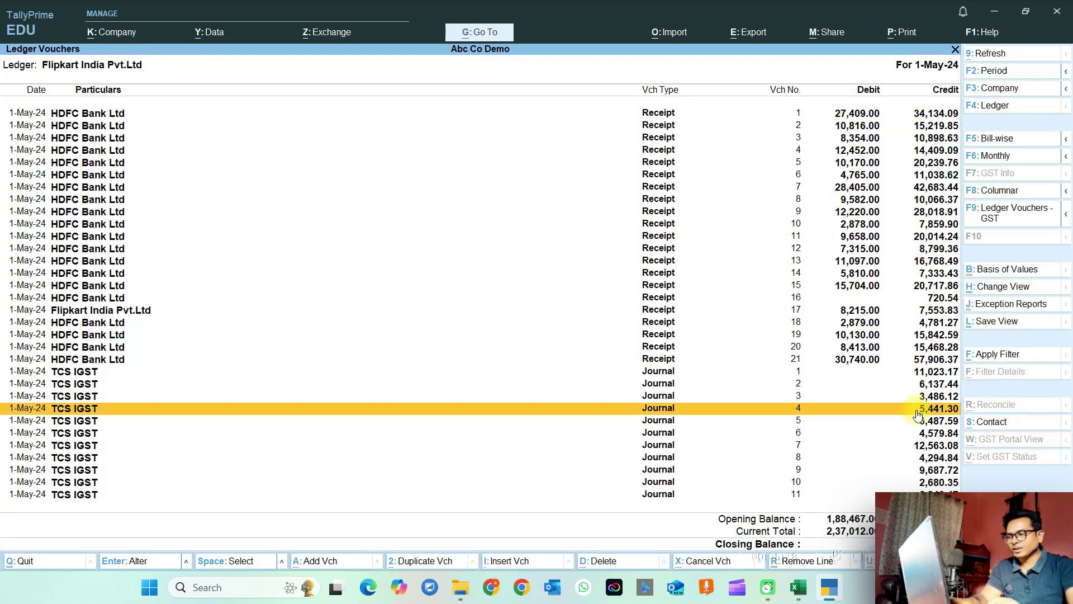
left_click(917, 410)
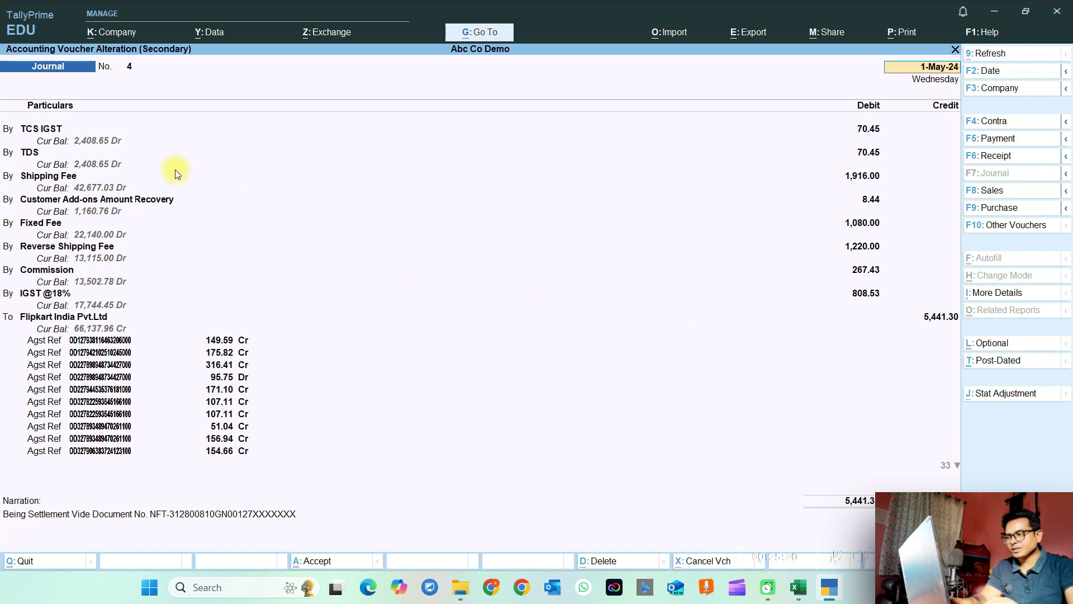
left_click(102, 342)
key("Return")
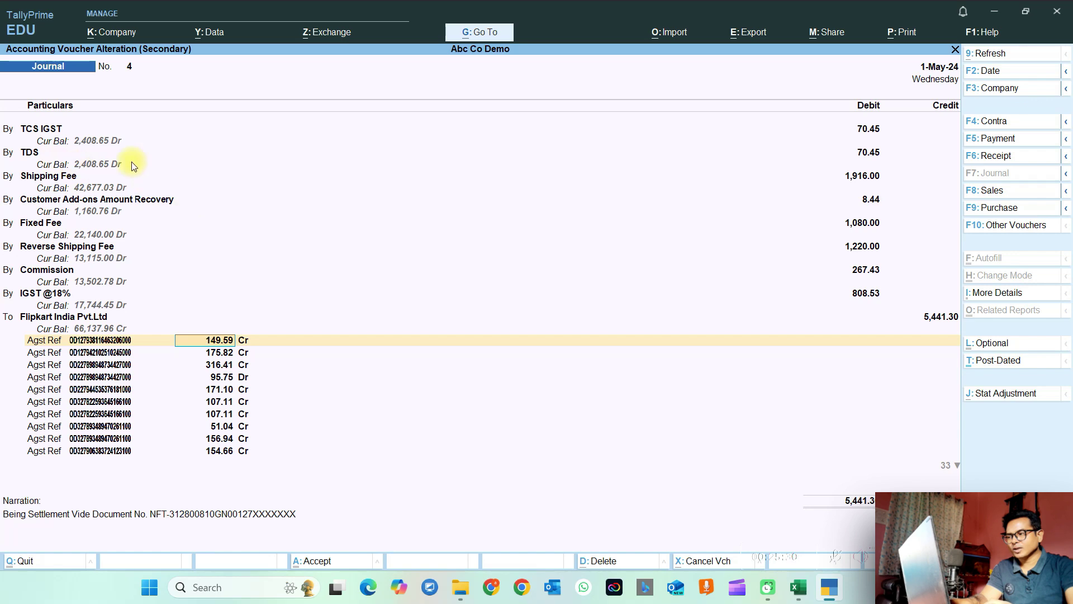
key("Escape")
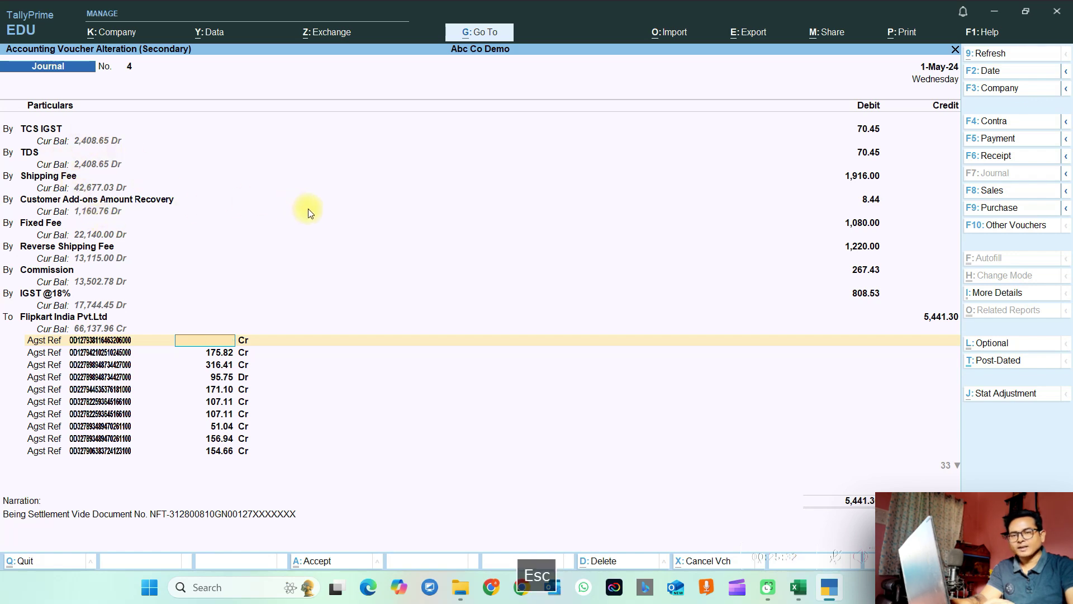
key("Escape")
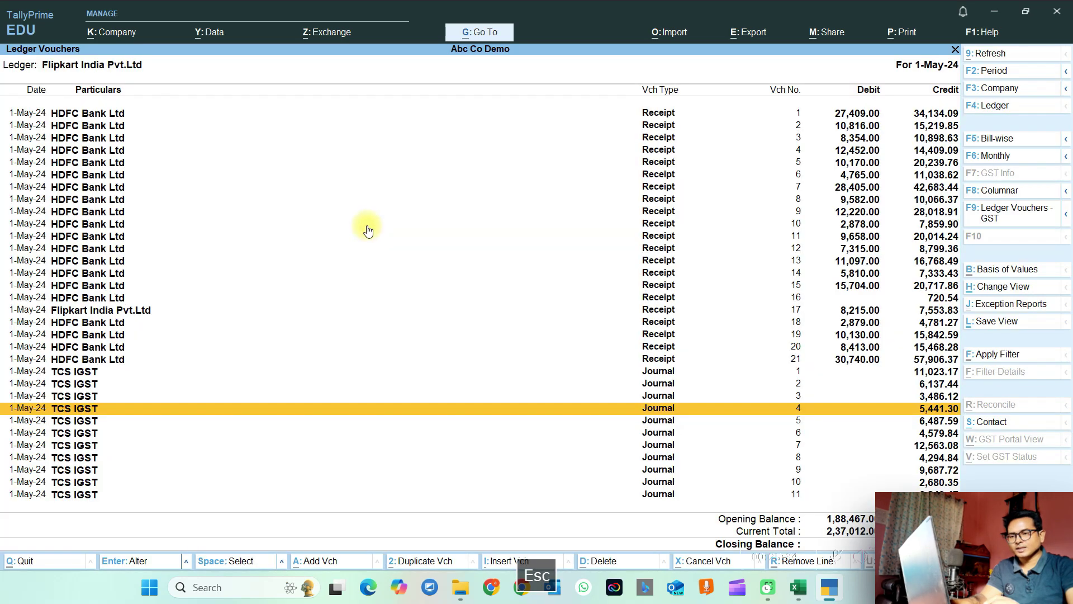
key("Down")
key("Down")
key("Down")
key("Down")
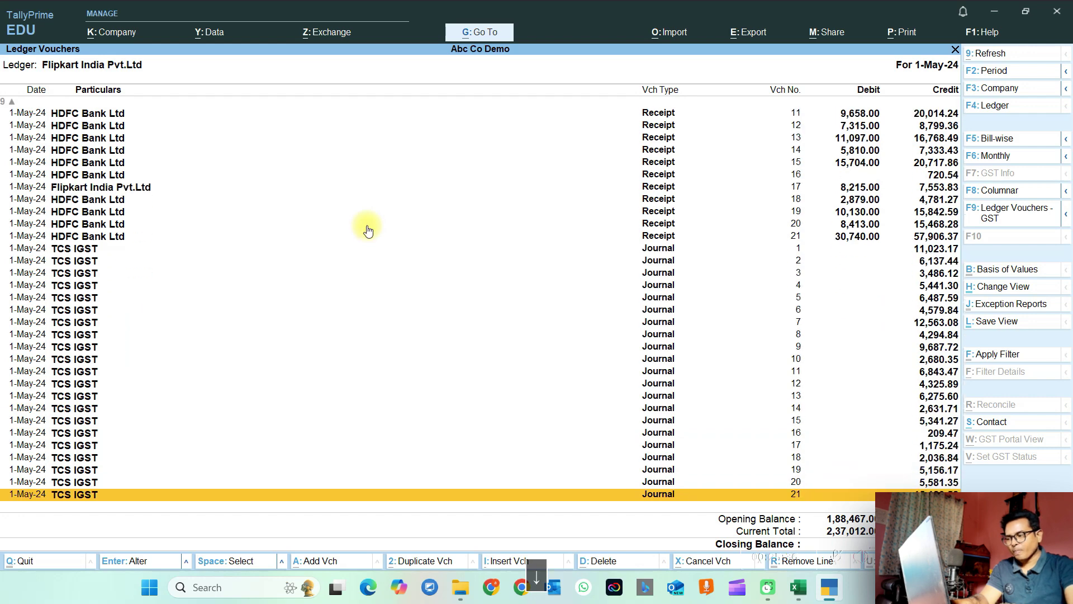
key("Up")
key("Up")
key("Up")
key("Up")
key("Up")
key("Up")
key("Up")
key("Up")
key("Up")
key("Up")
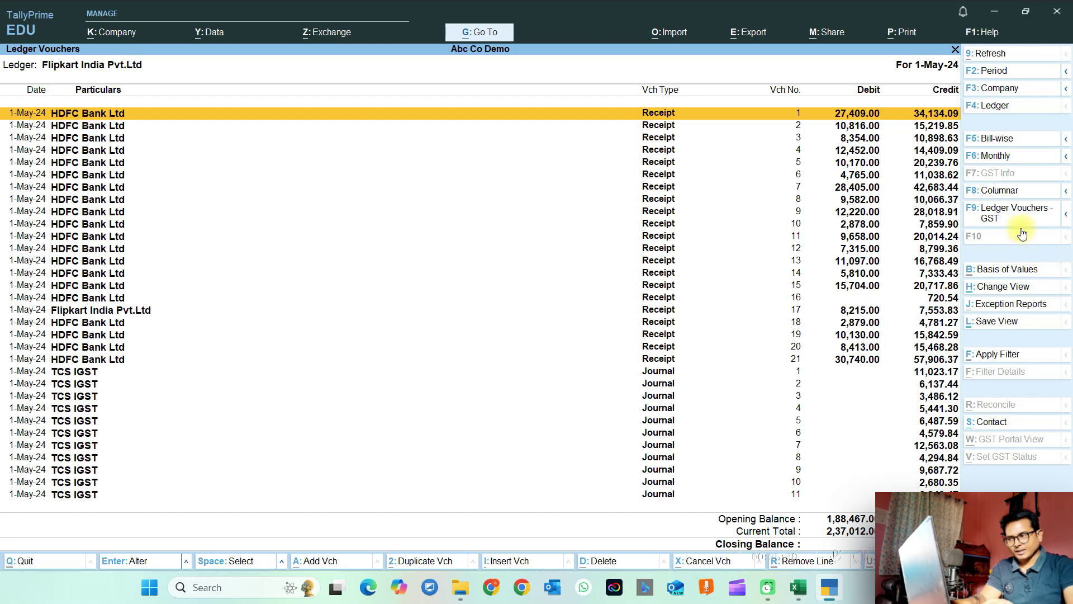
- Show Flipkart India Pvt.Ltd's pending bills bill-wise and expand one bill's voucher details
left_click(1005, 143)
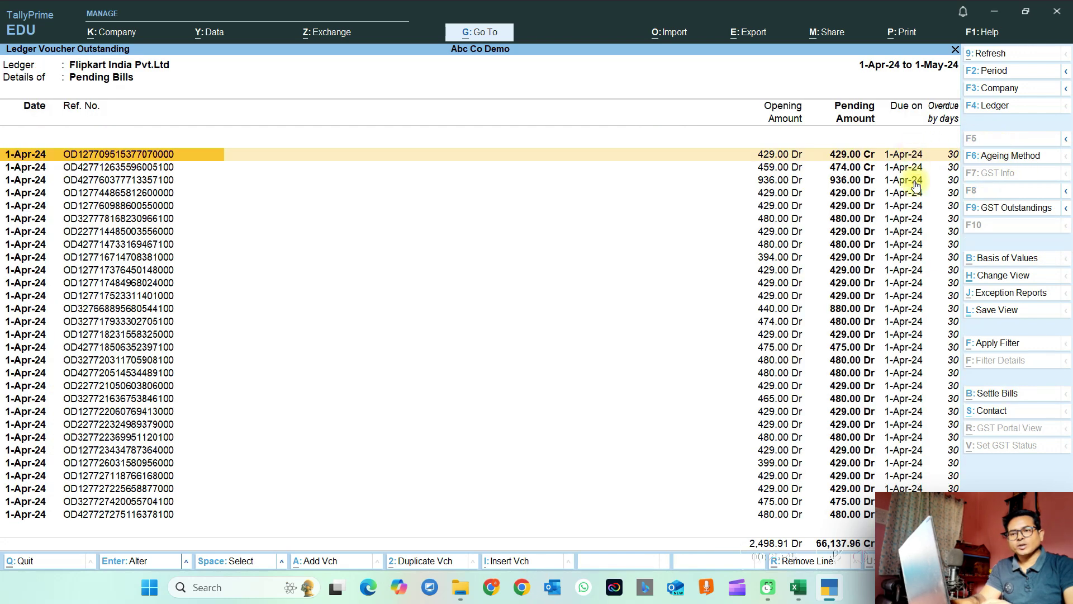
left_click(832, 272)
key("shift+Return")
key("Down")
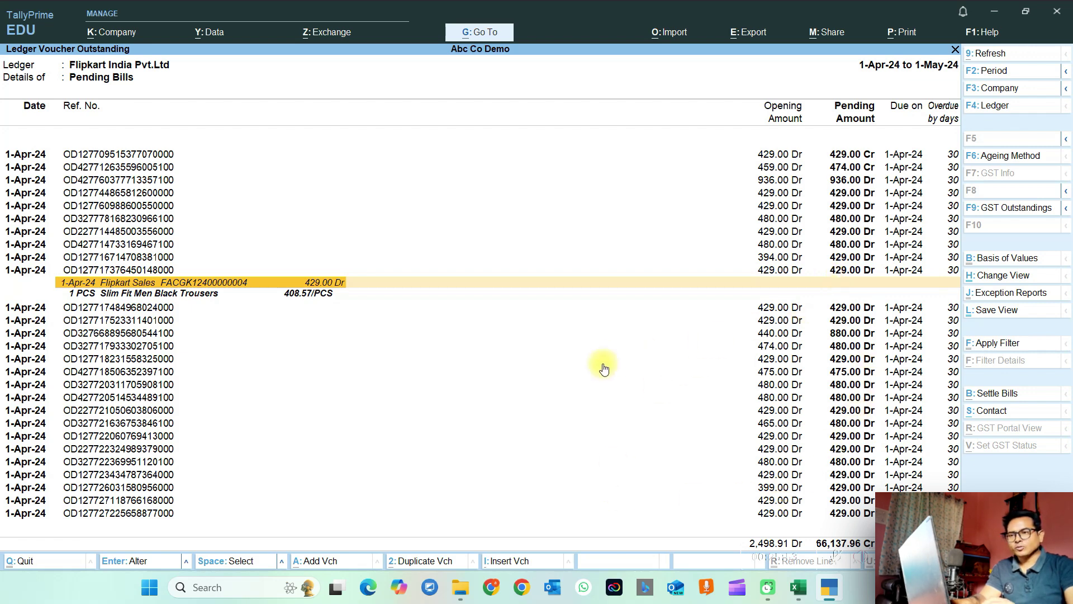
key("Escape")
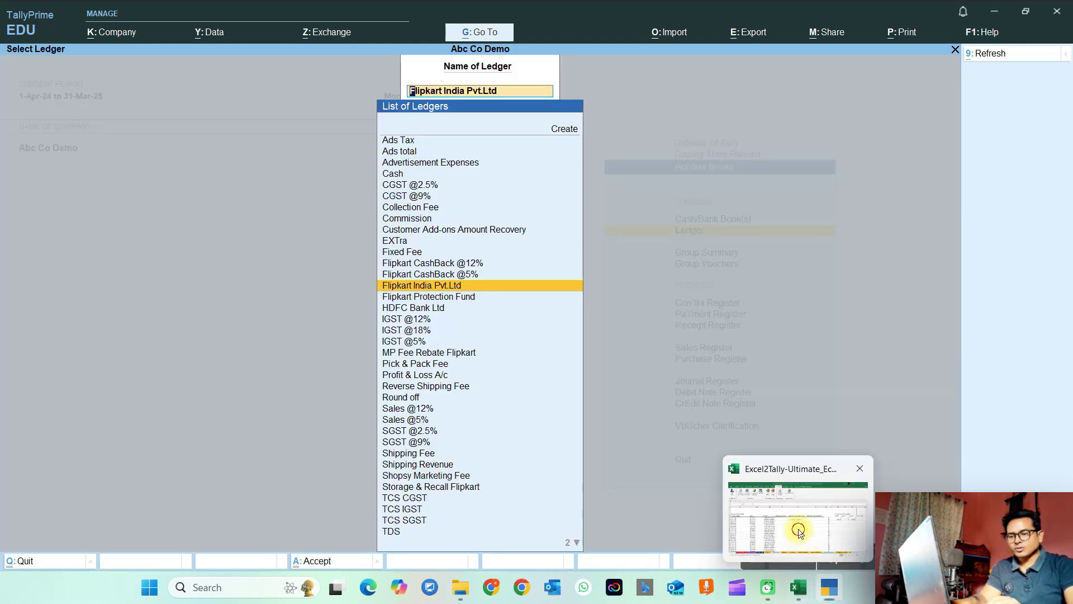
left_click(799, 529)
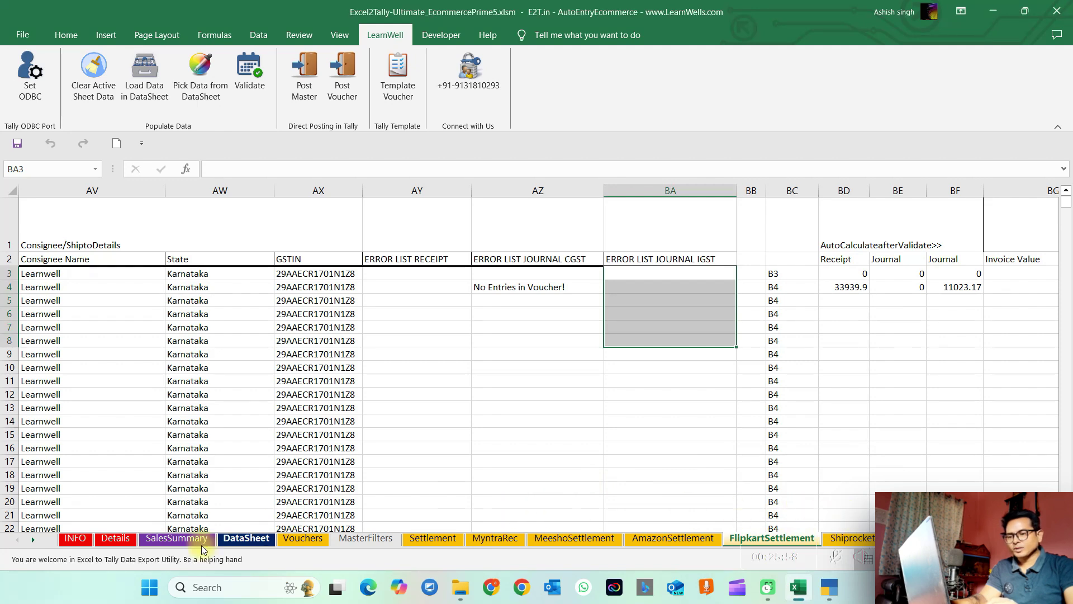
- Open the Details sheet and review the marketplace entries from Meesho in E3 across to Shopee
left_click(33, 539)
left_click(33, 539)
left_click(33, 539)
left_click(33, 539)
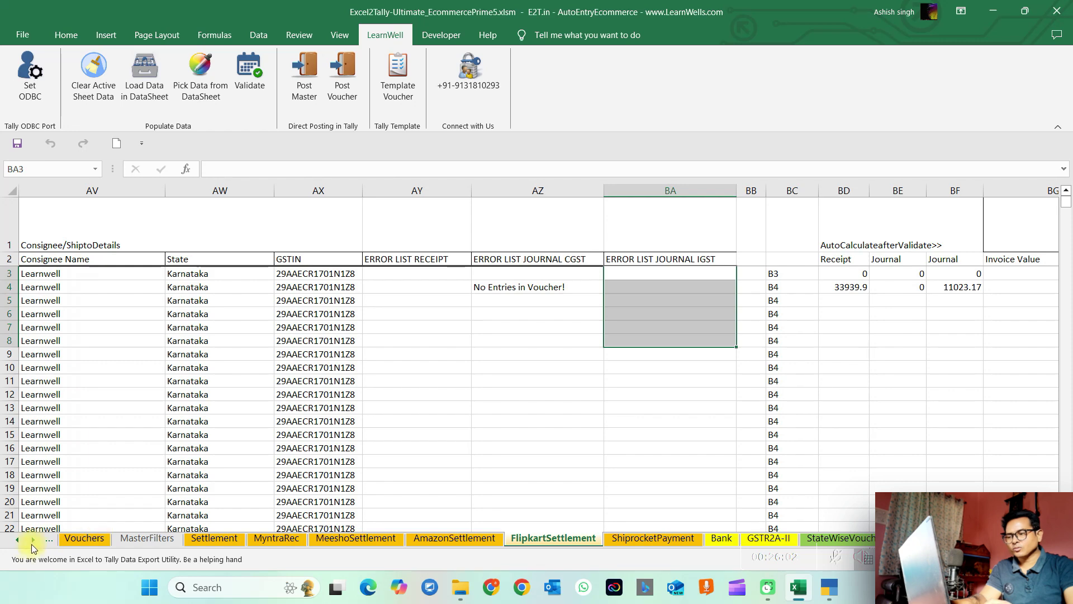
left_click(12, 540)
left_click(12, 540)
left_click(13, 540)
left_click(12, 540)
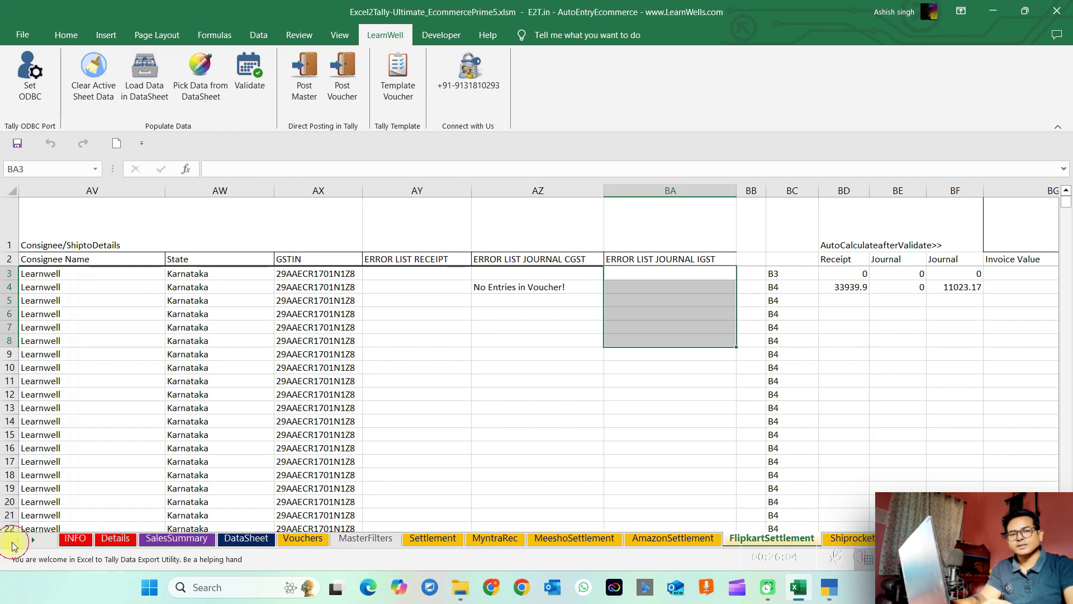
left_click(122, 540)
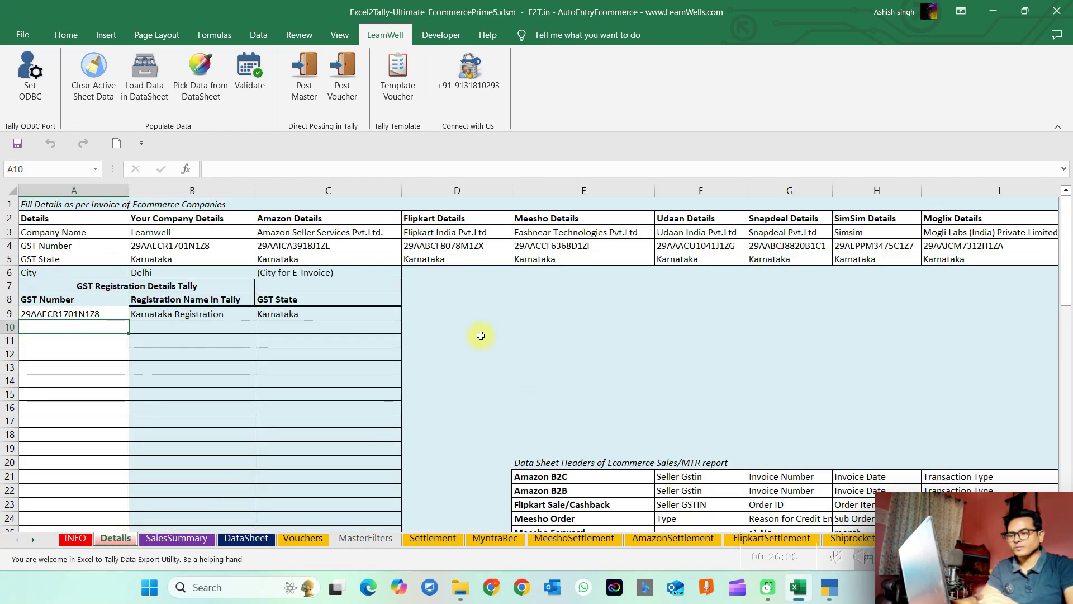
left_click(481, 338)
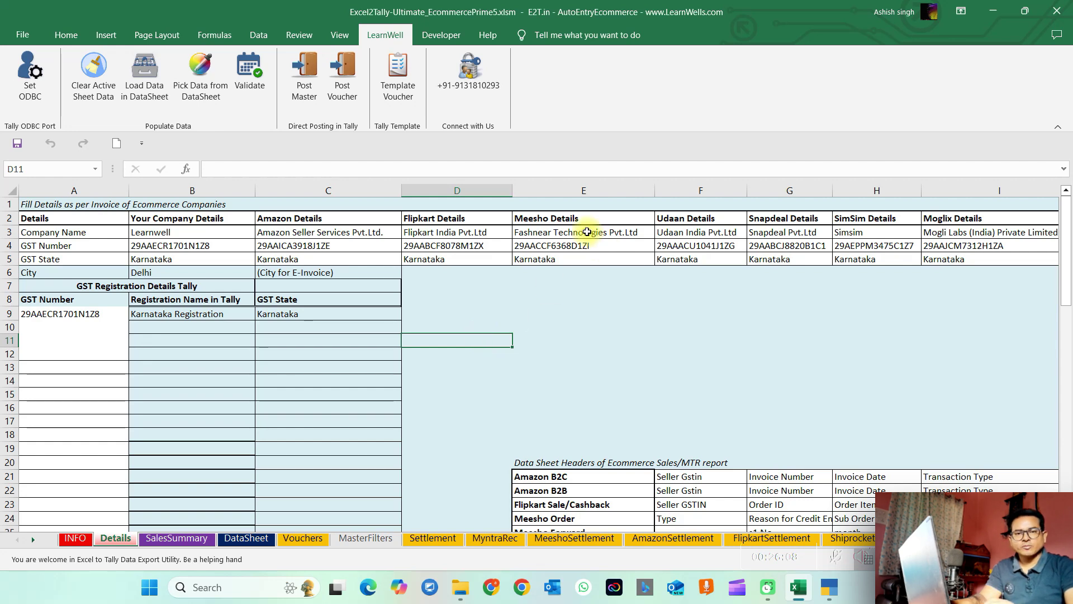
left_click(584, 231)
key("Right")
key("Right")
key("Right")
key("Right")
key("Right")
key("Right")
key("Right")
key("Right")
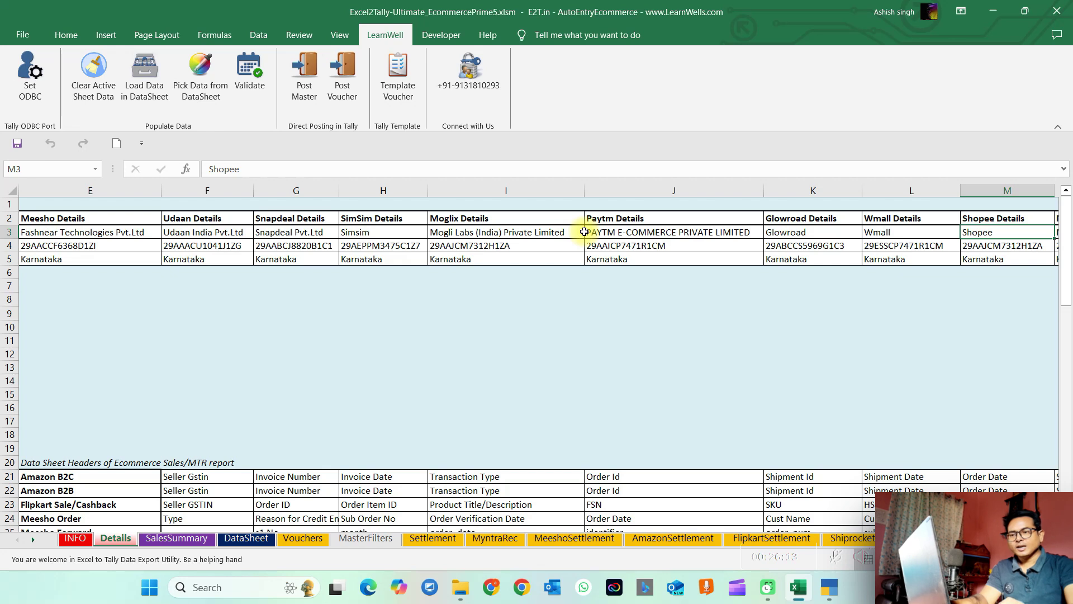